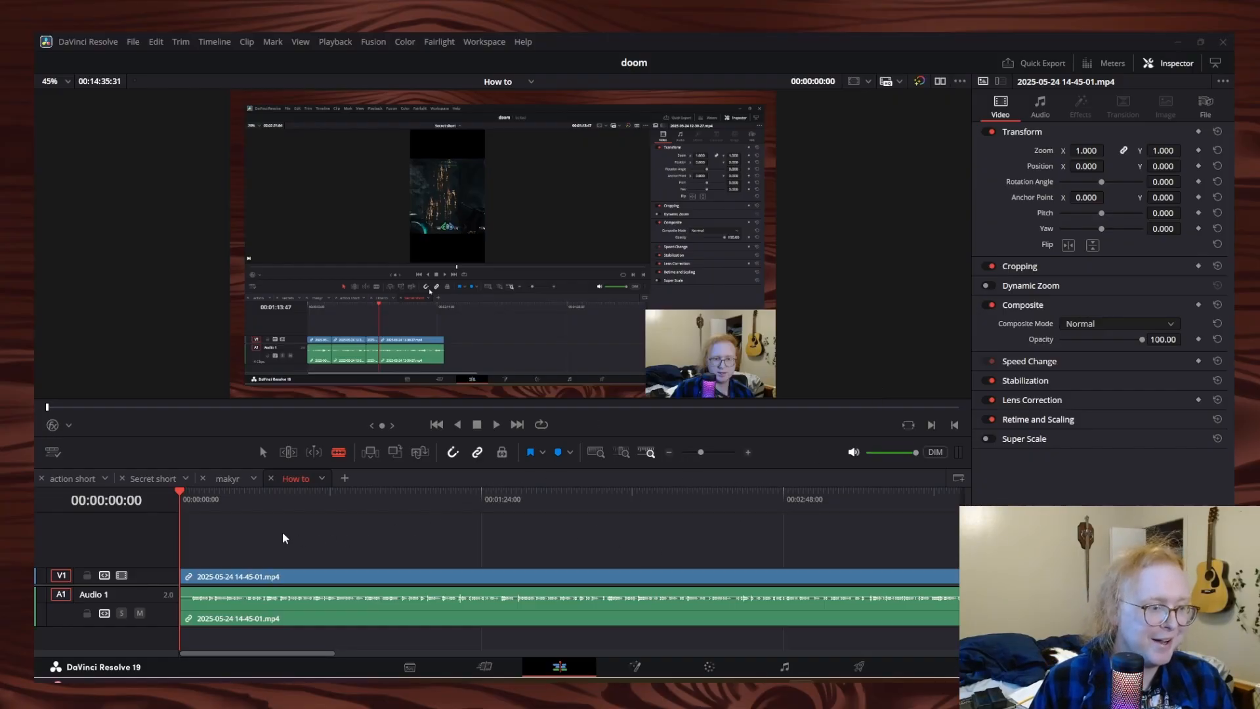
# Scrub to about 00:00:22:15 in the recording and return the playhead to the timeline start
pyautogui.moveTo(220, 500); pyautogui.dragTo(260, 504)
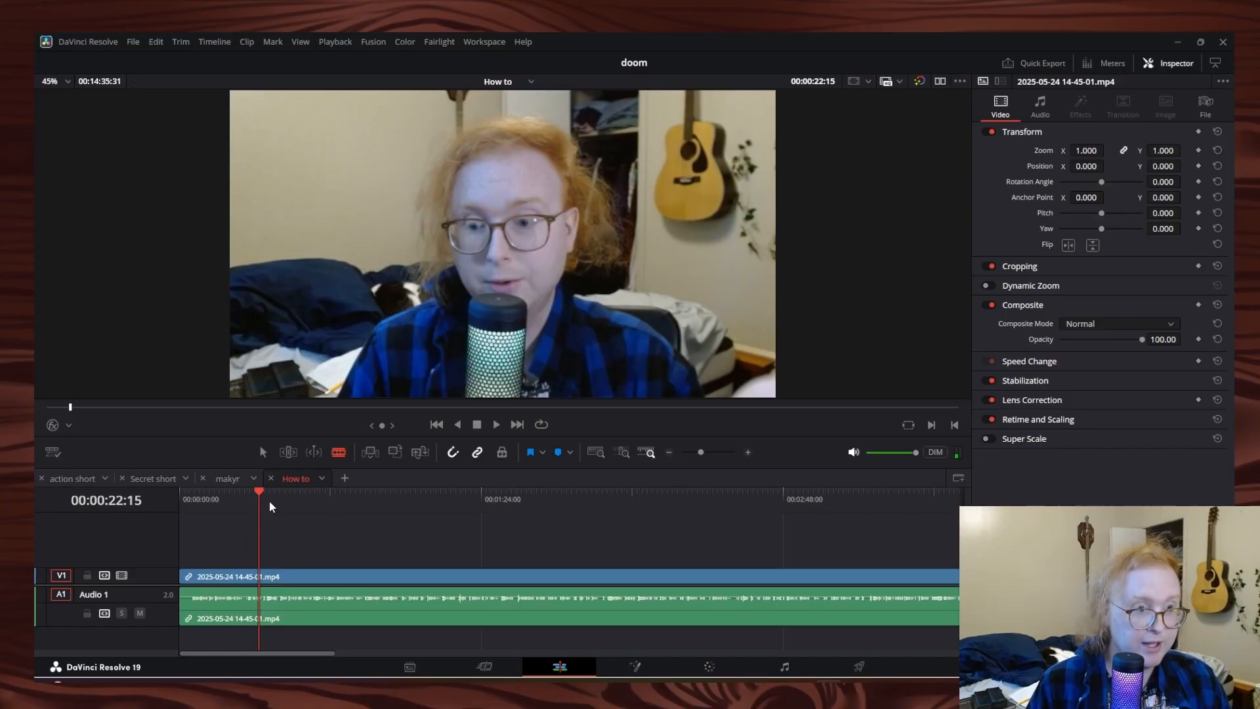
pyautogui.scroll(-6, 312, 505)
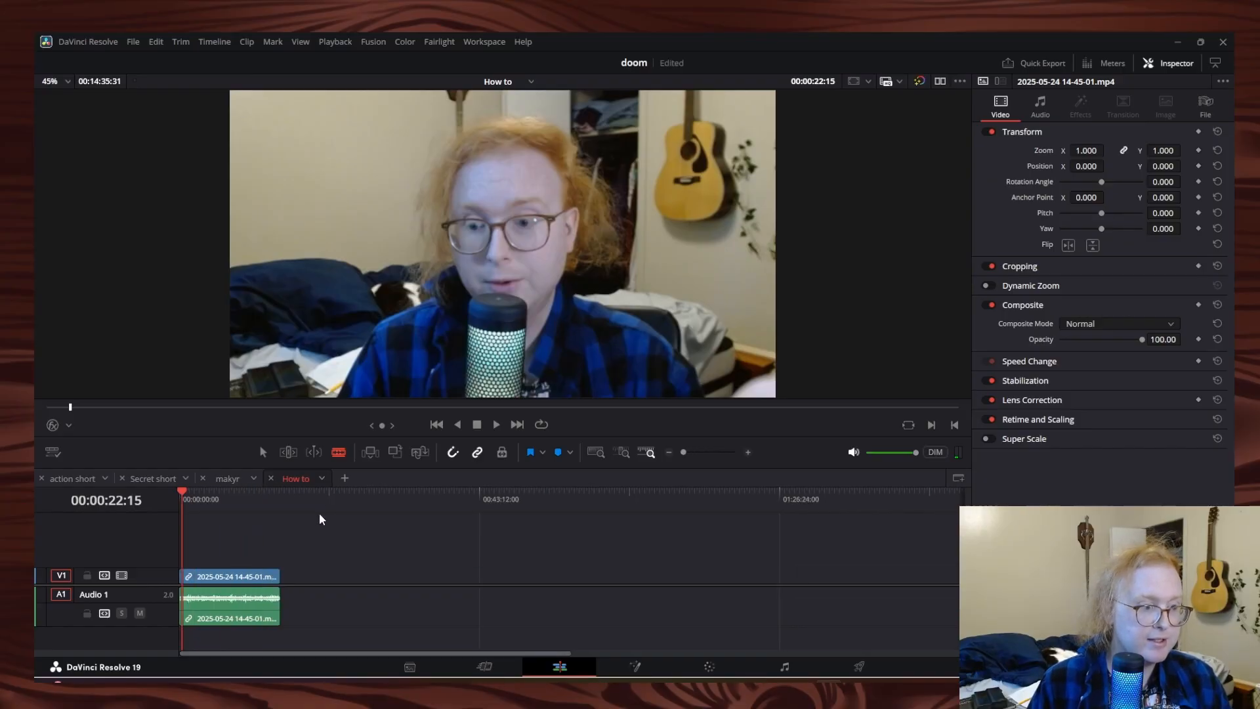
pyautogui.scroll(5, 320, 515)
pyautogui.moveTo(395, 500); pyautogui.dragTo(140, 553)
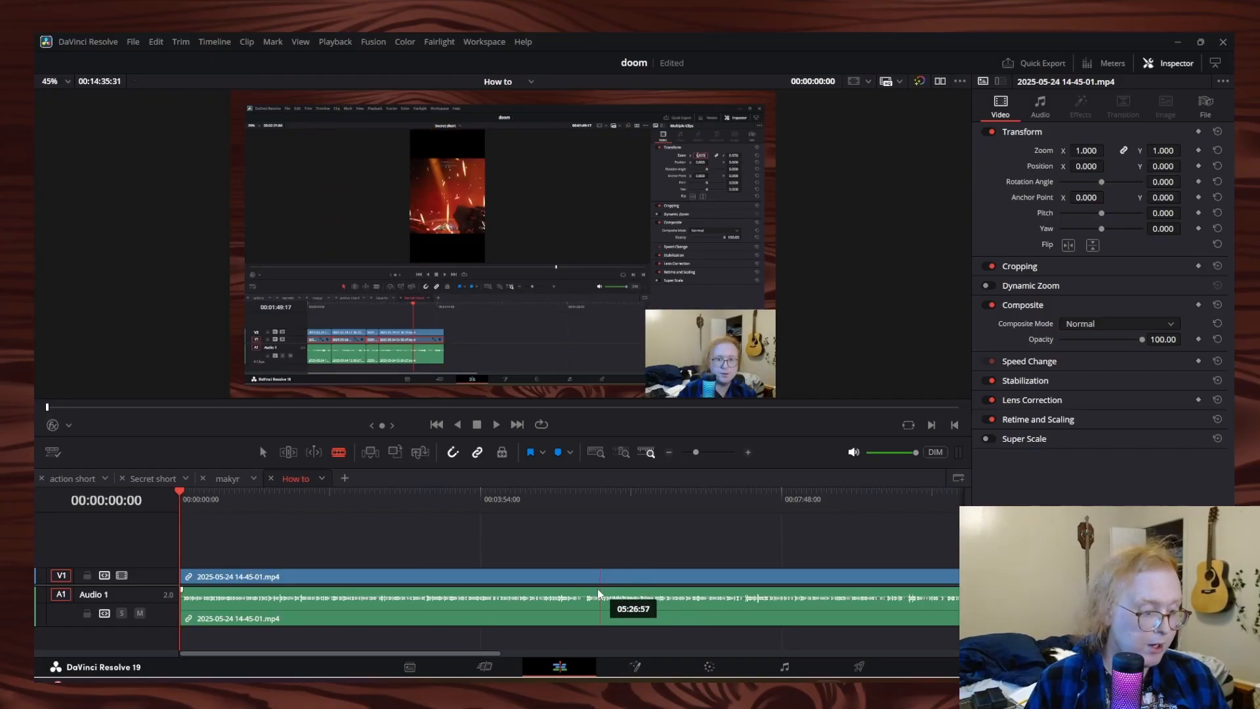
# Activate the selection tool, play the clip's first few seconds to about 00:00:03:38, and save the project
pyautogui.scroll(-2, 592, 589)
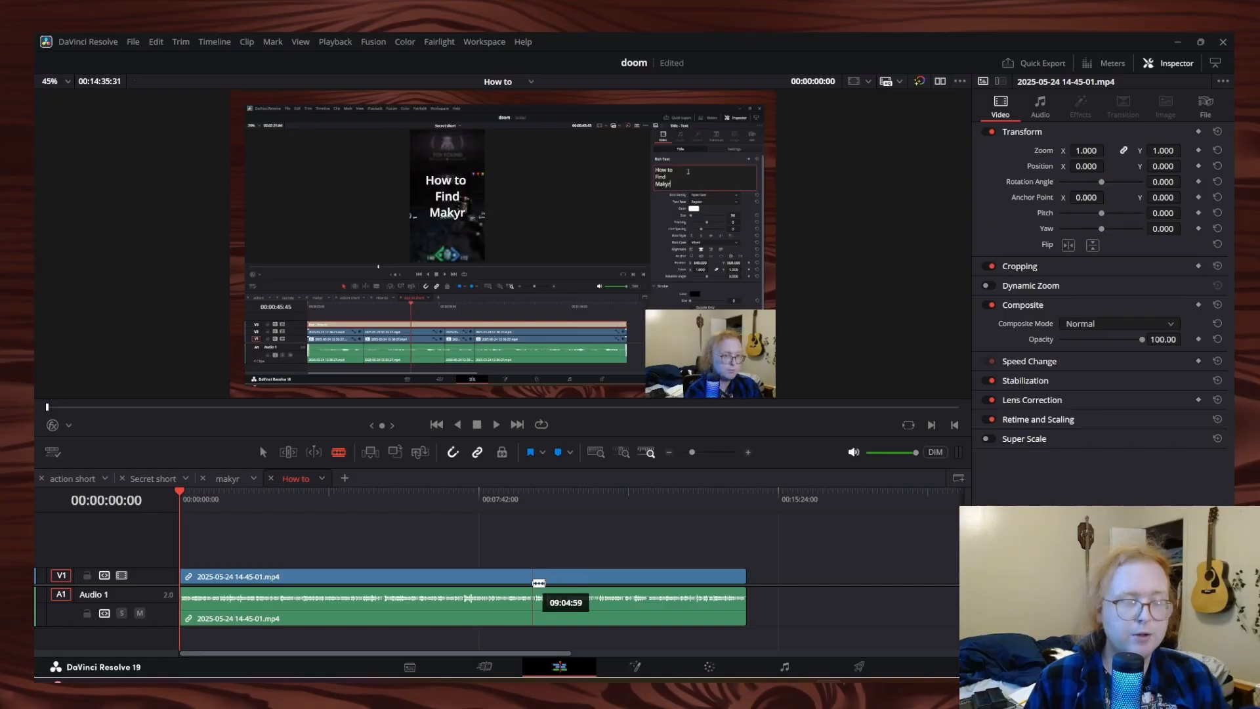
pyautogui.click(263, 452)
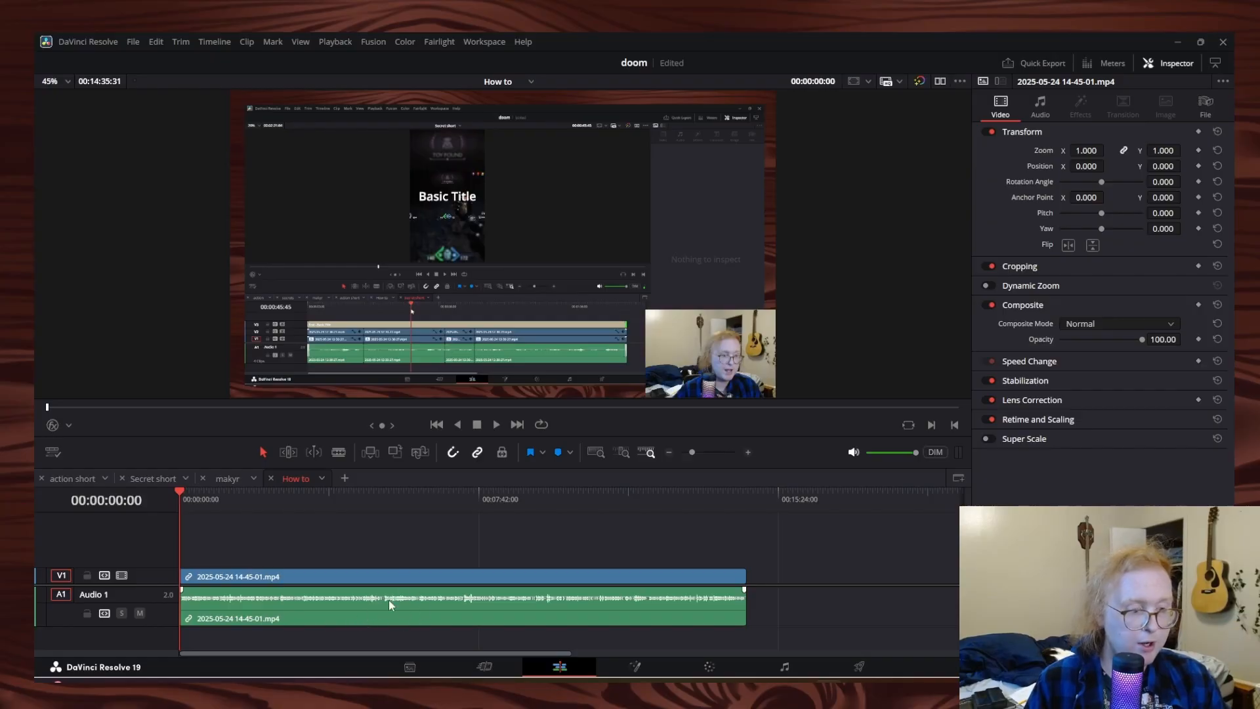
pyautogui.click(416, 577)
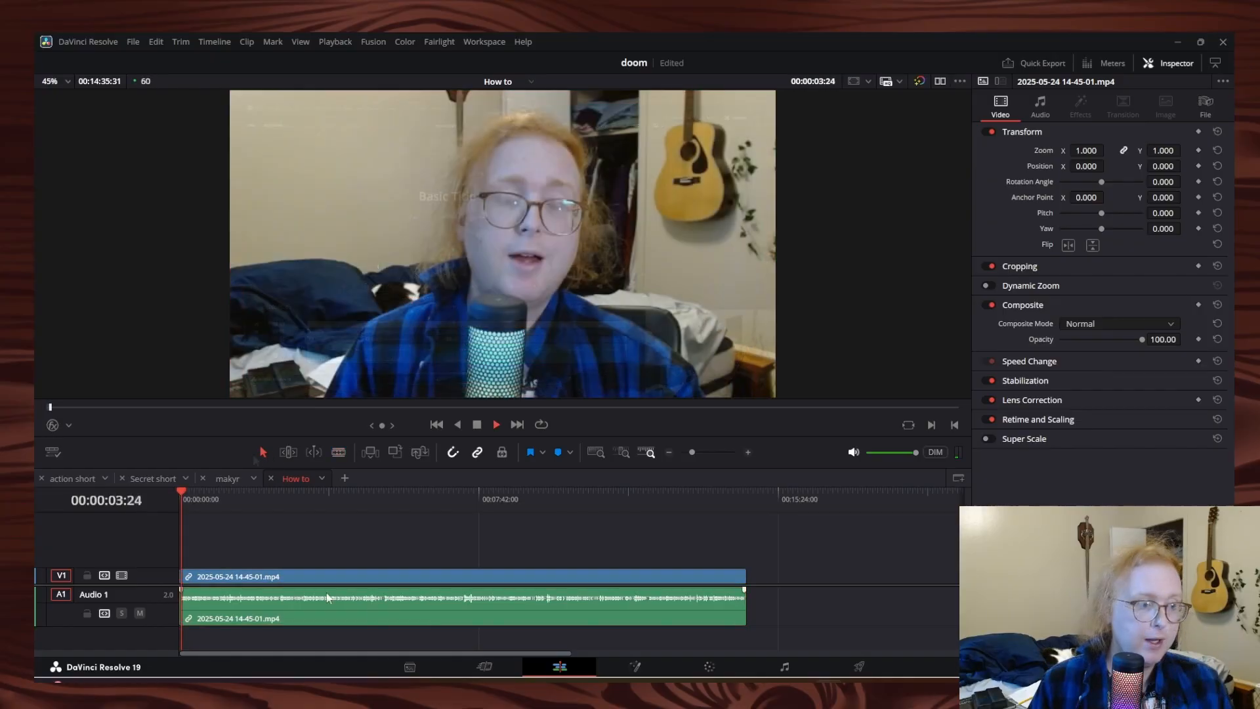
pyautogui.press('space')
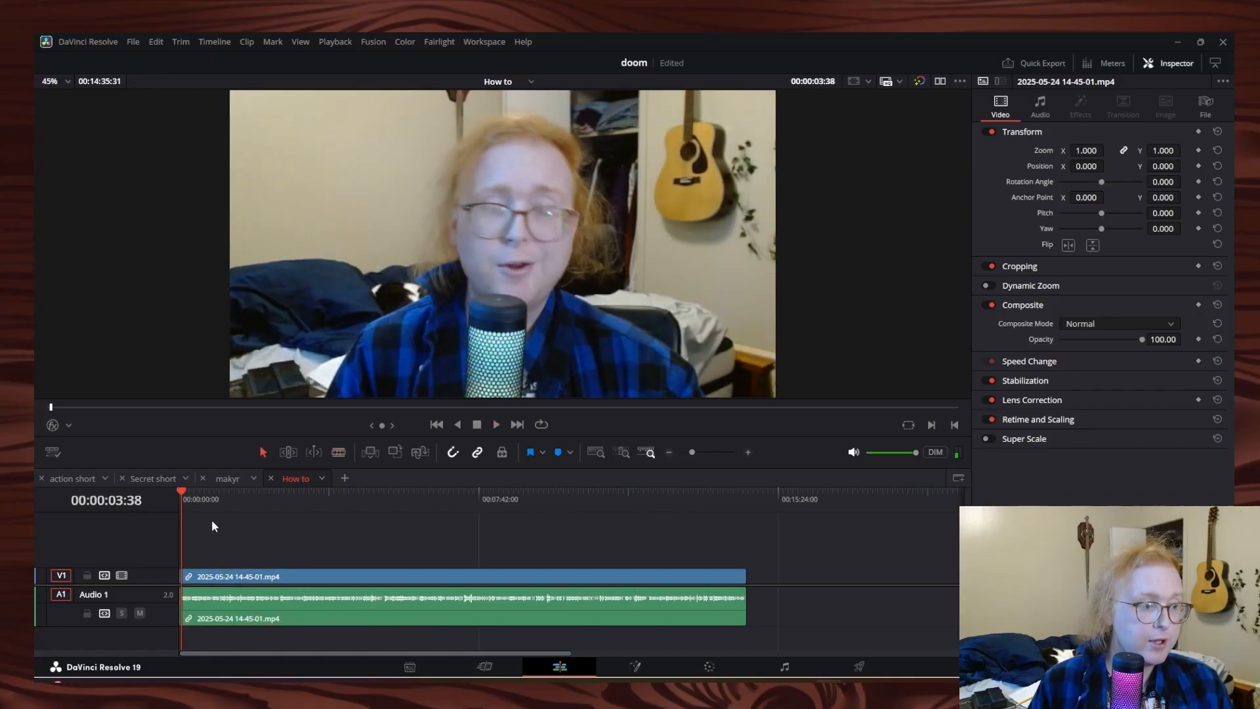
pyautogui.hotkey('ctrl', 's')
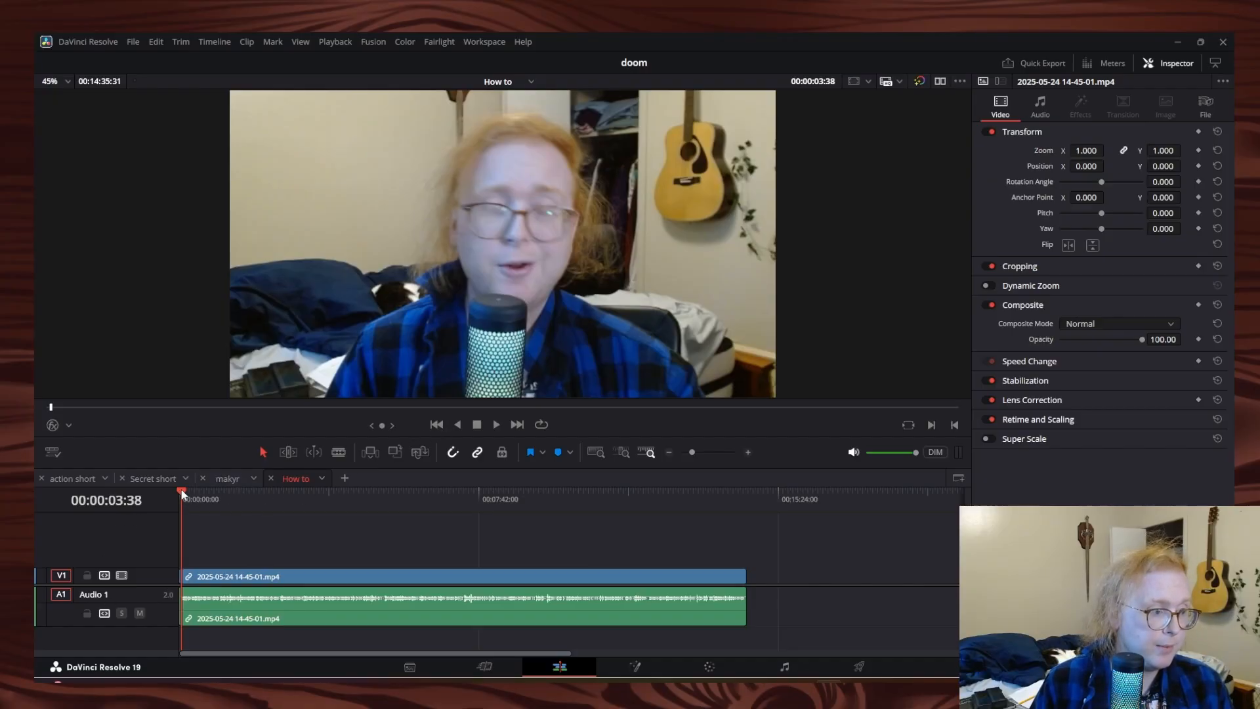
# Return the playhead to the start and examine the opening audio waveform at several timeline scales, previewing to about 00:00:01:20
pyautogui.moveTo(182, 493); pyautogui.dragTo(146, 493)
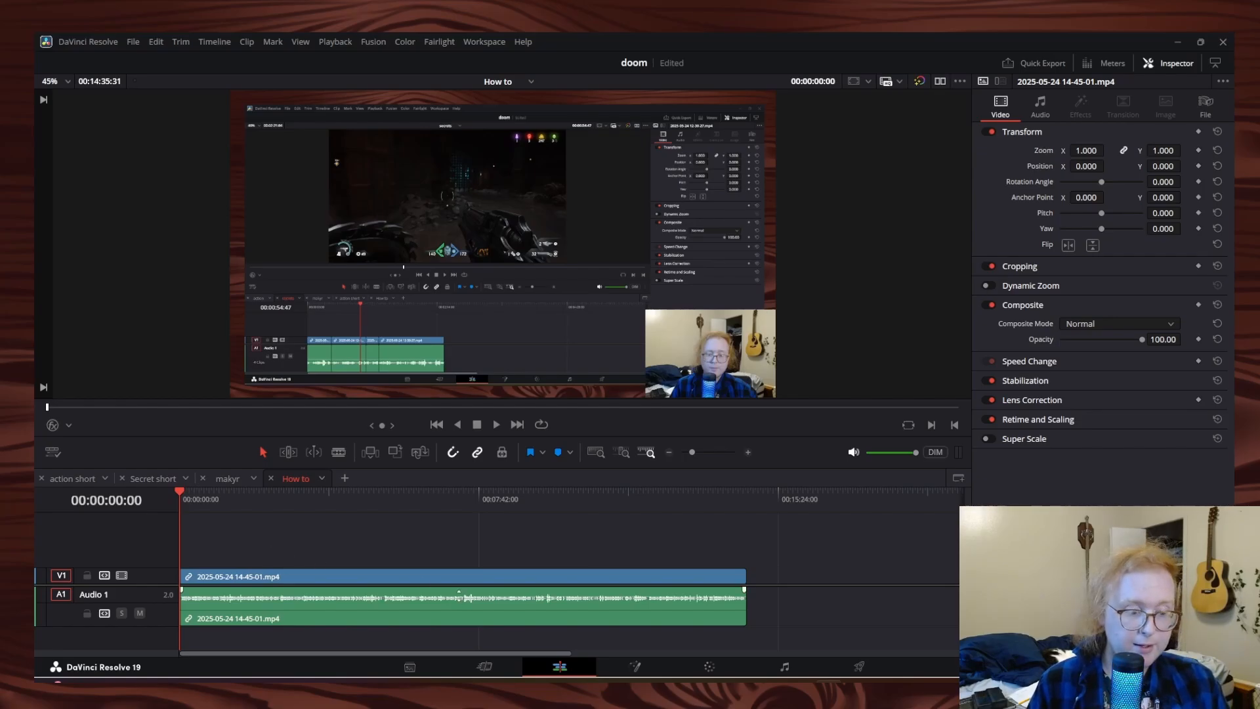
pyautogui.scroll(4, 459, 591)
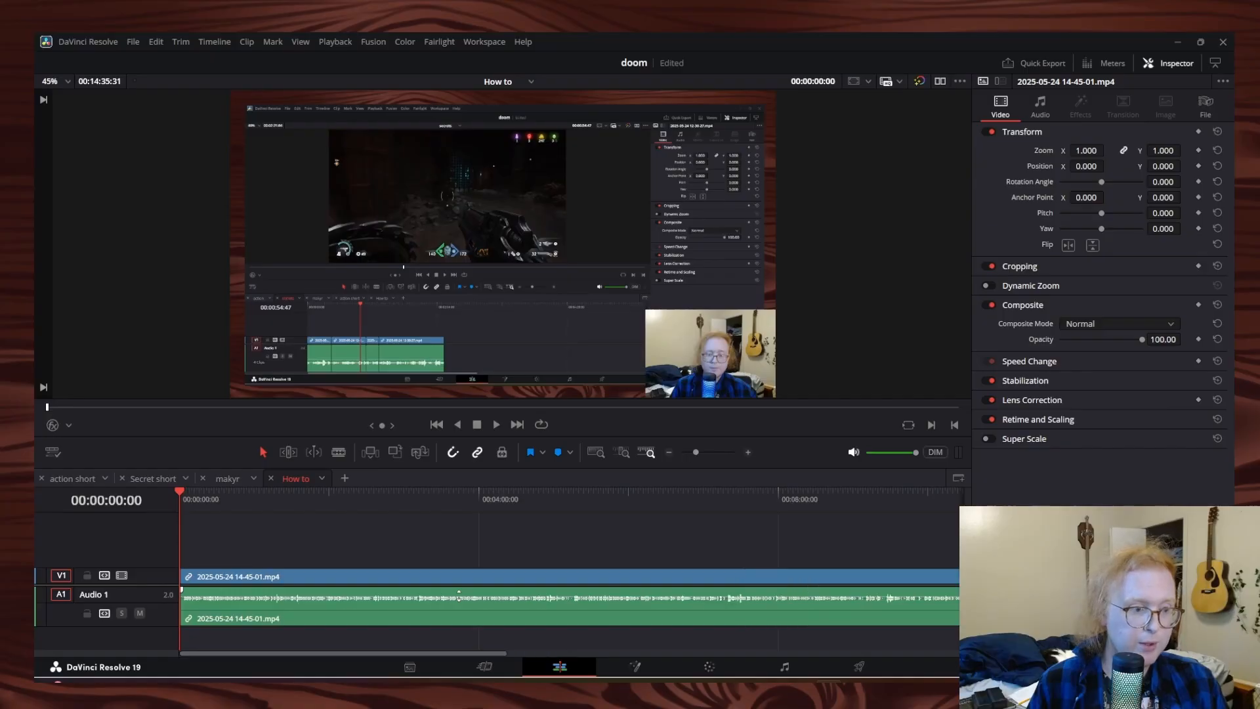
pyautogui.scroll(-4, 459, 592)
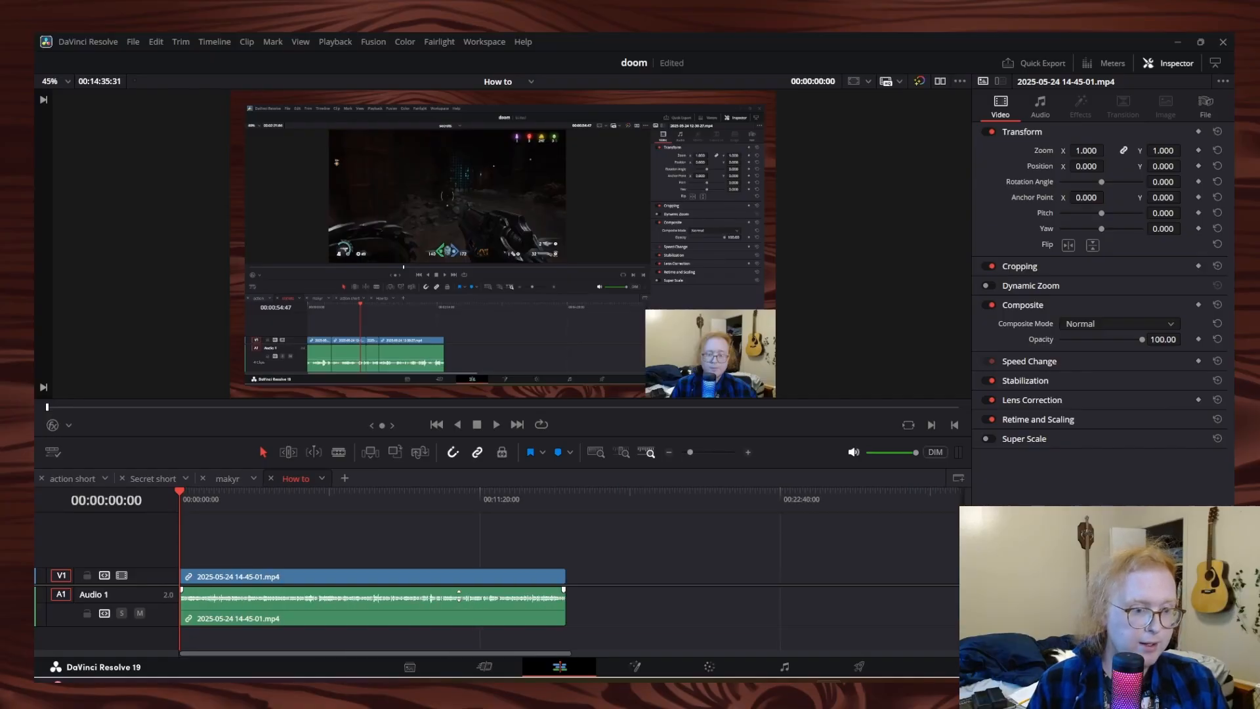
pyautogui.scroll(2, 459, 594)
pyautogui.scroll(-2, 458, 596)
pyautogui.scroll(3, 459, 584)
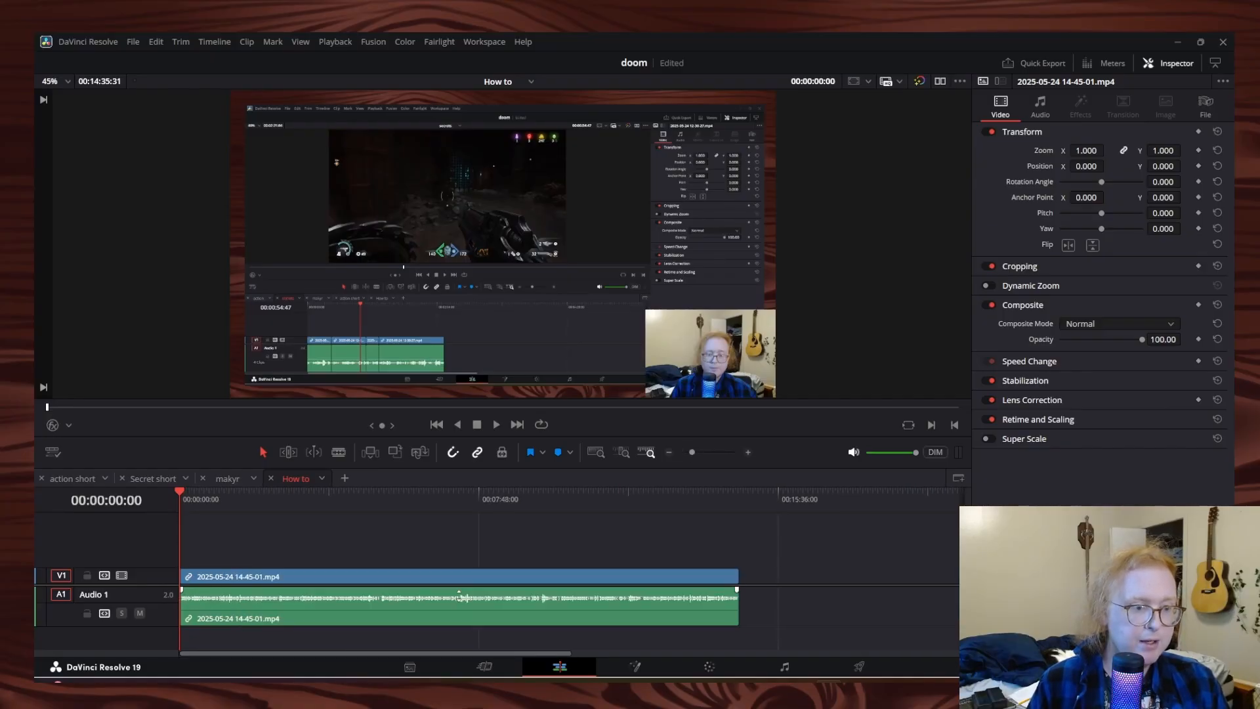
pyautogui.scroll(-3, 460, 575)
pyautogui.scroll(4, 461, 576)
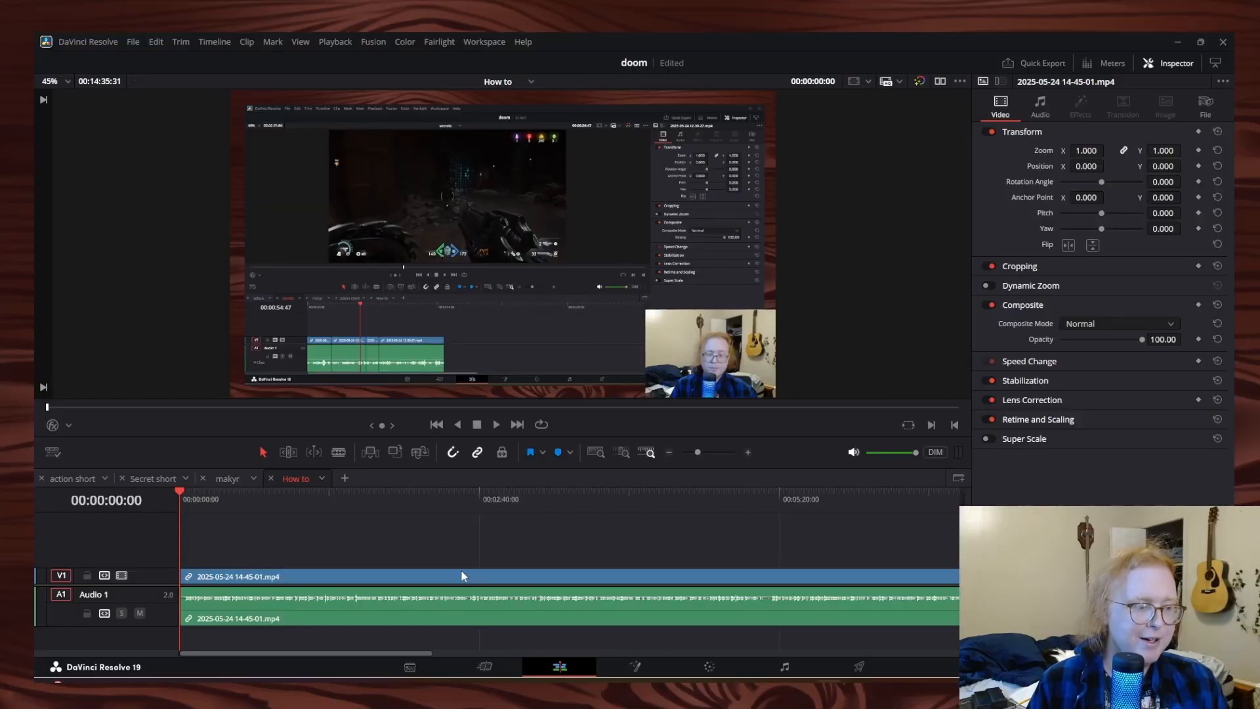
pyautogui.scroll(3, 461, 575)
pyautogui.scroll(2, 461, 575)
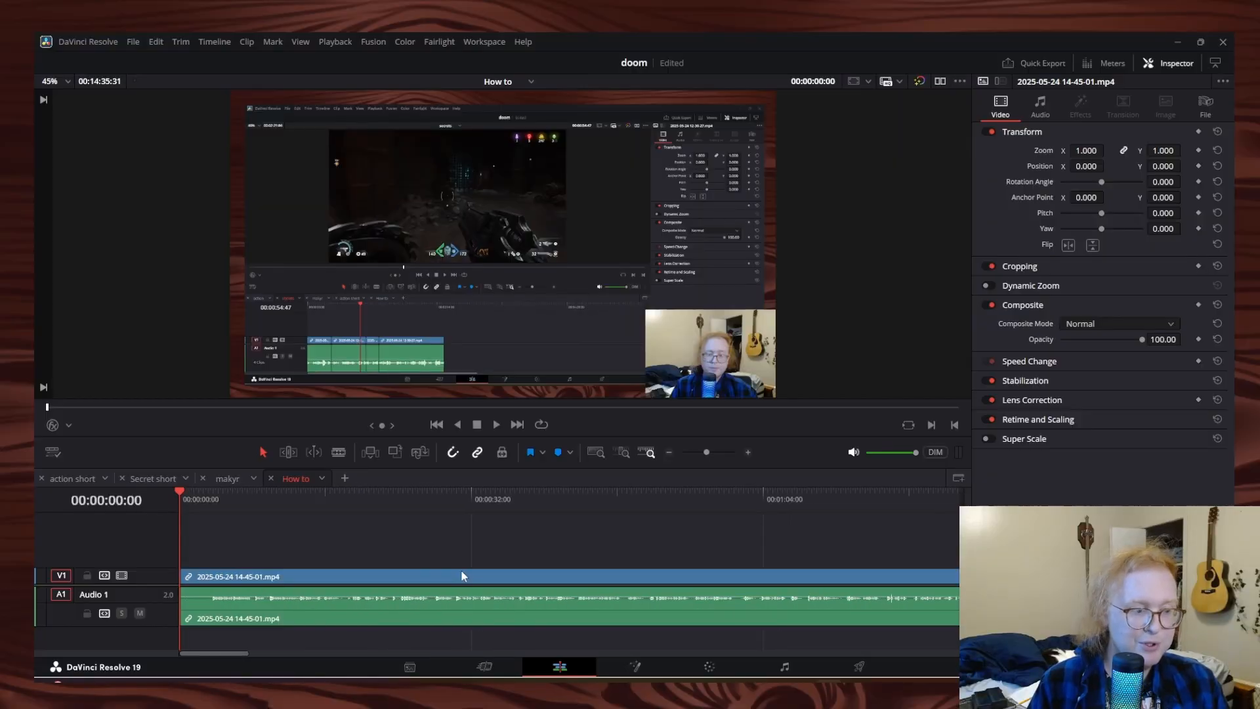
pyautogui.scroll(-5, 325, 593)
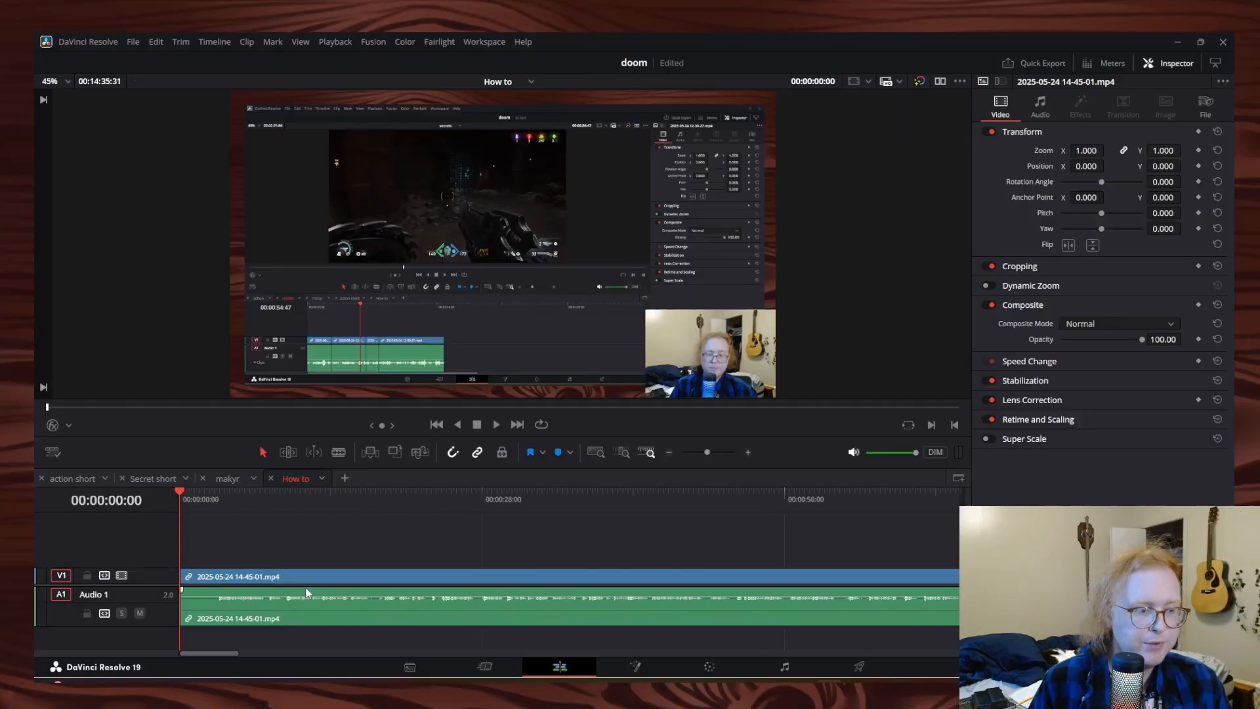
pyautogui.scroll(-5, 306, 587)
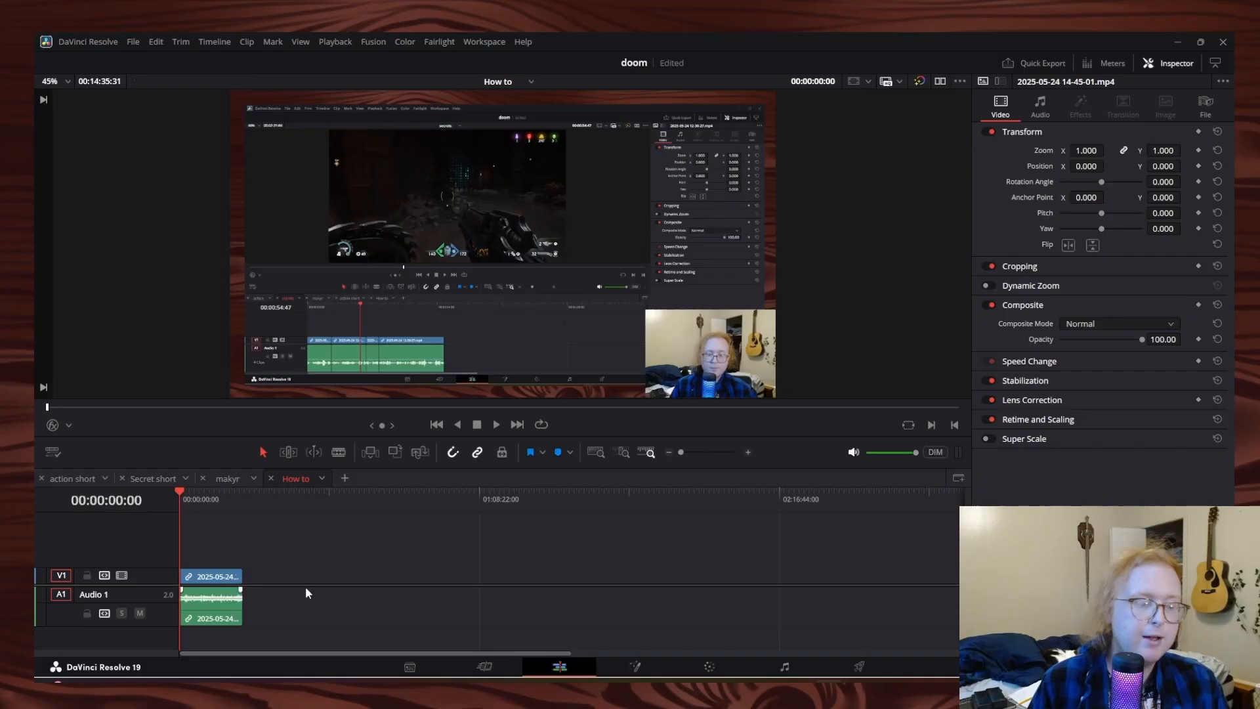
pyautogui.scroll(4, 303, 585)
pyautogui.scroll(6, 261, 565)
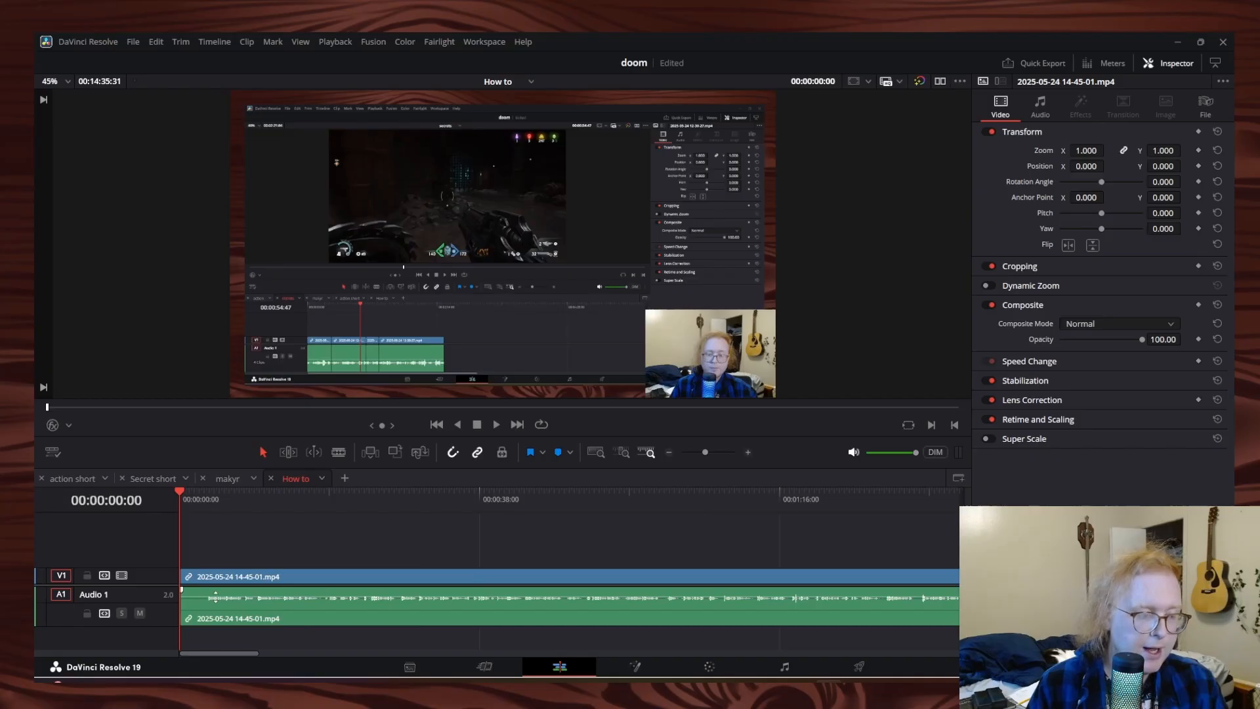
pyautogui.scroll(2, 215, 594)
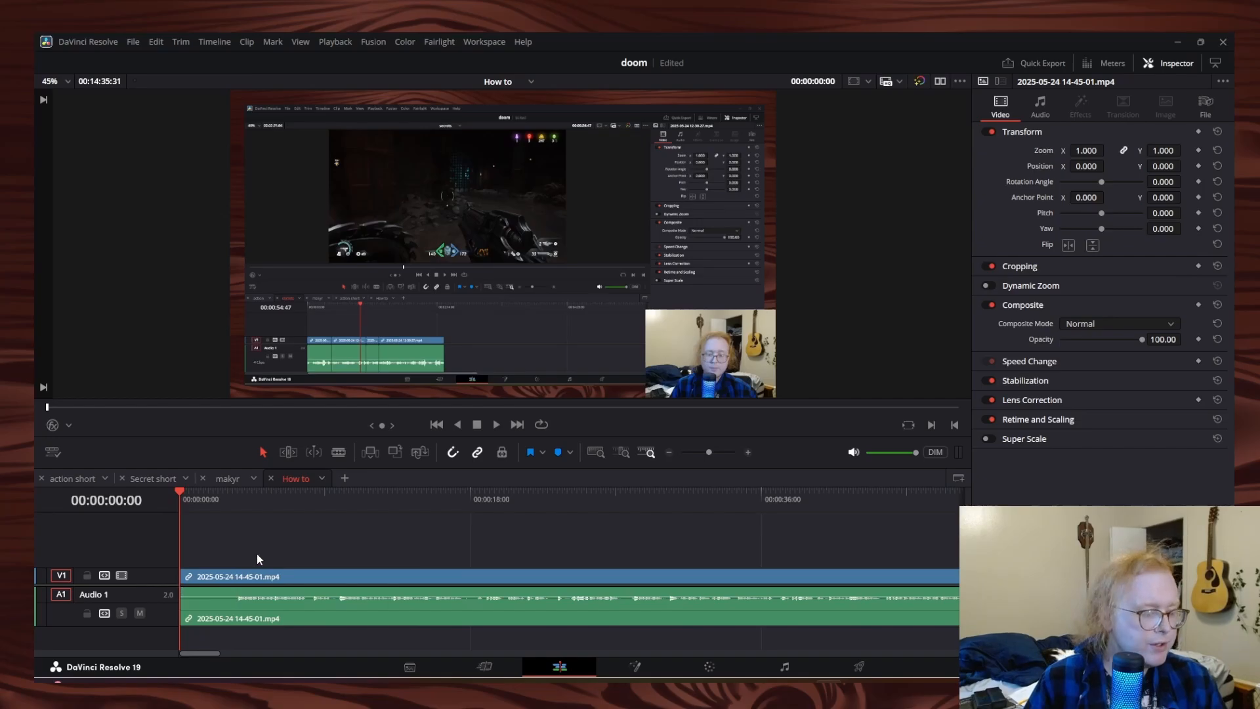
pyautogui.press('space')
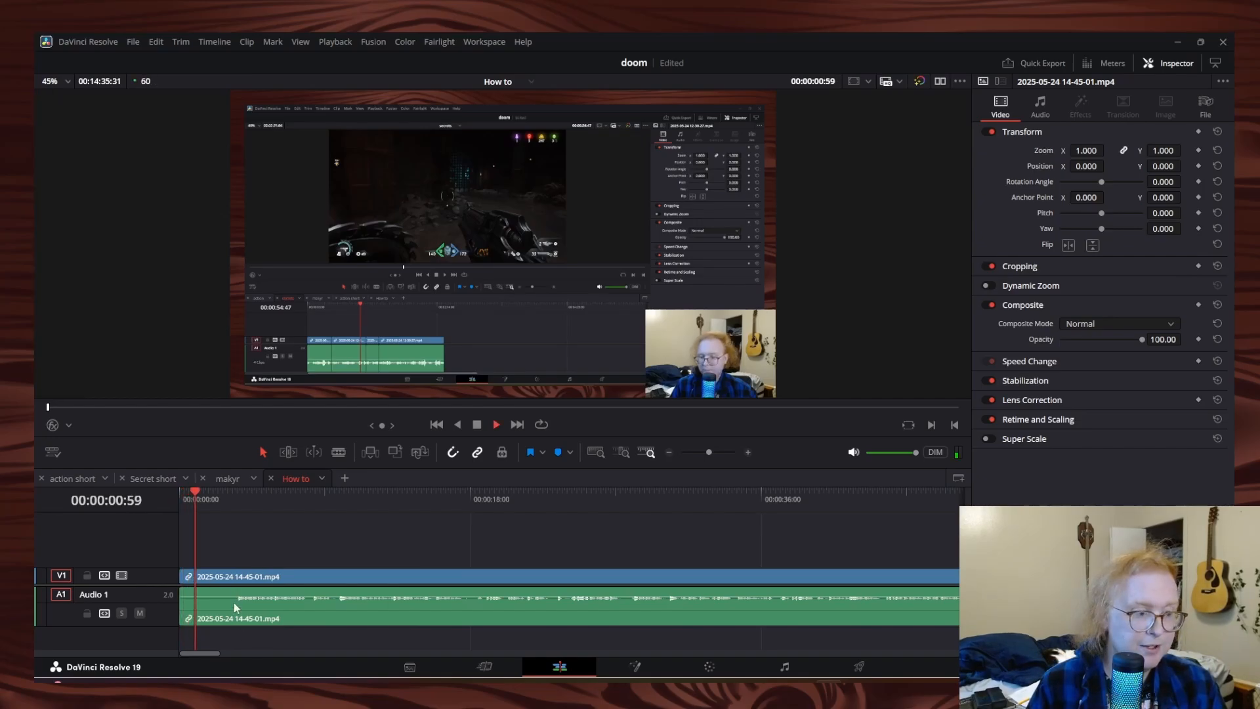
pyautogui.scroll(2, 246, 601)
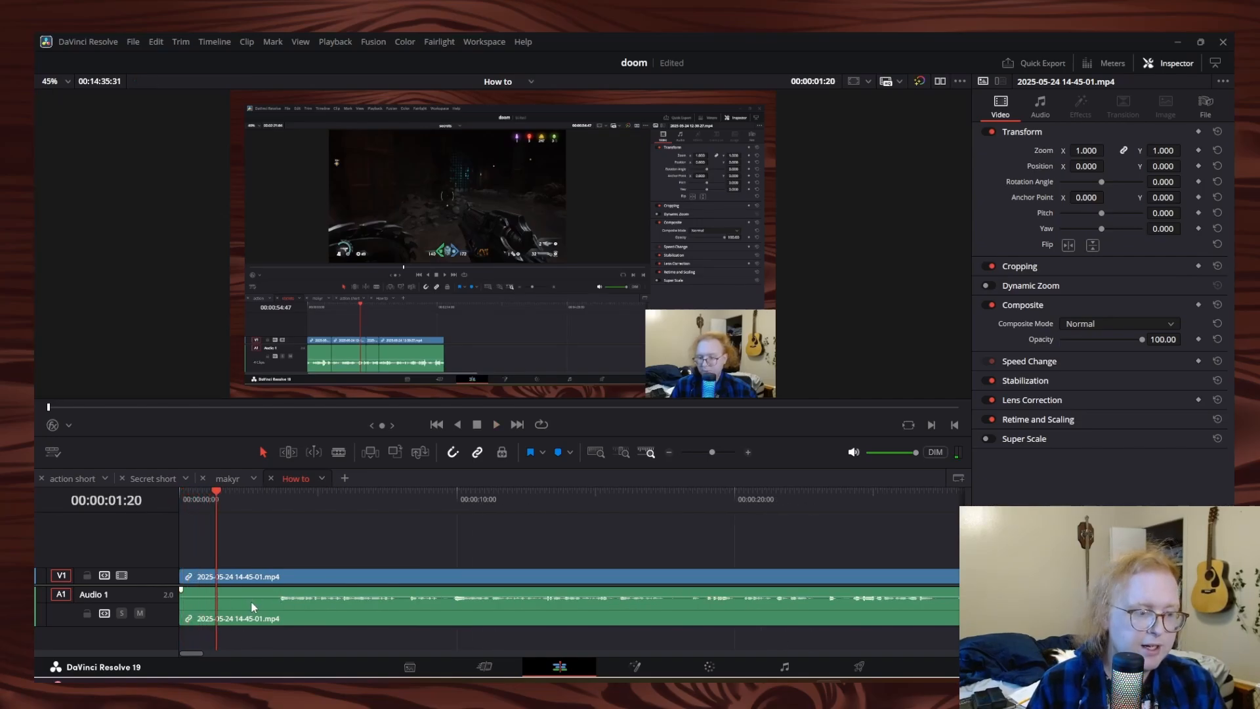
pyautogui.click(338, 452)
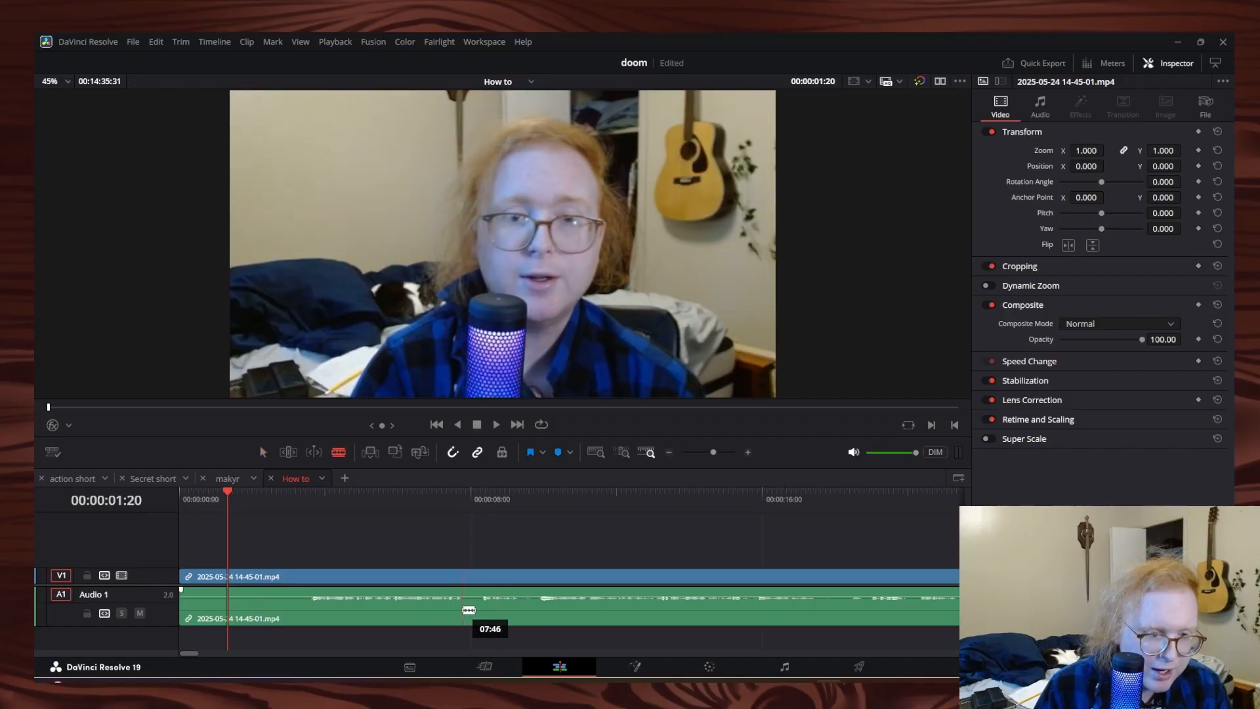
pyautogui.scroll(-5, 469, 610)
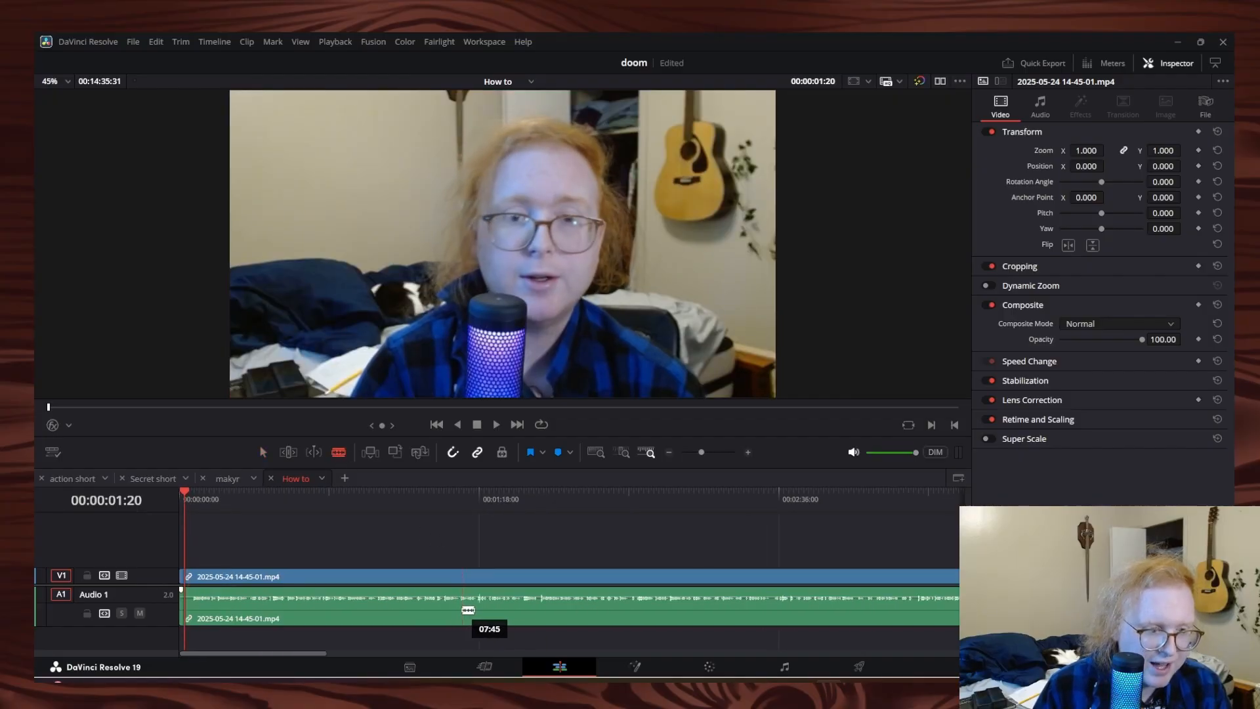
pyautogui.scroll(-2, 469, 609)
pyautogui.scroll(6, 468, 610)
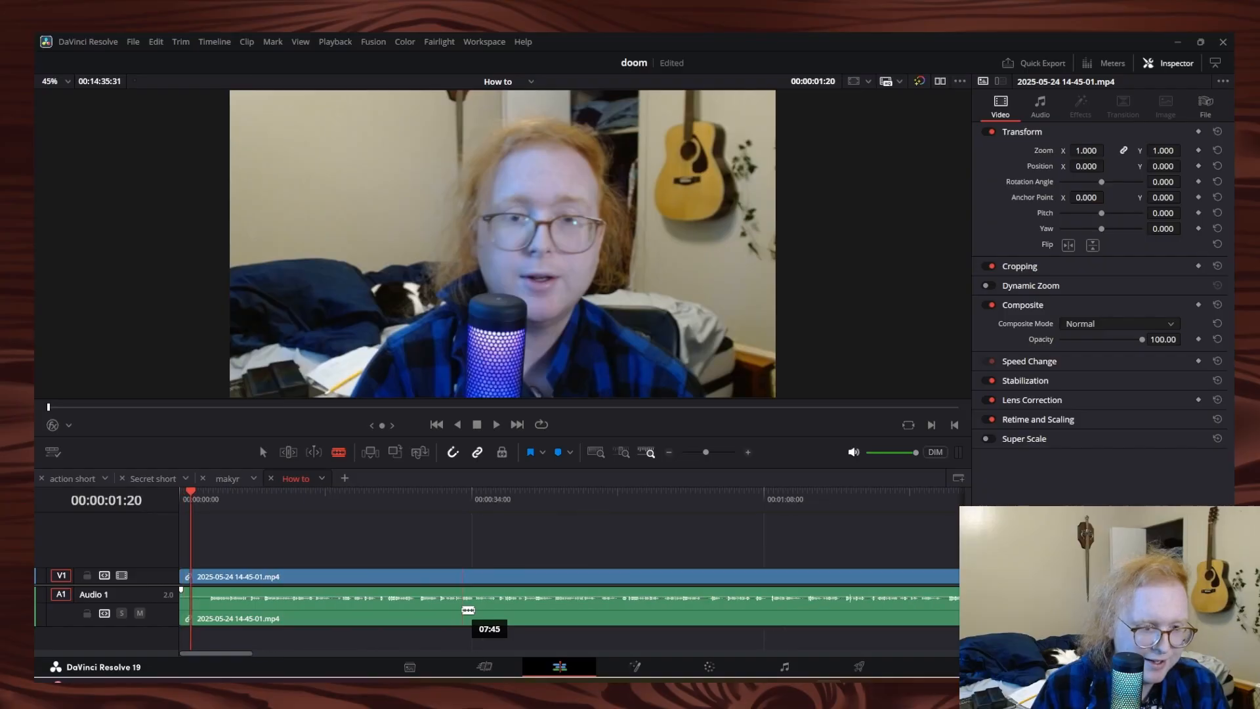
pyautogui.scroll(3, 468, 609)
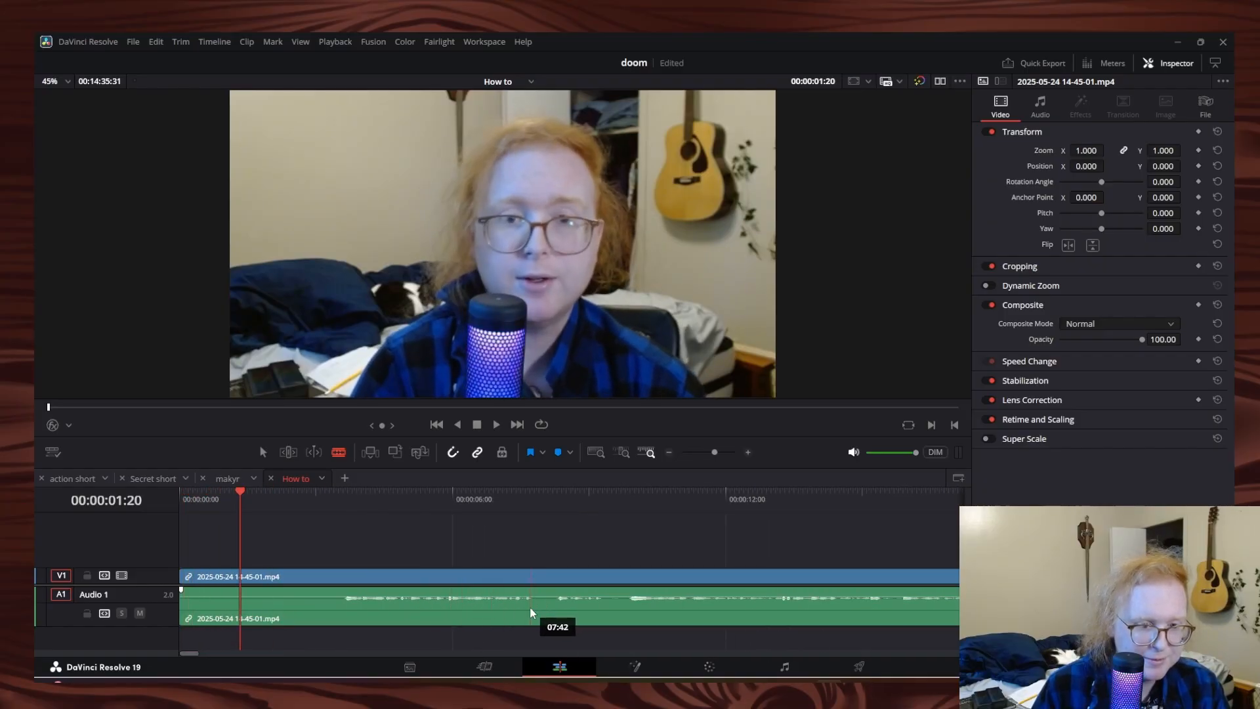
# Switch back to the selection tool and play the clip from the timeline start to about 00:00:03:33
pyautogui.press('Home')
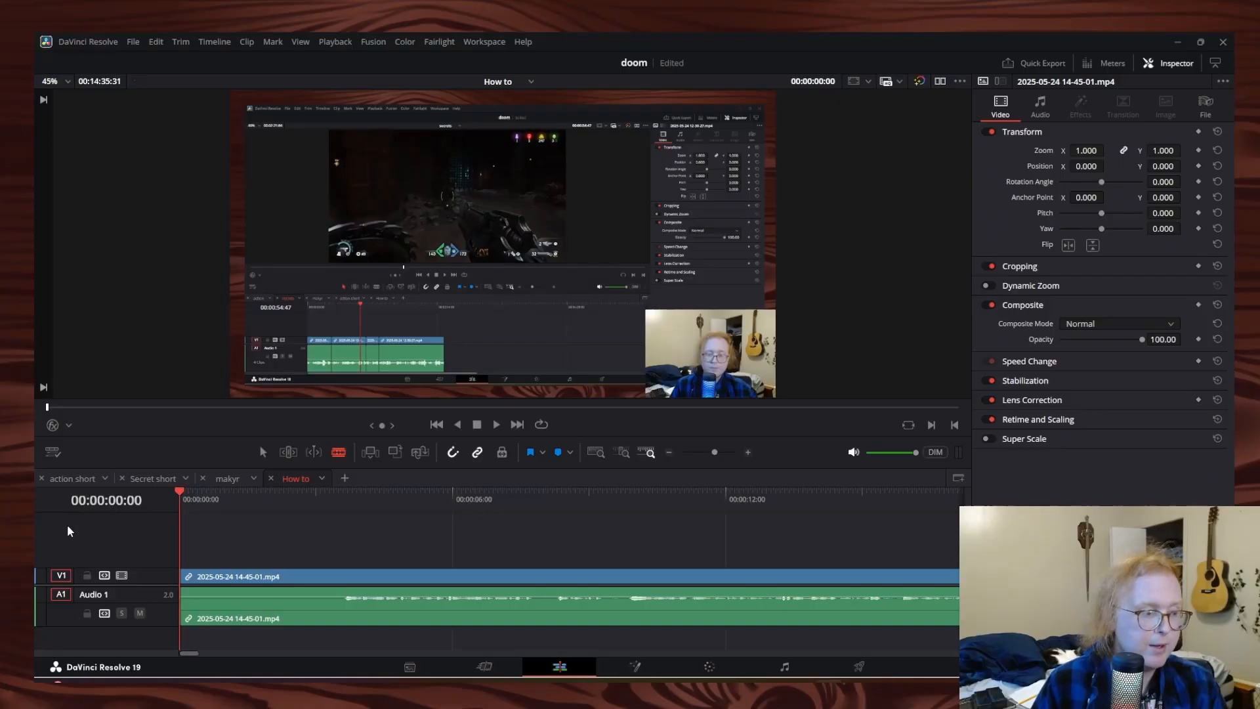
pyautogui.click(264, 452)
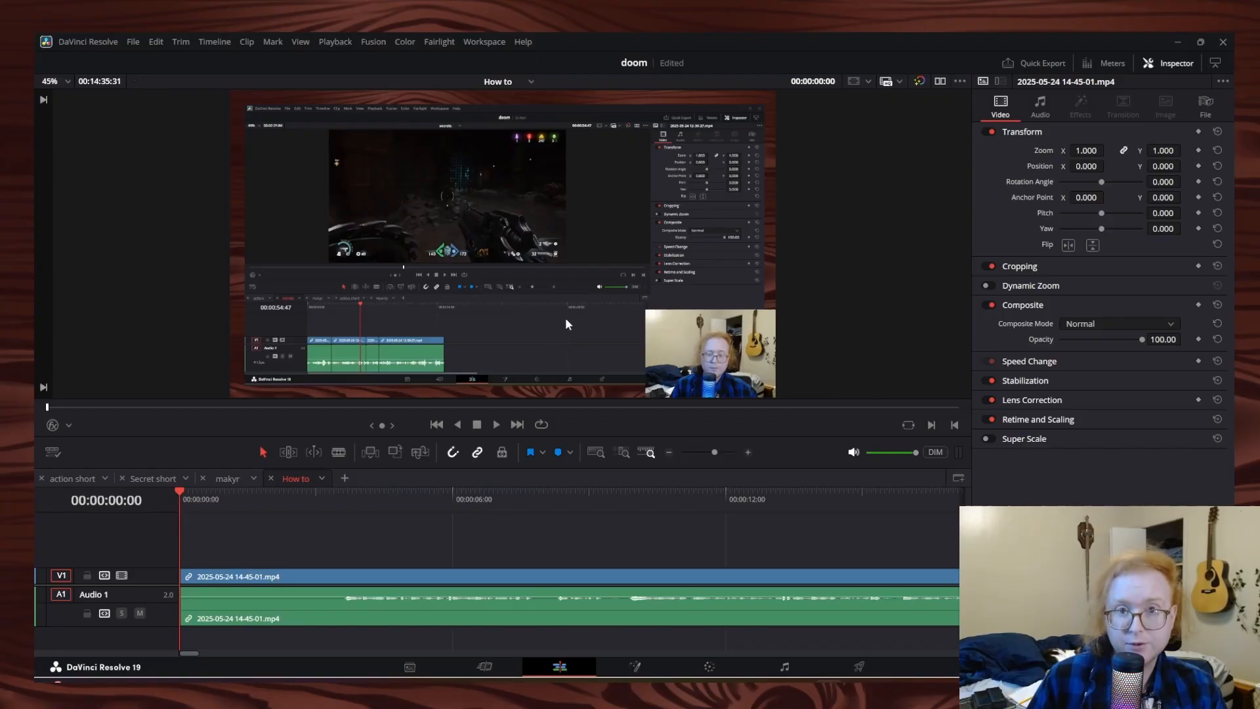
pyautogui.press('space')
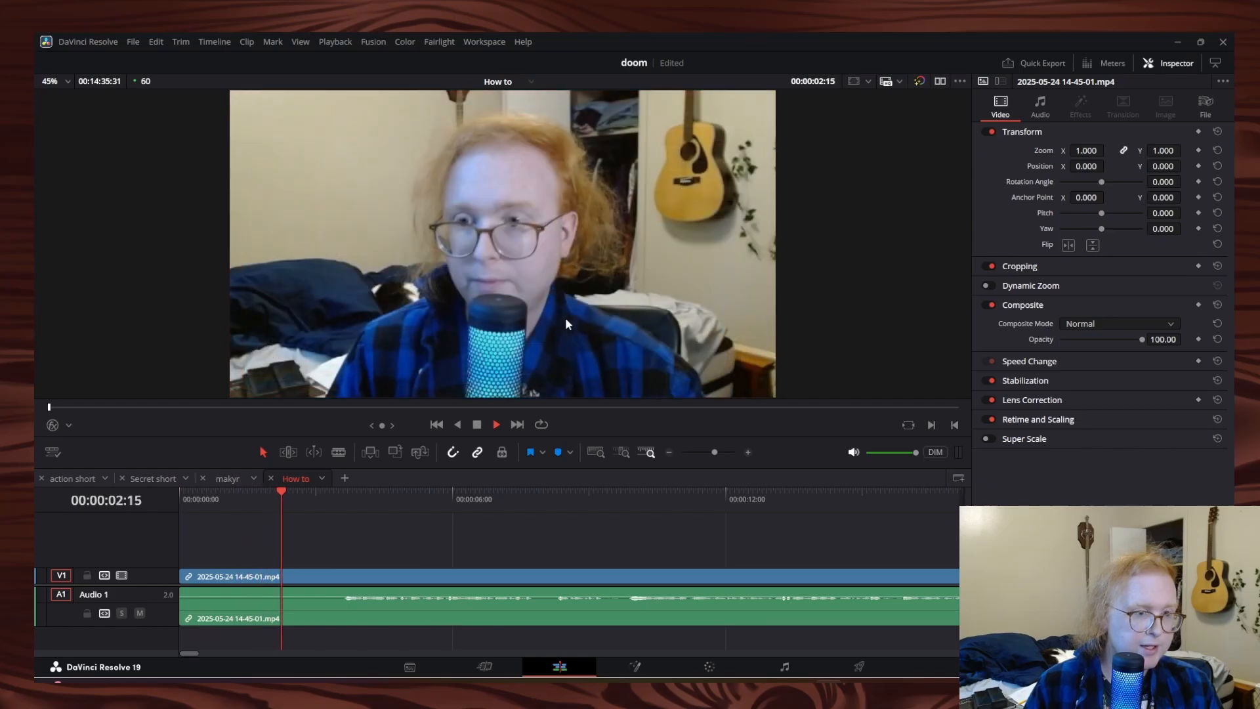
pyautogui.press('space')
pyautogui.press('space')
pyautogui.press('space')
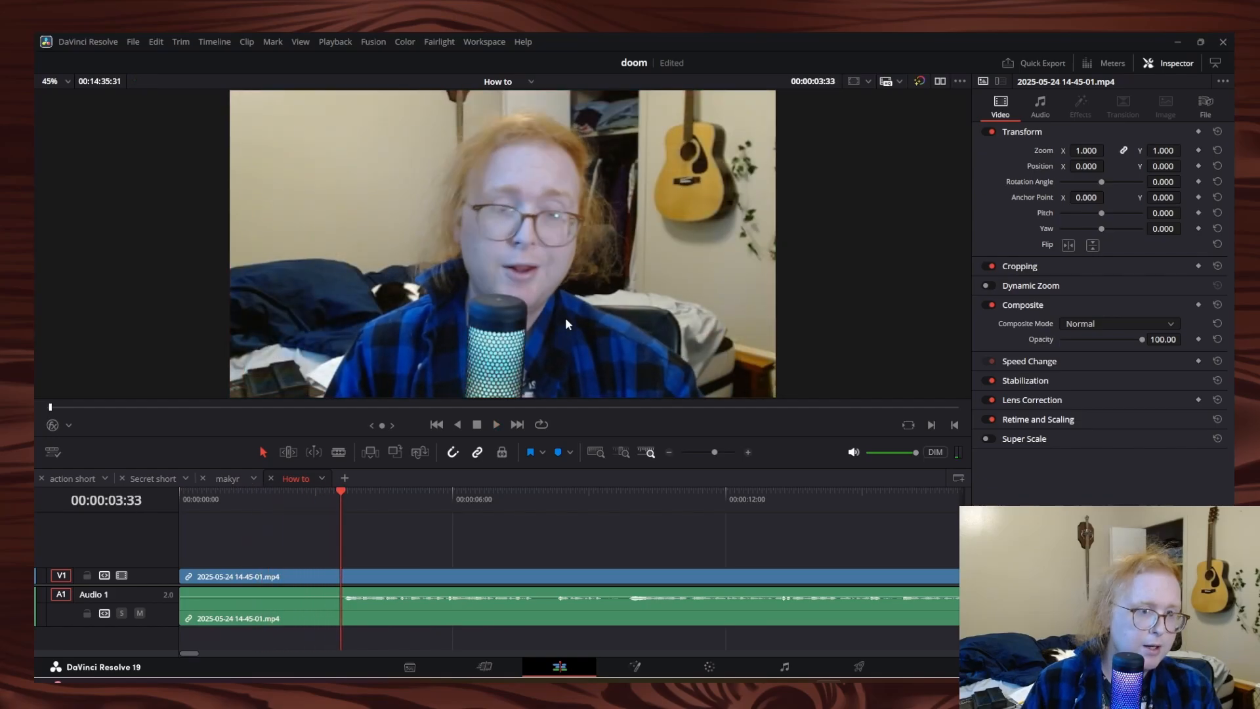
# Step frame by frame back to 00:00:03:24 and forward to 00:00:03:38 to examine where the speech begins
pyautogui.press('Left')
pyautogui.press('Left')
pyautogui.press('Left')
pyautogui.press('Left')
pyautogui.press('Left')
pyautogui.press('Left')
pyautogui.press('Left')
pyautogui.press('Left')
pyautogui.press('Left')
pyautogui.press('Left')
pyautogui.press('Left')
pyautogui.press('Left')
pyautogui.press('Left')
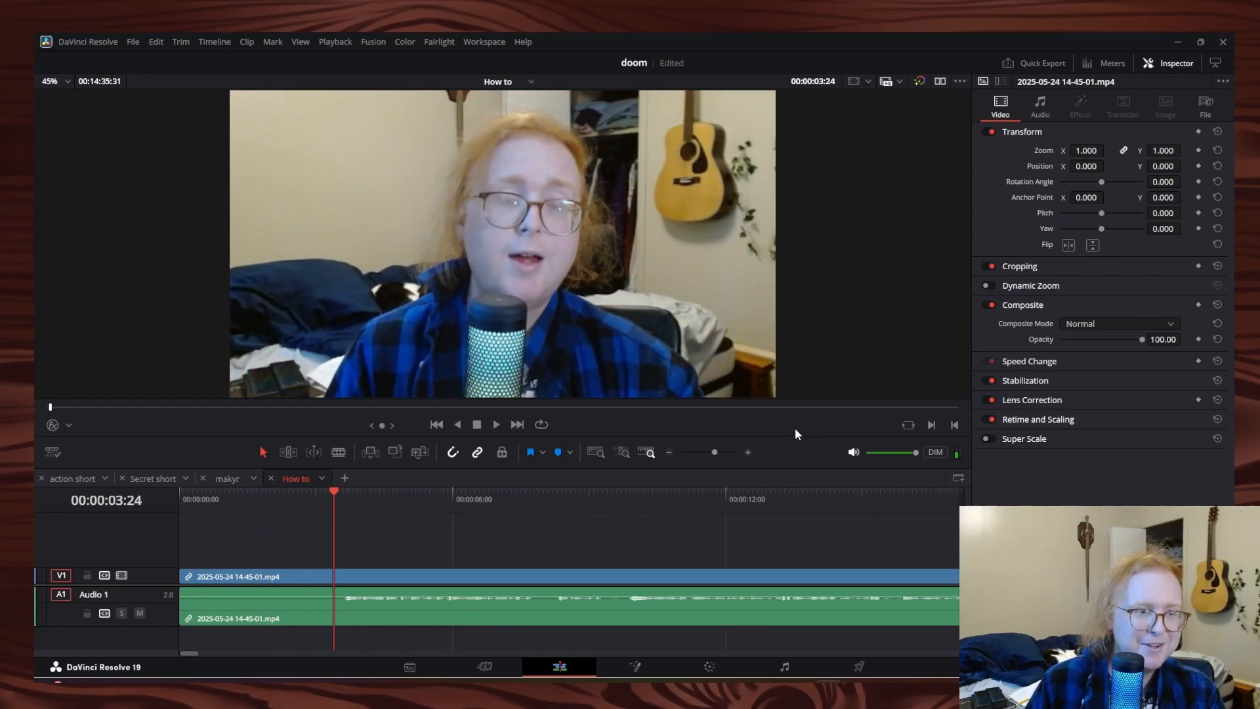
pyautogui.press('Right')
pyautogui.press('Right')
pyautogui.press('Right')
pyautogui.press('Right')
pyautogui.press('Right')
pyautogui.press('Right')
pyautogui.press('Right')
pyautogui.press('Right')
pyautogui.press('Right')
pyautogui.press('Right')
pyautogui.press('Right')
pyautogui.press('Right')
pyautogui.press('Right')
pyautogui.press('Right')
pyautogui.press('Right')
pyautogui.press('Right')
pyautogui.press('Right')
pyautogui.press('Right')
pyautogui.press('Right')
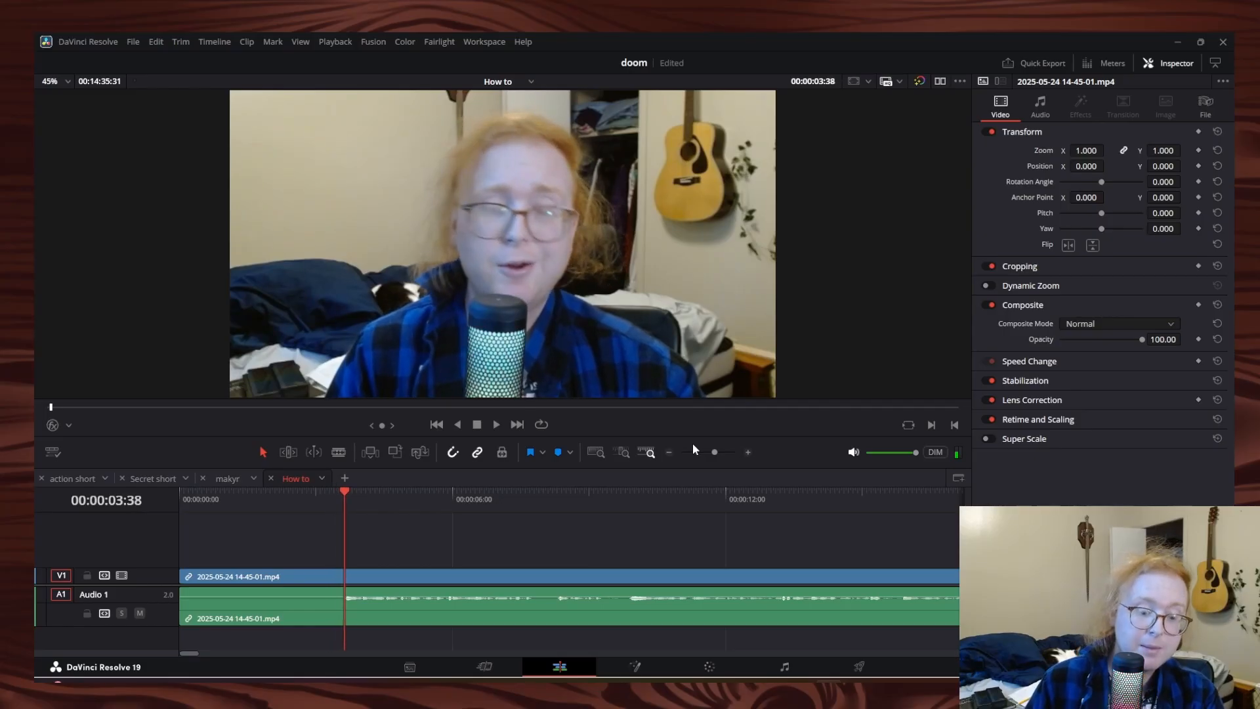
# Step the playhead frame by frame back to 00:00:02:50 to inspect the silence before the speech
pyautogui.press('Left')
pyautogui.press('Left')
pyautogui.press('Left')
pyautogui.press('Left')
pyautogui.press('Left')
pyautogui.press('Left')
pyautogui.press('Left')
pyautogui.press('Left')
pyautogui.press('Left')
pyautogui.press('Left')
pyautogui.press('Left')
pyautogui.press('Left')
pyautogui.press('Left')
pyautogui.press('Left')
pyautogui.press('Left')
pyautogui.press('Left')
pyautogui.press('Left')
pyautogui.press('Left')
pyautogui.press('Left')
pyautogui.press('Left')
pyautogui.press('Left')
pyautogui.press('Left')
pyautogui.press('Left')
pyautogui.press('Left')
pyautogui.press('Left')
pyautogui.press('Left')
pyautogui.press('Left')
pyautogui.press('Left')
pyautogui.press('Left')
pyautogui.press('Left')
pyautogui.press('Left')
pyautogui.press('Left')
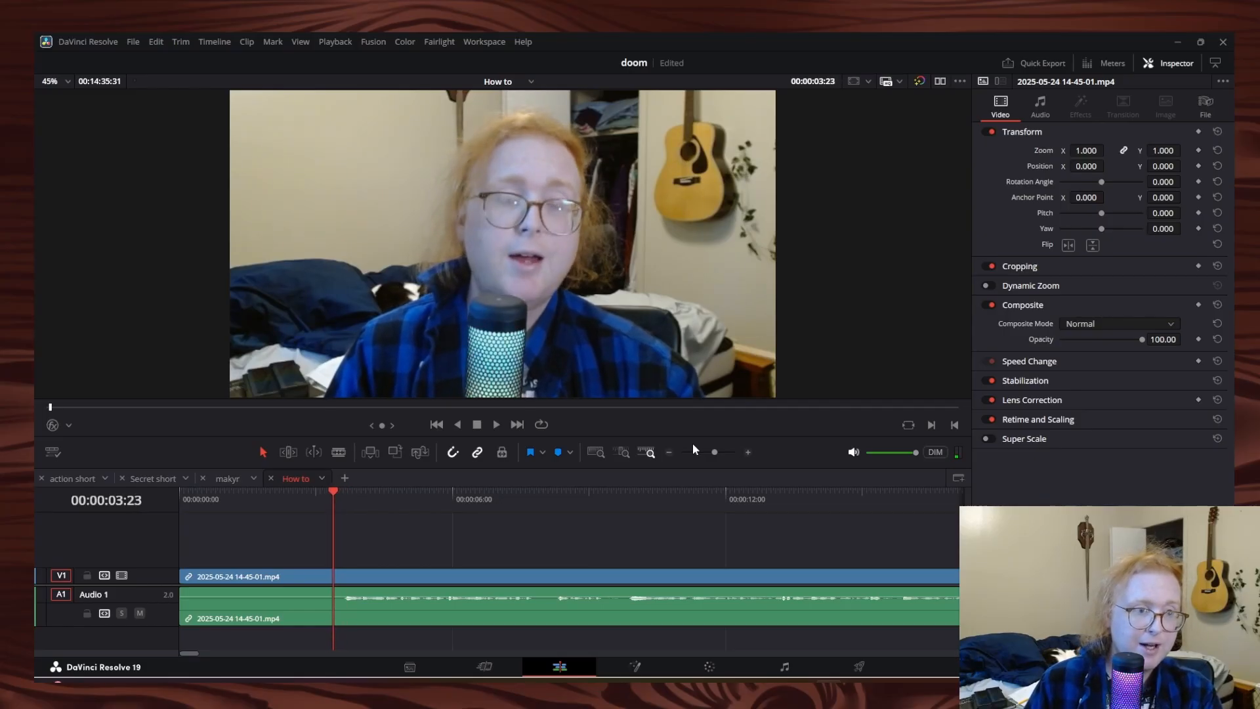
pyautogui.press('Right')
pyautogui.press('Right')
pyautogui.press('Right')
pyautogui.press('Right')
pyautogui.press('Right')
pyautogui.press('Right')
pyautogui.press('Right')
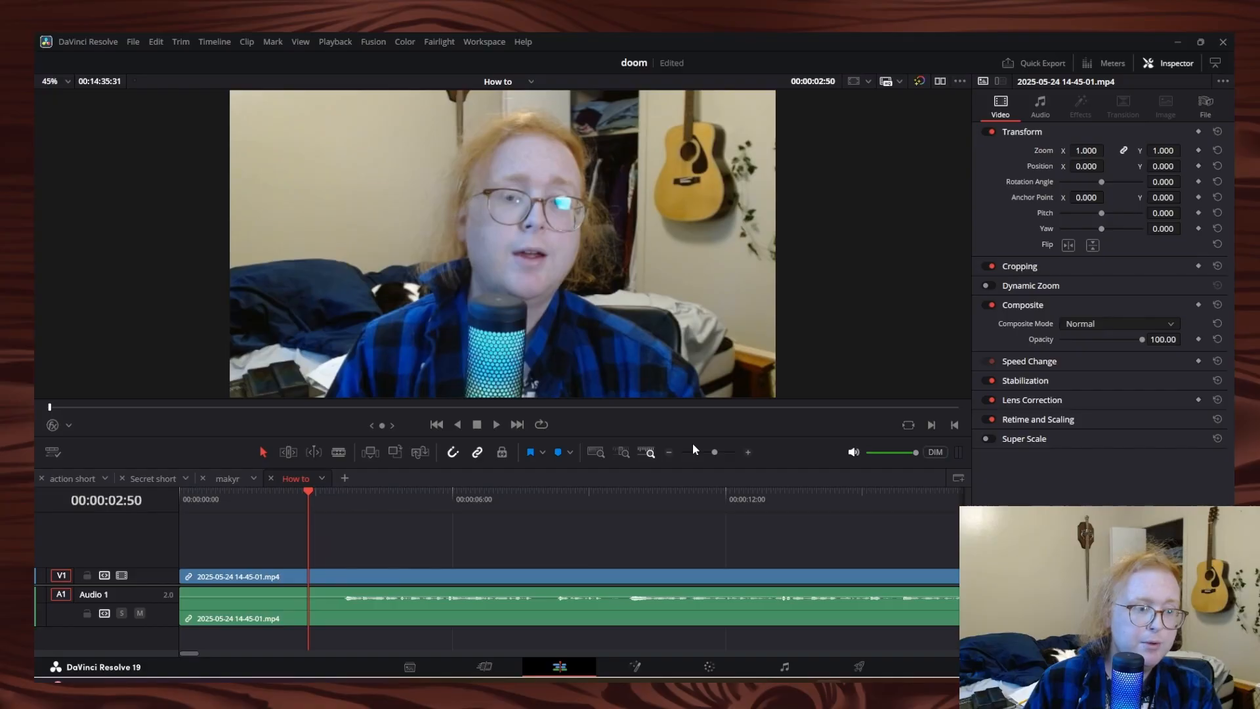
# Position the playhead at 00:00:03:25, just before the first speech in the audio waveform, advancing frame by frame
pyautogui.press('Right')
pyautogui.press('Right')
pyautogui.press('Right')
pyautogui.press('Right')
pyautogui.press('Right')
pyautogui.press('Right')
pyautogui.press('Right')
pyautogui.press('Right')
pyautogui.press('Right')
pyautogui.press('Right')
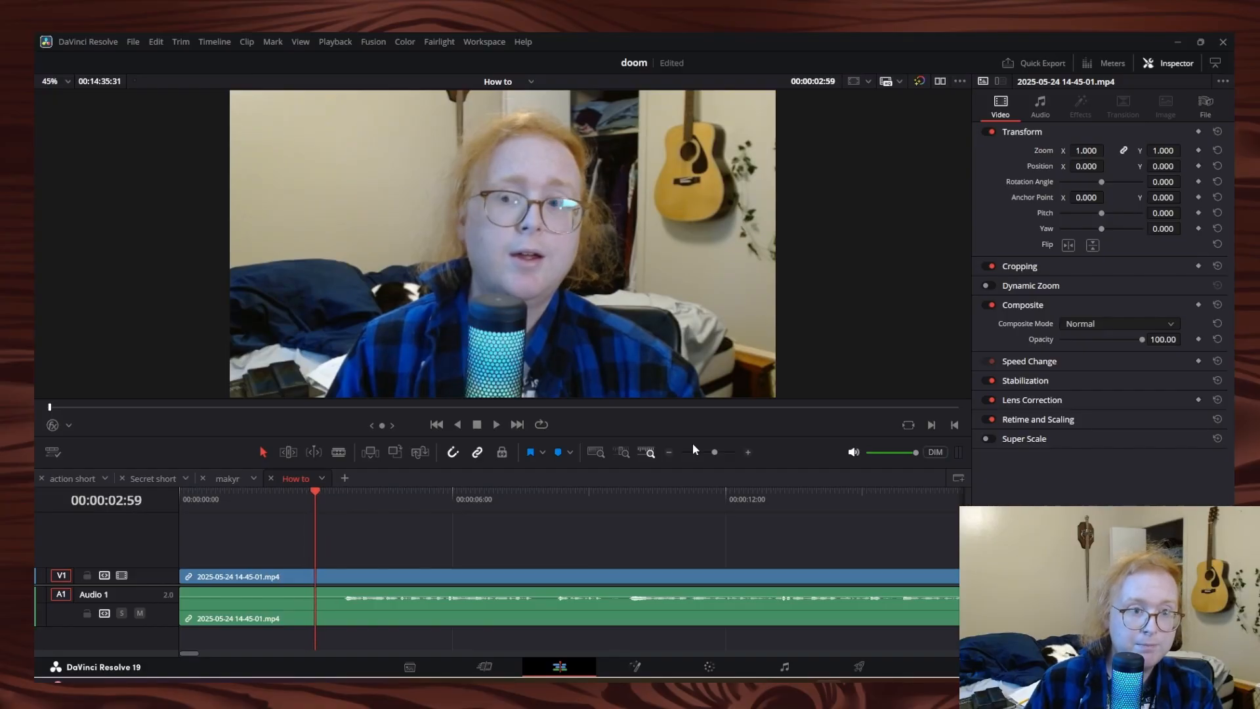
pyautogui.press('Right')
pyautogui.press('Right')
pyautogui.press('Right')
pyautogui.press('Right')
pyautogui.press('Right')
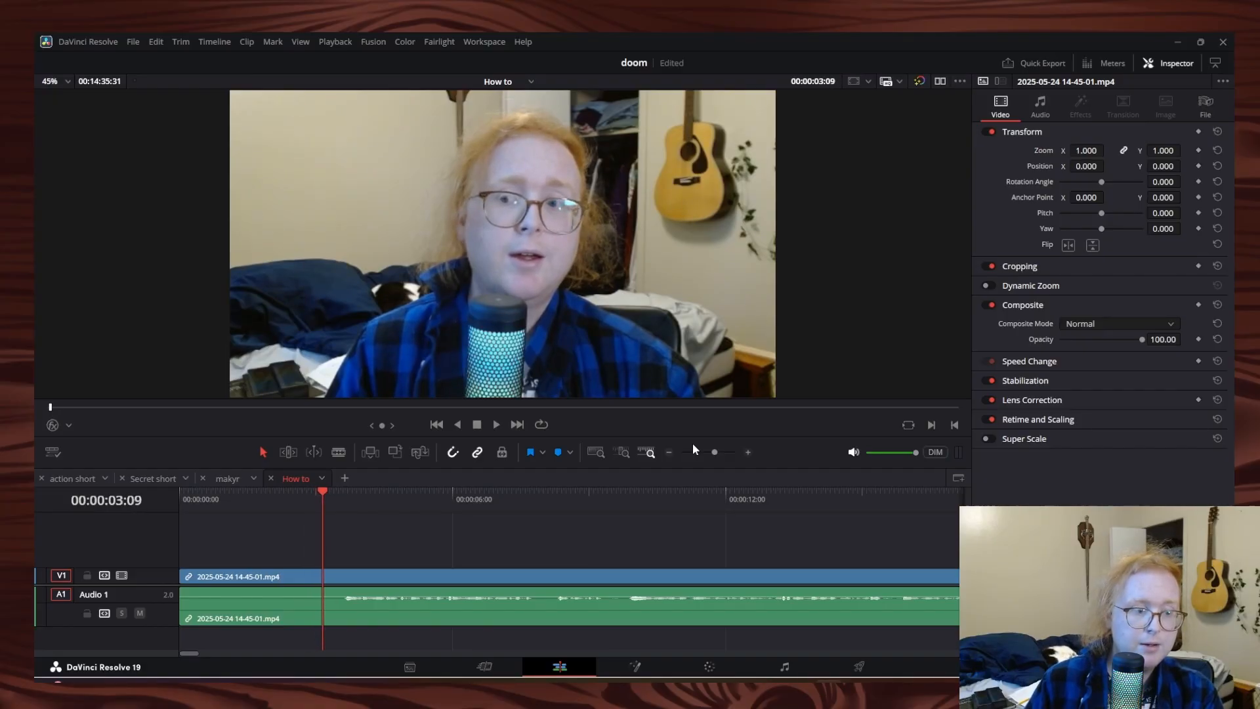
pyautogui.press('Right')
pyautogui.press('Right')
pyautogui.press('Right')
pyautogui.press('Right')
pyautogui.press('Right')
pyautogui.press('Right')
pyautogui.press('Right')
pyautogui.press('Right')
pyautogui.press('Right')
pyautogui.press('Right')
pyautogui.press('Right')
pyautogui.press('Right')
pyautogui.press('Right')
pyautogui.press('Right')
pyautogui.press('Right')
pyautogui.press('Right')
pyautogui.press('Right')
pyautogui.press('Right')
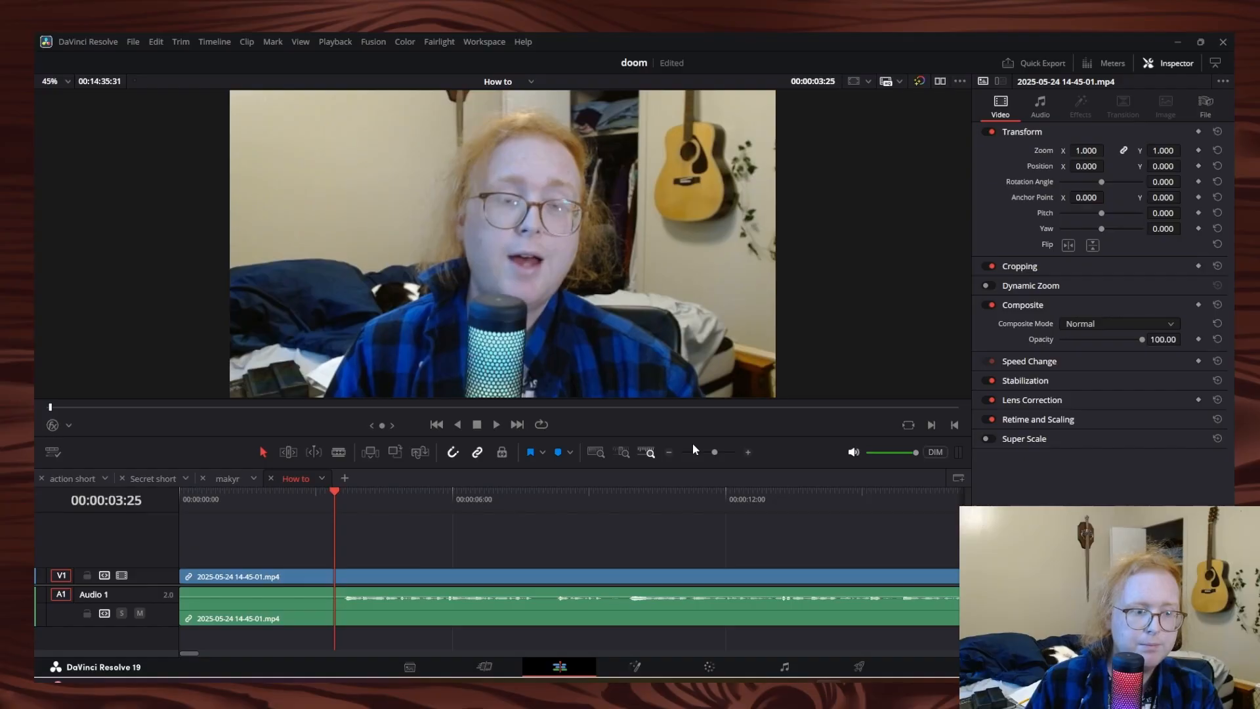
# Advance frame by frame to 00:00:03:30, then play to 00:00:04:03 with the system volume at 100 to hear the first words
pyautogui.press('Right')
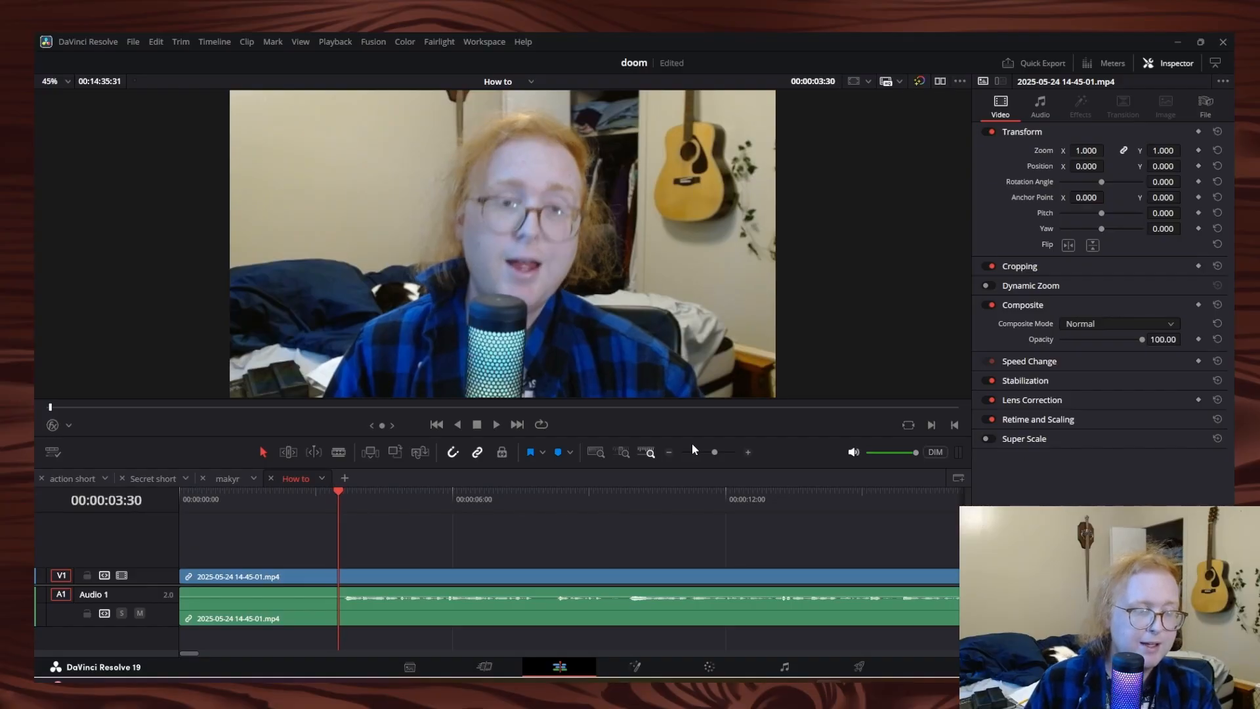
pyautogui.press('Right')
pyautogui.press('Right')
pyautogui.press('Right')
pyautogui.press('Right')
pyautogui.press('Right')
pyautogui.press('Right')
pyautogui.press('Right')
pyautogui.press('Right')
pyautogui.press('Right')
pyautogui.press('Right')
pyautogui.press('Right')
pyautogui.press('Right')
pyautogui.press('Right')
pyautogui.press('Right')
pyautogui.press('Right')
pyautogui.press('Right')
pyautogui.press('Right')
pyautogui.press('Right')
pyautogui.press('Right')
pyautogui.press('Right')
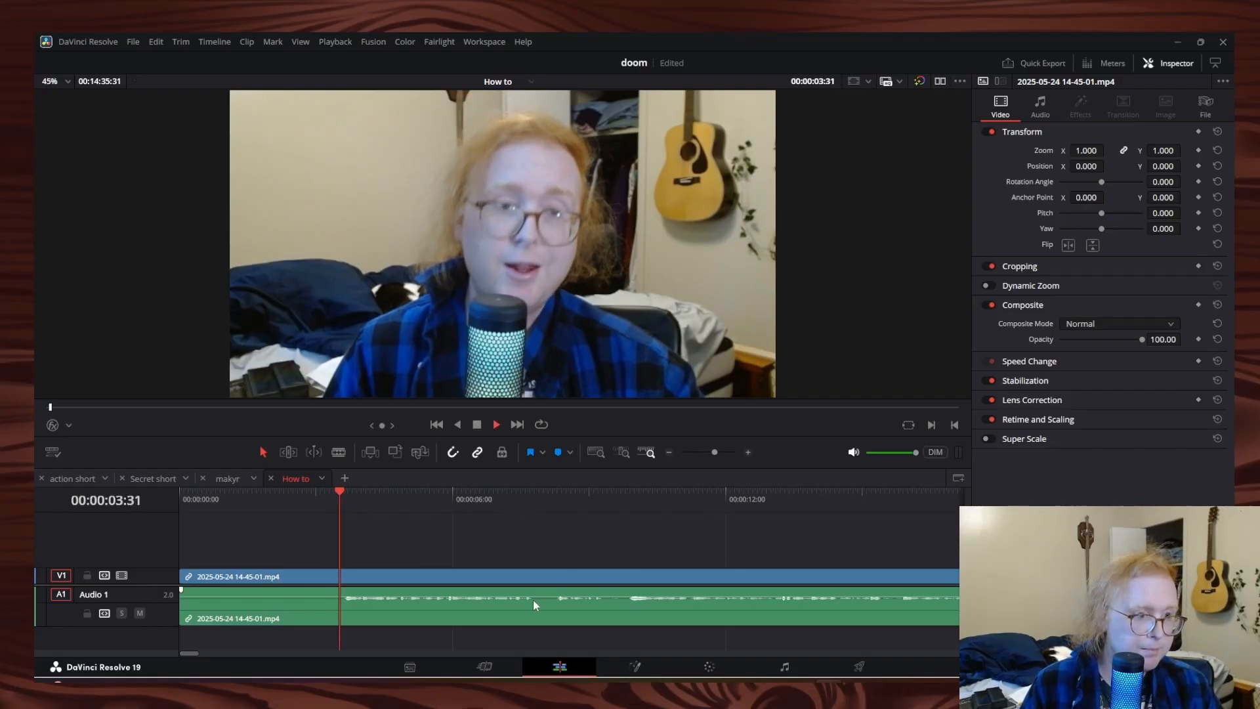
pyautogui.press('XF86AudioRaiseVolume')
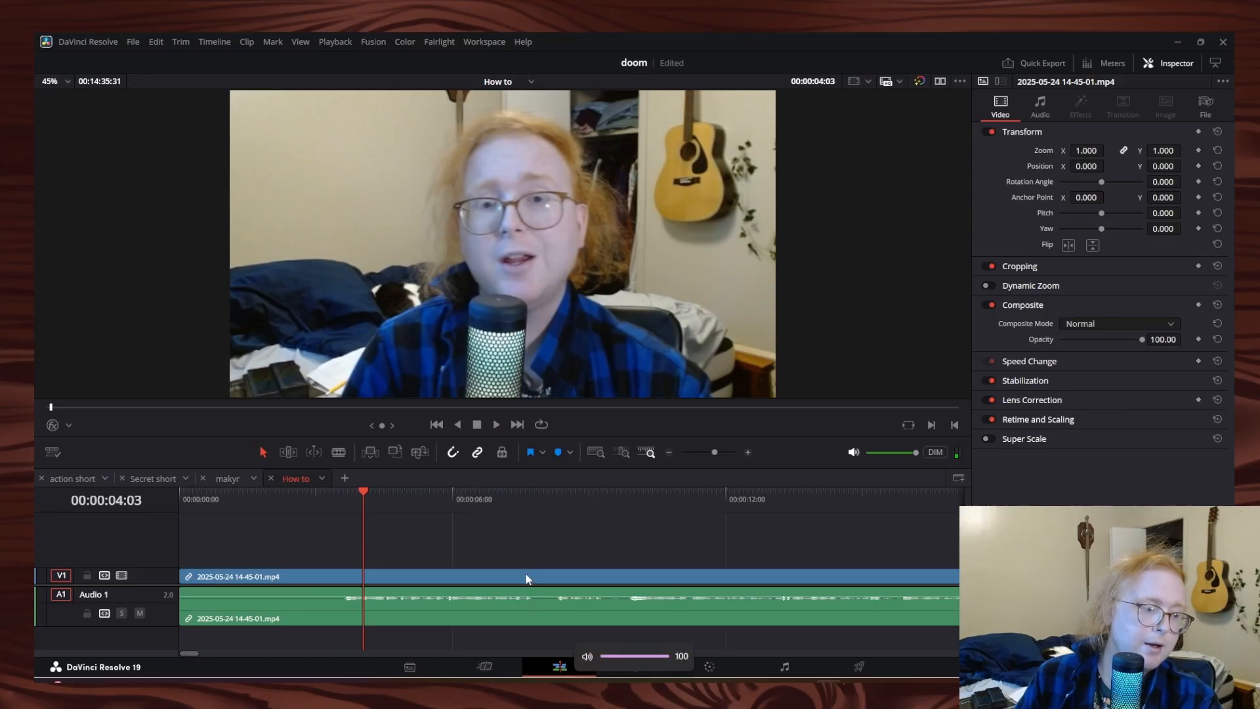
# Step back and forth frame by frame from 00:00:04:03 and replay up to 00:00:03:51 to examine where the speech starts
pyautogui.press('Left')
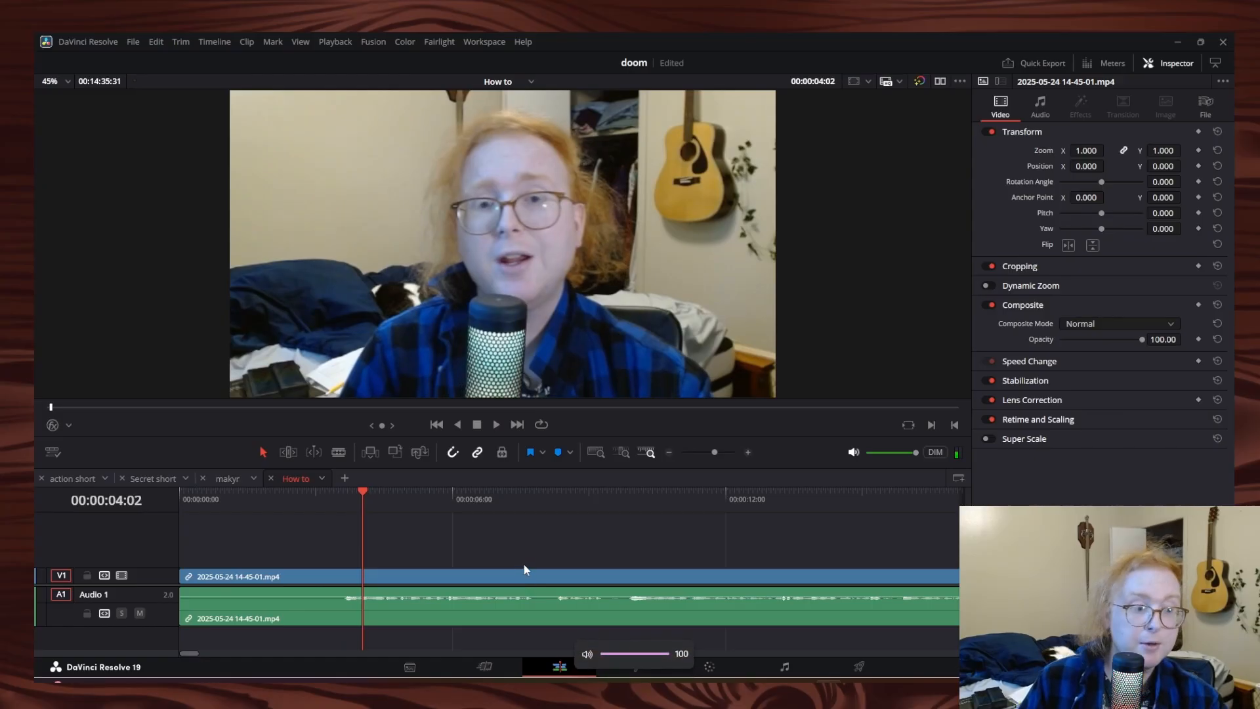
pyautogui.press('Left')
pyautogui.press('Left')
pyautogui.press('Left')
pyautogui.press('Left')
pyautogui.press('Left')
pyautogui.press('Left')
pyautogui.press('Left')
pyautogui.press('Left')
pyautogui.press('Left')
pyautogui.press('Left')
pyautogui.press('Left')
pyautogui.press('Left')
pyautogui.press('Left')
pyautogui.press('Left')
pyautogui.press('Left')
pyautogui.press('Left')
pyautogui.press('Left')
pyautogui.press('Left')
pyautogui.press('Left')
pyautogui.press('Left')
pyautogui.press('Right')
pyautogui.press('Right')
pyautogui.press('Right')
pyautogui.press('Right')
pyautogui.press('Right')
pyautogui.press('Right')
pyautogui.press('Right')
pyautogui.press('Right')
pyautogui.press('Right')
pyautogui.press('Right')
pyautogui.press('Right')
pyautogui.press('Right')
pyautogui.press('Right')
pyautogui.press('Right')
pyautogui.press('Right')
pyautogui.press('Right')
pyautogui.press('Right')
pyautogui.press('Right')
pyautogui.press('Right')
pyautogui.press('Right')
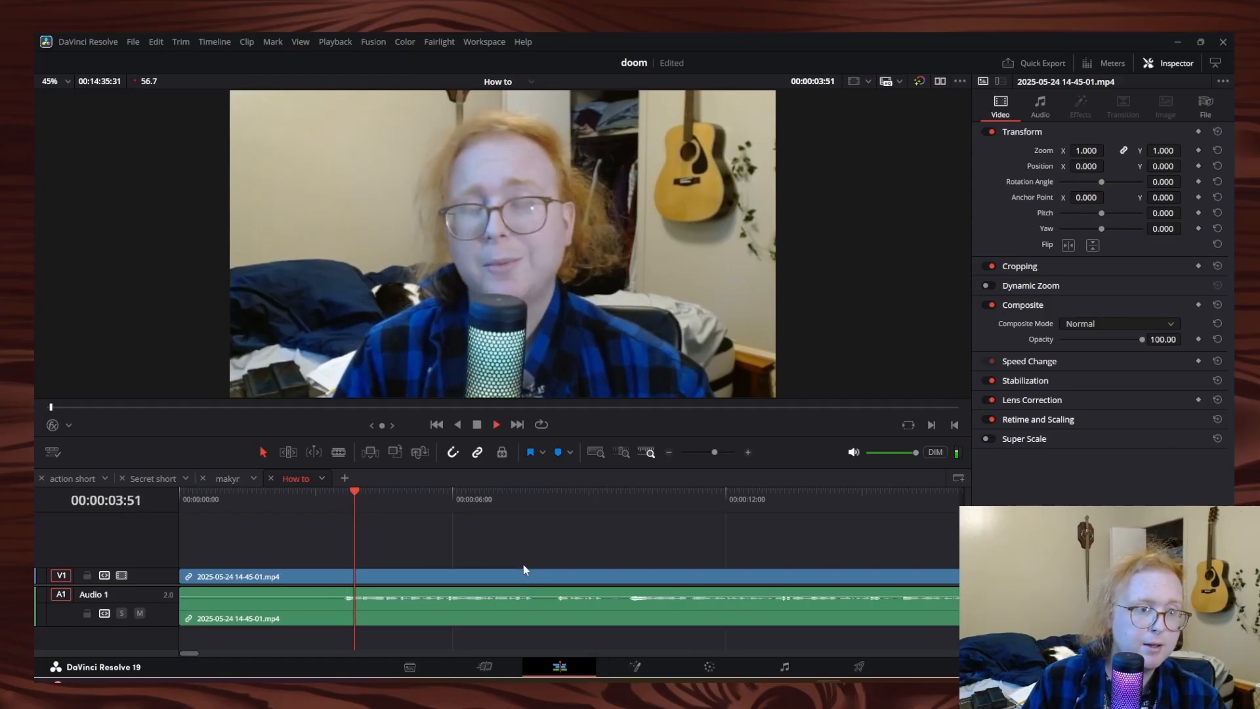
pyautogui.press('Left')
pyautogui.press('Left')
pyautogui.press('Left')
pyautogui.press('Left')
pyautogui.press('Left')
pyautogui.press('Left')
pyautogui.press('Left')
pyautogui.press('Left')
pyautogui.press('Left')
pyautogui.press('Left')
pyautogui.press('Left')
pyautogui.press('Left')
pyautogui.press('Left')
pyautogui.press('Left')
pyautogui.press('Left')
pyautogui.press('Left')
pyautogui.press('Left')
pyautogui.press('Left')
pyautogui.press('Left')
pyautogui.press('Left')
pyautogui.press('Left')
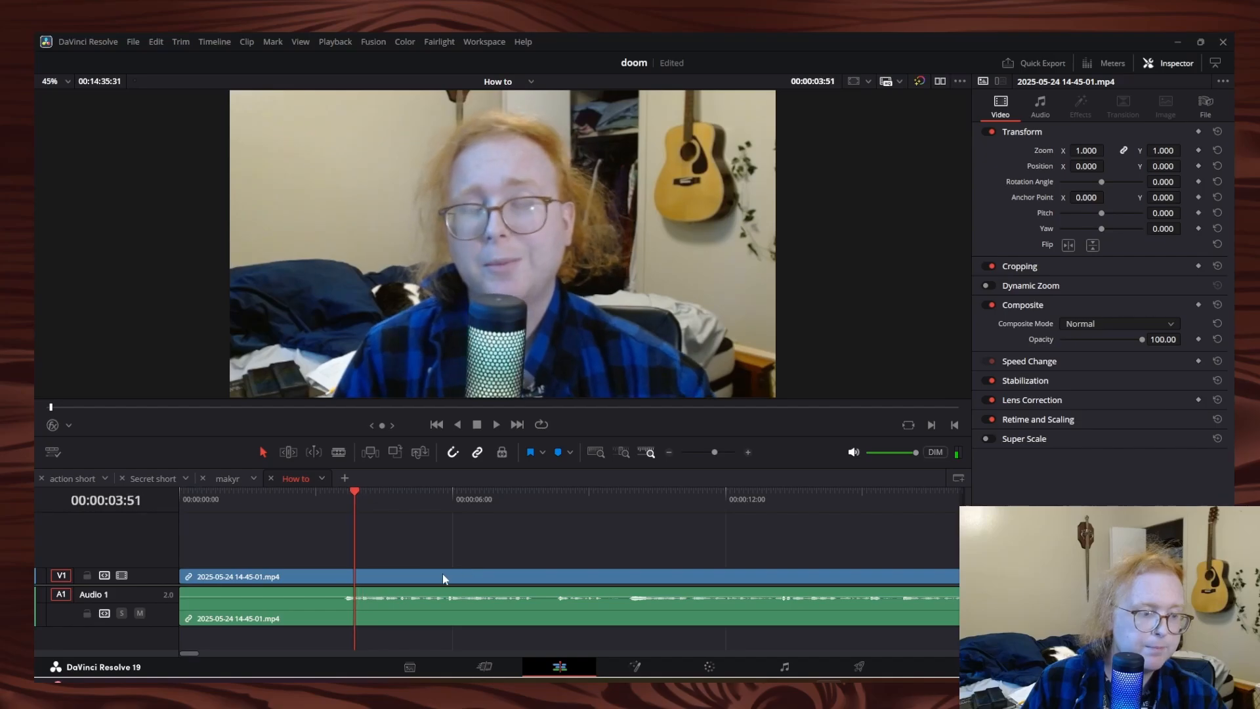
# Split the linked video and audio clip with the Blade tool at 00:00:03:28, just before the first speech
pyautogui.click(338, 452)
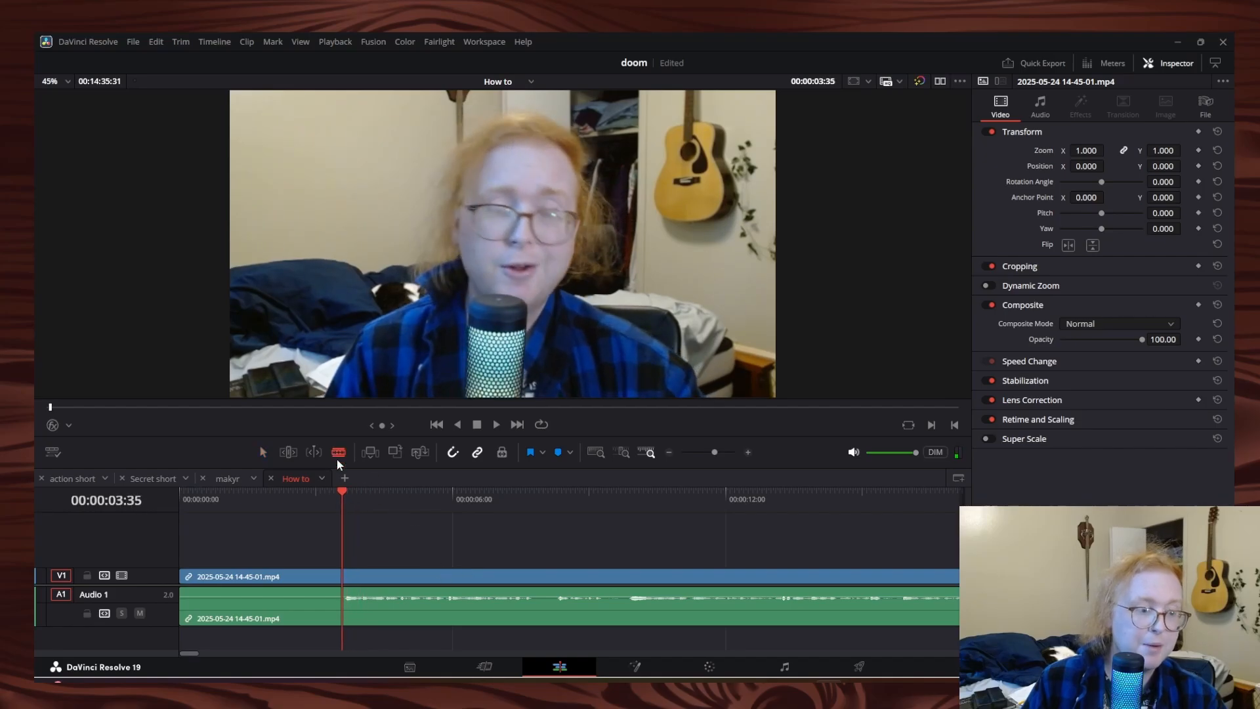
pyautogui.press('Left')
pyautogui.press('Left')
pyautogui.press('Left')
pyautogui.press('Left')
pyautogui.press('Left')
pyautogui.press('Left')
pyautogui.press('Left')
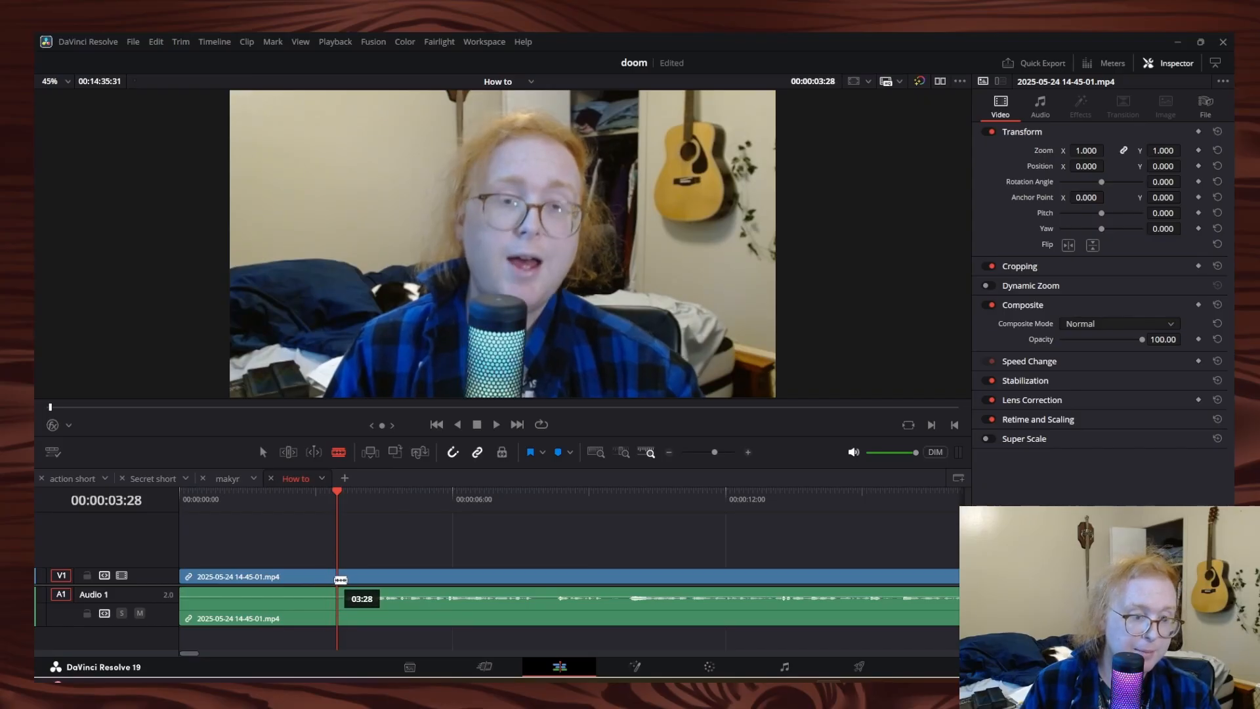
pyautogui.click(340, 578)
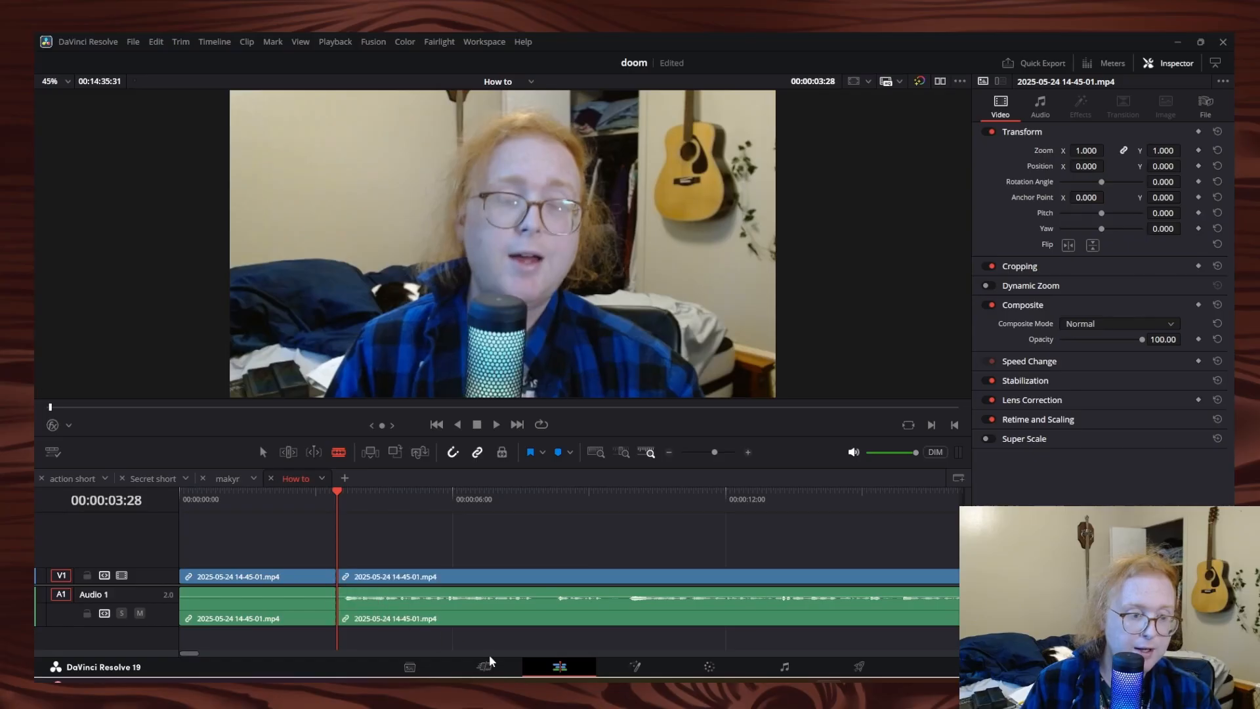
# Delete the silent first segment before the cut so the remaining clip starts at 00:00:00:00
pyautogui.click(264, 452)
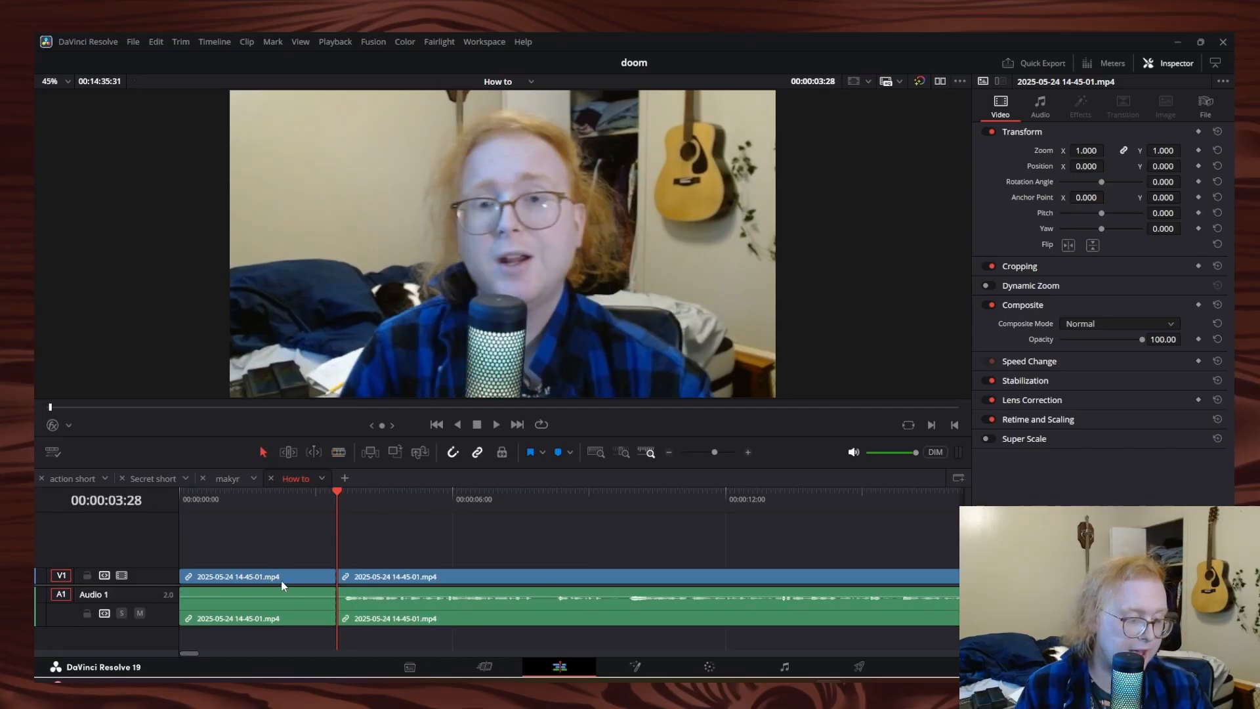
pyautogui.press('b')
pyautogui.press('a')
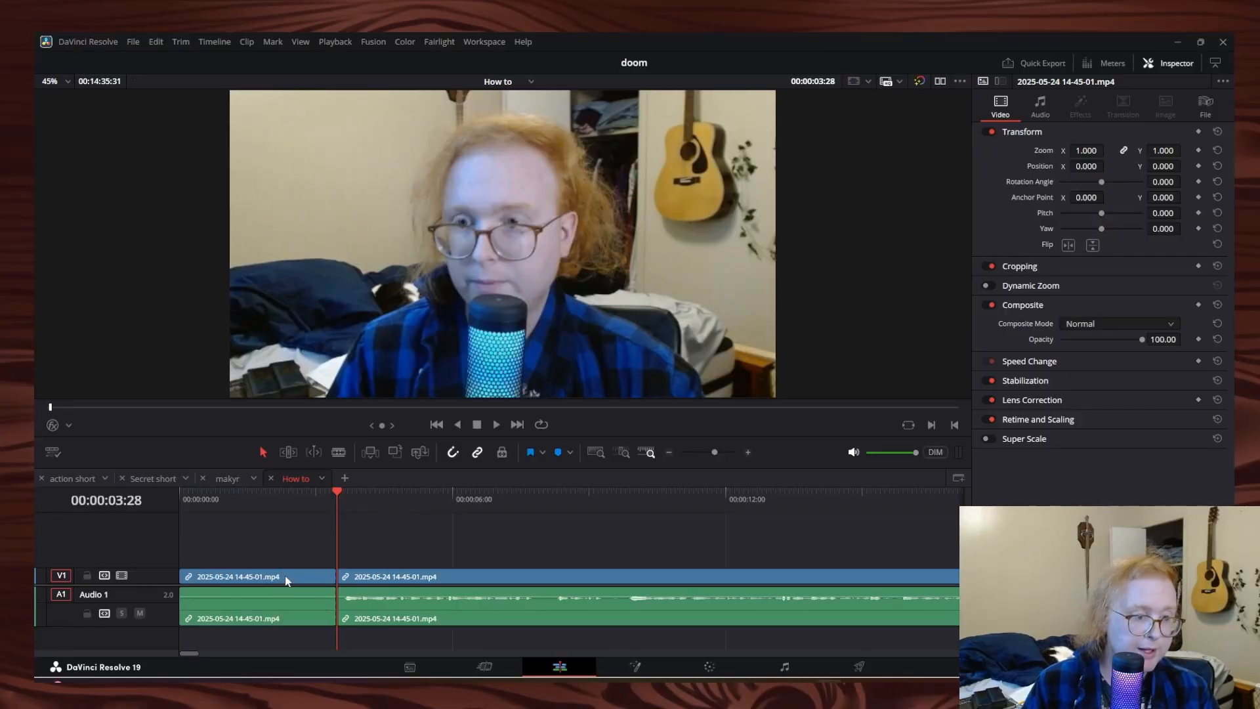
pyautogui.click(285, 576)
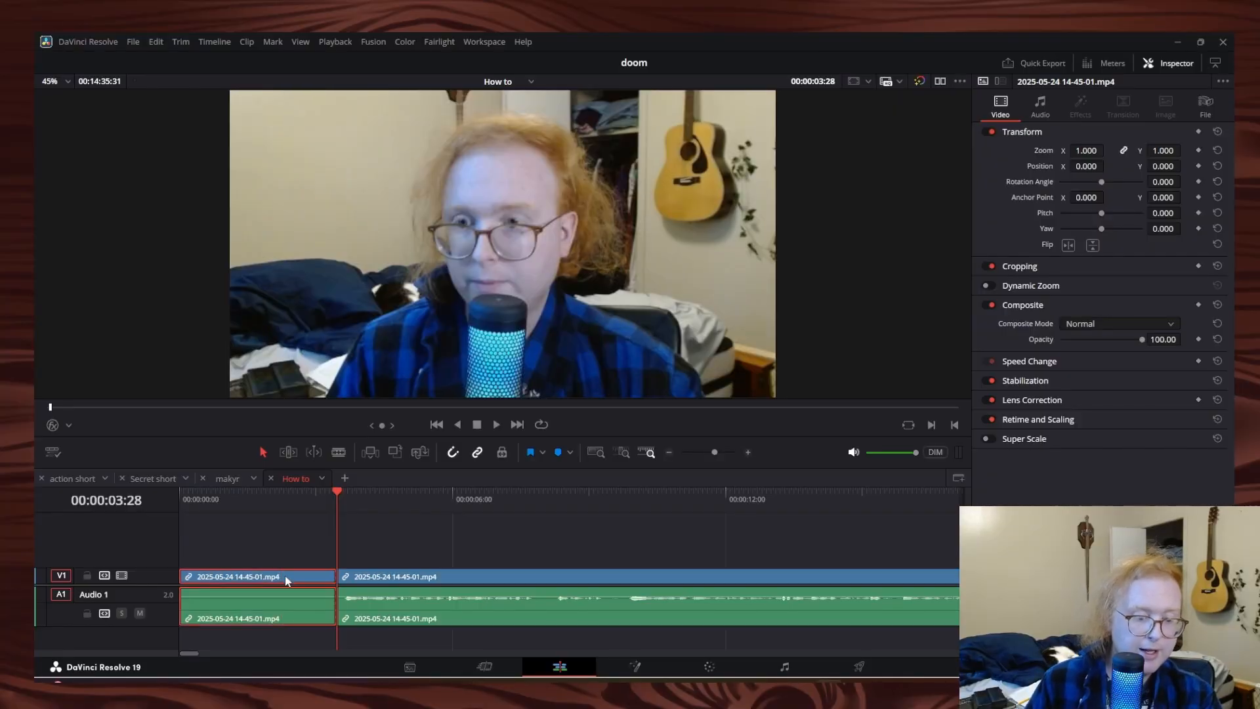
pyautogui.press('Delete')
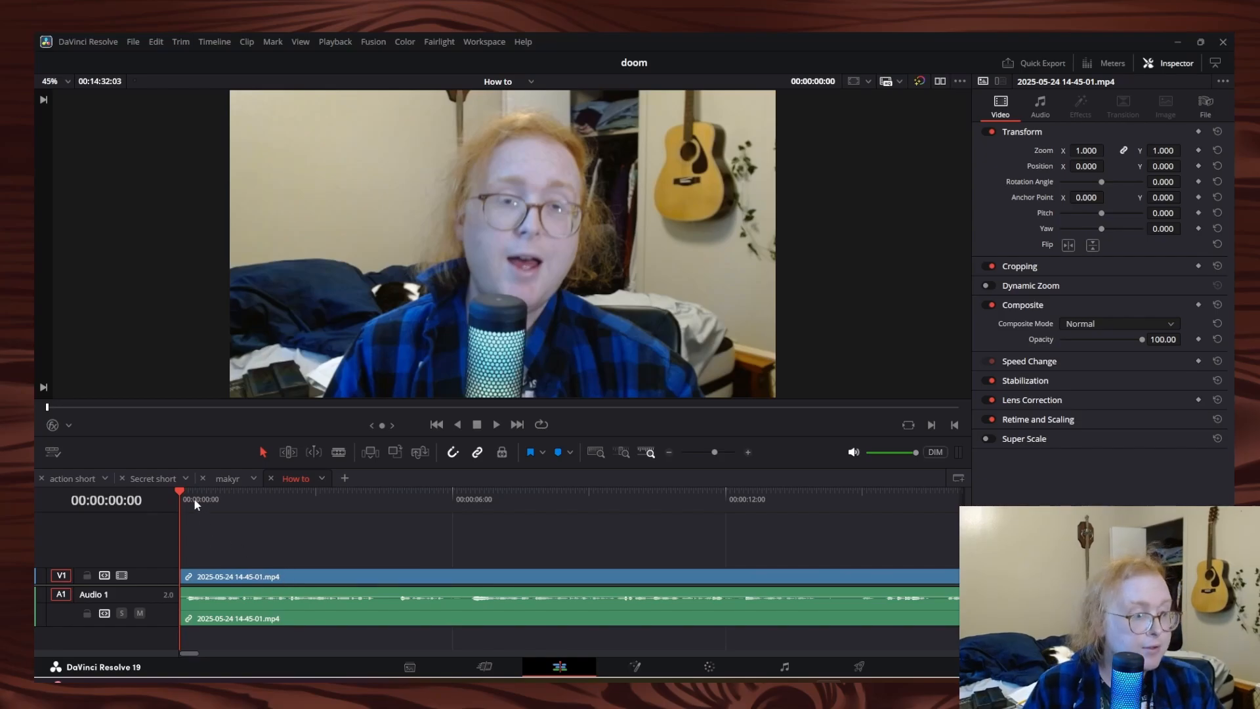
# Play the trimmed recording twice from the timeline start, ending at about 00:00:01:39, to check the new opening
pyautogui.press('space')
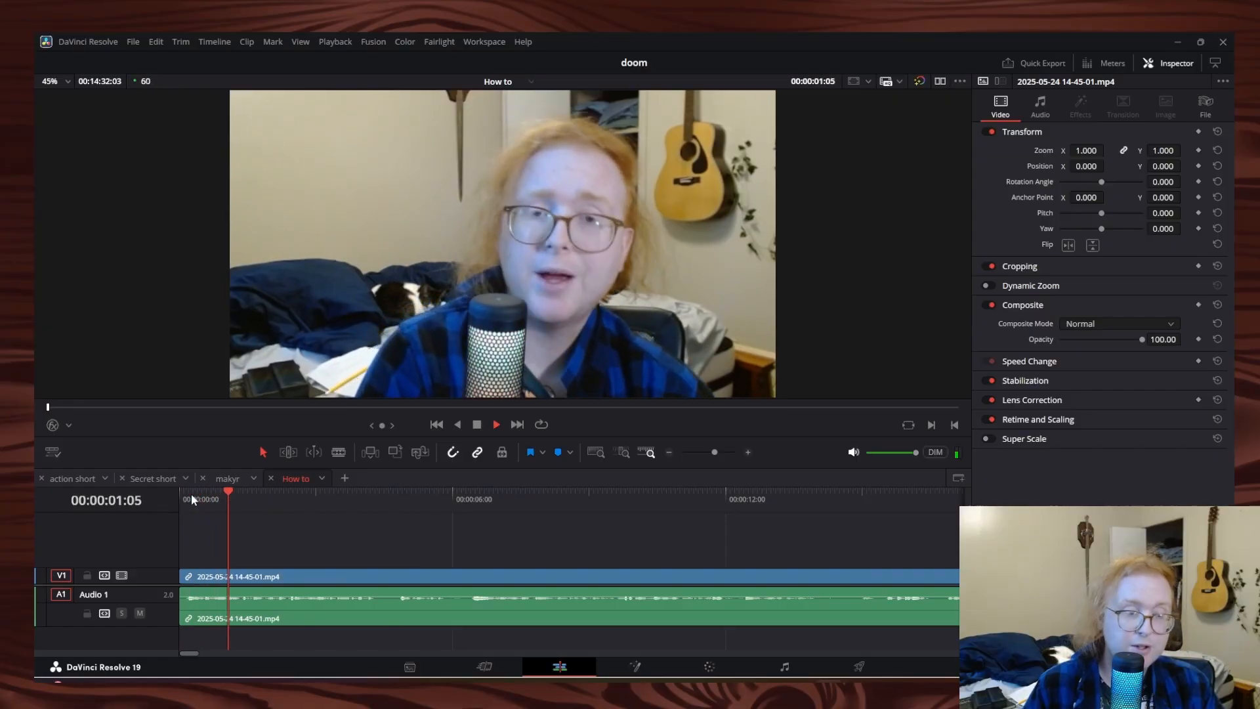
pyautogui.moveTo(200, 490); pyautogui.dragTo(112, 501)
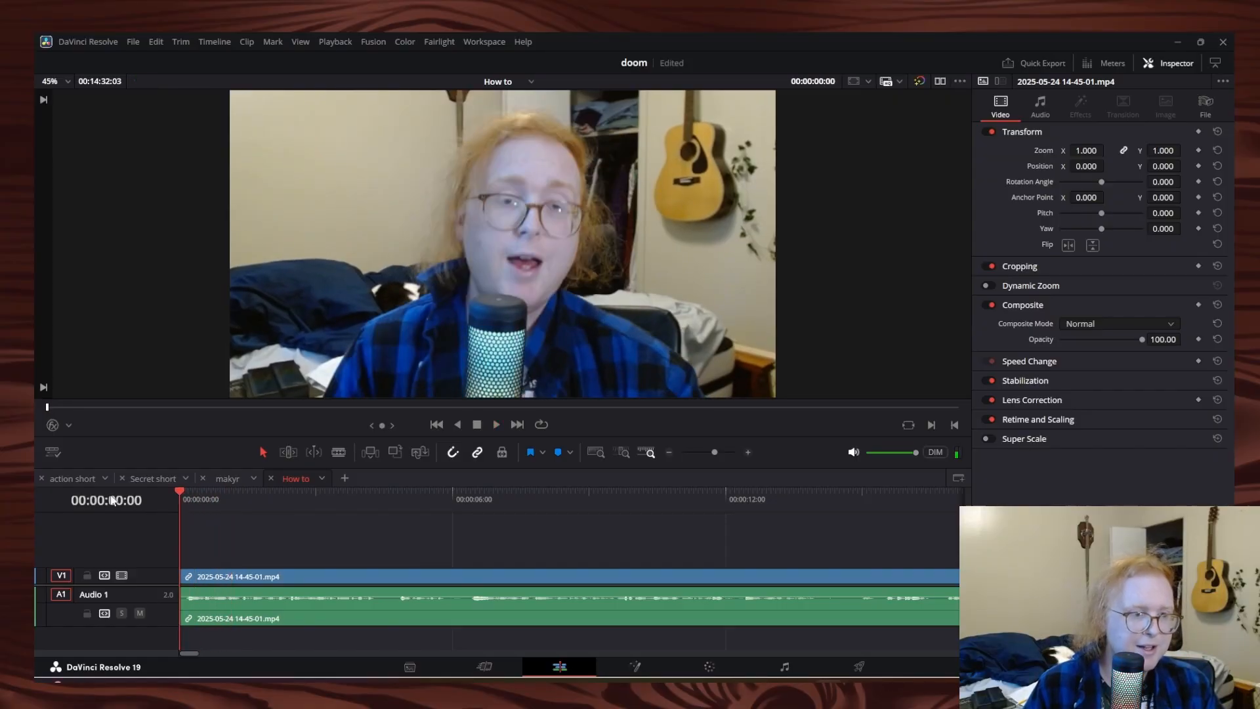
pyautogui.press('space')
pyautogui.press('space')
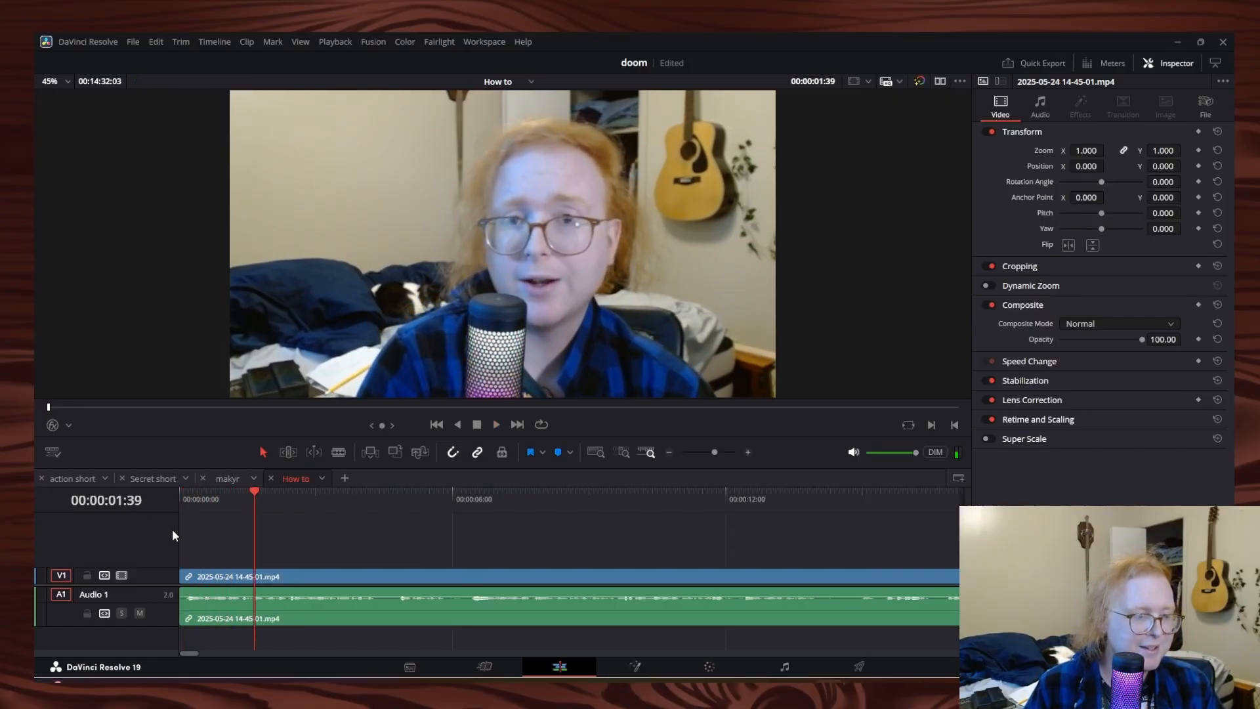
pyautogui.click(183, 577)
pyautogui.rightClick(185, 579)
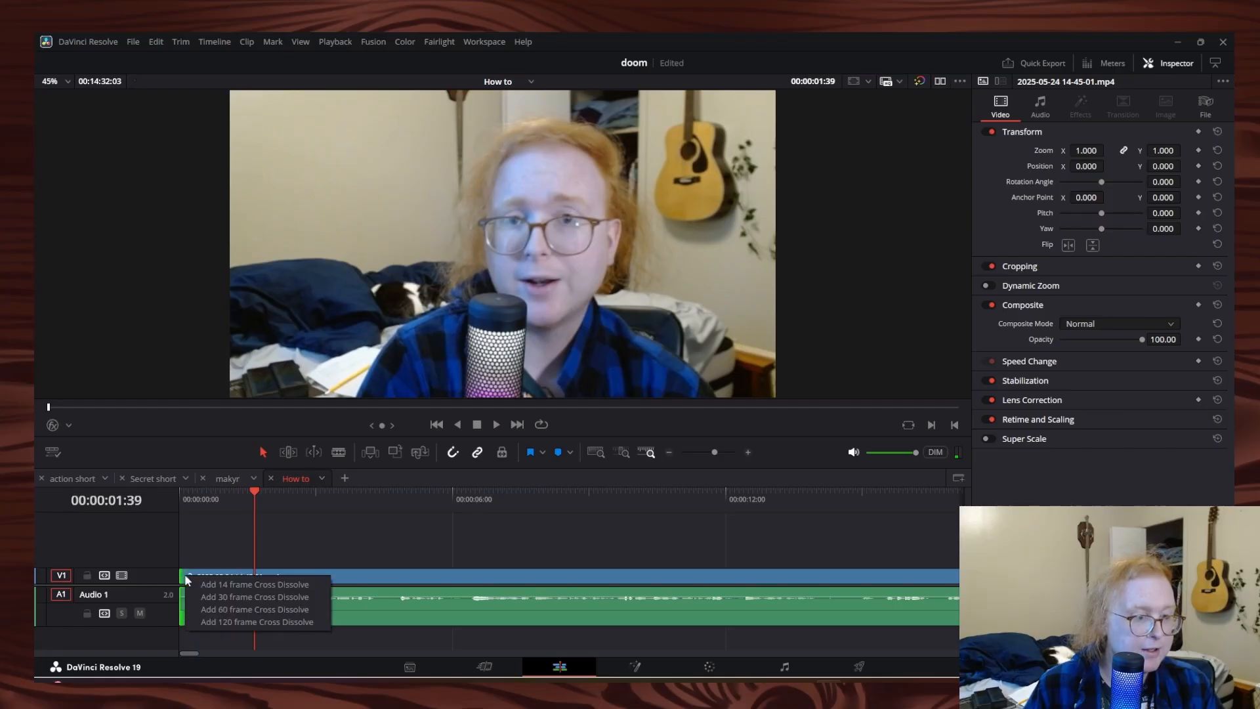
pyautogui.click(200, 556)
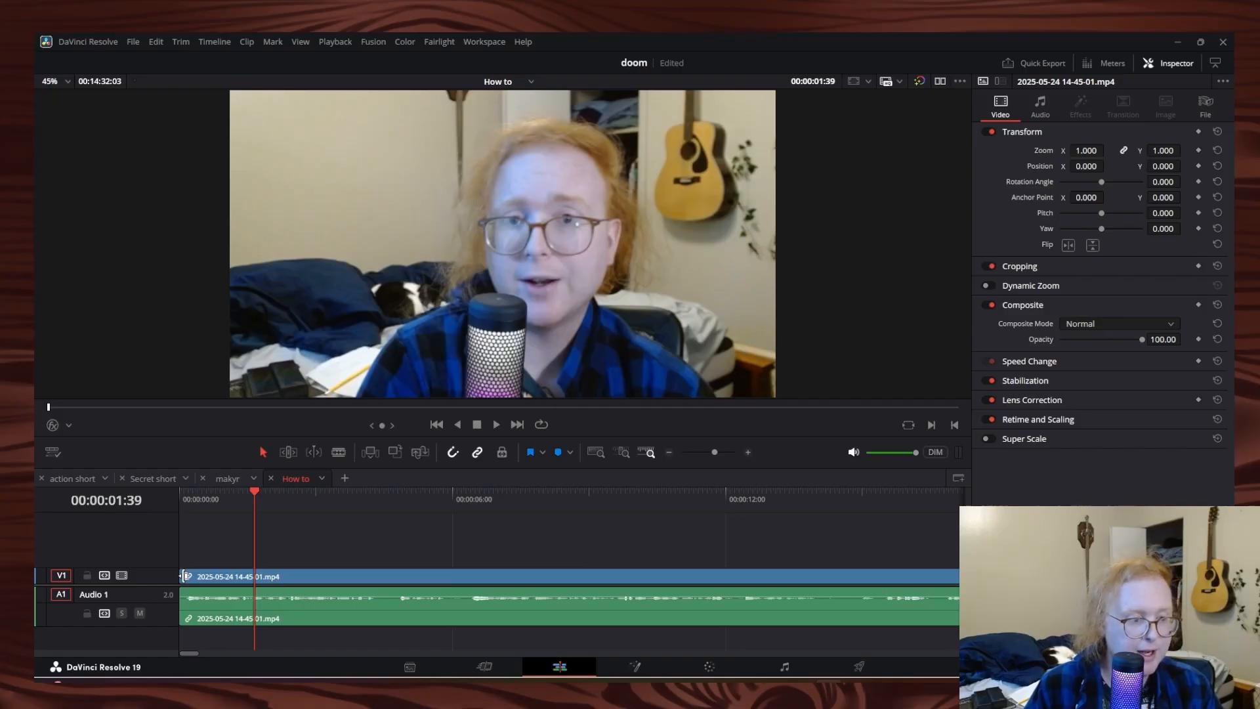
# Add a 60 frame Cross Dissolve at the start edge of the linked video and audio clip
pyautogui.click(183, 576)
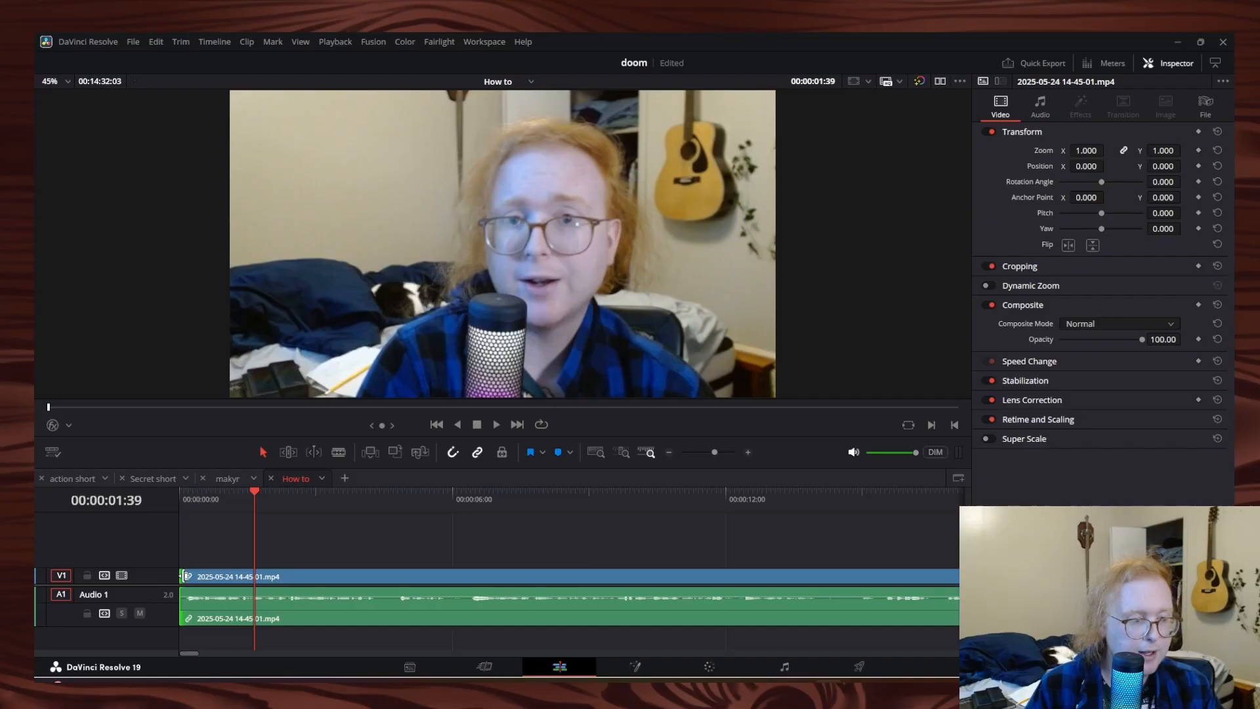
pyautogui.rightClick(183, 577)
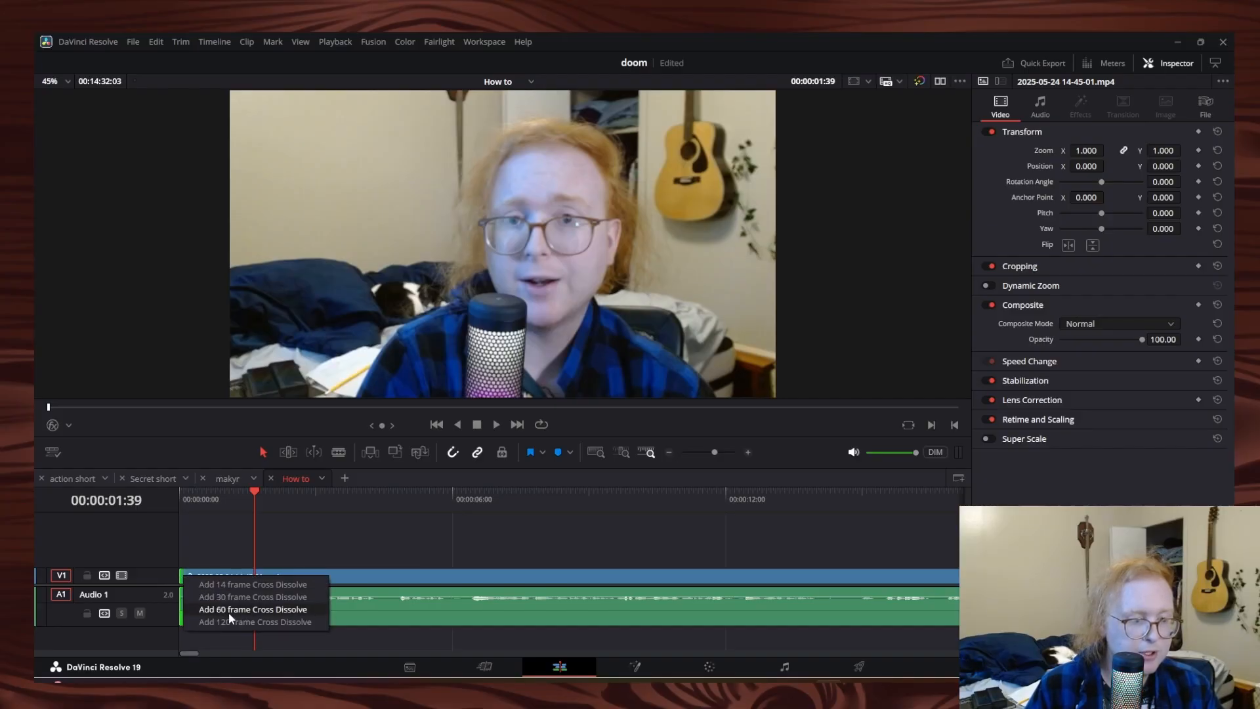
pyautogui.click(229, 610)
# Play the fade-in from the timeline start to about 00:00:01:30 and save the project
pyautogui.moveTo(225, 494); pyautogui.dragTo(93, 502)
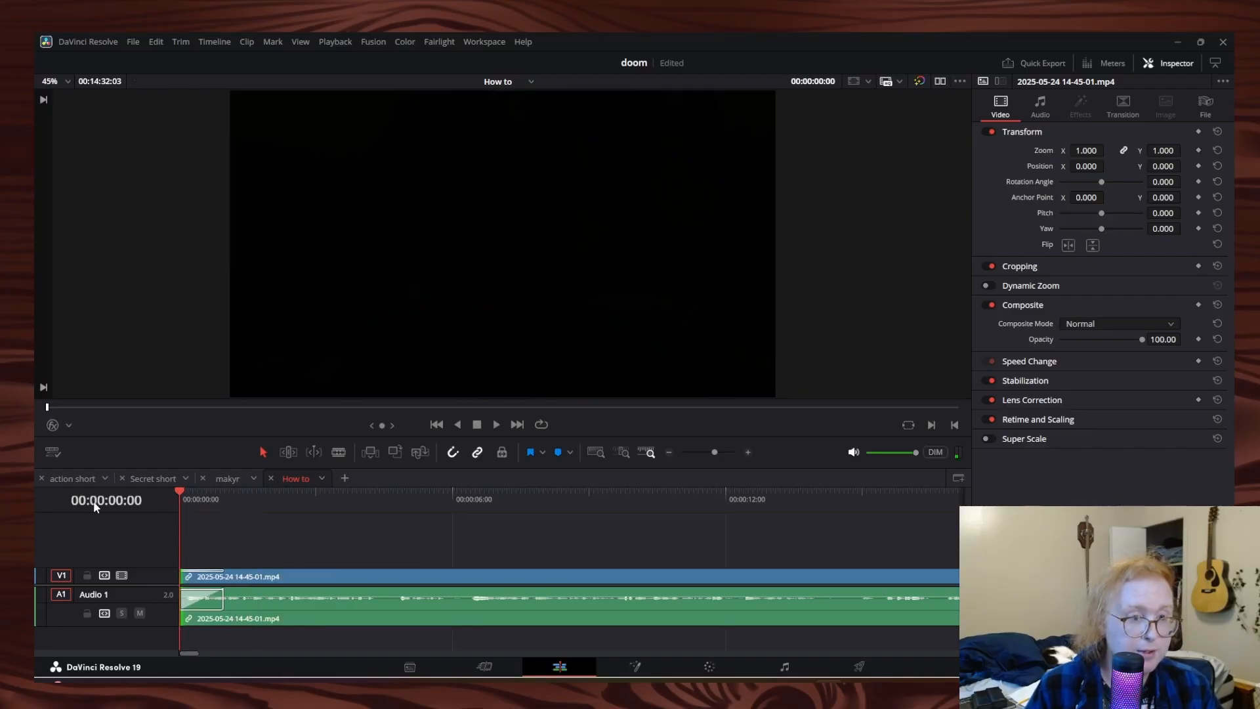
pyautogui.press('space')
pyautogui.press('space')
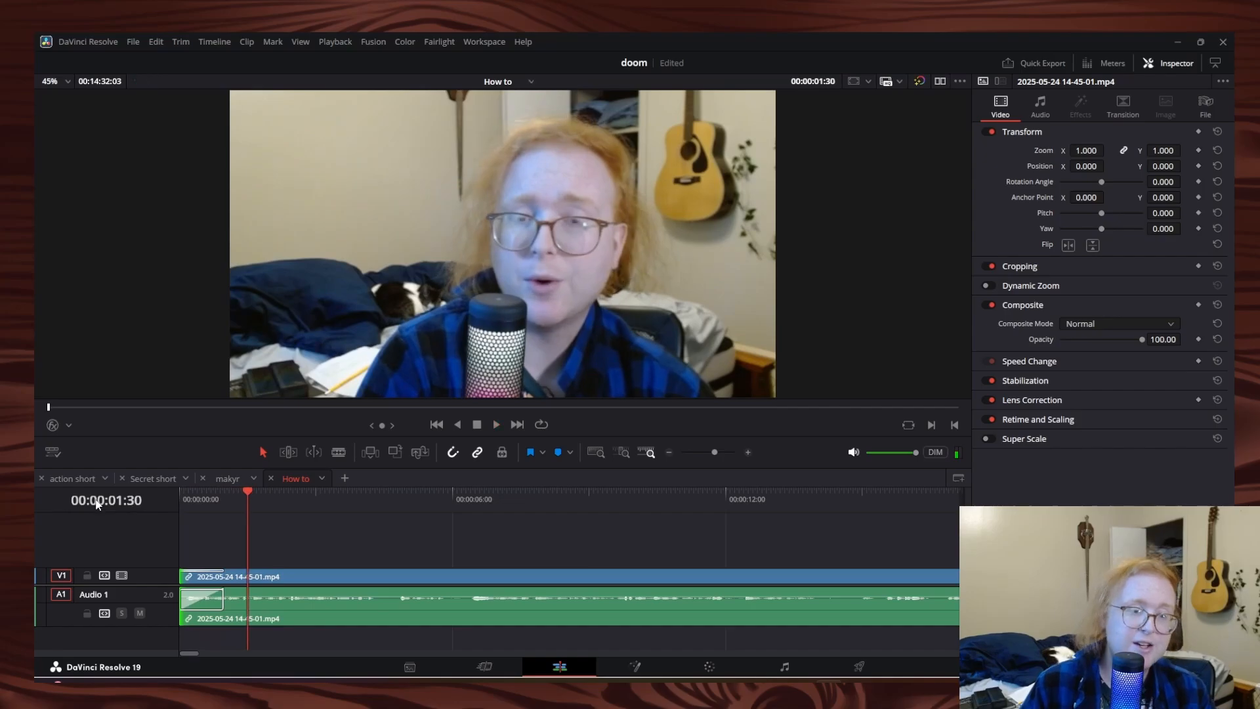
pyautogui.hotkey('ctrl', 's')
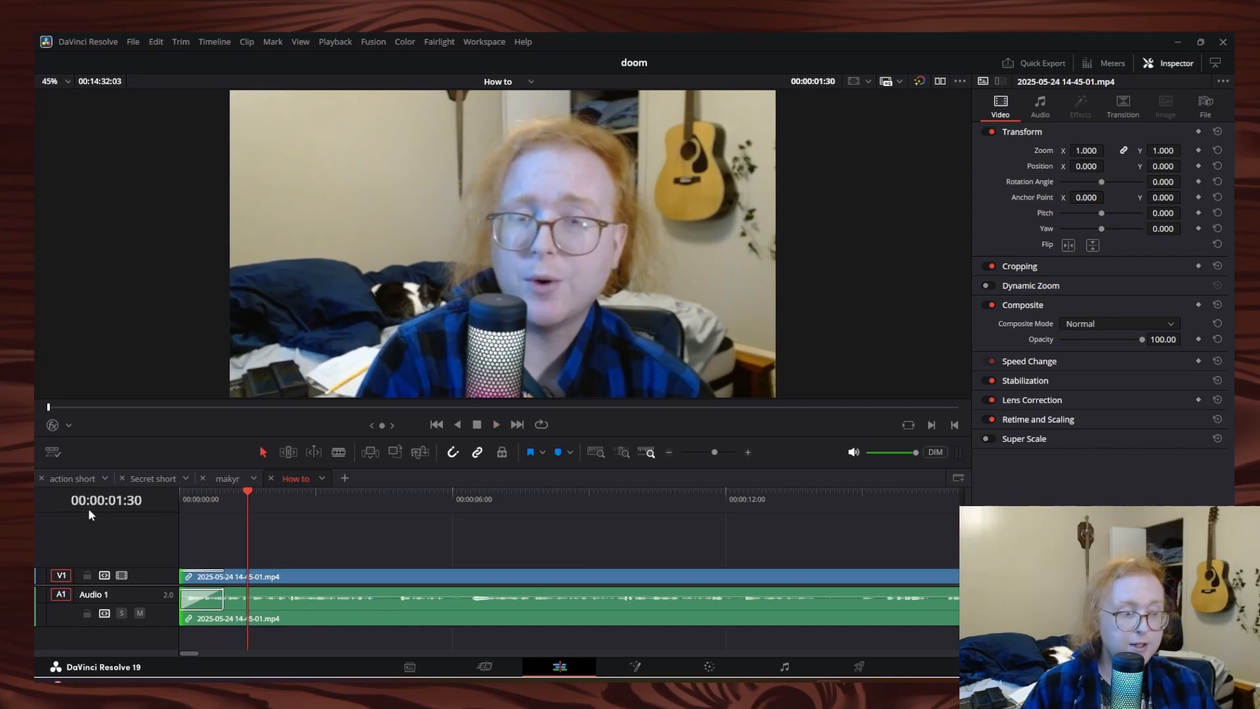
# Unlink the clip's video and audio, and select the audio part and the video part separately
pyautogui.rightClick(200, 581)
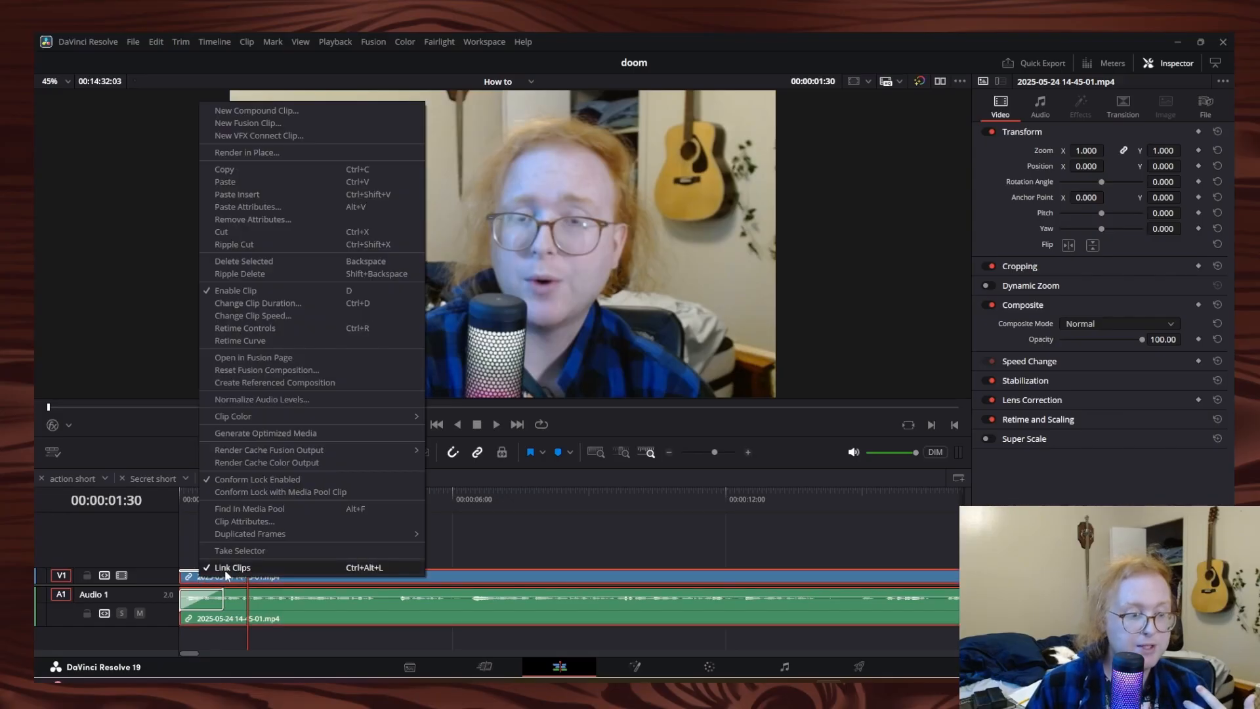
pyautogui.click(184, 541)
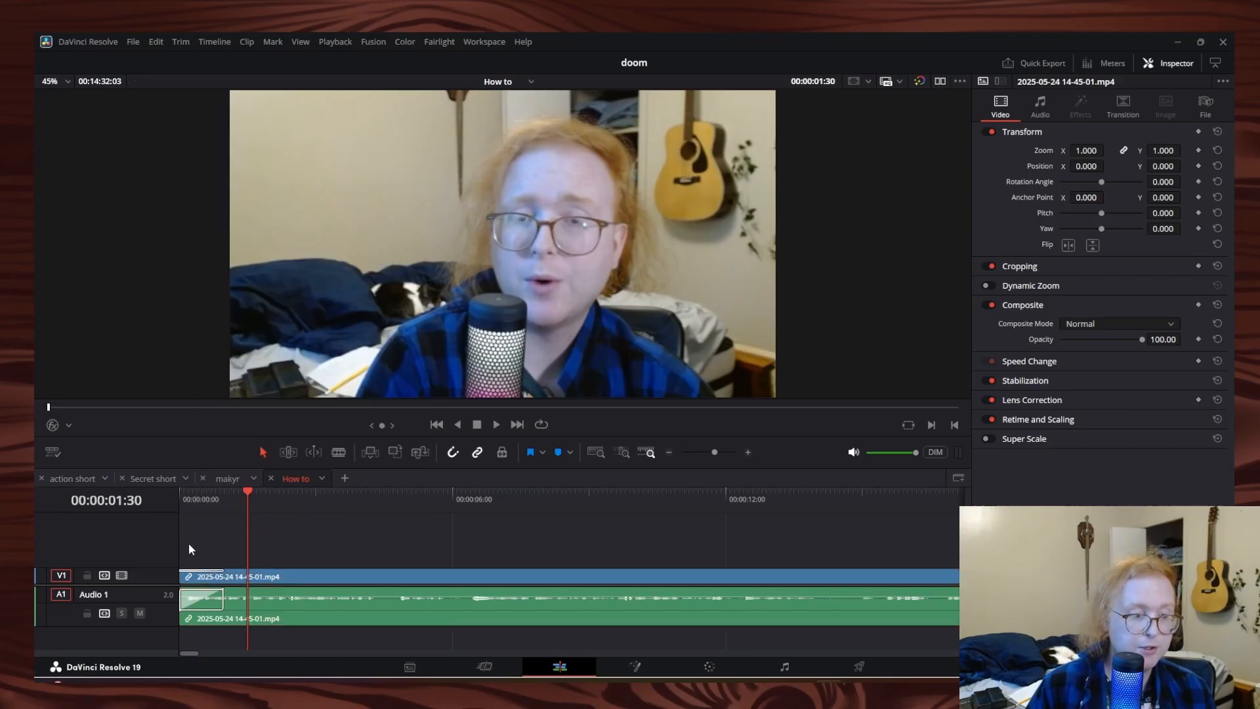
pyautogui.rightClick(211, 580)
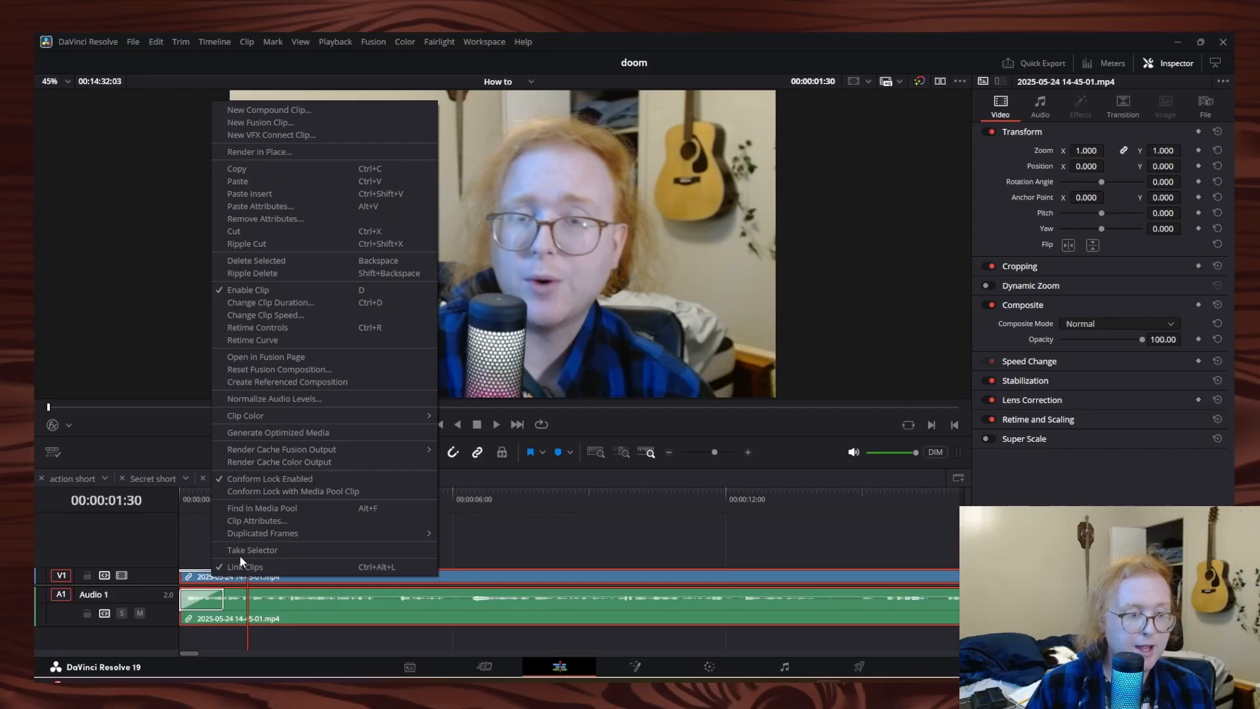
pyautogui.click(243, 568)
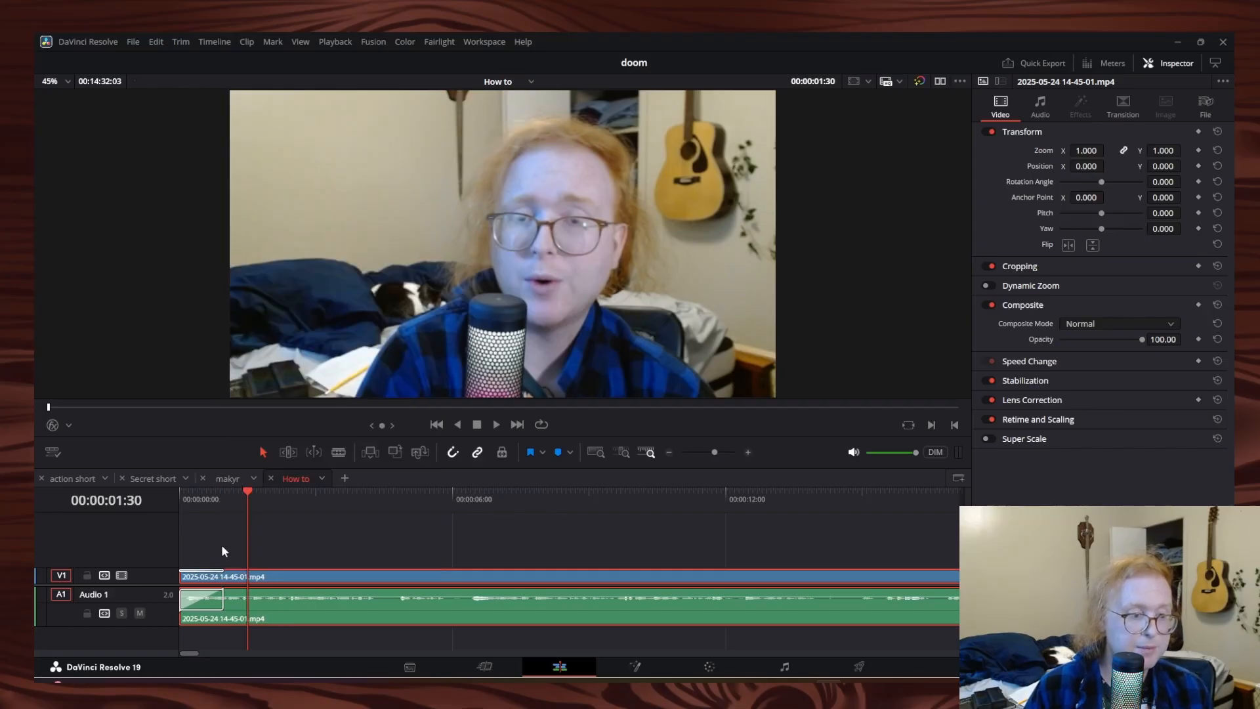
pyautogui.click(230, 609)
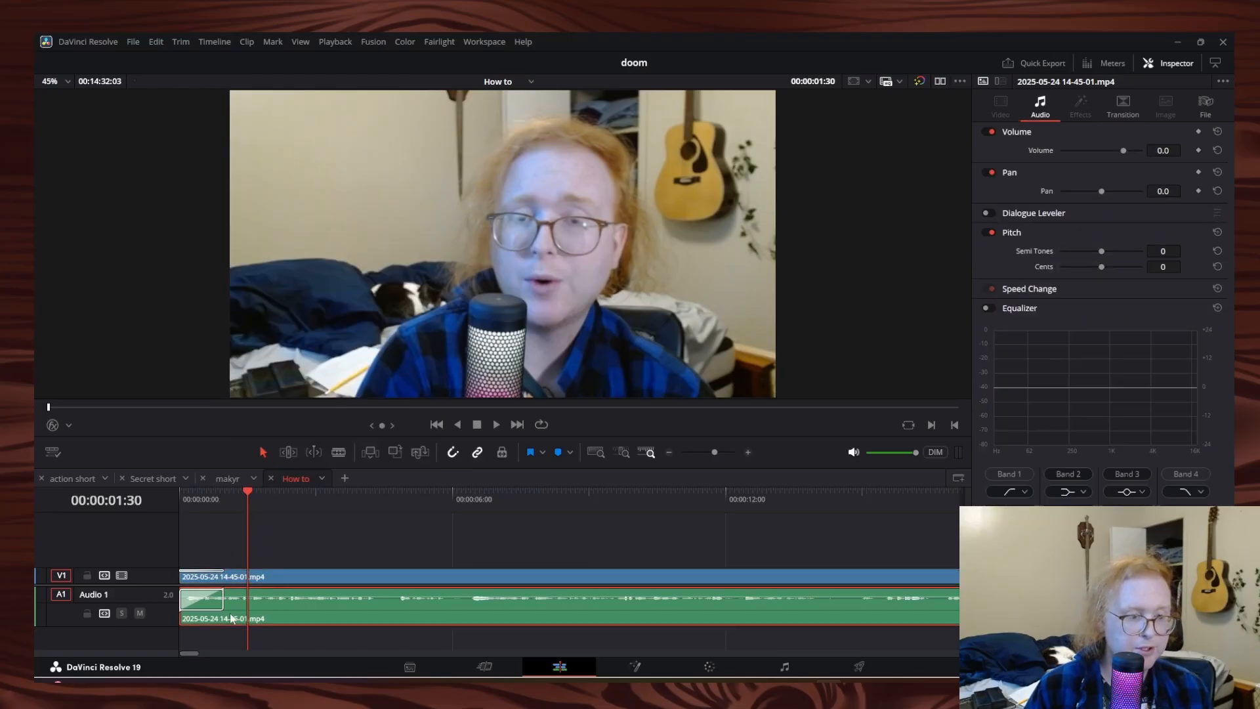
pyautogui.click(239, 579)
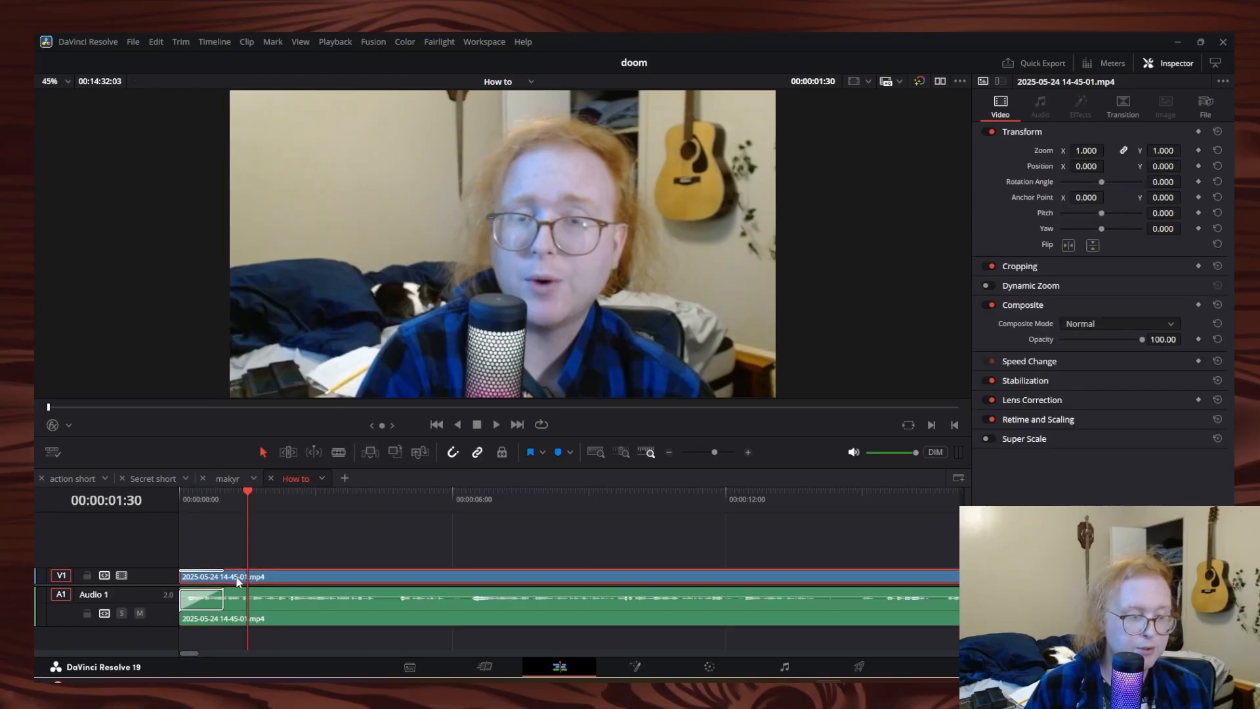
pyautogui.click(186, 577)
pyautogui.rightClick(186, 577)
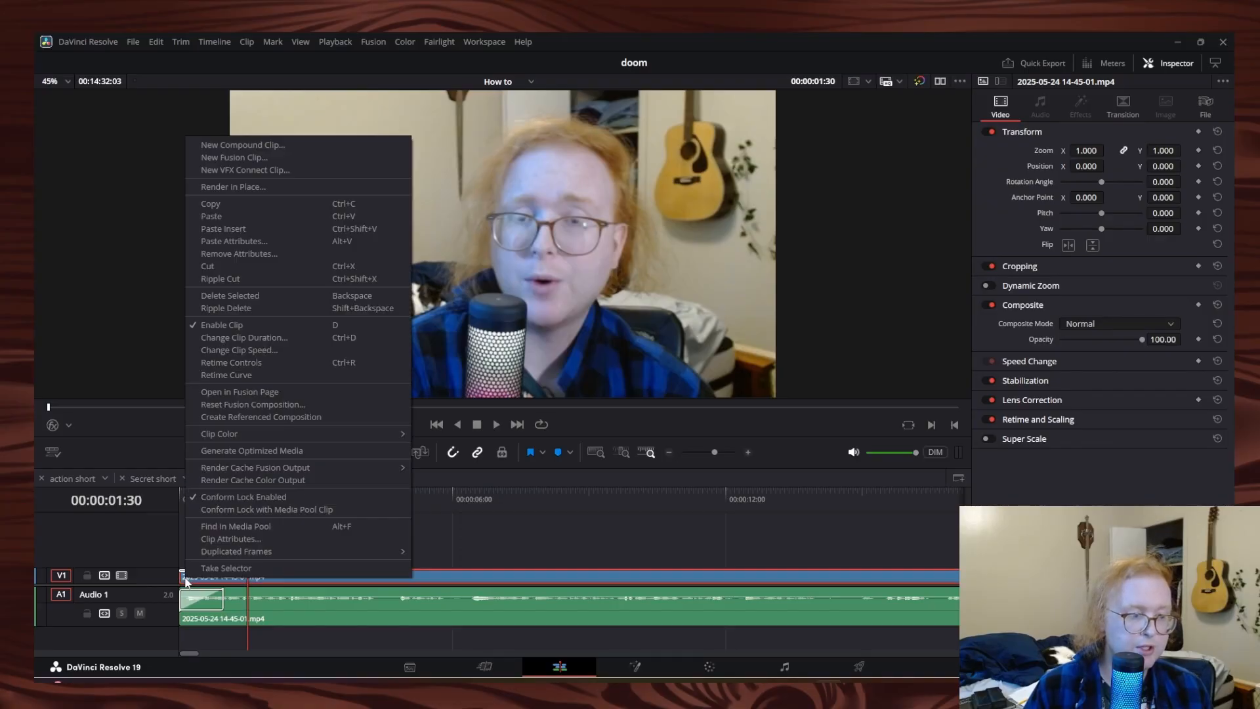
pyautogui.click(423, 560)
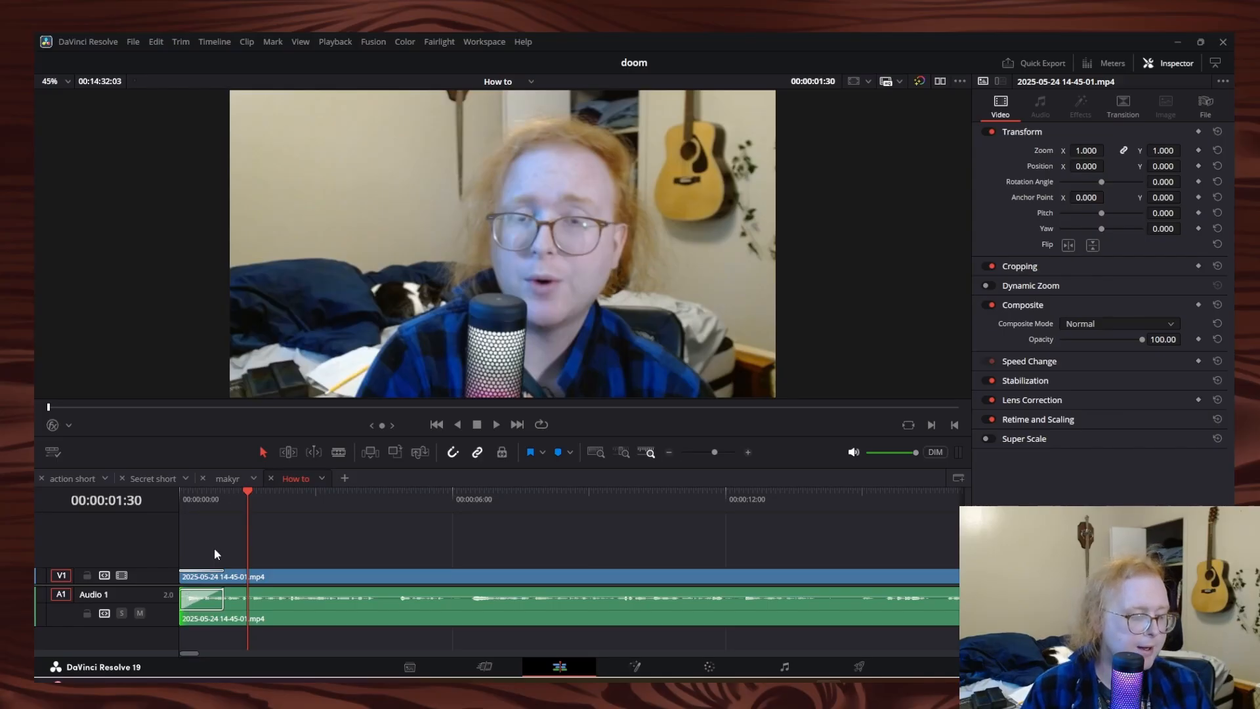
# Link the video and audio clips together again and save the project
pyautogui.hotkey('ctrl', 'alt', 'l')
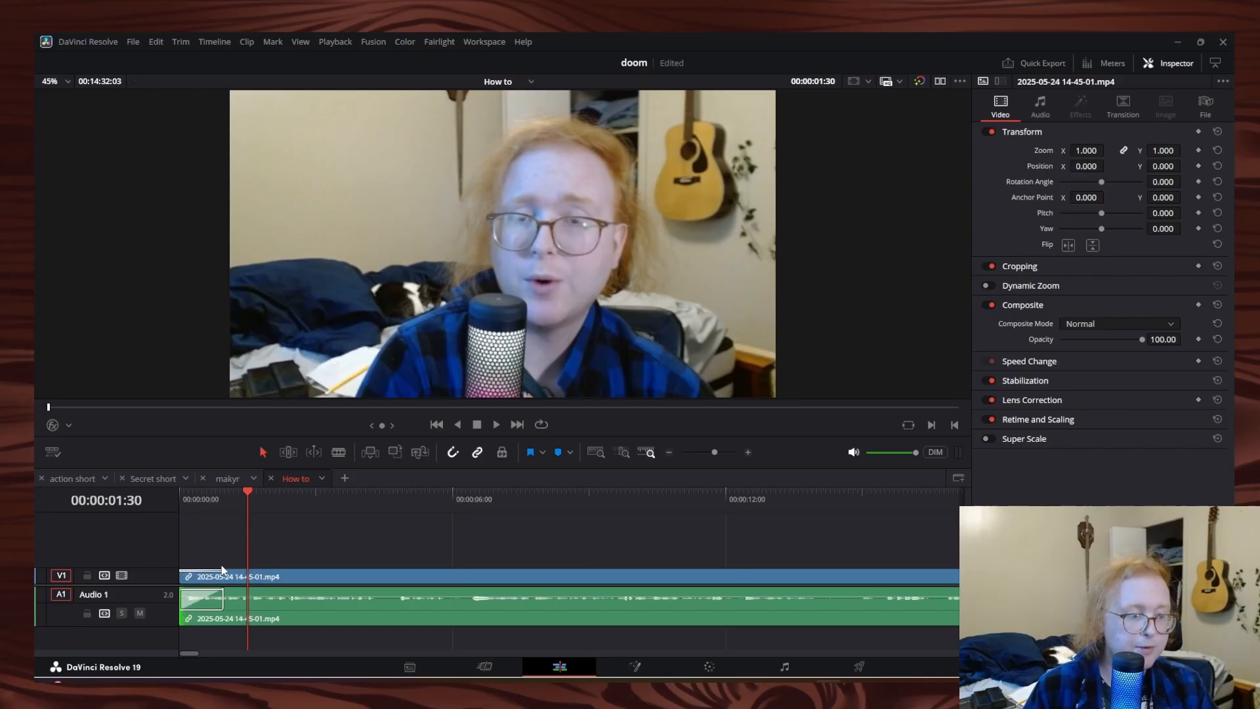
pyautogui.hotkey('ctrl', 's')
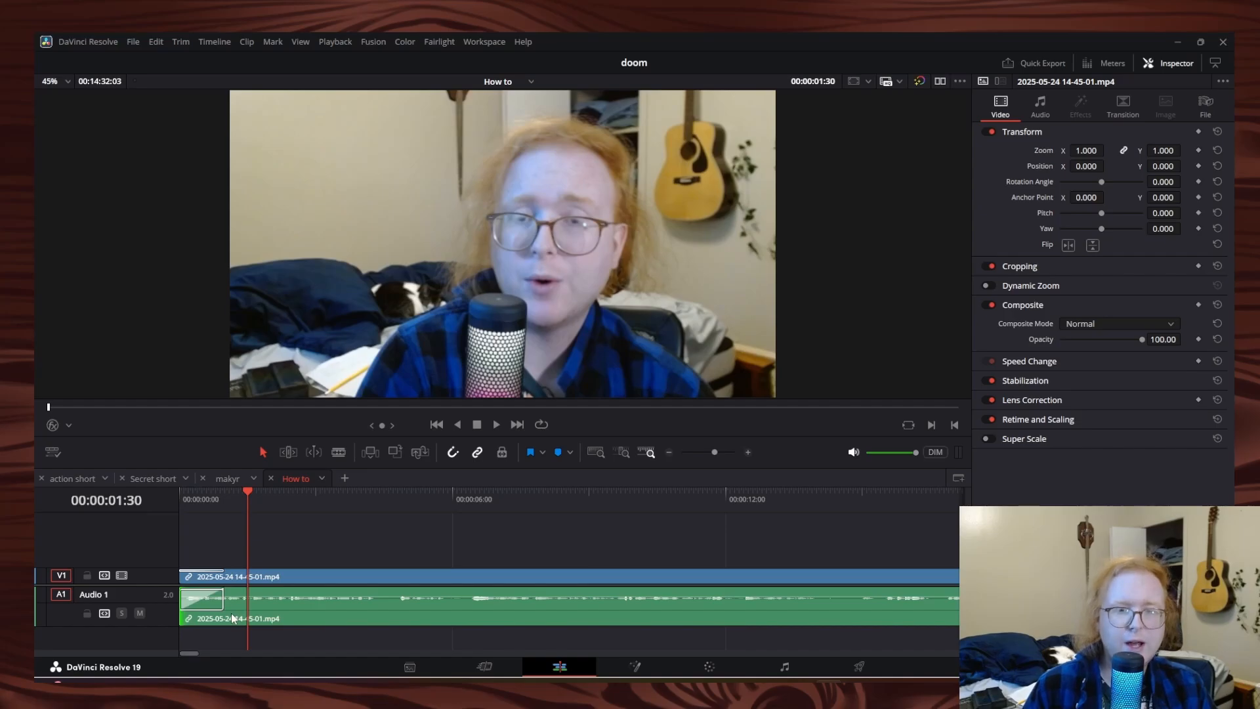
# Switch to the Blade tool and play the timeline on to about 00:00:04:48
pyautogui.press('space')
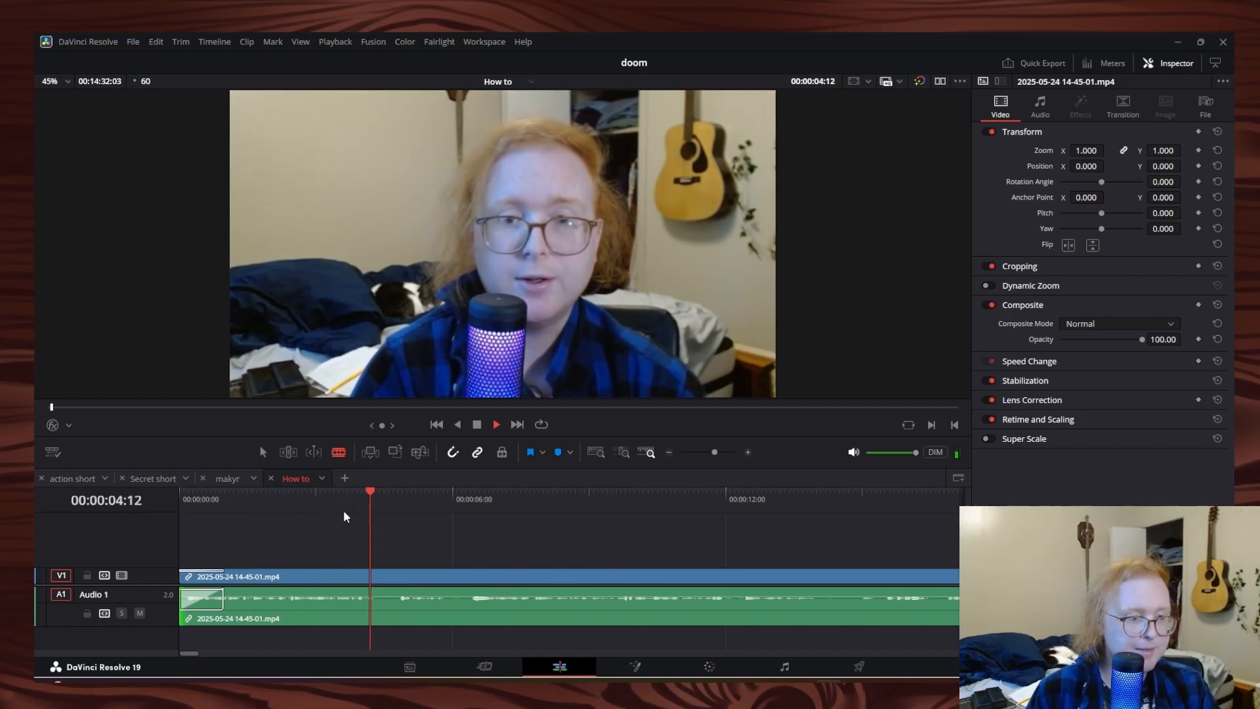
pyautogui.press('space')
pyautogui.press('XF86AudioRaiseVolume')
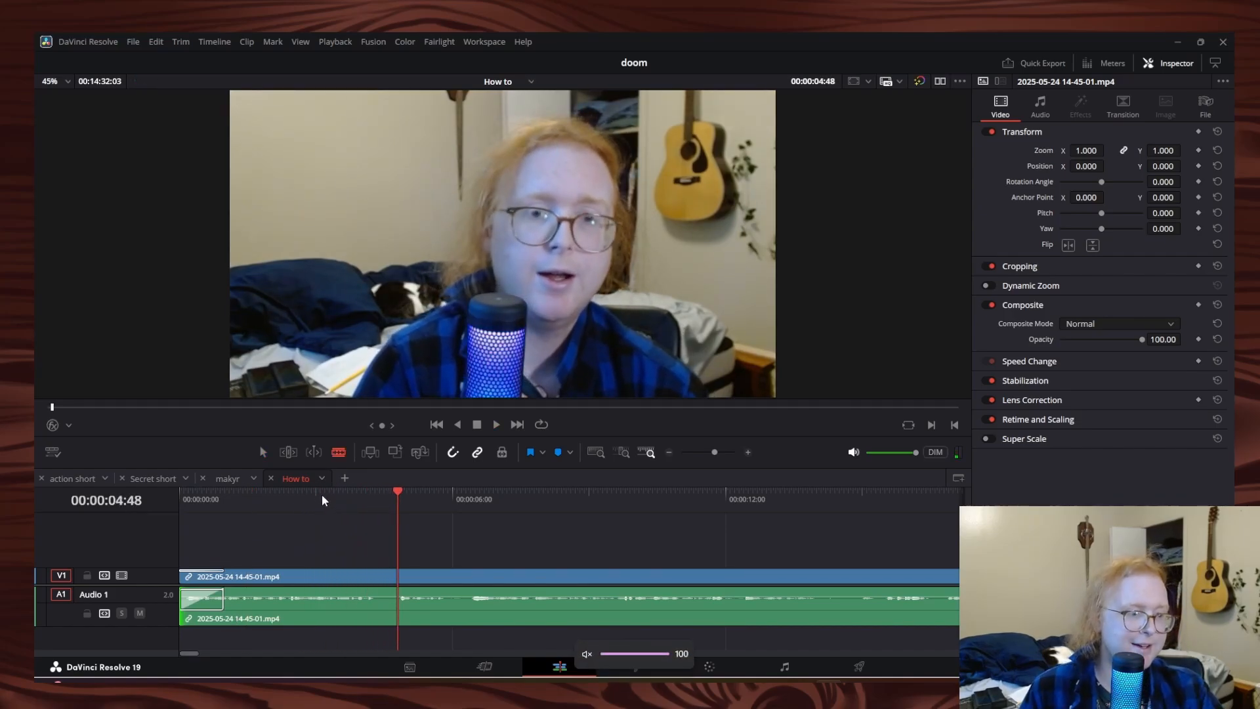
# Play the recording on from 00:00:04:48 and return to the timeline start
pyautogui.press('space')
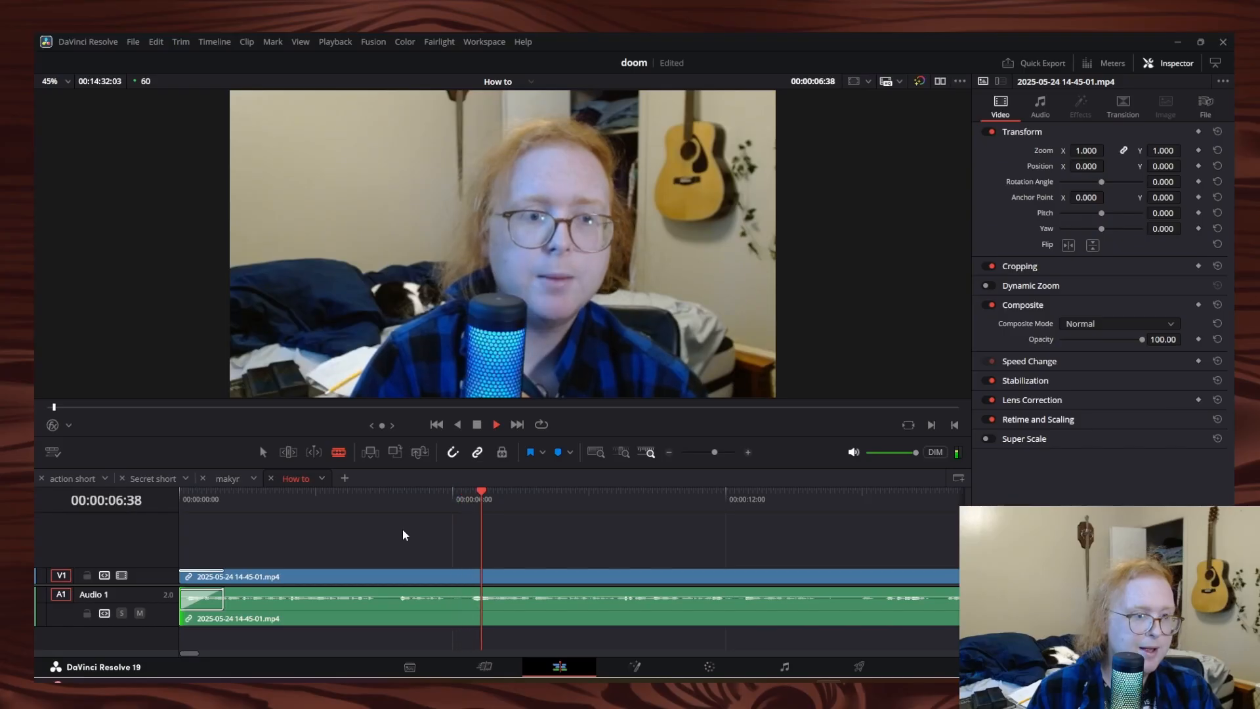
pyautogui.press('space')
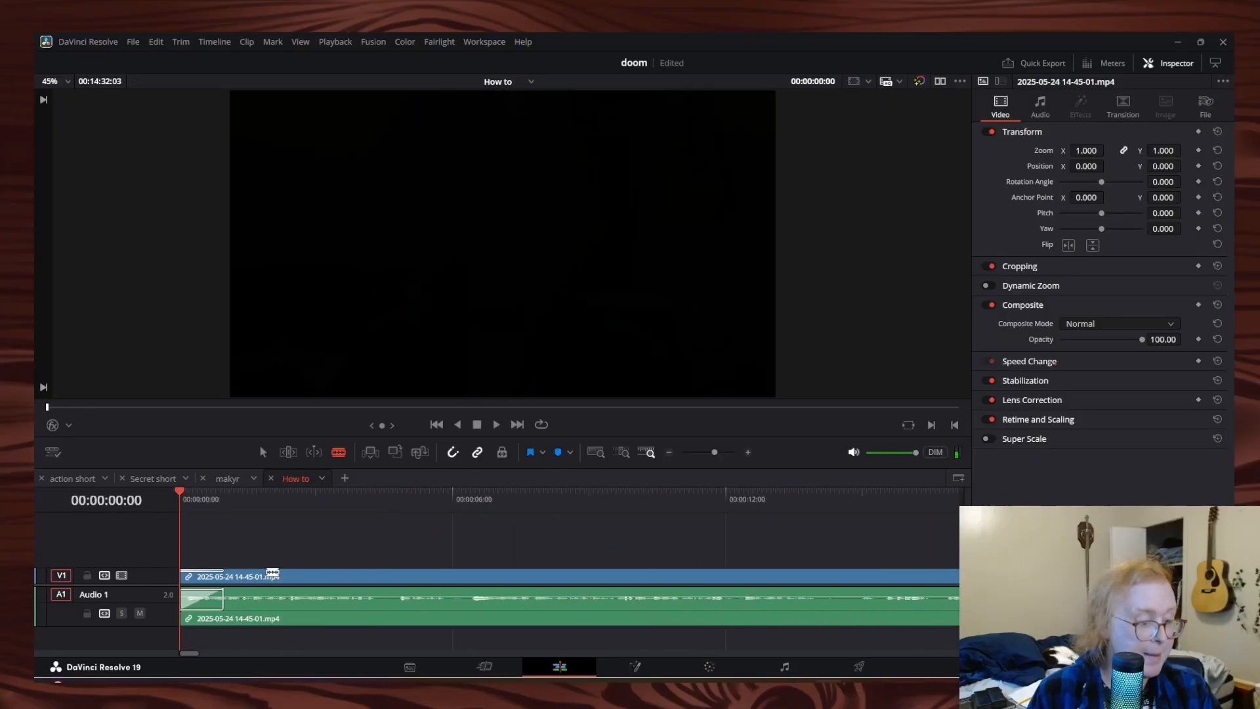
pyautogui.scroll(-6, 533, 575)
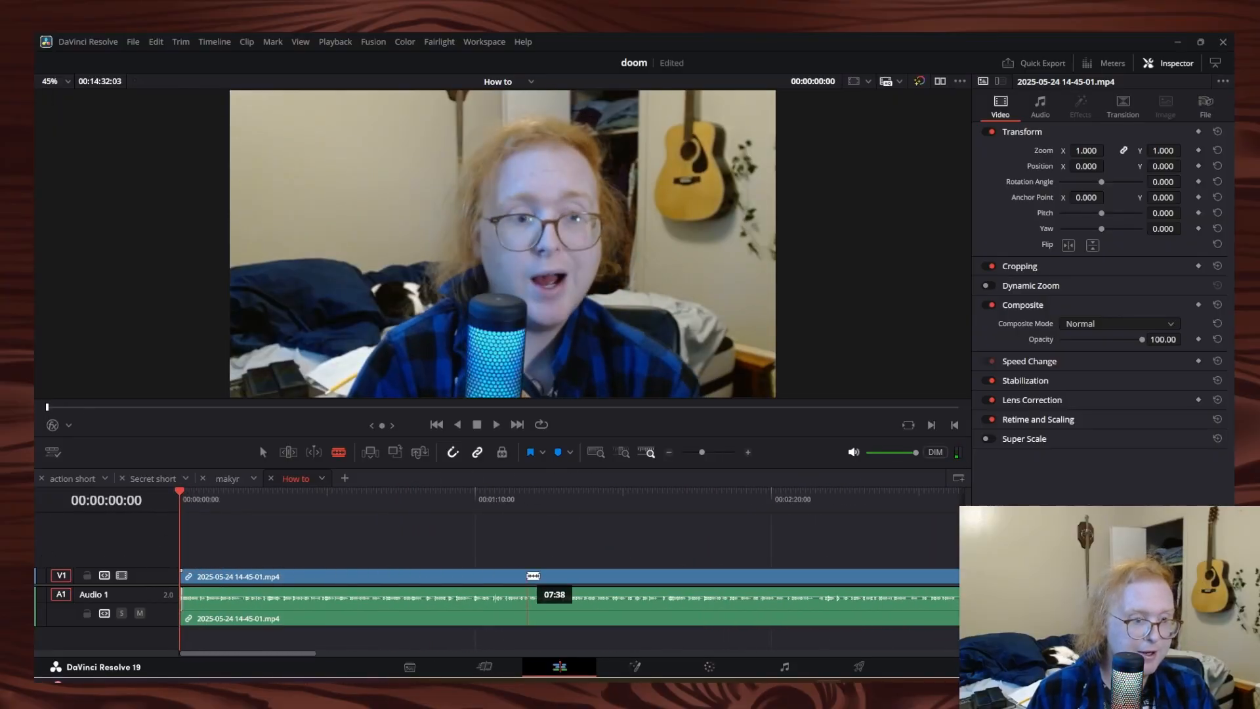
pyautogui.scroll(4, 533, 576)
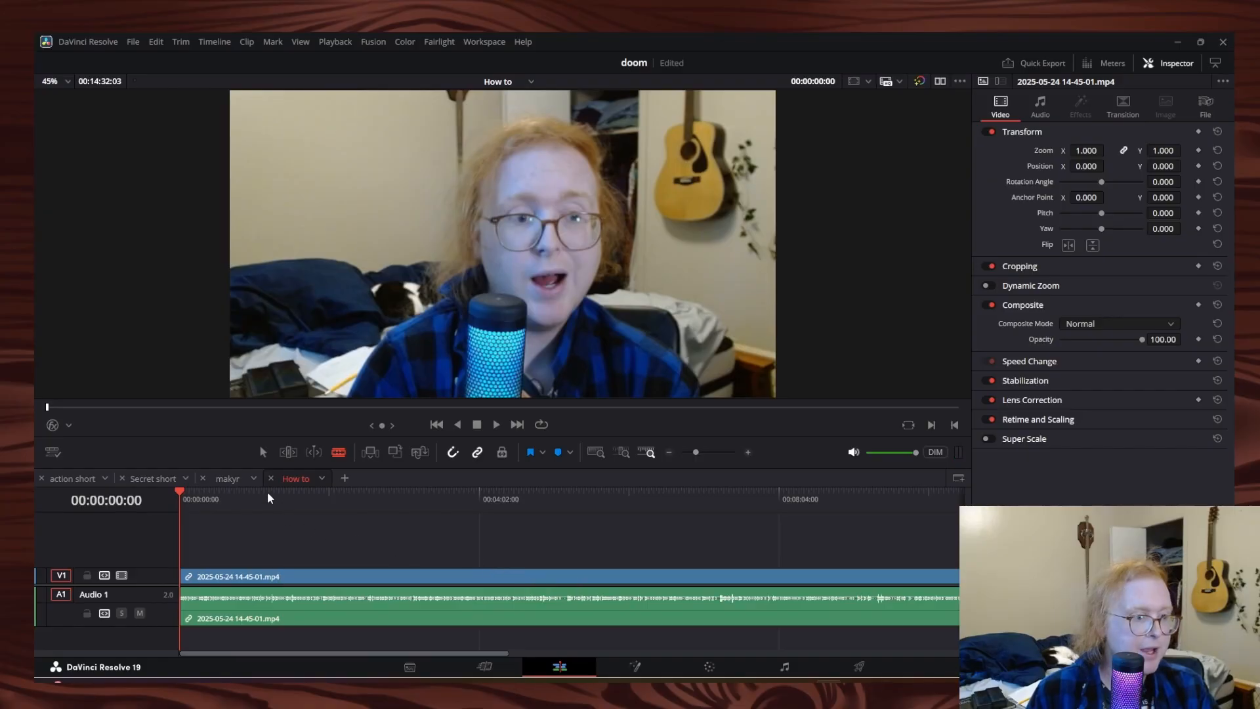
# Scrub to 00:00:17:09 and play the recording on to about 00:00:19:47
pyautogui.click(286, 494)
pyautogui.moveTo(295, 496); pyautogui.dragTo(200, 503)
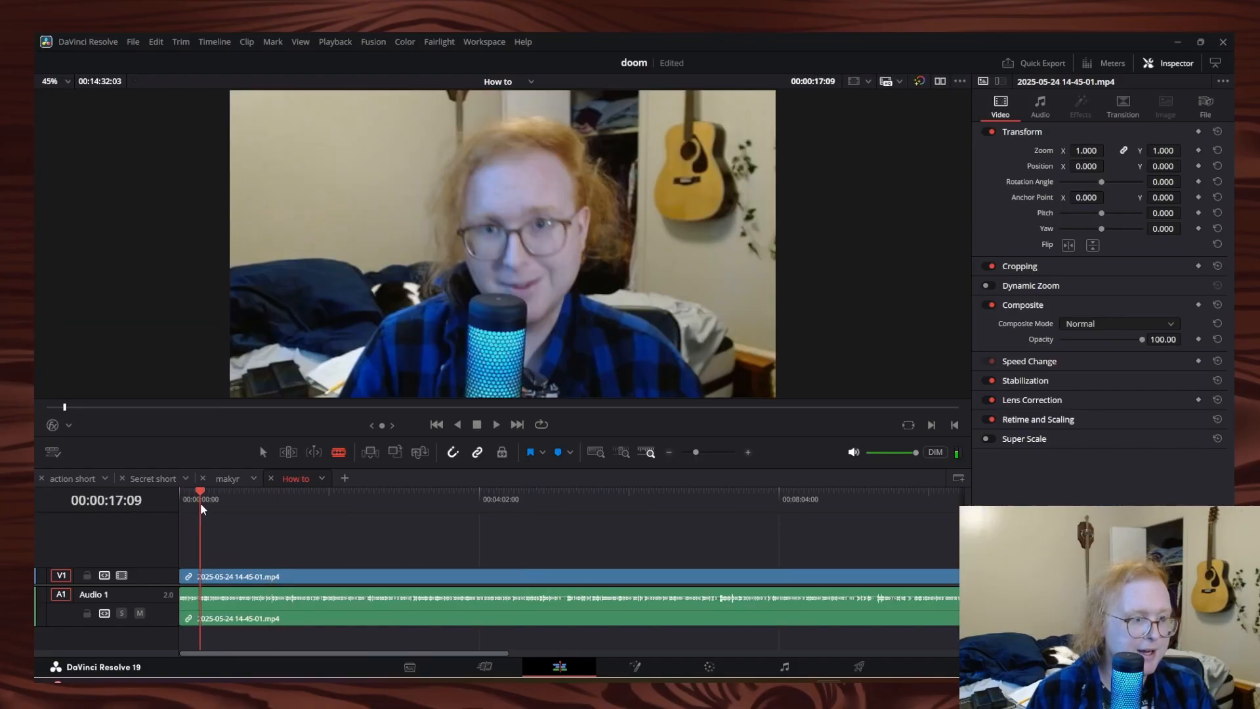
pyautogui.press('space')
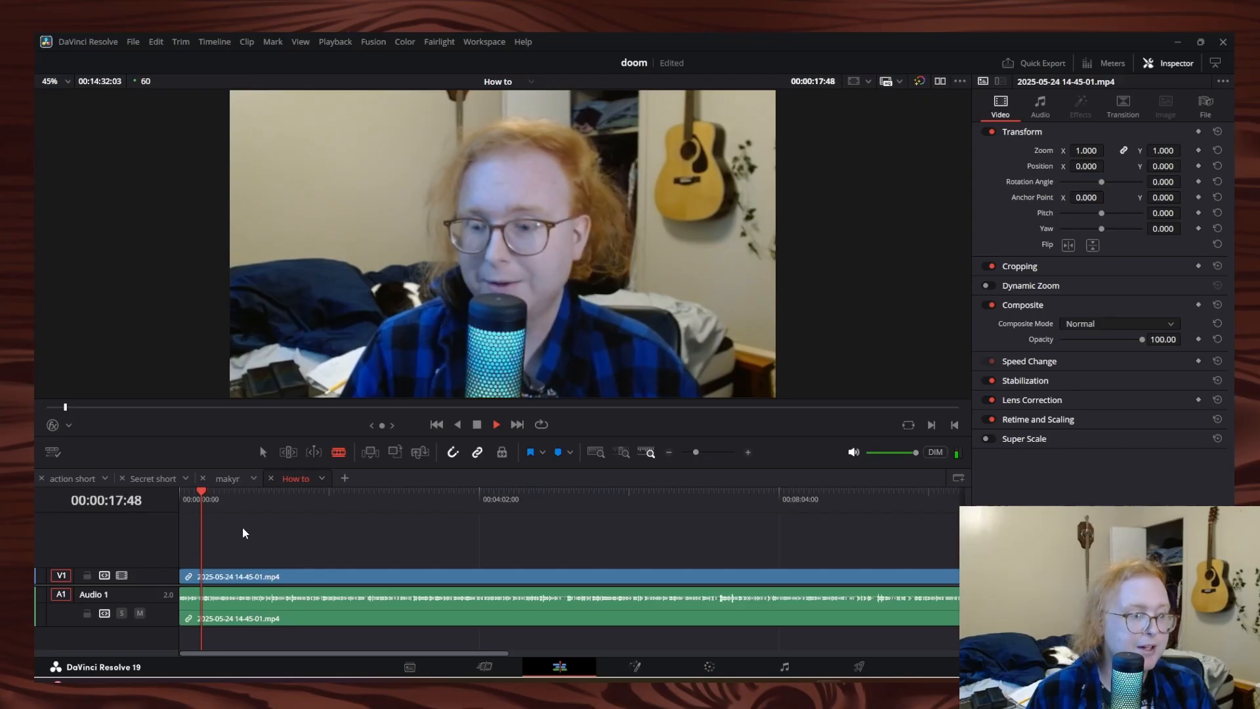
pyautogui.scroll(2, 273, 544)
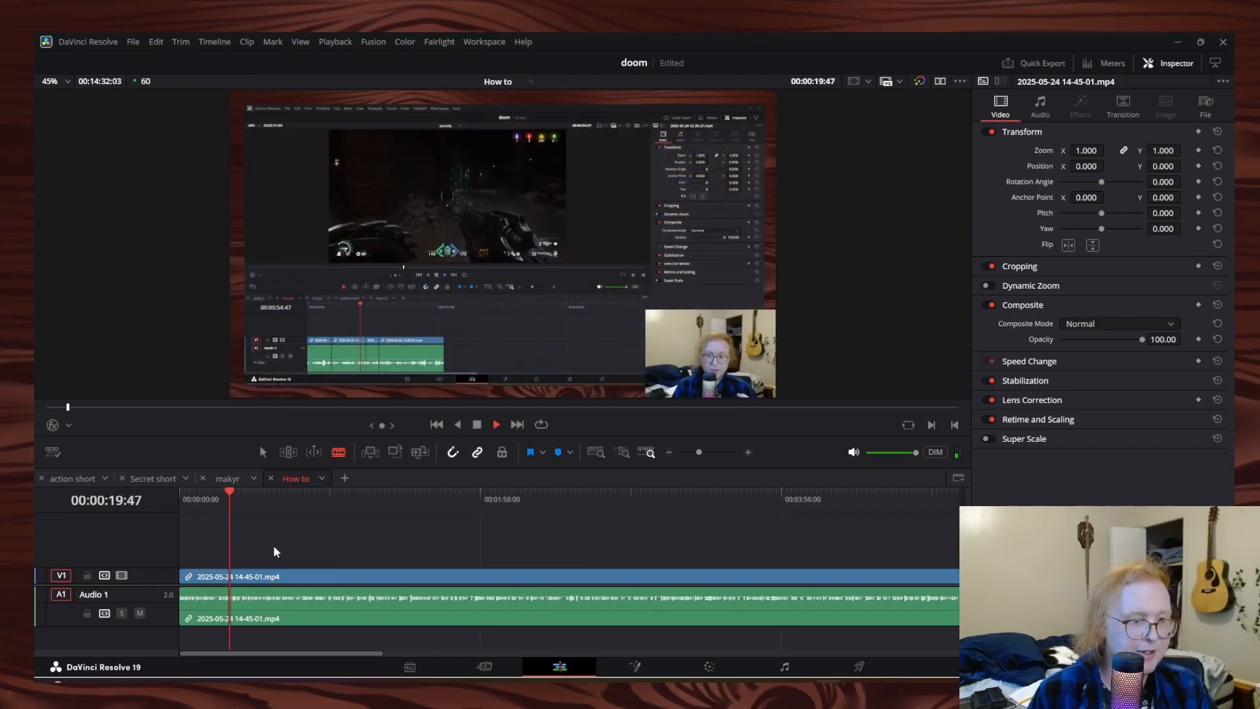
pyautogui.press('space')
pyautogui.moveTo(281, 494)
pyautogui.mouseDown()
pyautogui.moveTo(237, 499)
pyautogui.moveTo(282, 490)
pyautogui.mouseUp()
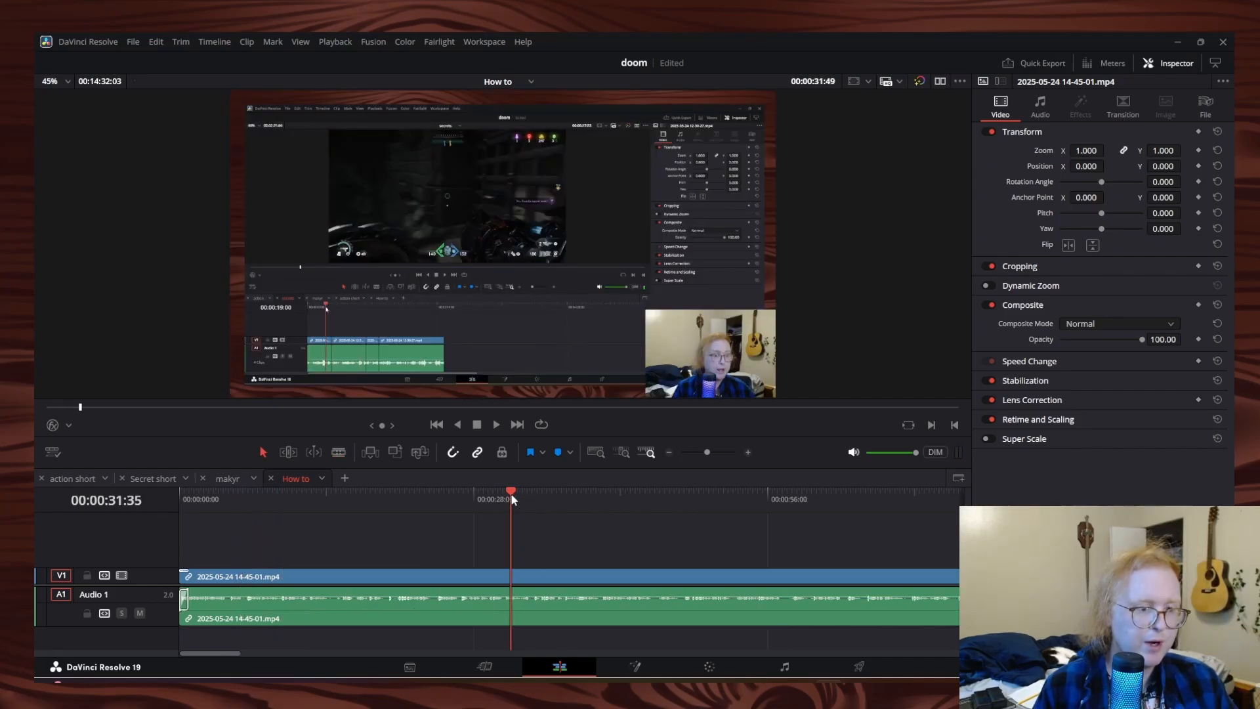
pyautogui.click(450, 512)
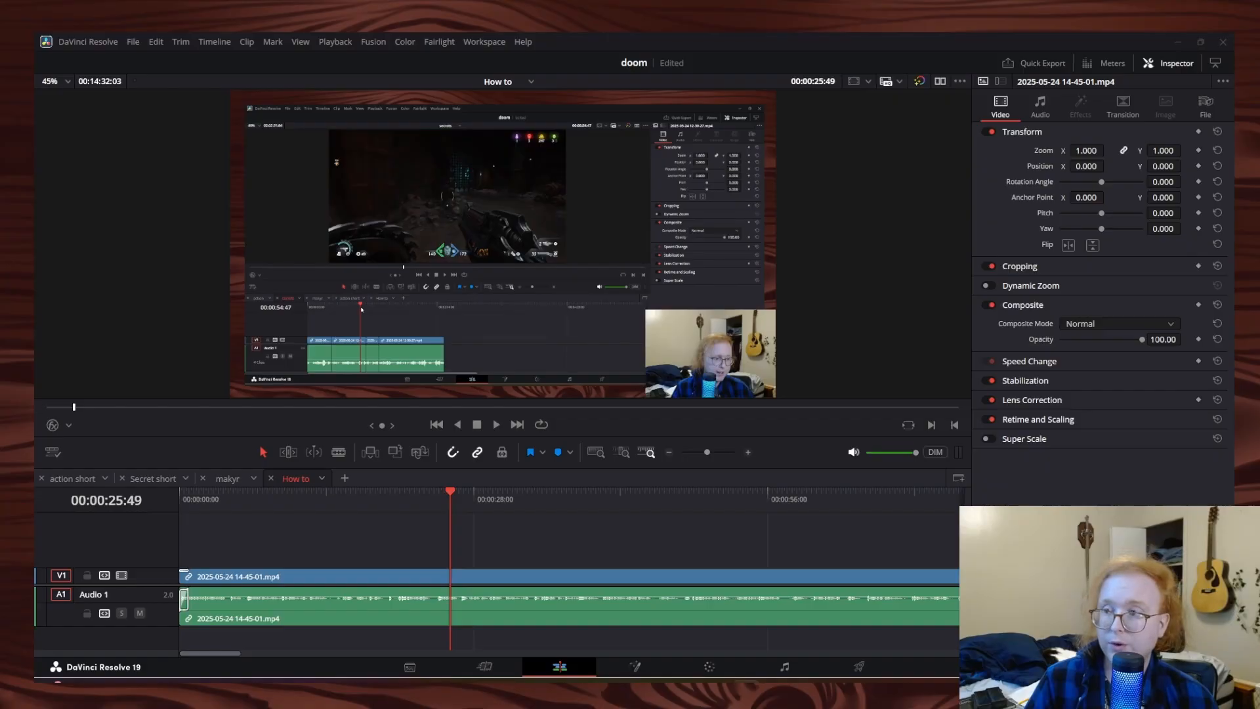
pyautogui.moveTo(789, 446); pyautogui.dragTo(457, 572)
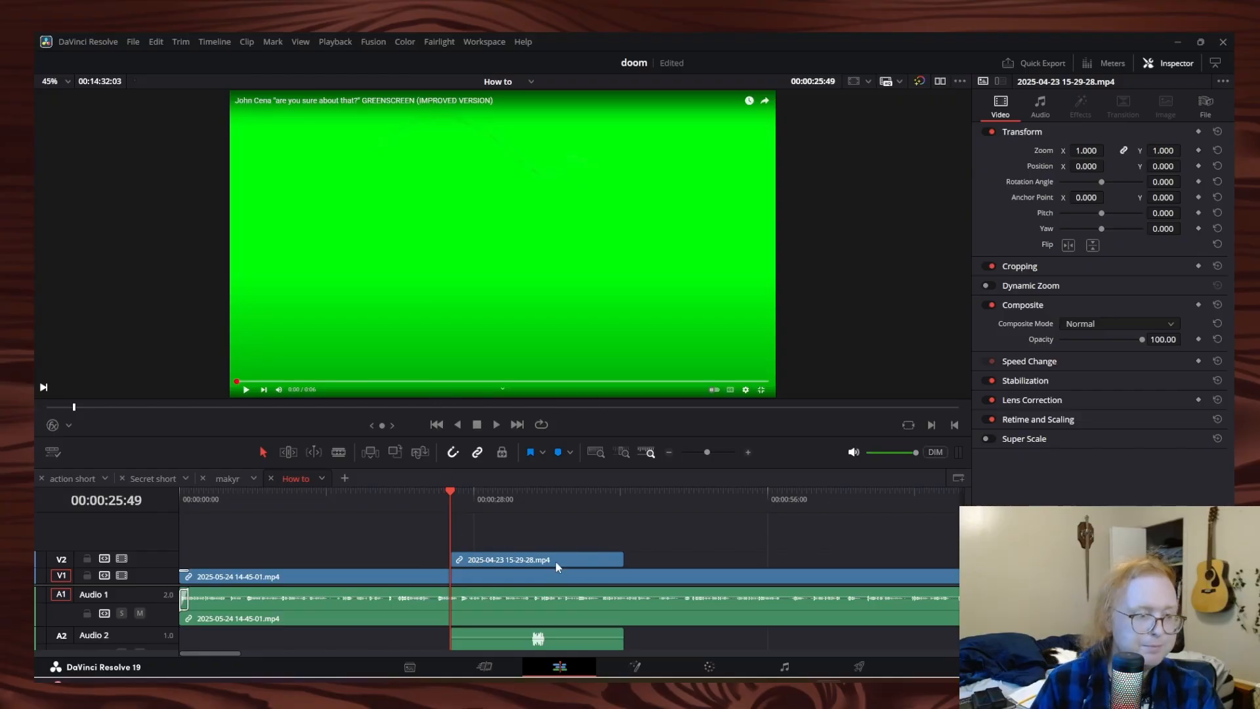
# Split the green-screen video clip with the Blade tool at 00:00:28:38, just before the face appears, and save the project
pyautogui.press('space')
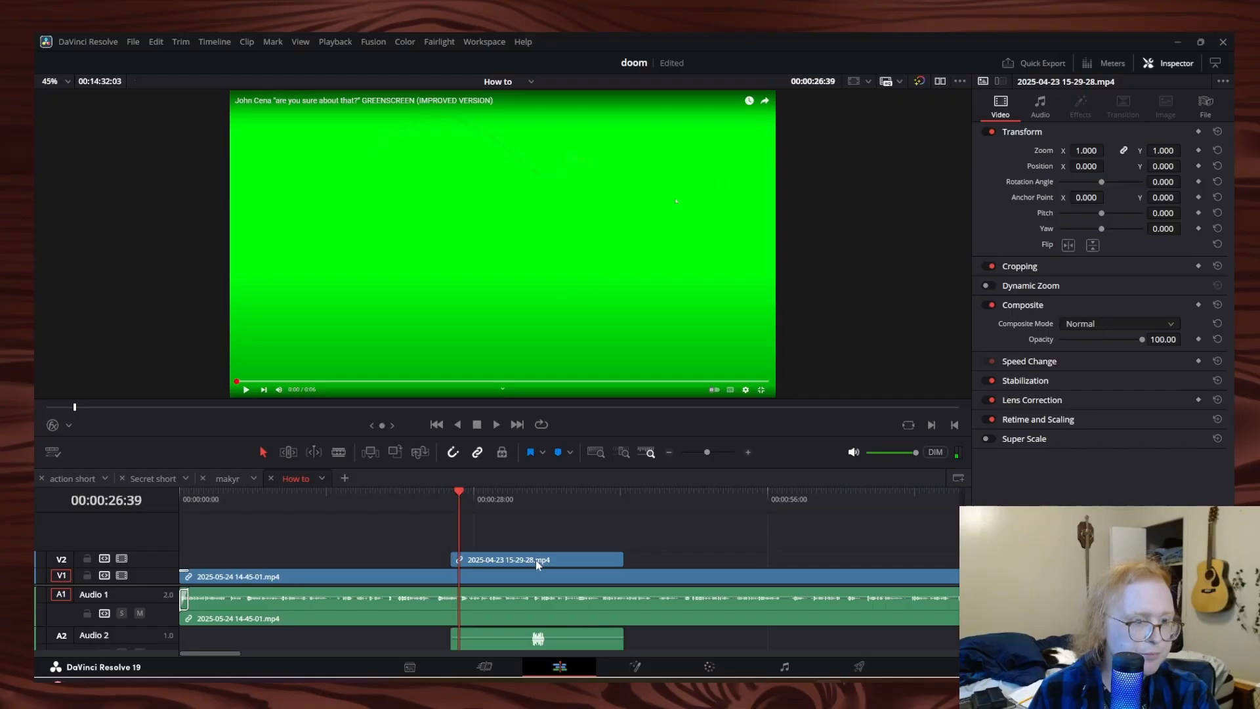
pyautogui.press('j')
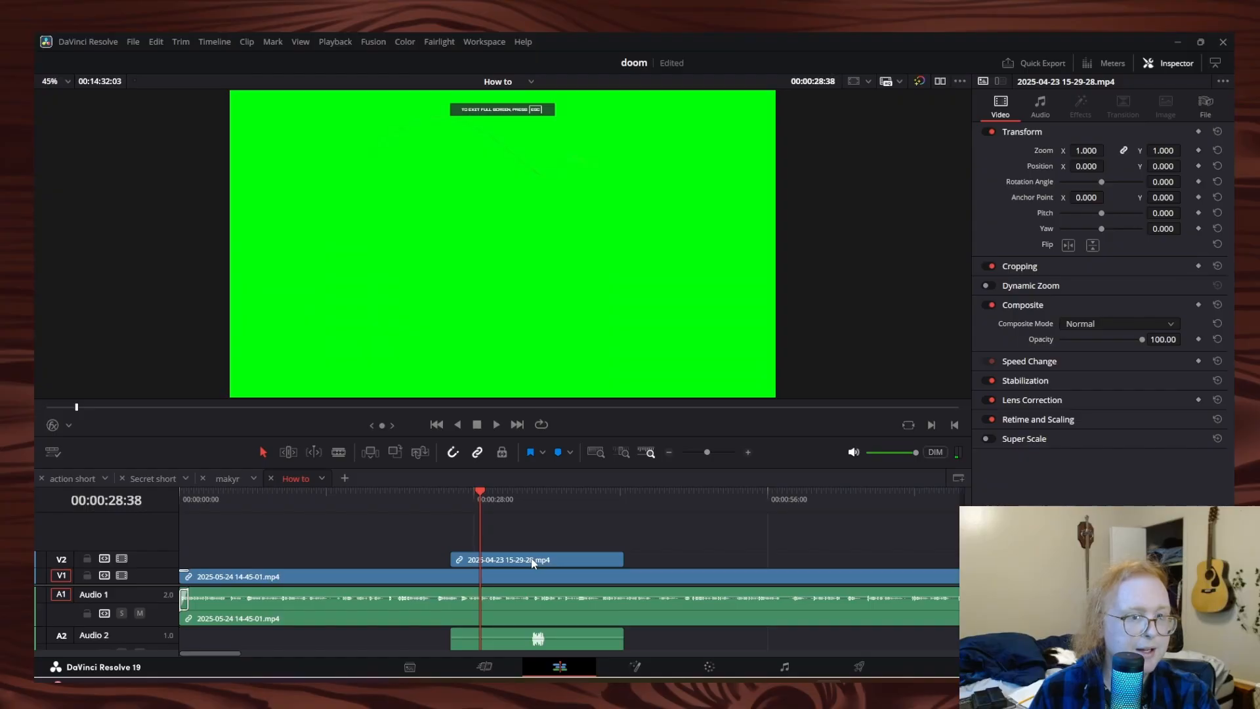
pyautogui.press('Left')
pyautogui.press('Left')
pyautogui.press('Left')
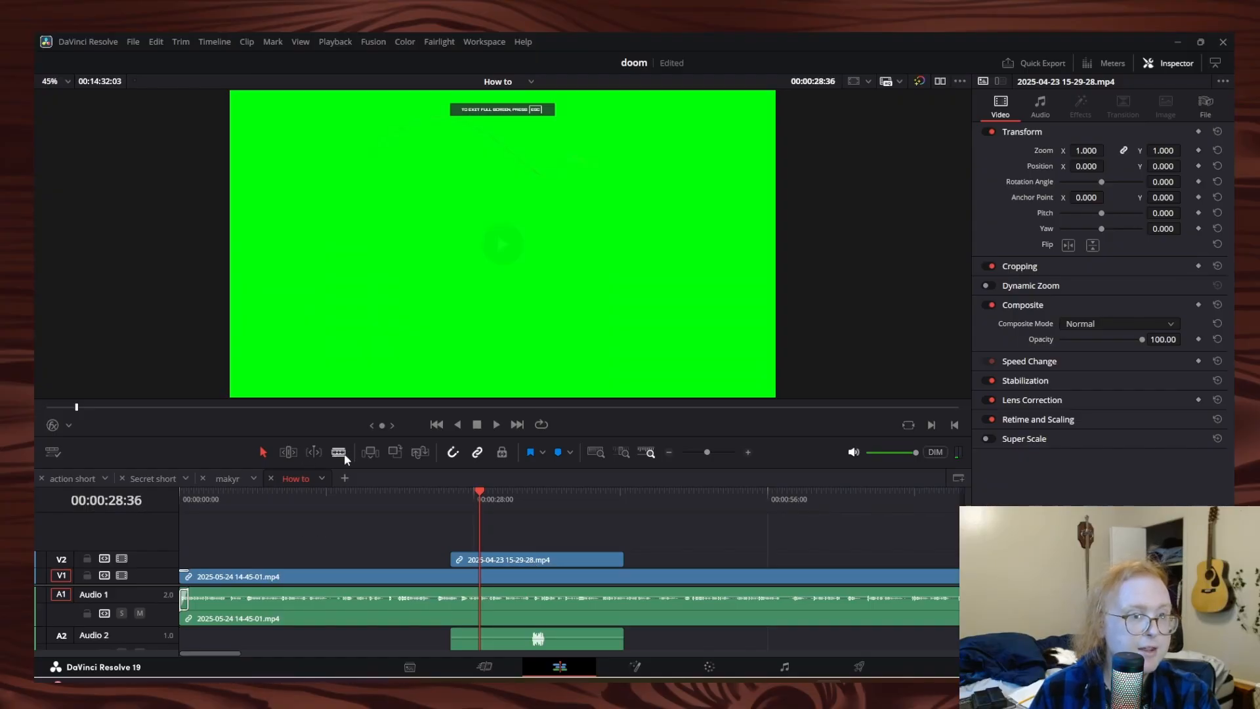
pyautogui.press('Right')
pyautogui.press('Right')
pyautogui.press('Right')
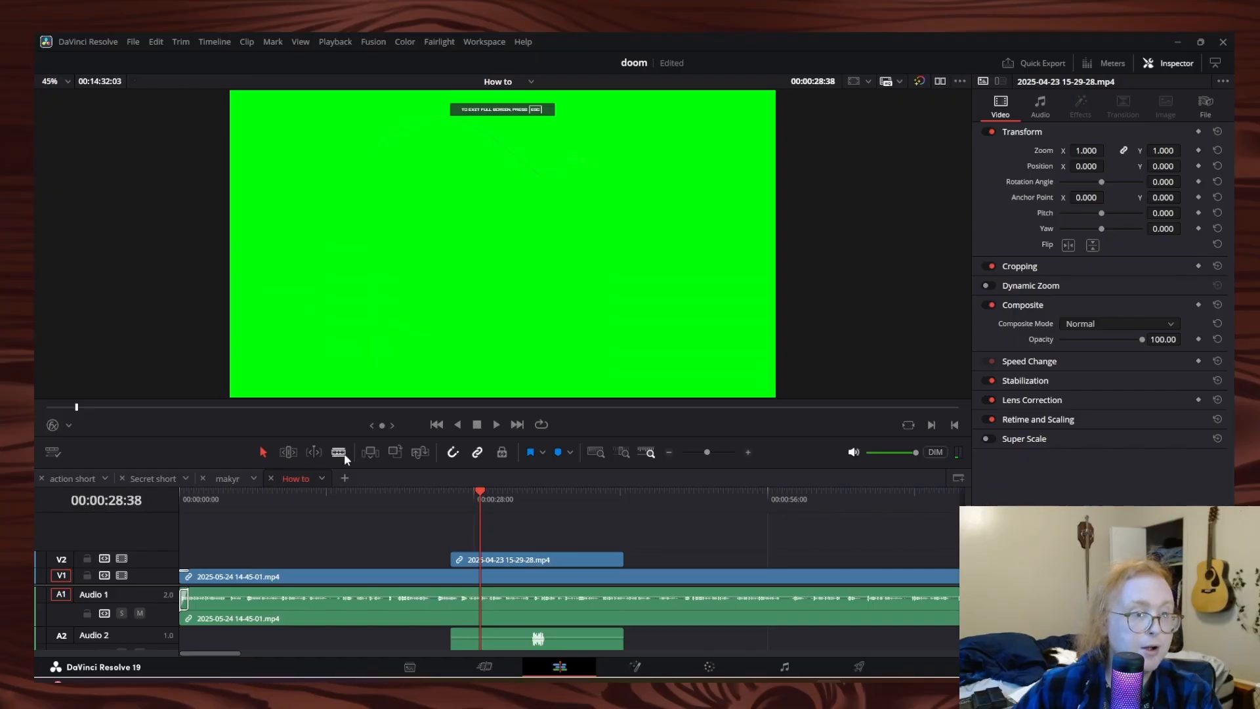
pyautogui.click(336, 452)
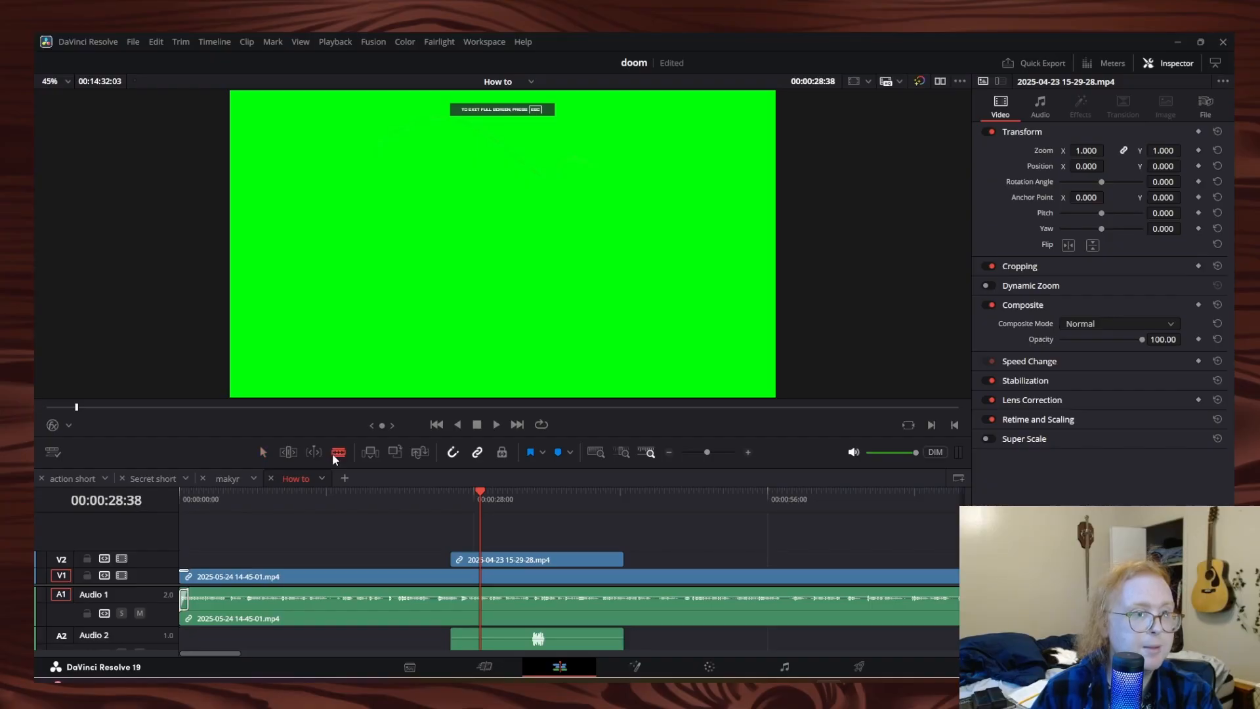
pyautogui.click(480, 560)
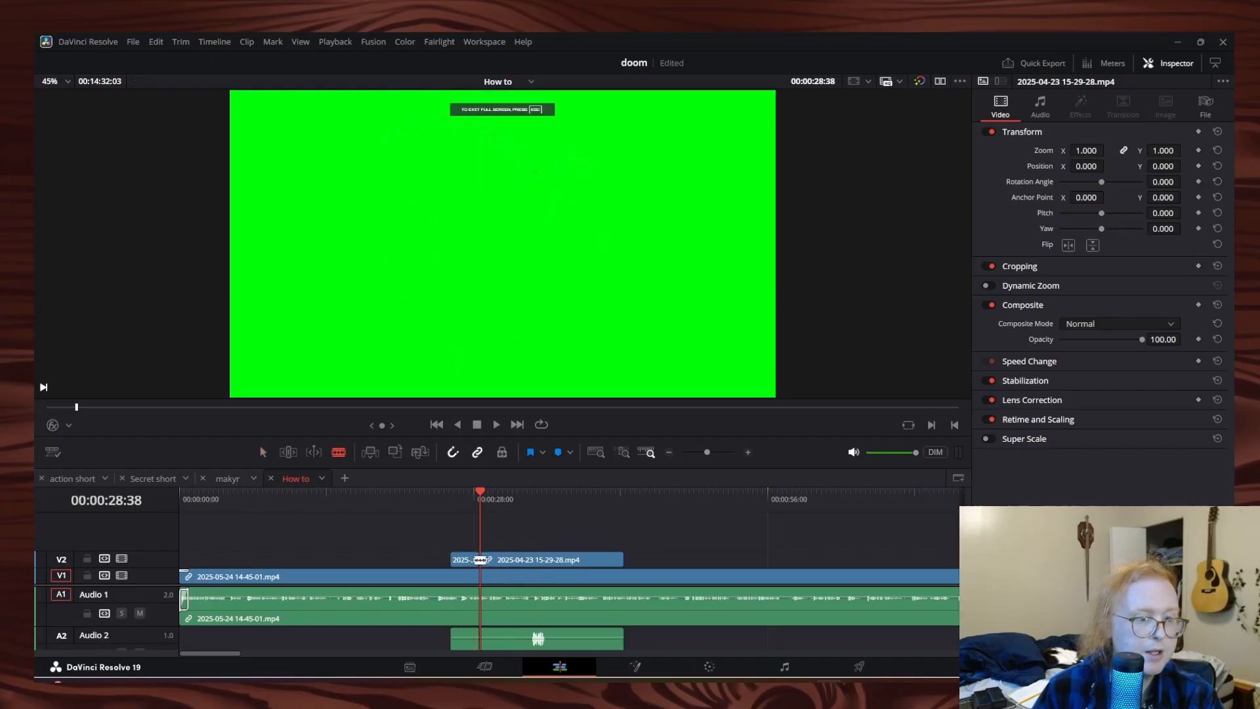
pyautogui.hotkey('ctrl', 's')
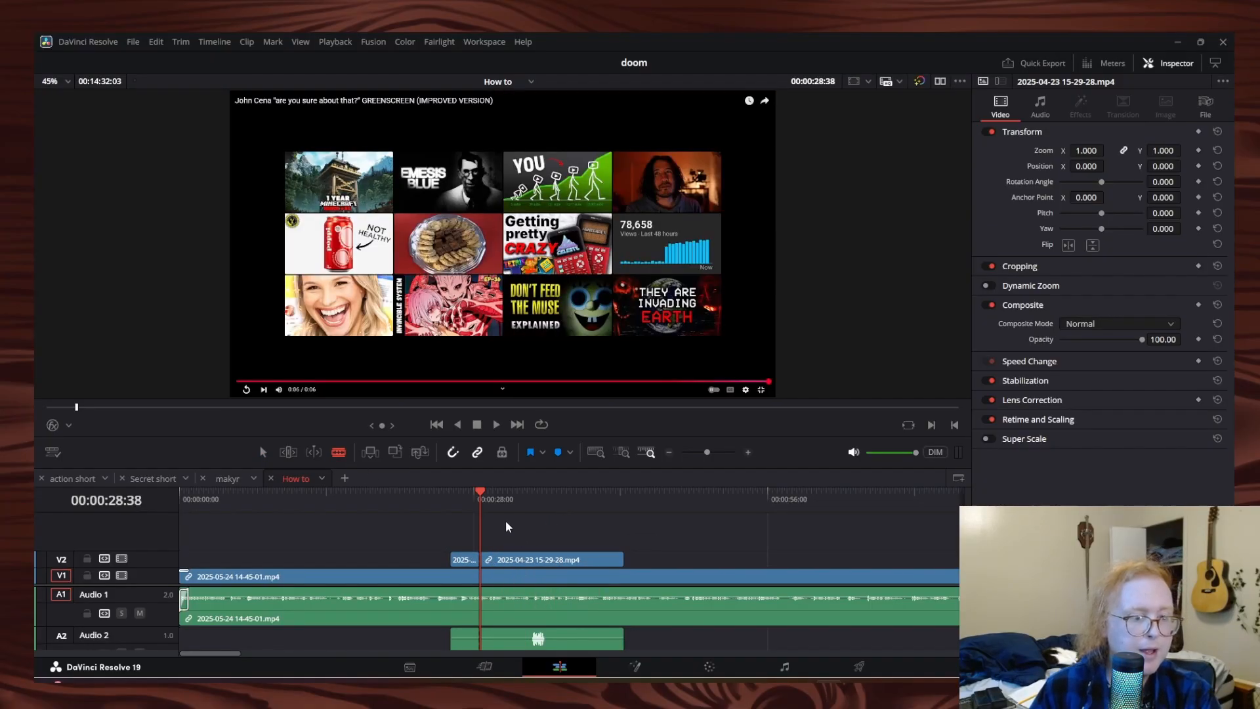
# Split the green-screen clip again at 00:00:34:36, right after the spoken line ends
pyautogui.moveTo(484, 494); pyautogui.dragTo(543, 501)
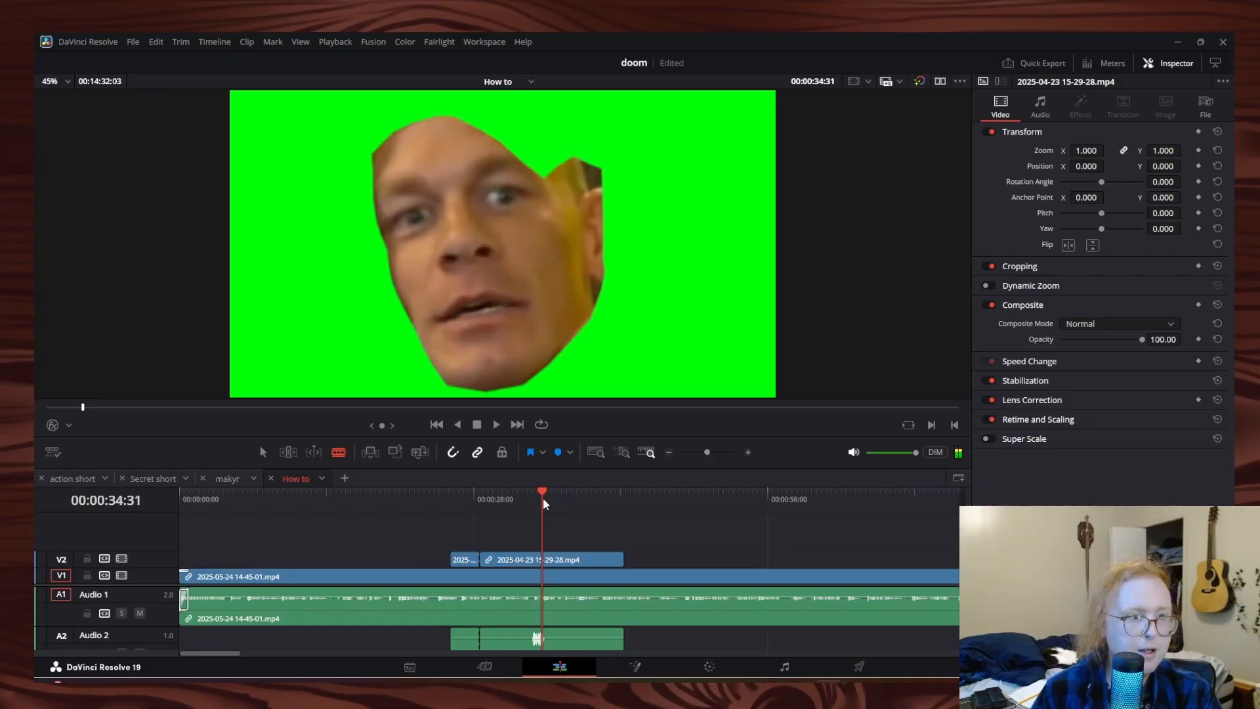
pyautogui.press('Right')
pyautogui.press('Right')
pyautogui.press('Right')
pyautogui.press('Right')
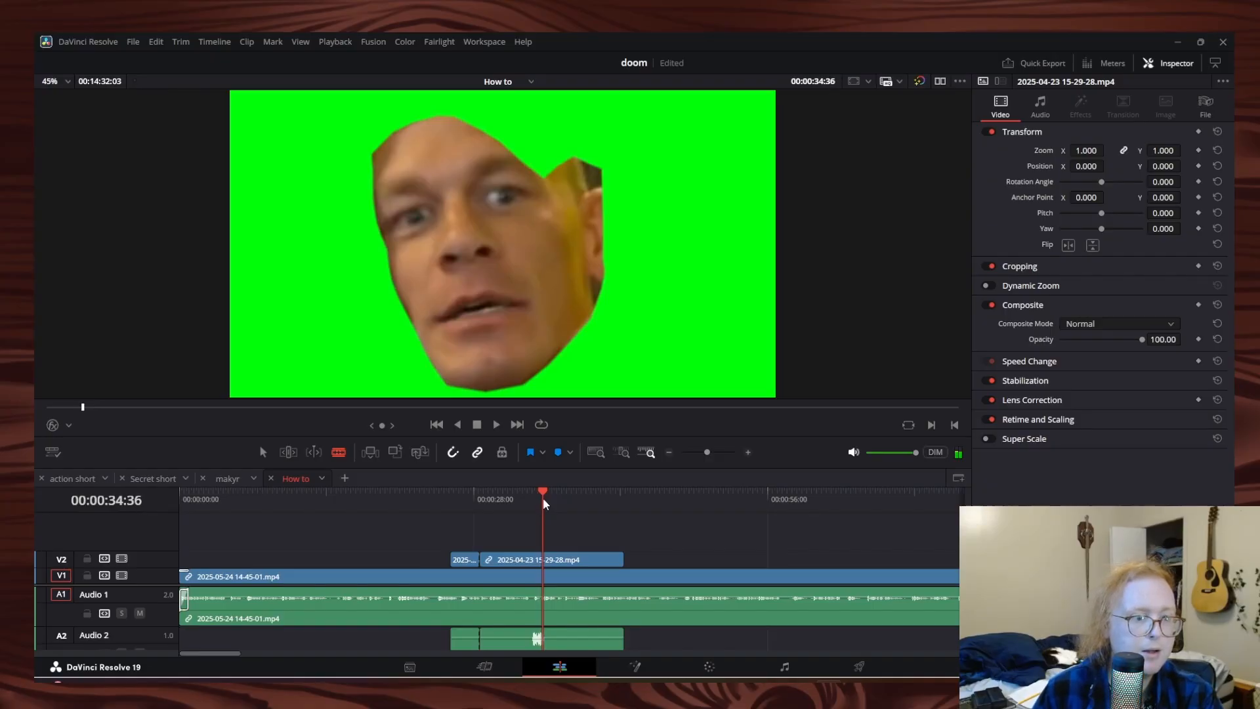
pyautogui.press('Left')
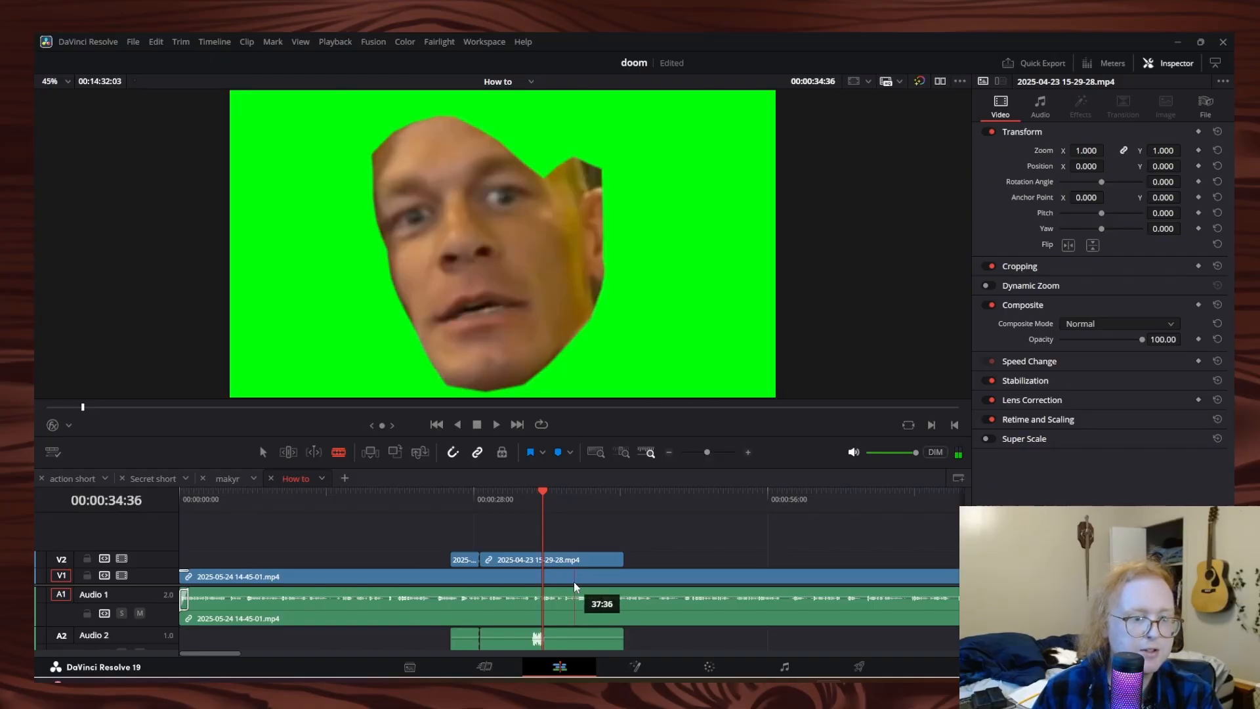
pyautogui.hotkey('ctrl', 'b')
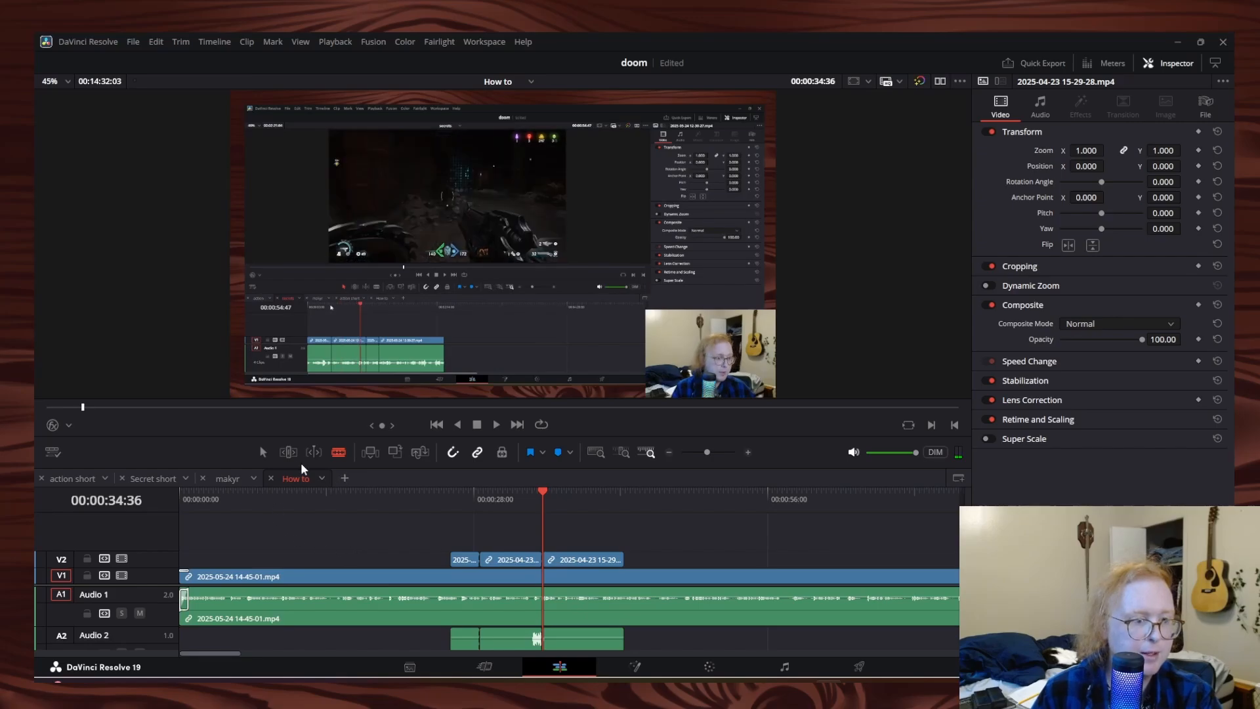
# Delete the unneeded end and beginning pieces of the green-screen clip, keeping only the middle piece
pyautogui.press('a')
pyautogui.click(600, 562)
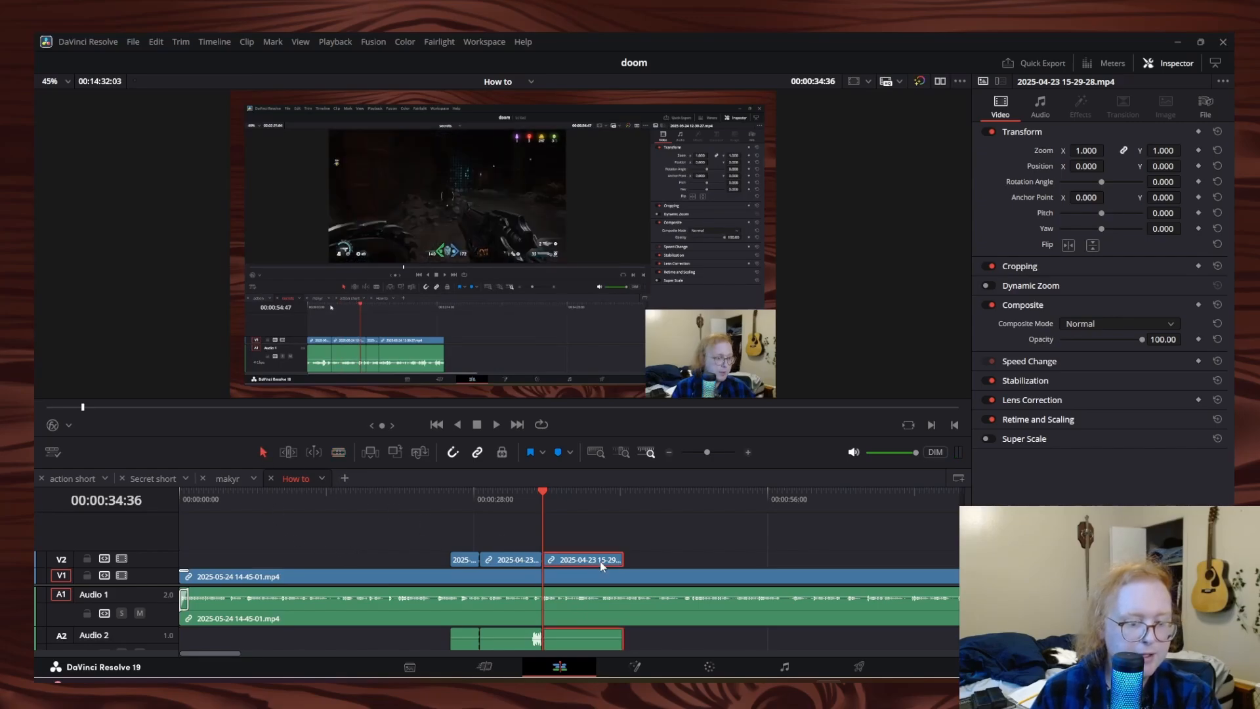
pyautogui.press('Delete')
pyautogui.click(464, 559)
pyautogui.press('Delete')
# Preview the remaining green-screen clip at 00:00:30:42 and set its Crop Top to 90.700 to cut off the full-screen notice
pyautogui.moveTo(504, 501)
pyautogui.mouseDown()
pyautogui.moveTo(481, 503)
pyautogui.moveTo(520, 494)
pyautogui.moveTo(506, 495)
pyautogui.moveTo(502, 477)
pyautogui.mouseUp()
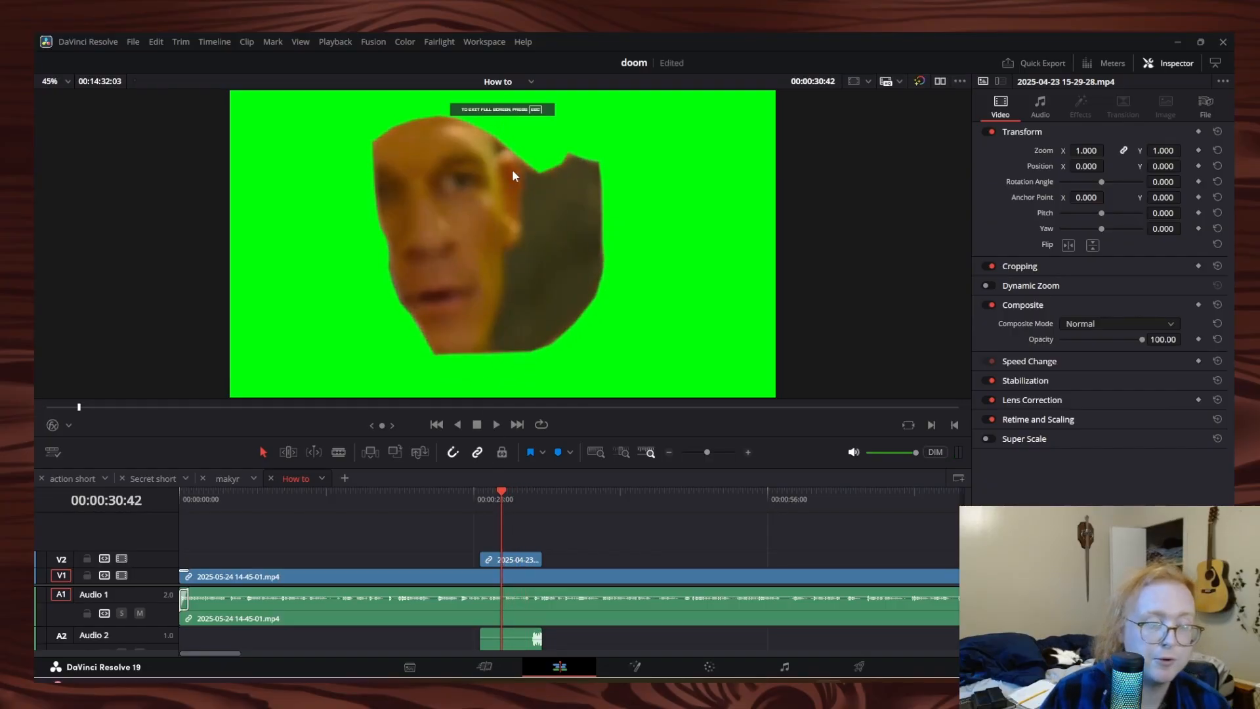
pyautogui.click(516, 559)
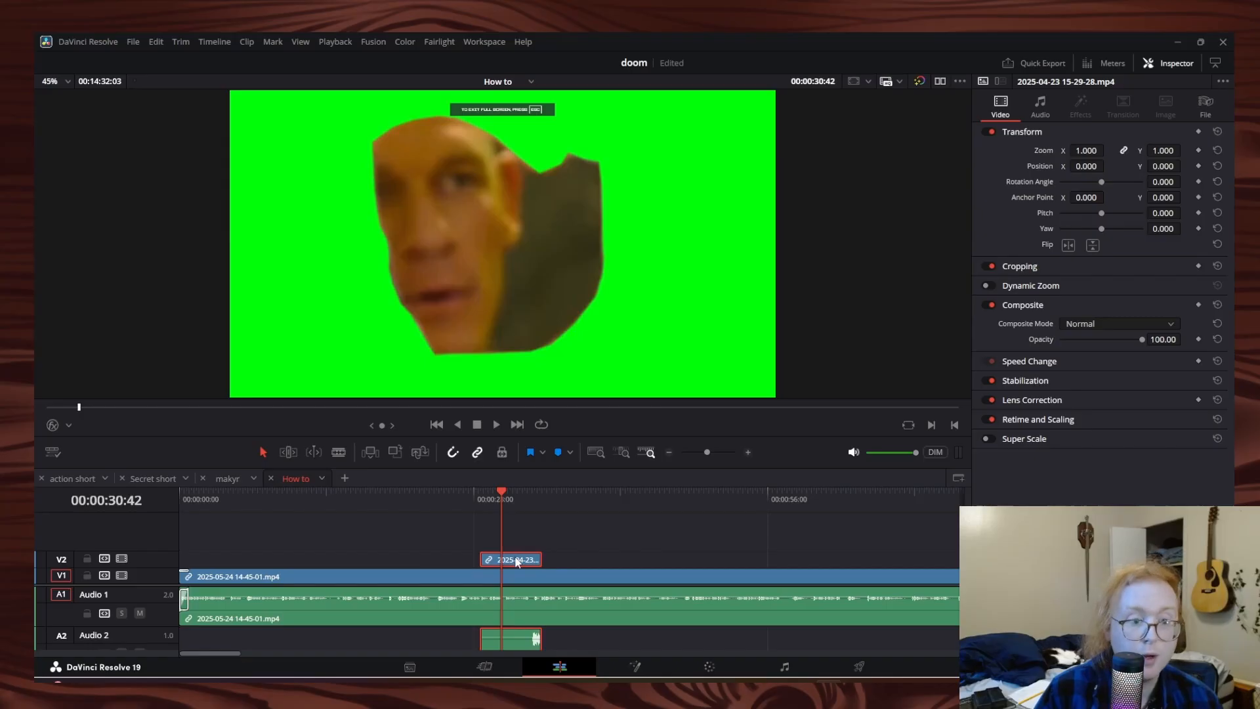
pyautogui.click(1049, 266)
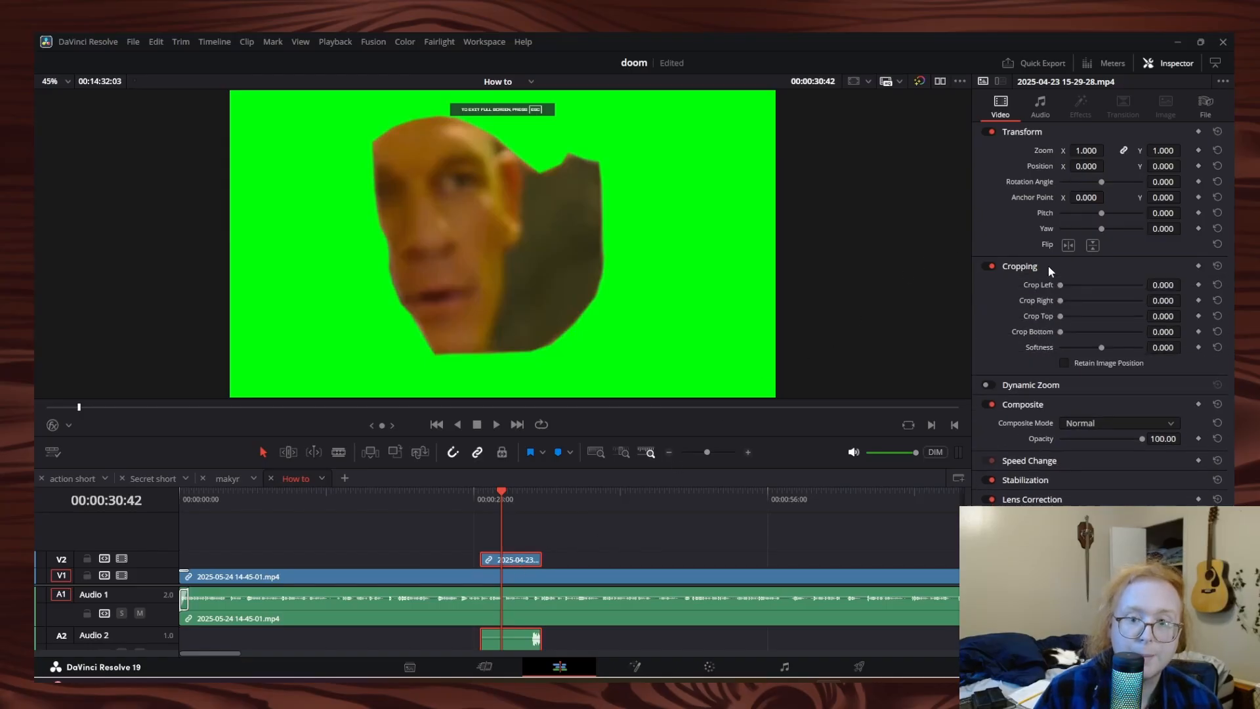
pyautogui.moveTo(1061, 317); pyautogui.dragTo(1067, 316)
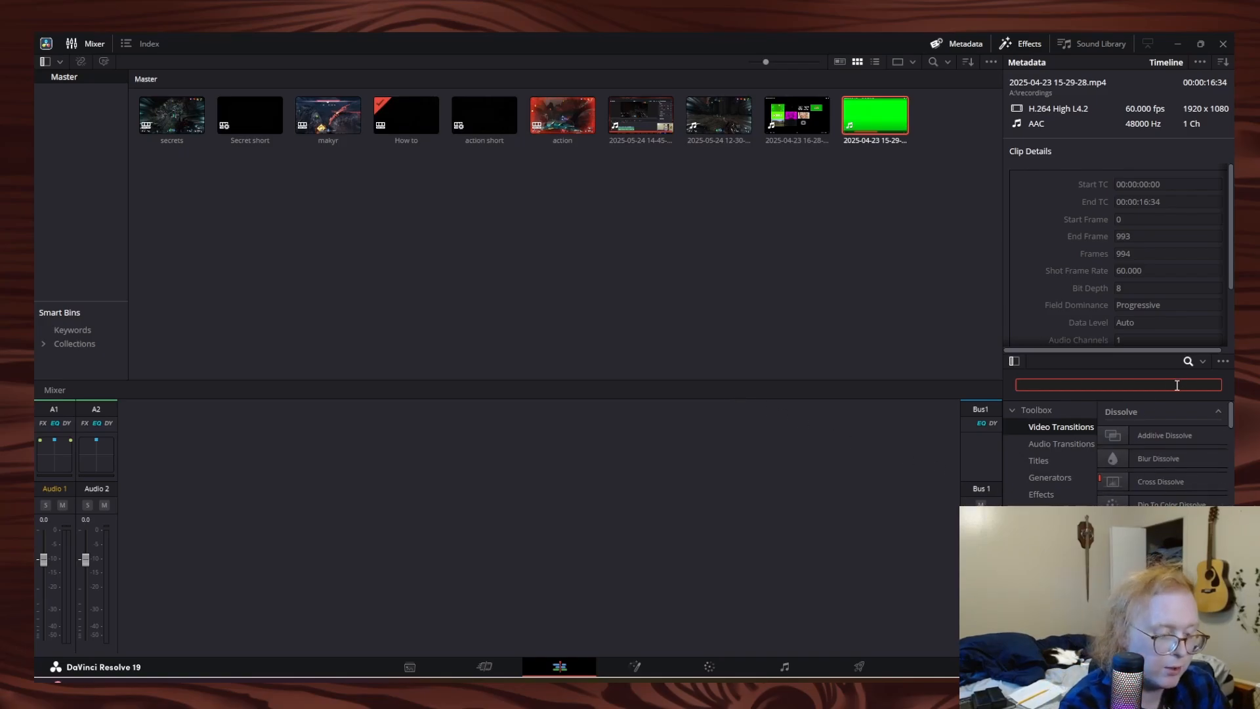
# Search the effects for "3d" and apply the 3D Keyer to the green-screen clip
pyautogui.write('3d')
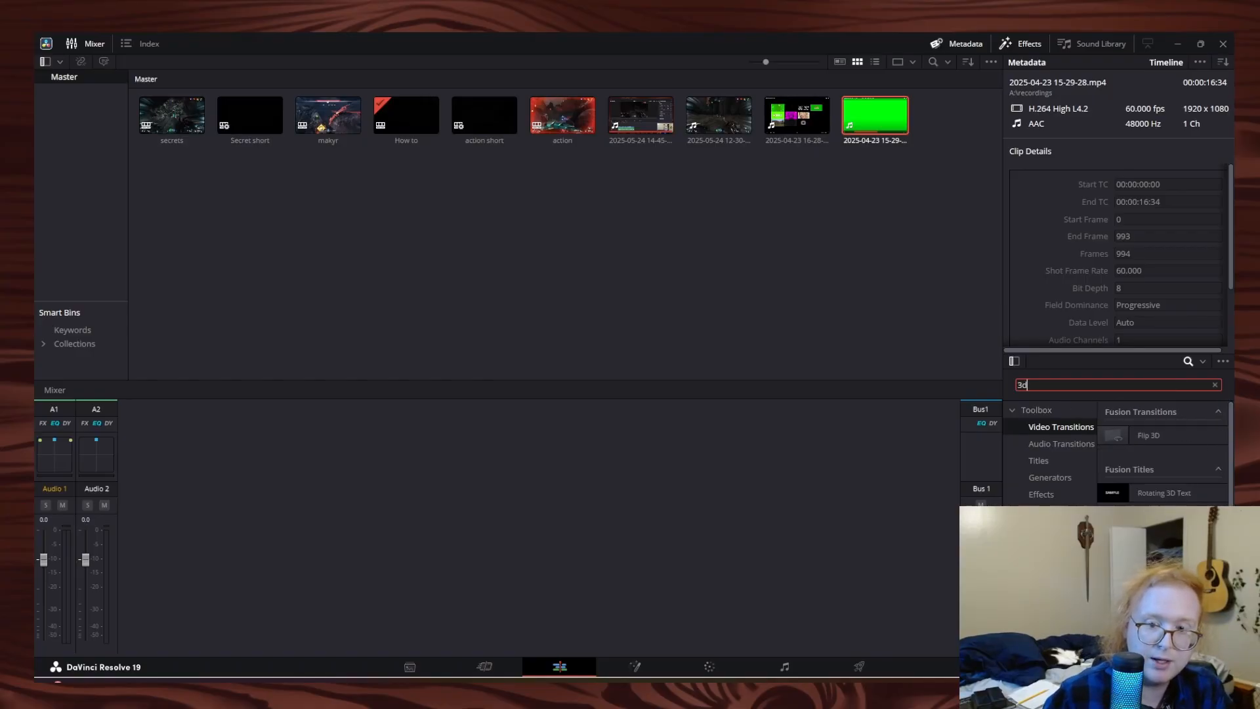
pyautogui.scroll(-1, 1200, 441)
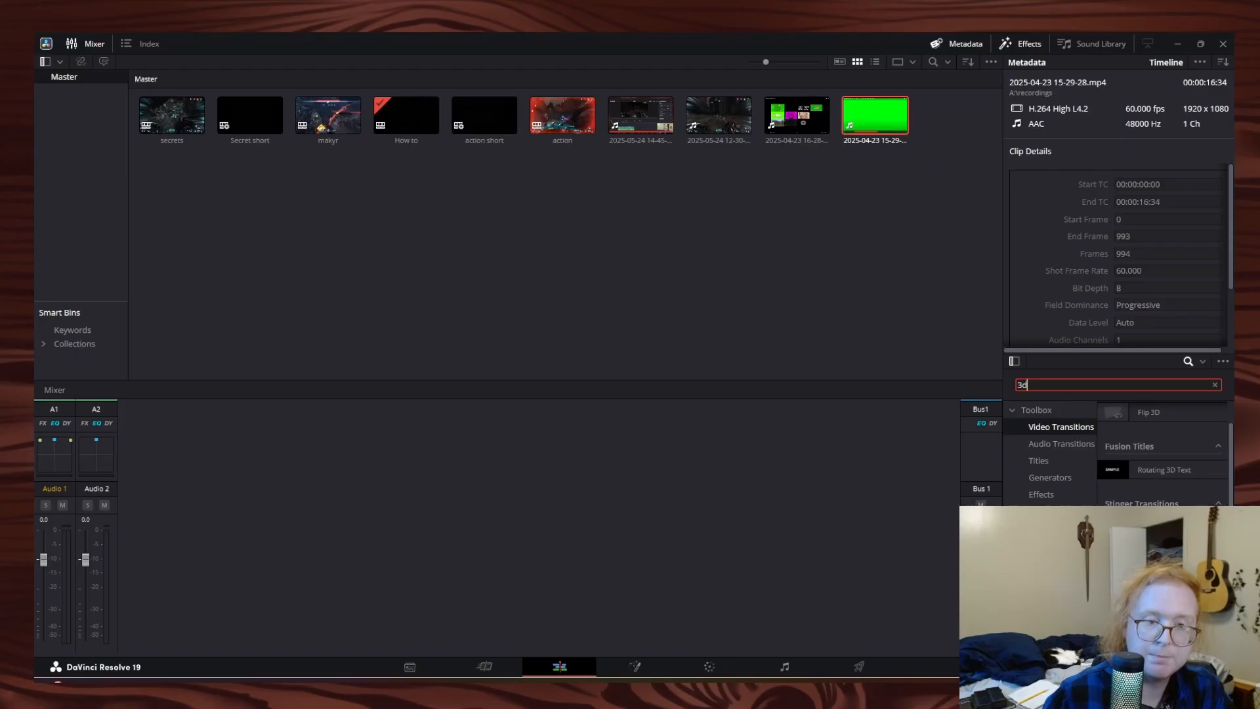
pyautogui.moveTo(747, 42); pyautogui.dragTo(1257, 80)
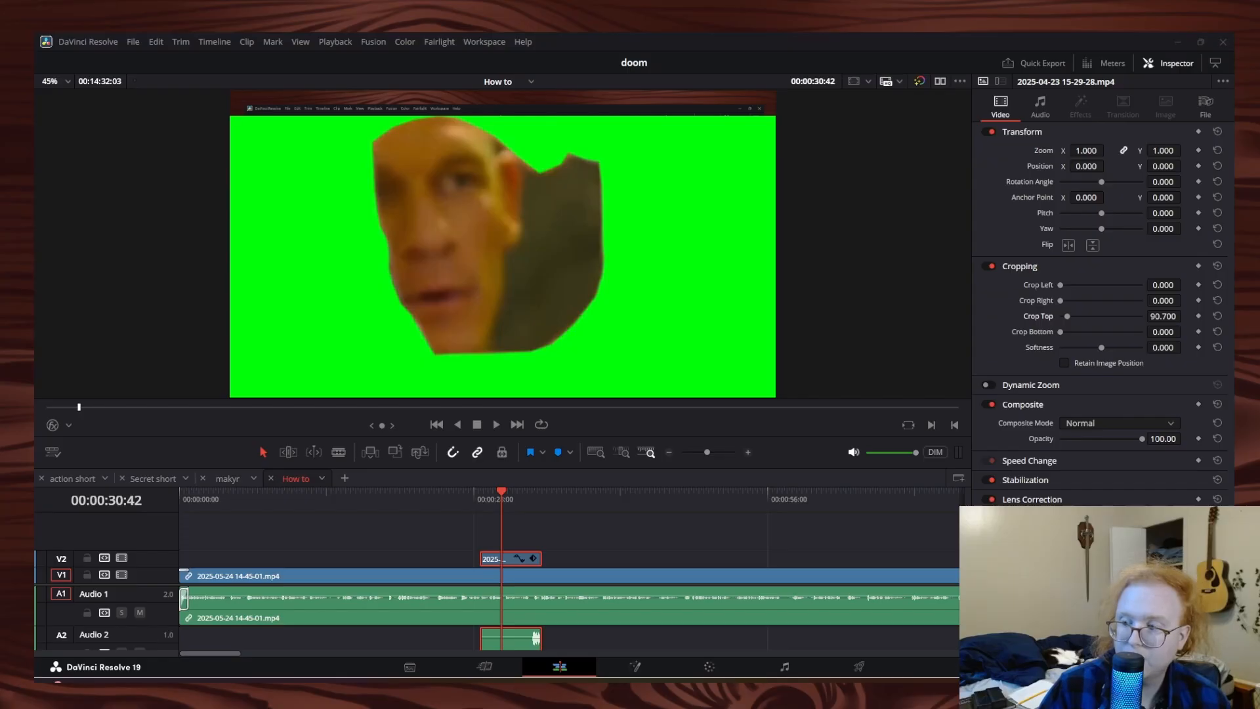
pyautogui.moveTo(1259, 647); pyautogui.dragTo(506, 556)
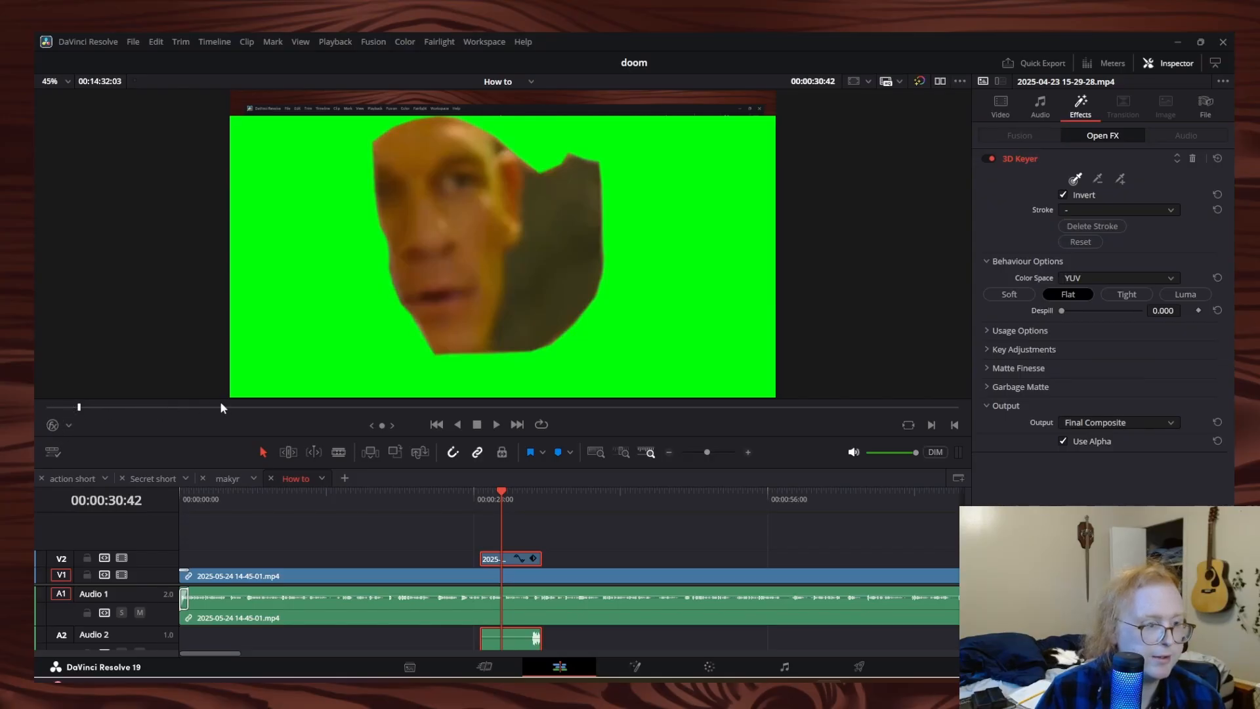
# Turn on the Open FX Overlay and sample the green background with the 3D Keyer's picker to key it out
pyautogui.click(69, 426)
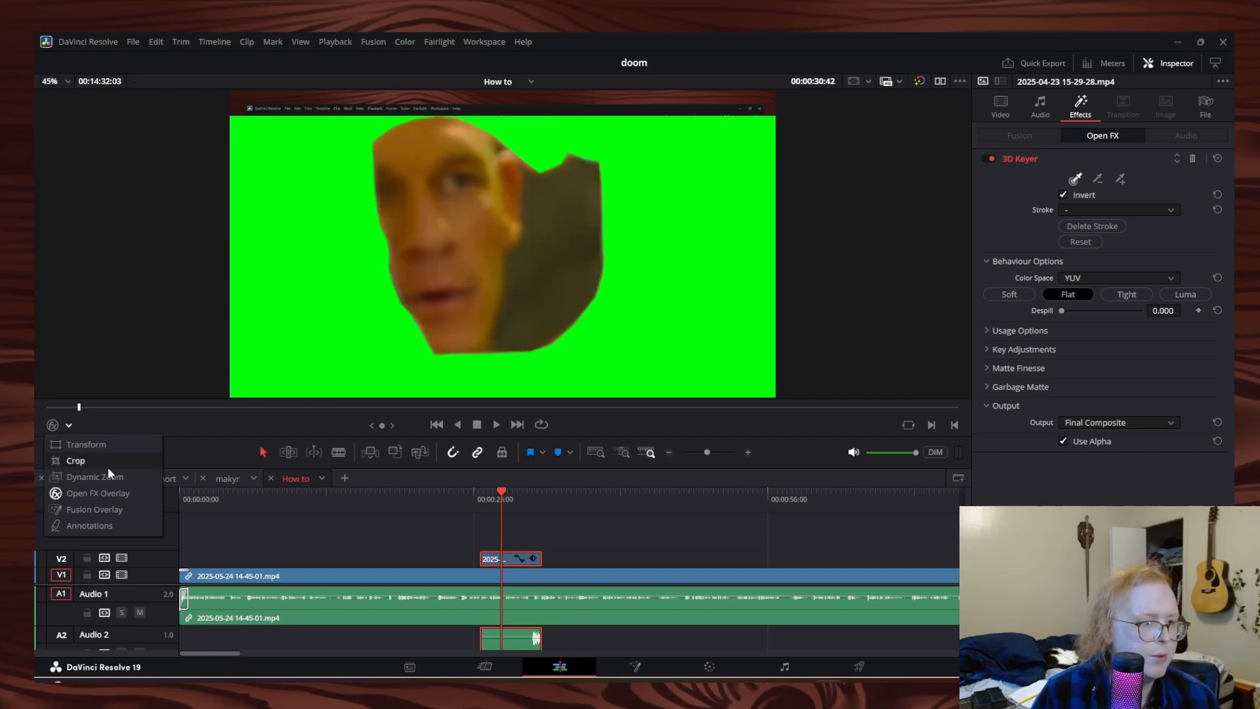
pyautogui.click(108, 499)
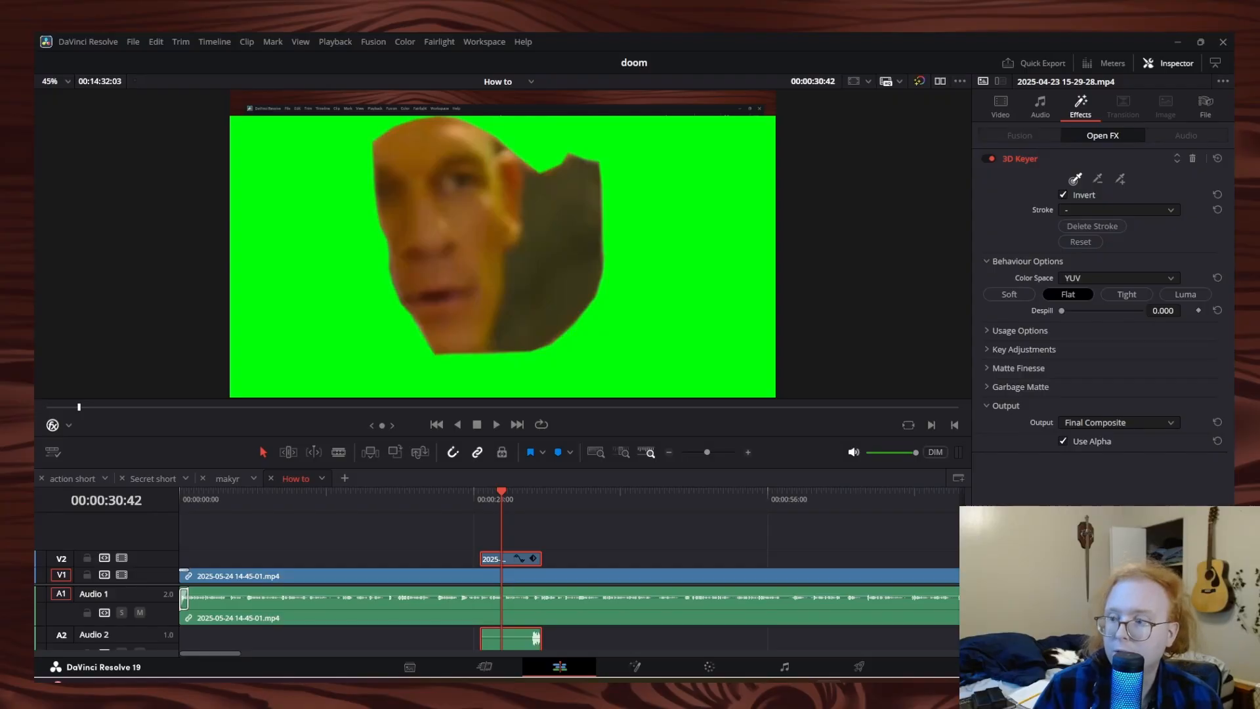
pyautogui.moveTo(1020, 158); pyautogui.dragTo(495, 558)
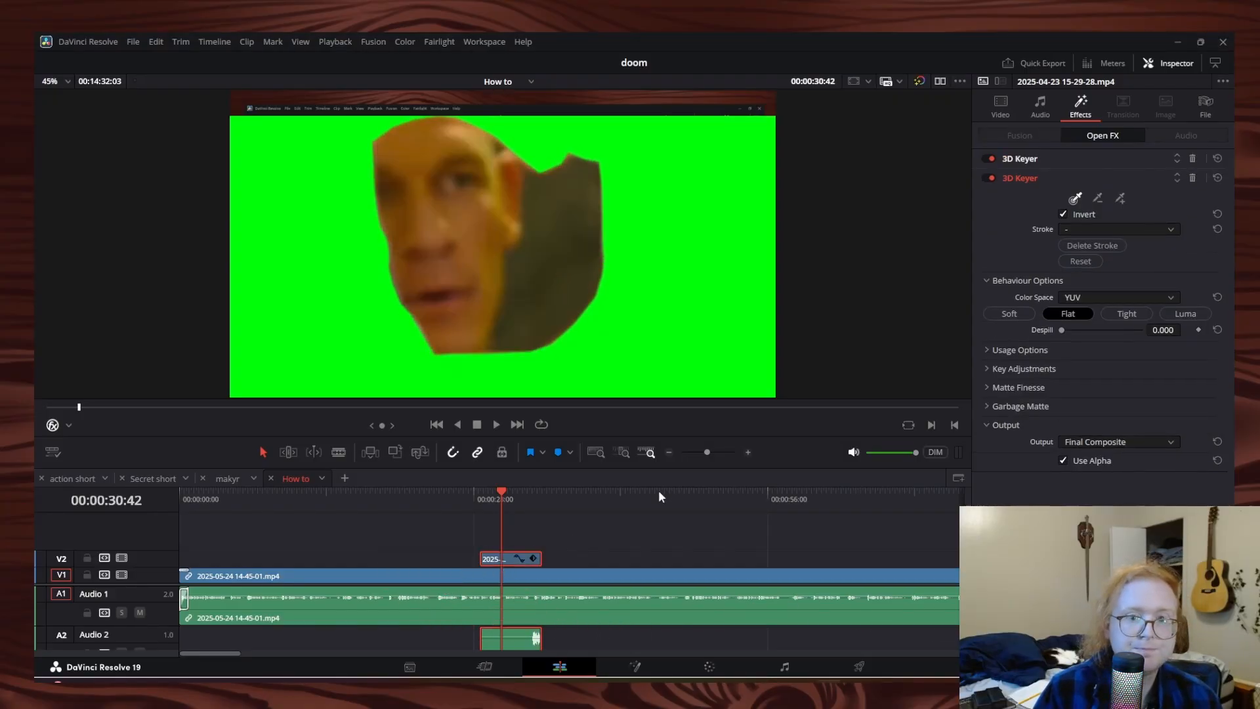
pyautogui.click(1192, 178)
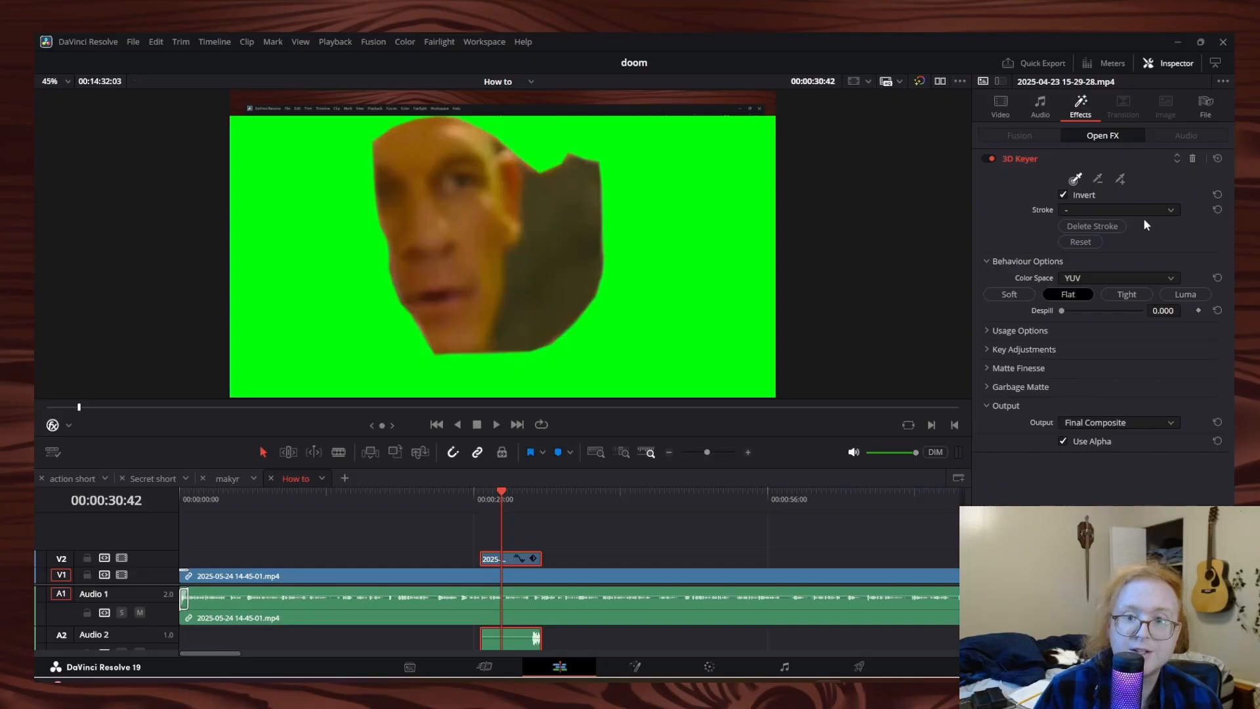
pyautogui.click(1076, 179)
pyautogui.click(697, 224)
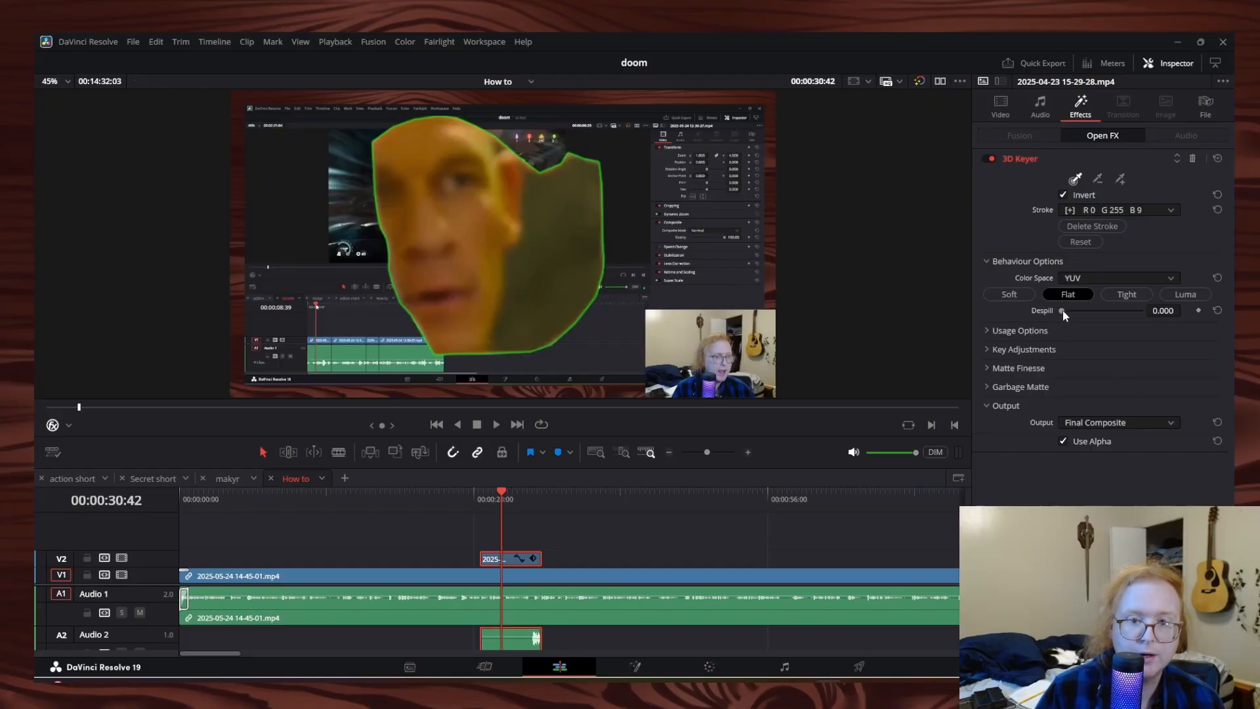
# Try the 3D Keyer's Soft behaviour, return it to Flat, set Despill to 1.000, and save the project
pyautogui.click(1019, 295)
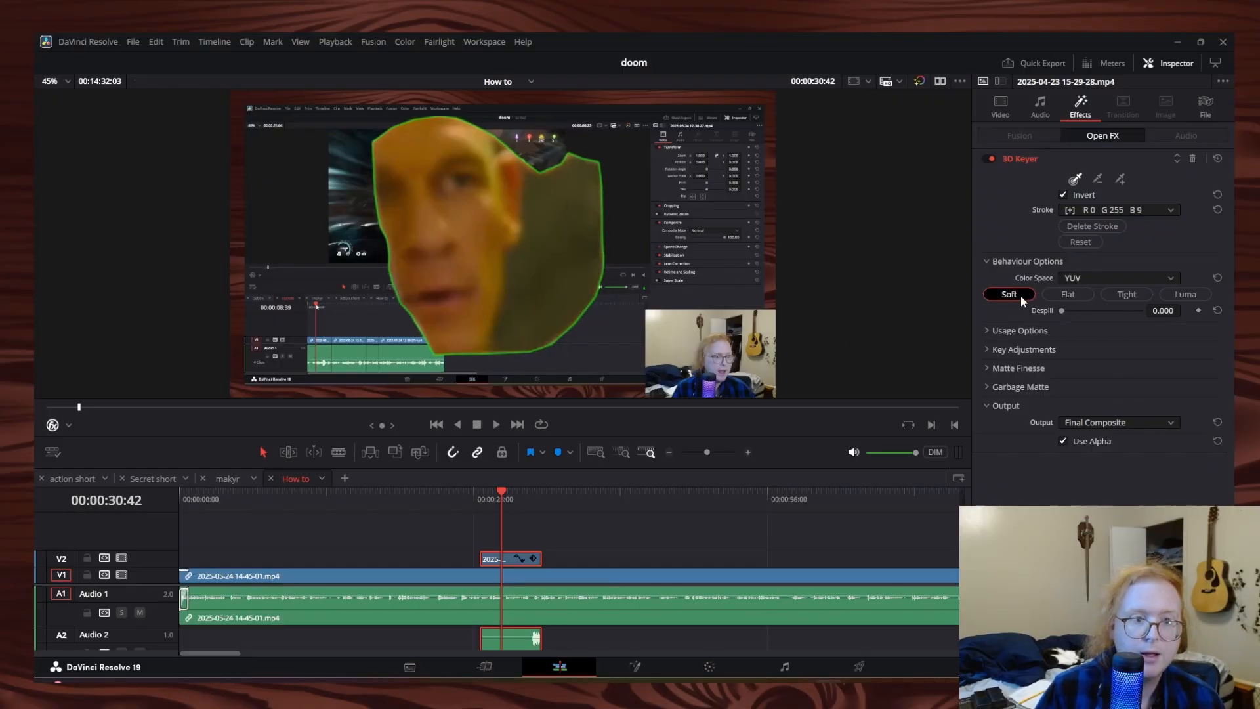
pyautogui.click(1064, 297)
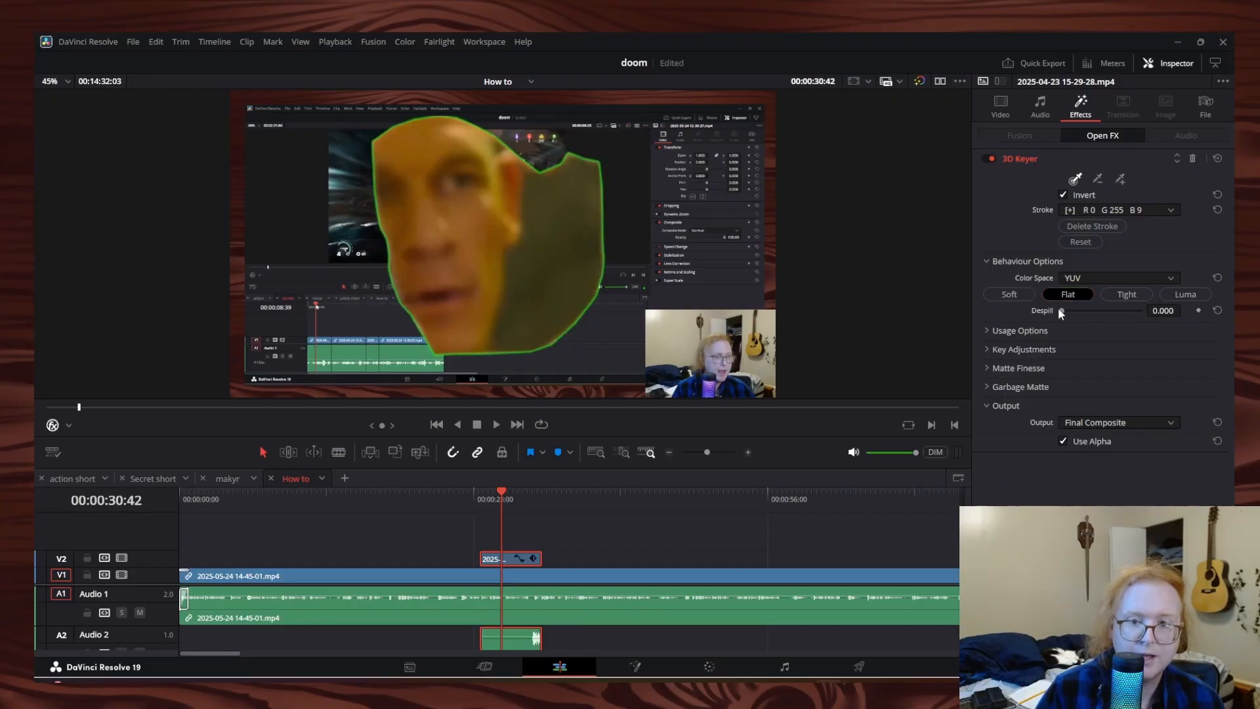
pyautogui.moveTo(1061, 309); pyautogui.dragTo(1158, 309)
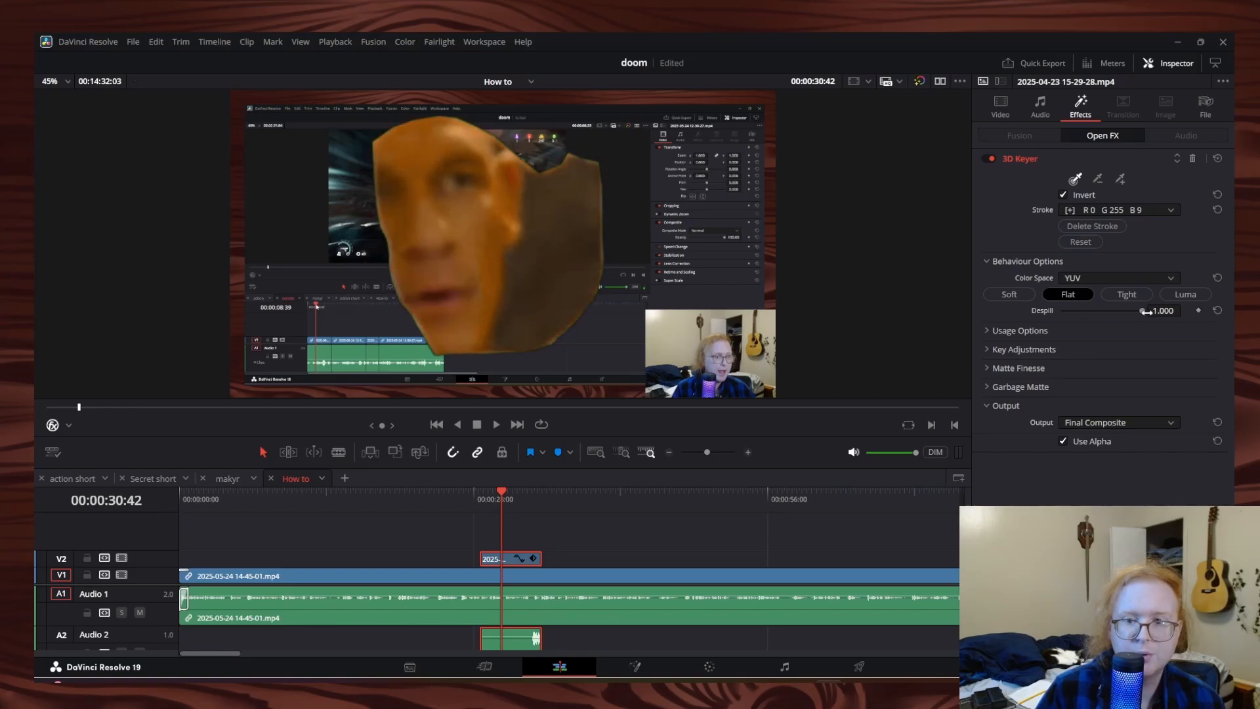
pyautogui.hotkey('ctrl', 's')
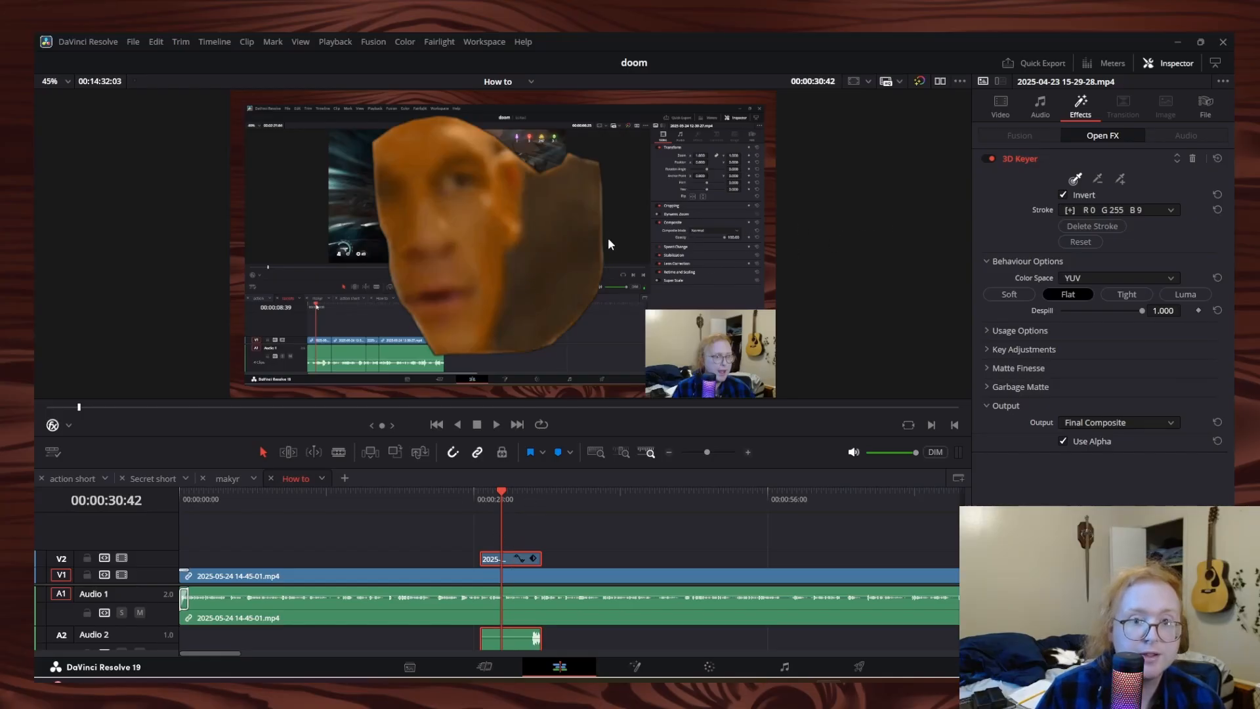
# Sample the dark area beside the face with a new 3D Keyer stroke and raise Despill to 1.000
pyautogui.moveTo(600, 211); pyautogui.dragTo(546, 249)
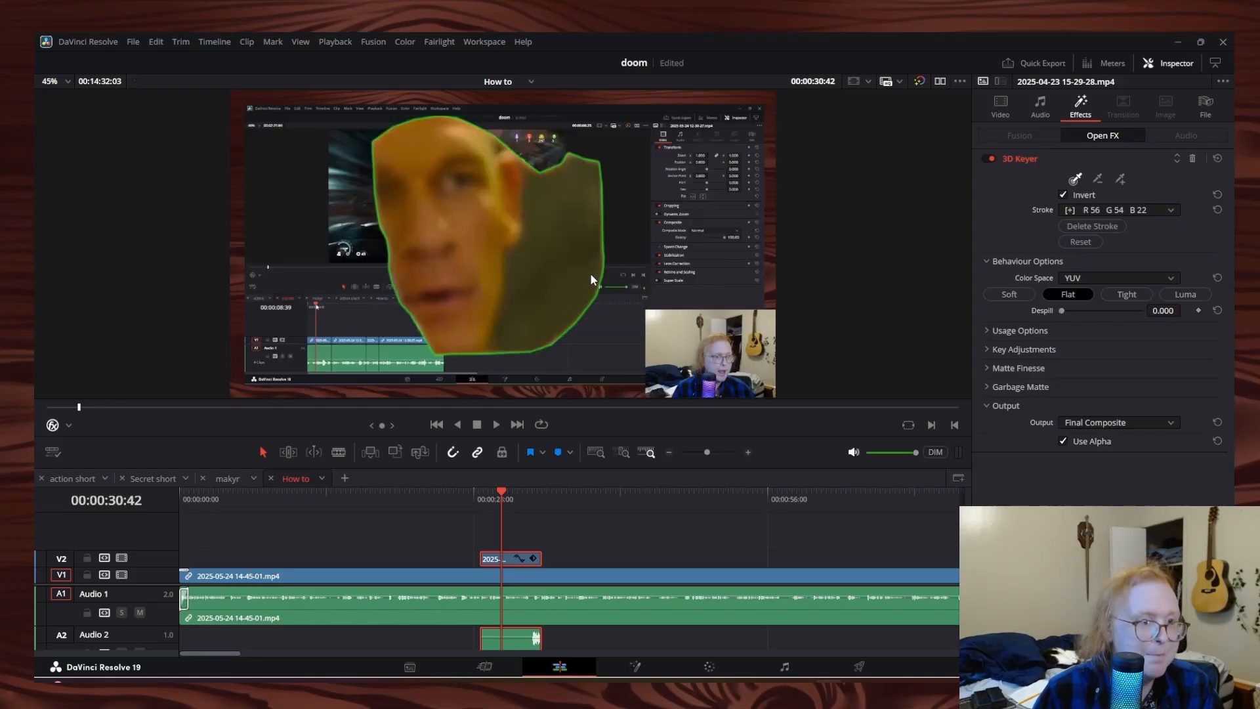
pyautogui.moveTo(1061, 311); pyautogui.dragTo(1144, 311)
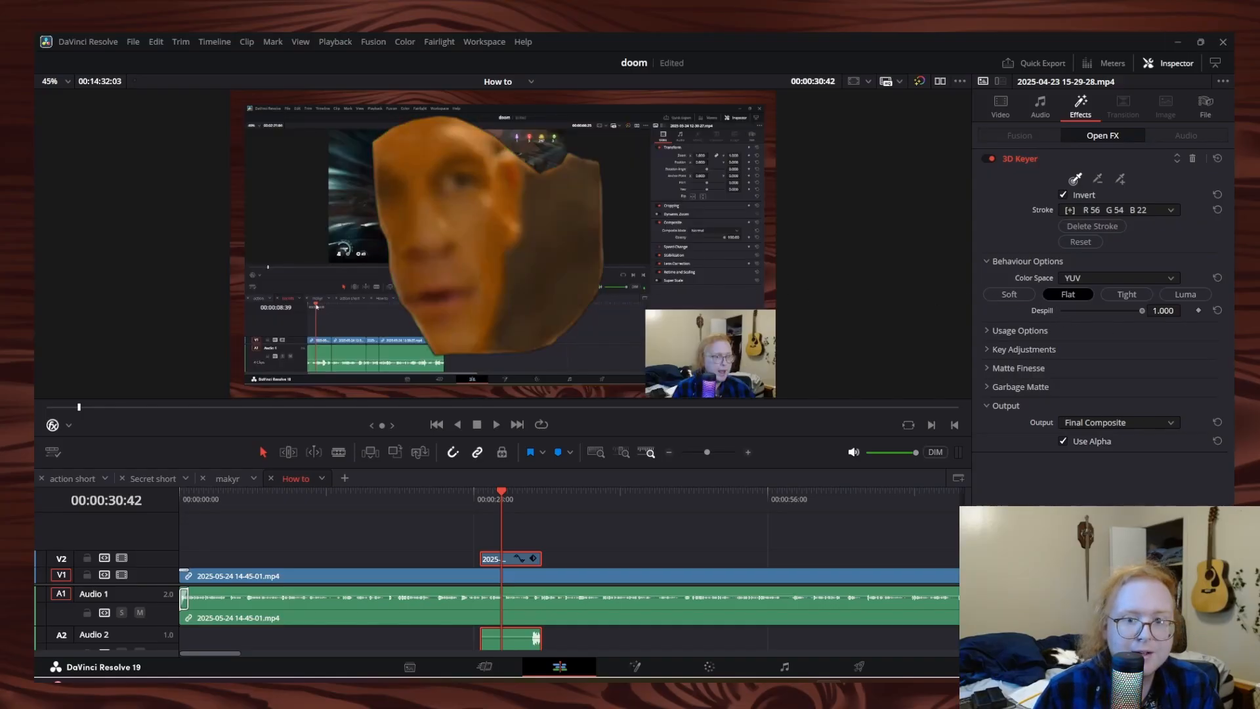
# Scale the green-screen clip to Zoom 0.460, position it at X -705.000, Y 301.000, and save the project
pyautogui.click(1004, 106)
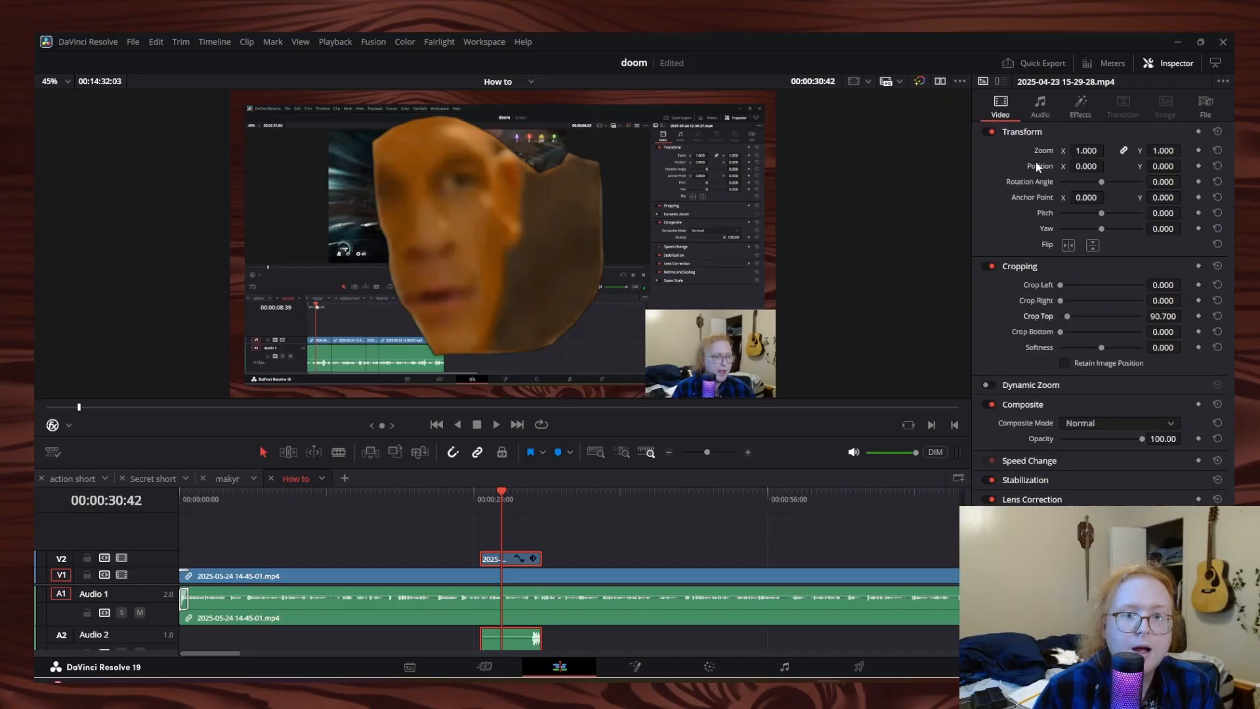
pyautogui.moveTo(1083, 166)
pyautogui.mouseDown()
pyautogui.moveTo(1164, 166)
pyautogui.moveTo(1084, 150)
pyautogui.mouseUp()
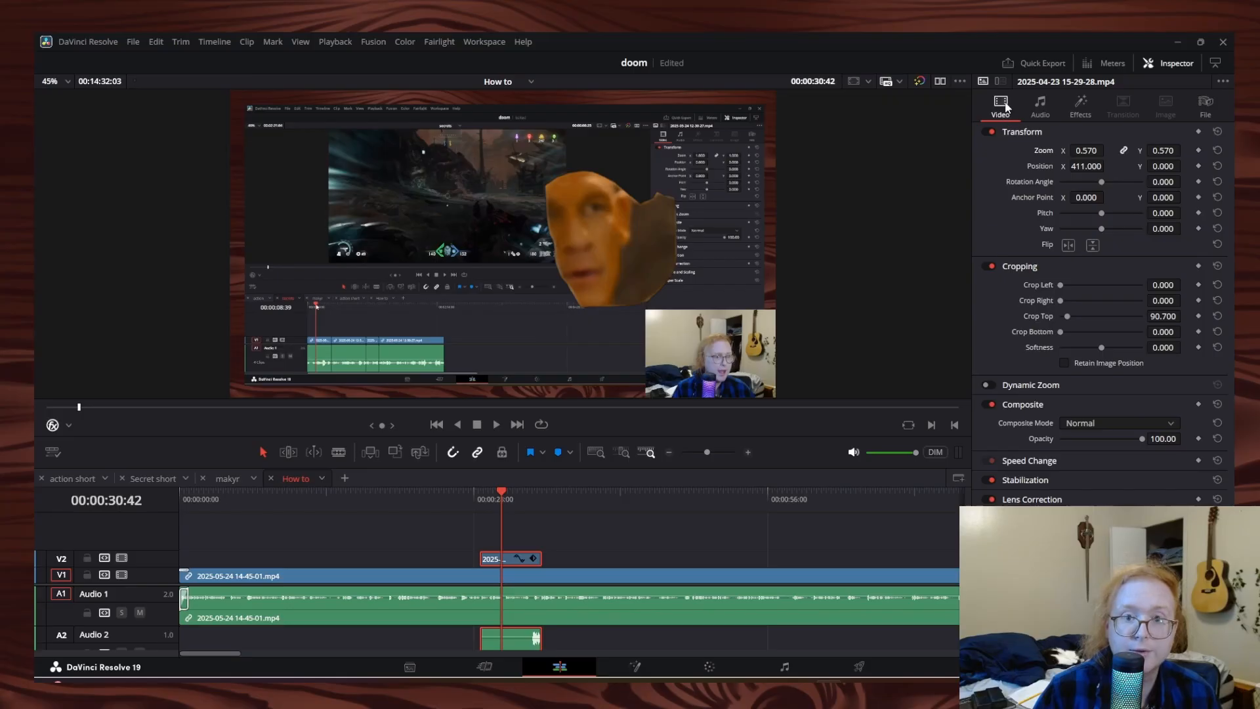
pyautogui.click(1078, 111)
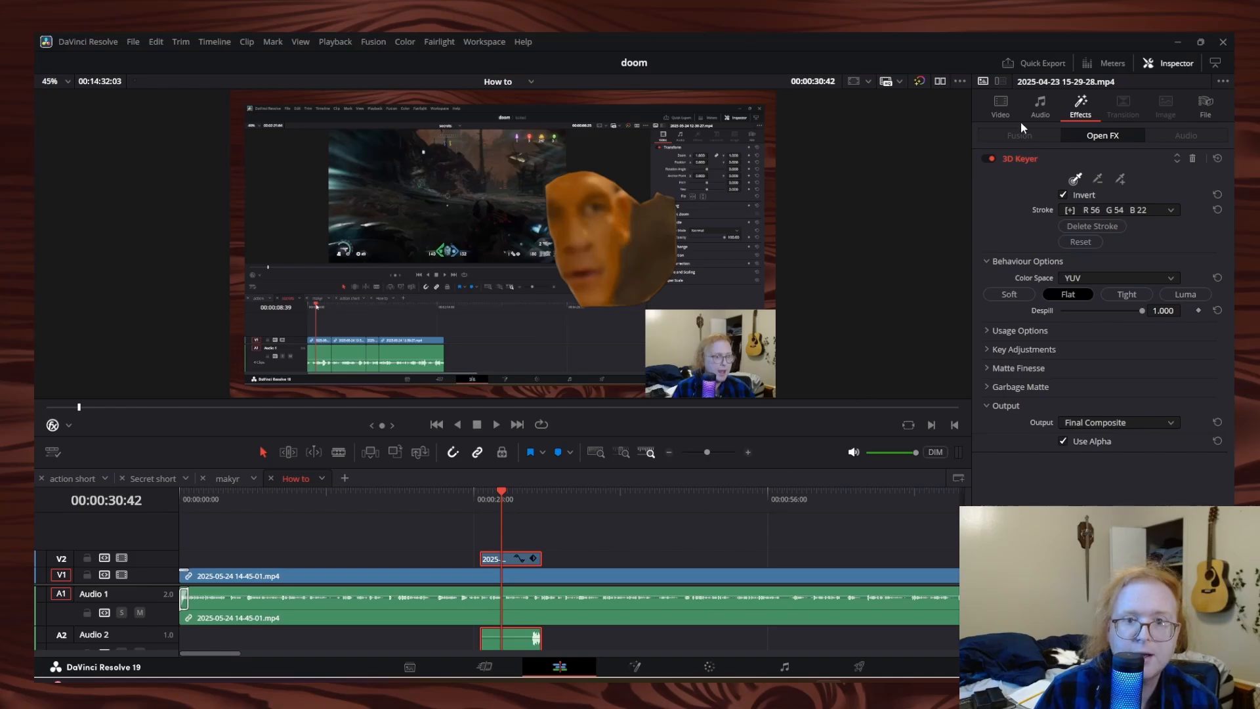
pyautogui.click(1004, 112)
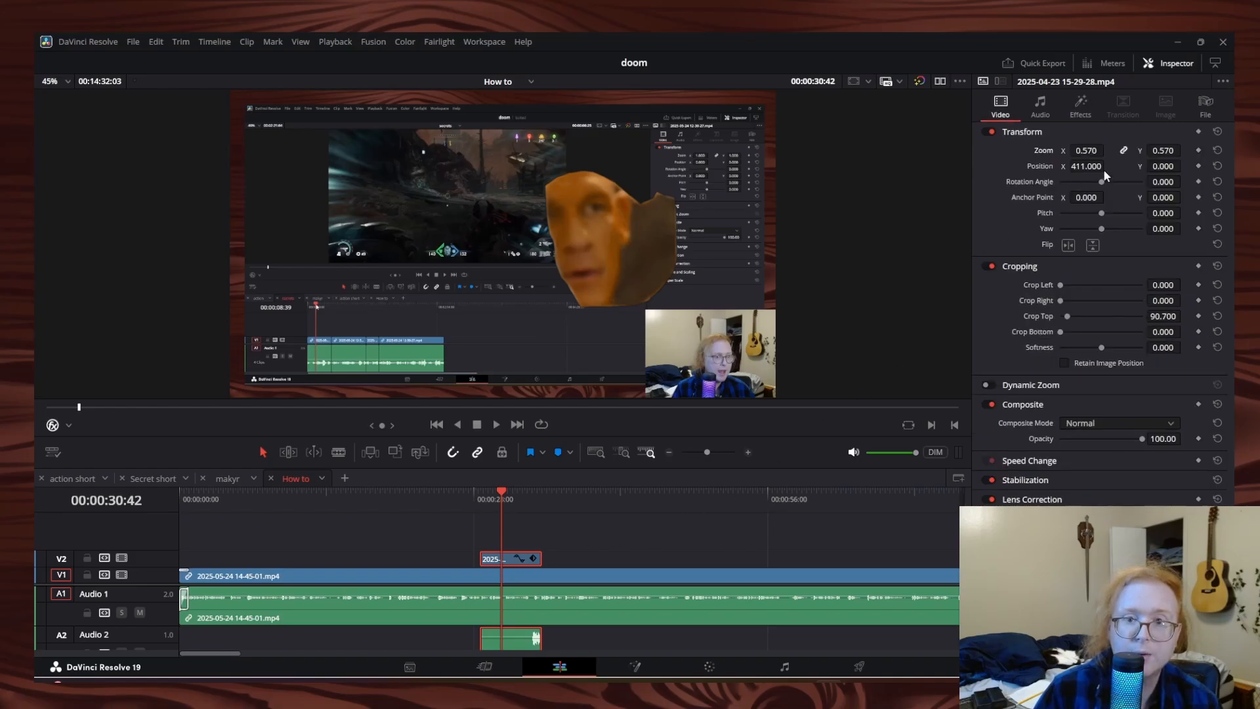
pyautogui.moveTo(1084, 150); pyautogui.dragTo(1214, 164)
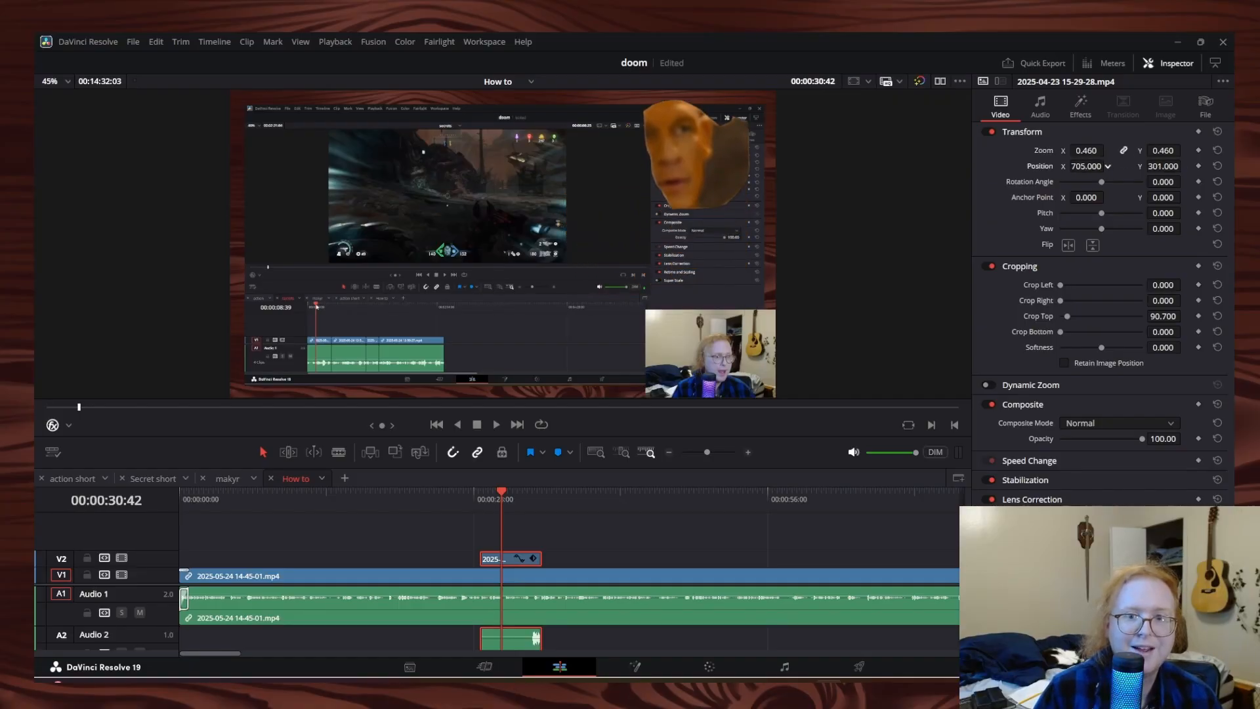
pyautogui.moveTo(1091, 166); pyautogui.dragTo(774, 166)
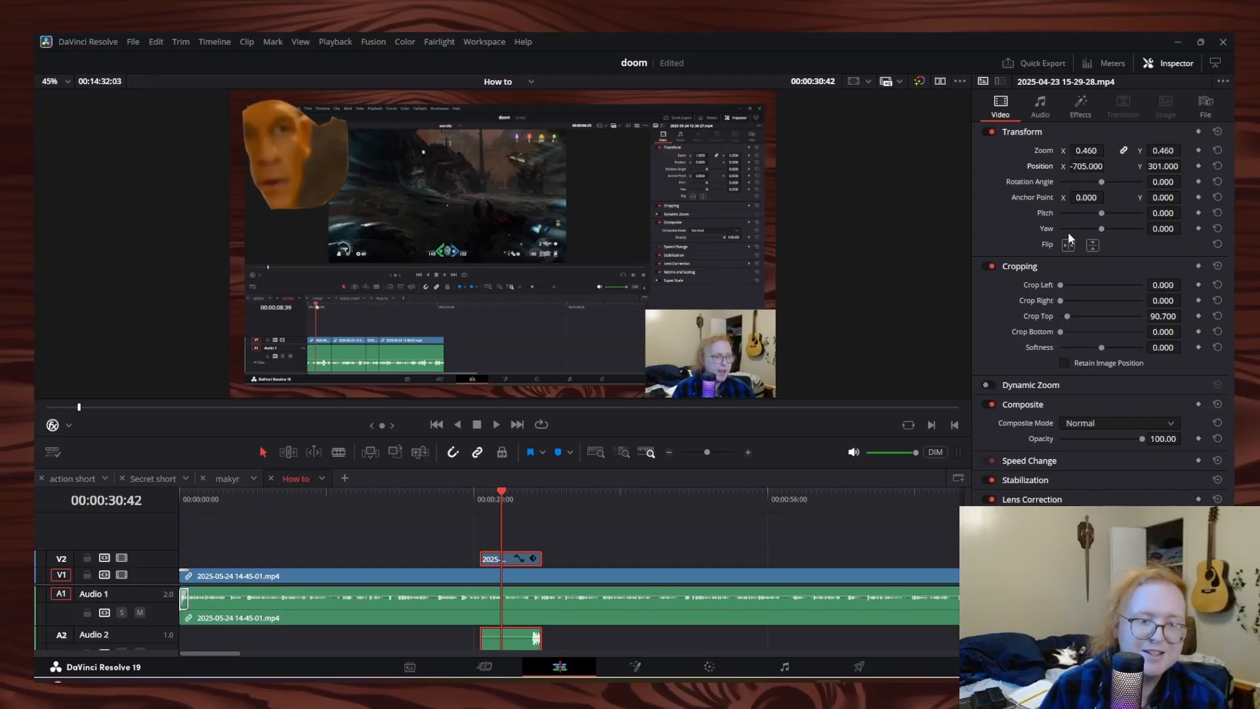
pyautogui.hotkey('ctrl', 's')
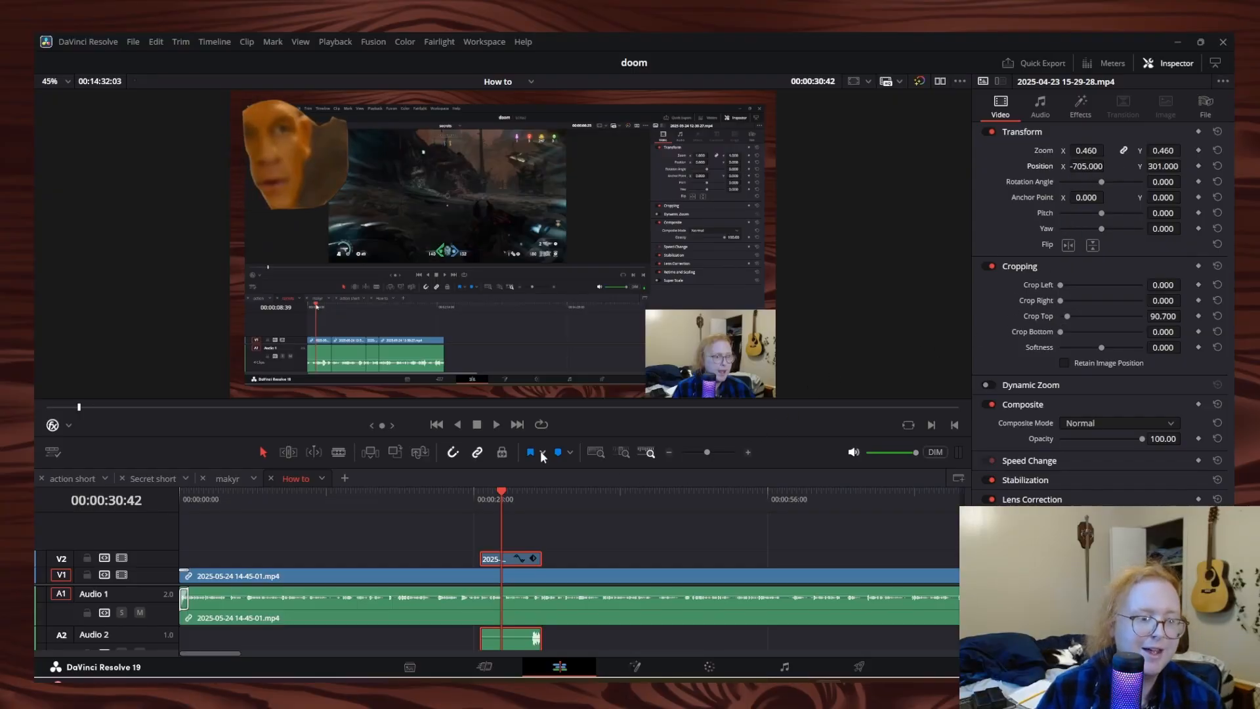
# Play the timeline from 00:00:27:36 past the end of the repositioned green-screen clip
pyautogui.moveTo(496, 489); pyautogui.dragTo(470, 490)
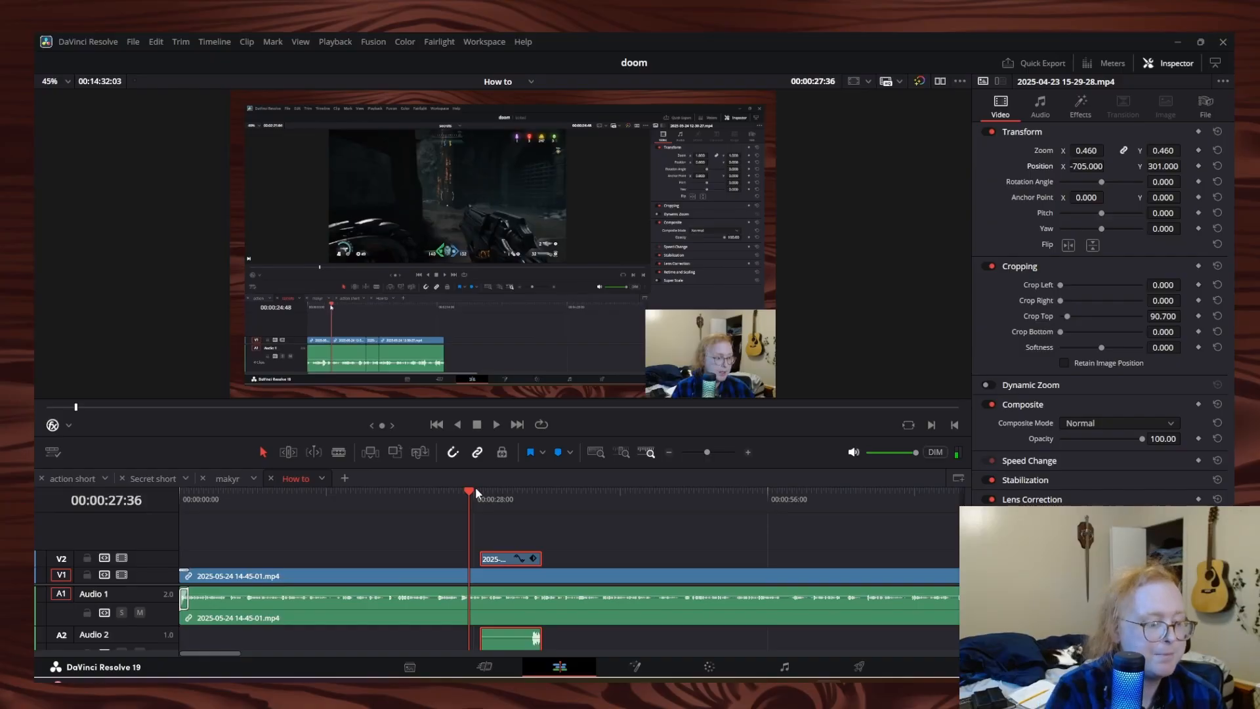
pyautogui.press('space')
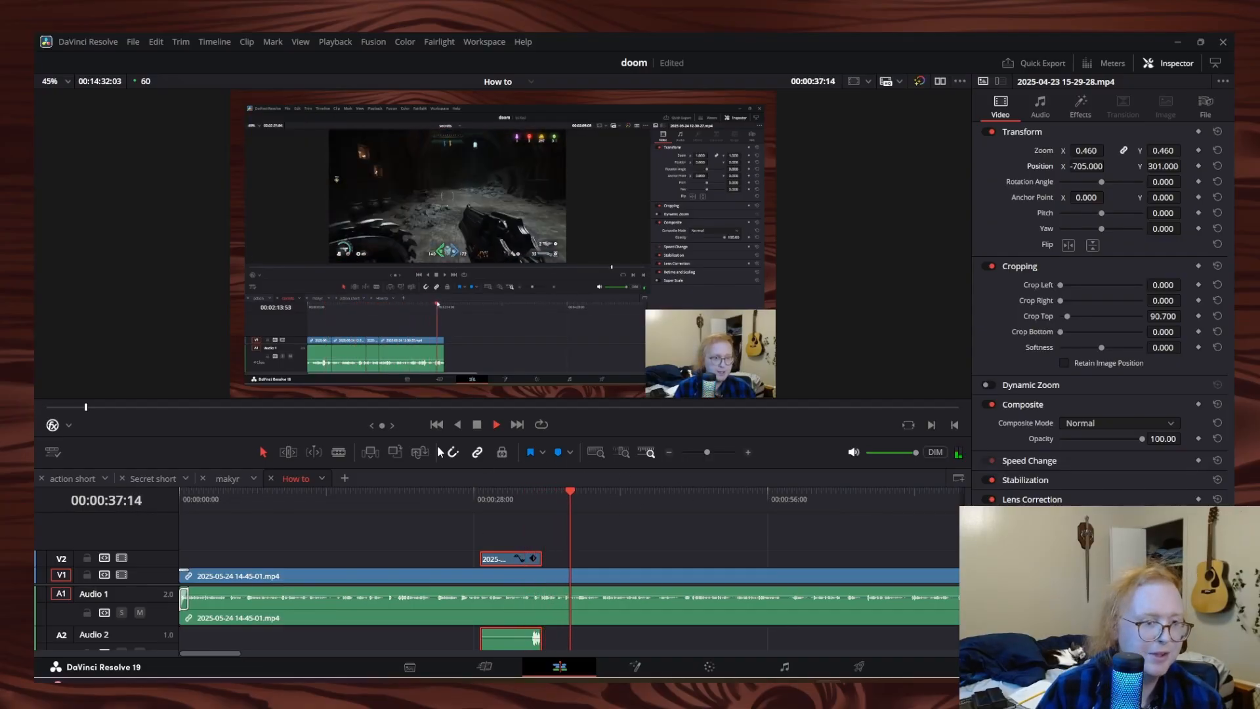
pyautogui.press('space')
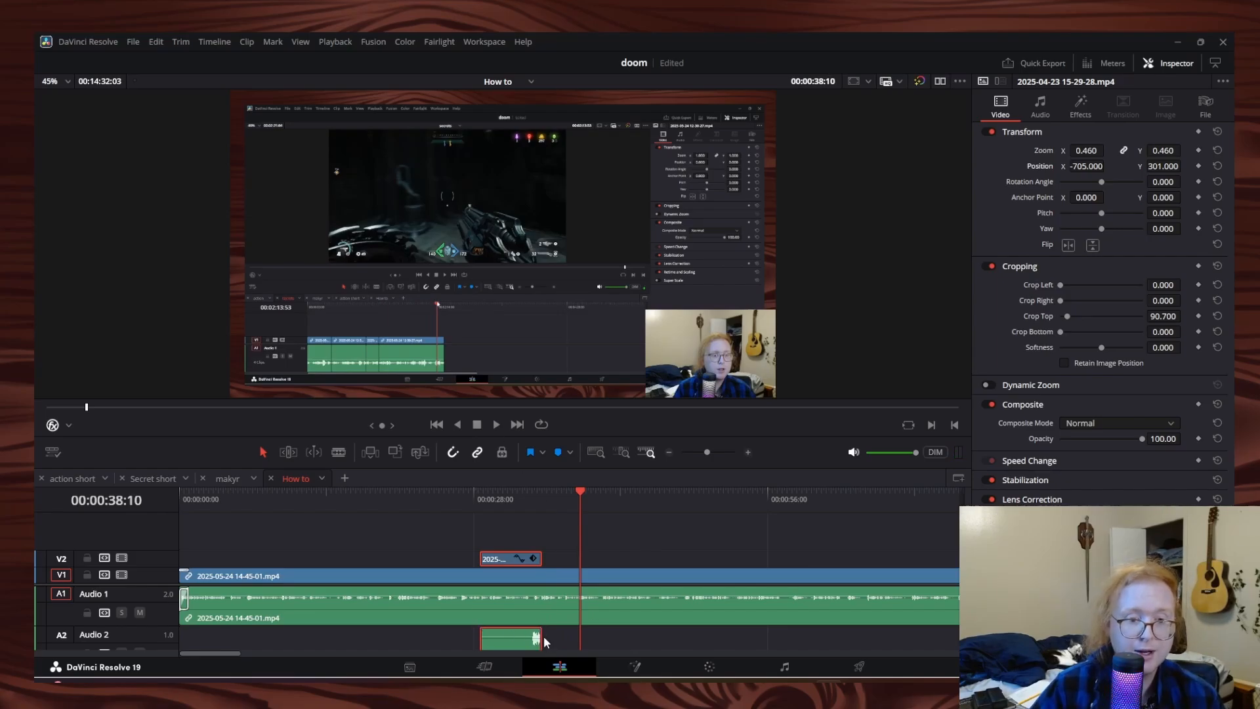
# Add a 30-frame cross fade at the end of the green-screen clip on V2 and A2
pyautogui.click(519, 541)
pyautogui.moveTo(516, 495)
pyautogui.mouseDown()
pyautogui.moveTo(543, 491)
pyautogui.moveTo(529, 493)
pyautogui.mouseUp()
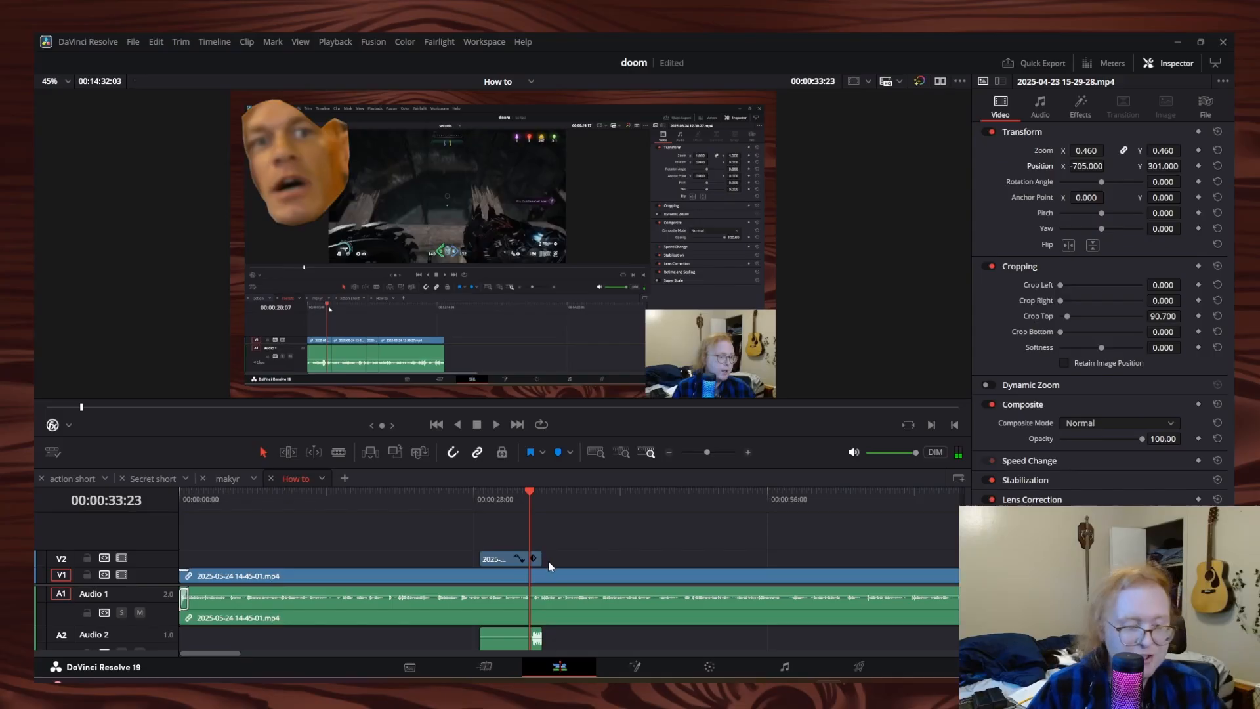
pyautogui.scroll(4, 549, 560)
pyautogui.scroll(1, 553, 561)
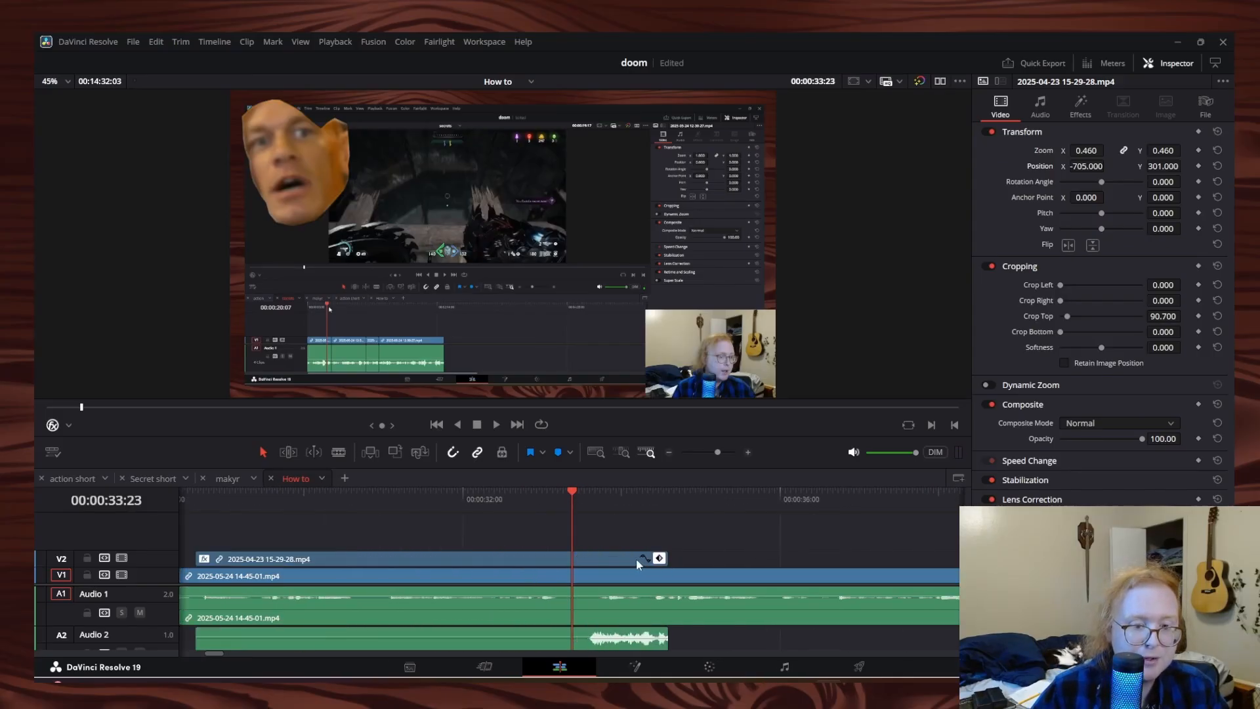
pyautogui.click(641, 561)
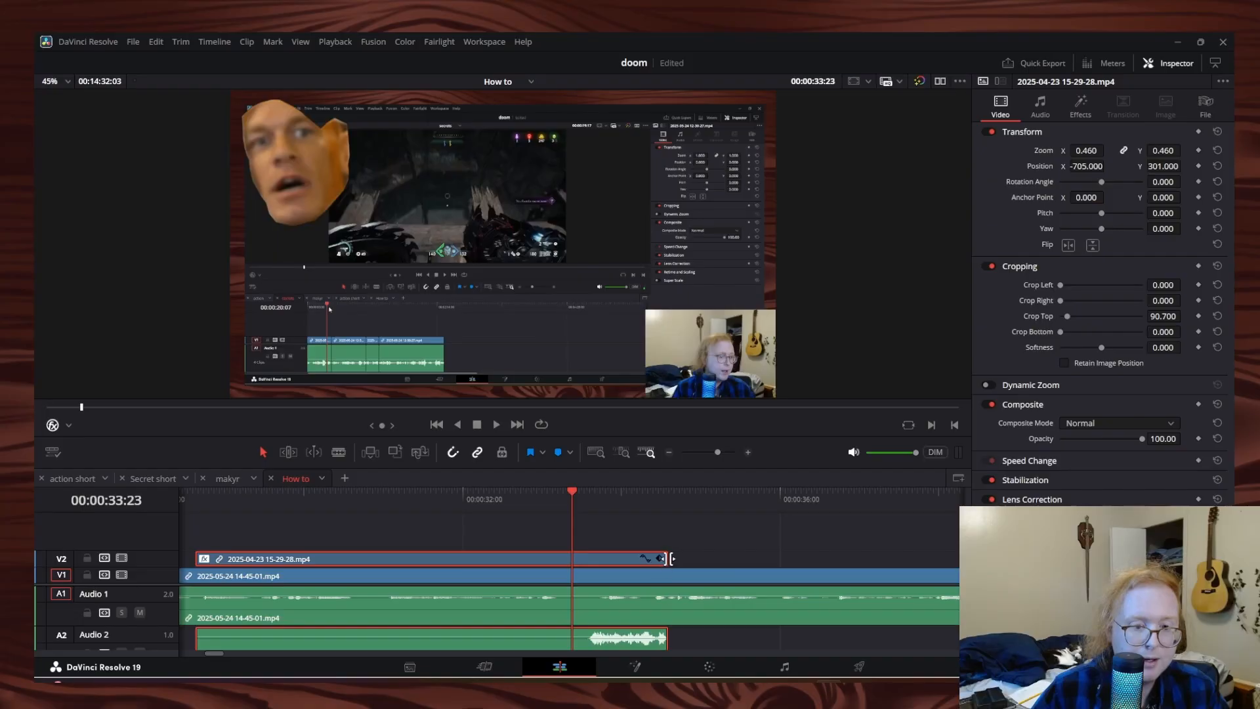
pyautogui.click(663, 646)
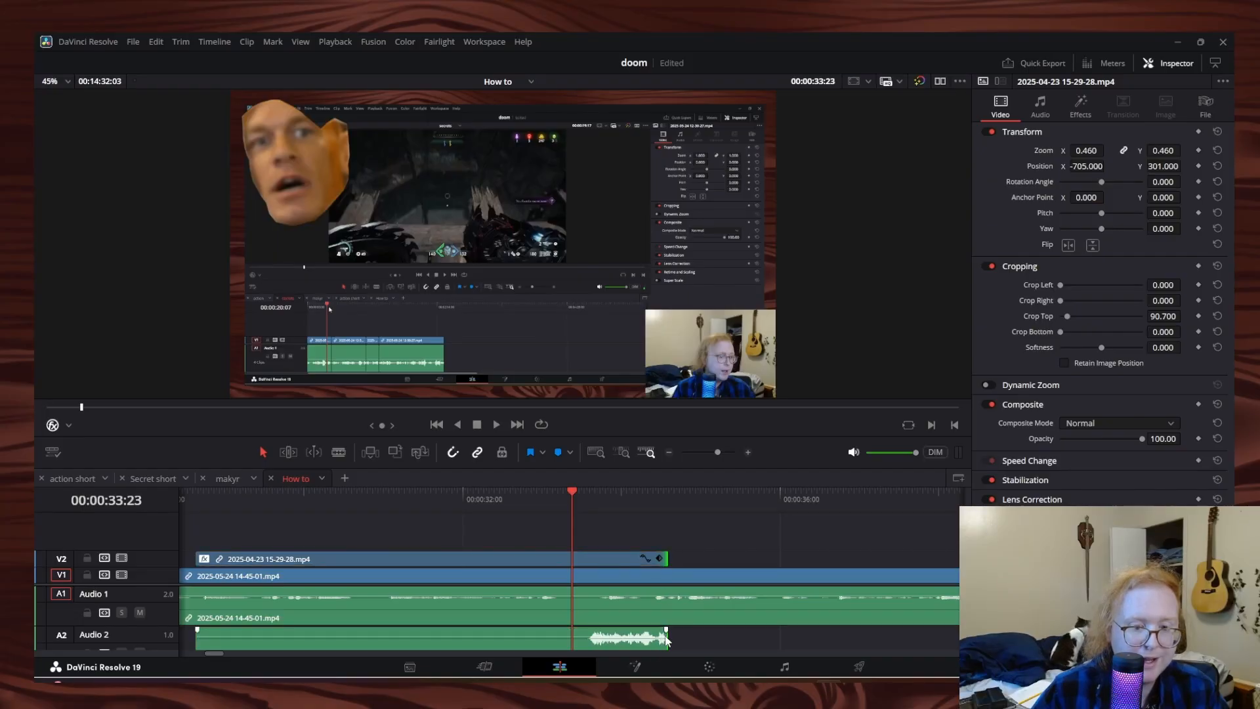
pyautogui.rightClick(662, 640)
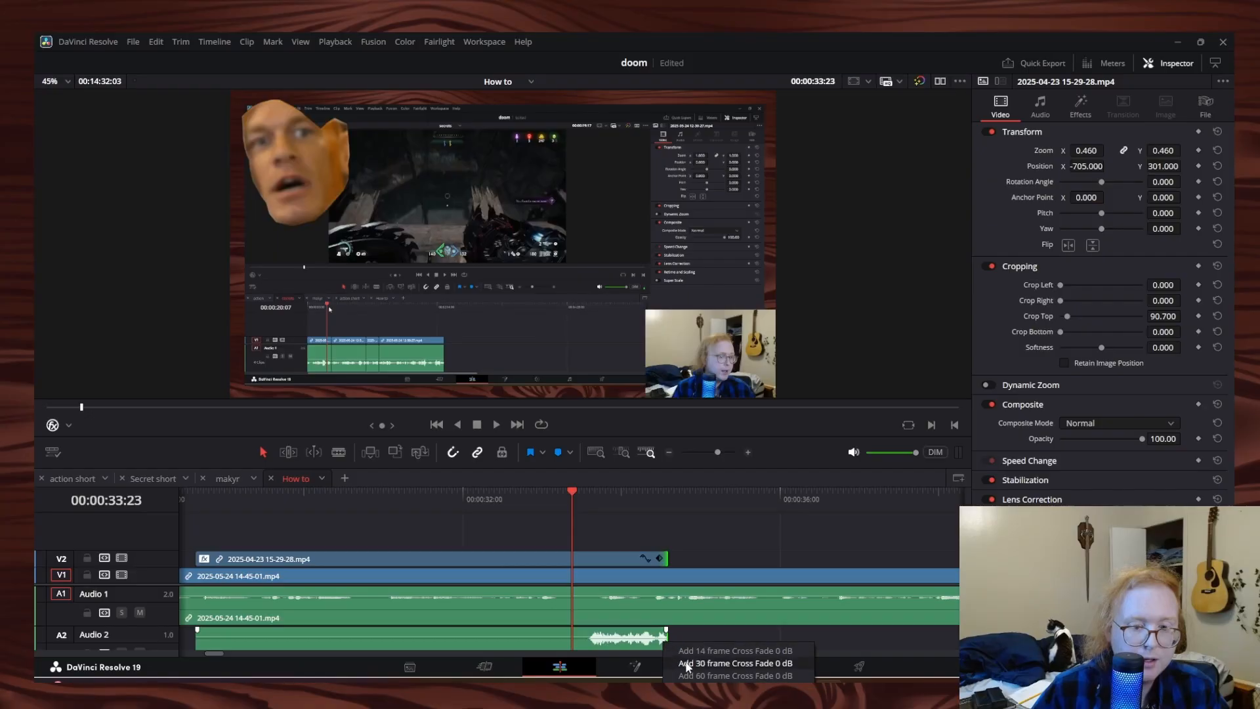
pyautogui.click(687, 664)
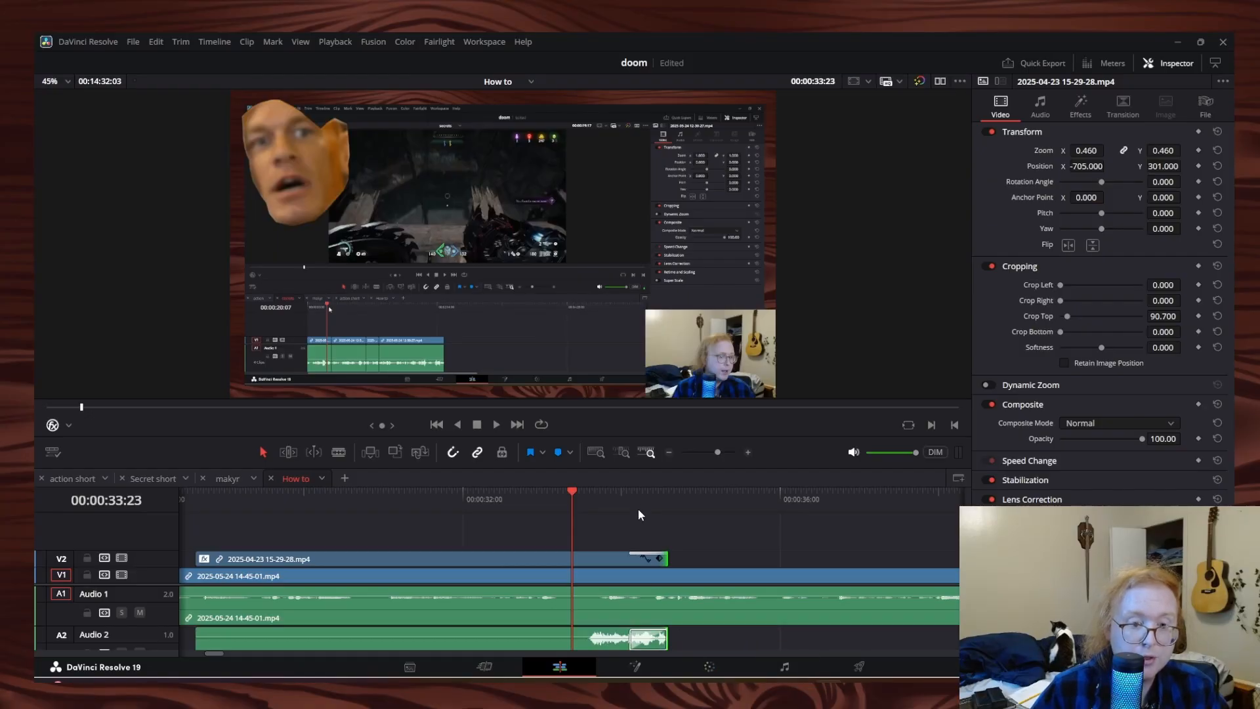
# Play back the end of the green-screen clip to check the 30-frame fade-out
pyautogui.press('space')
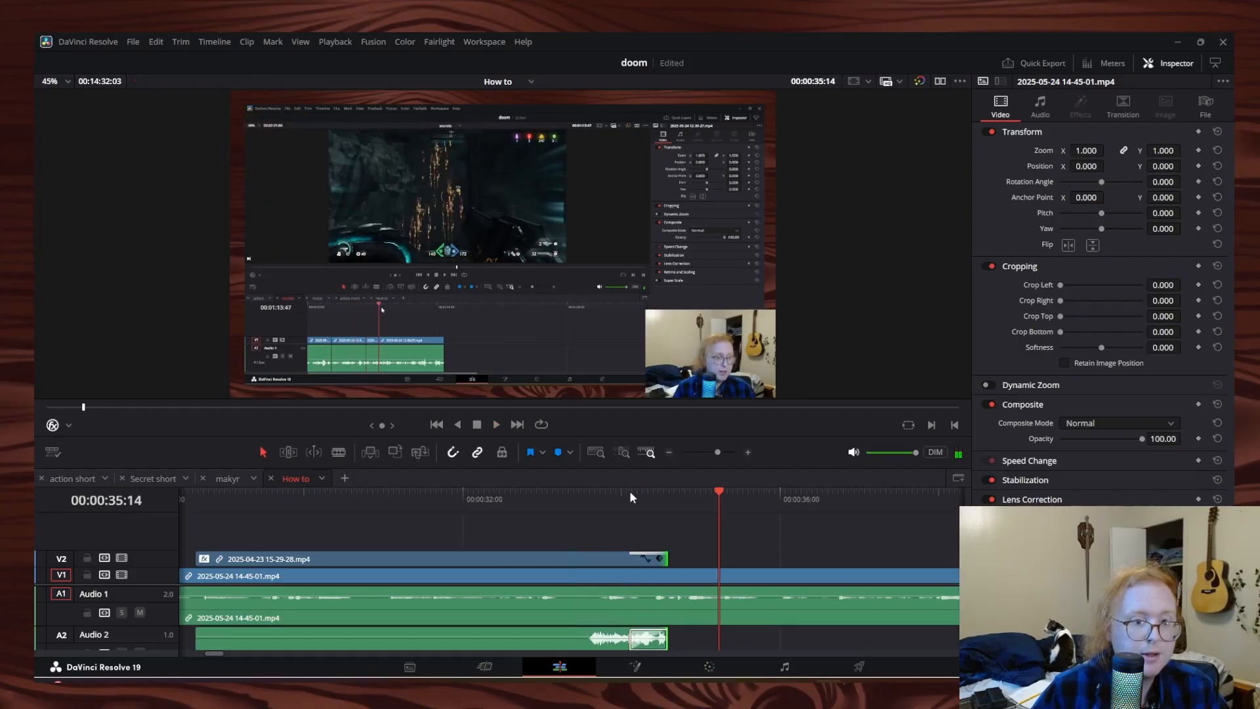
pyautogui.click(634, 493)
pyautogui.click(604, 500)
pyautogui.press('space')
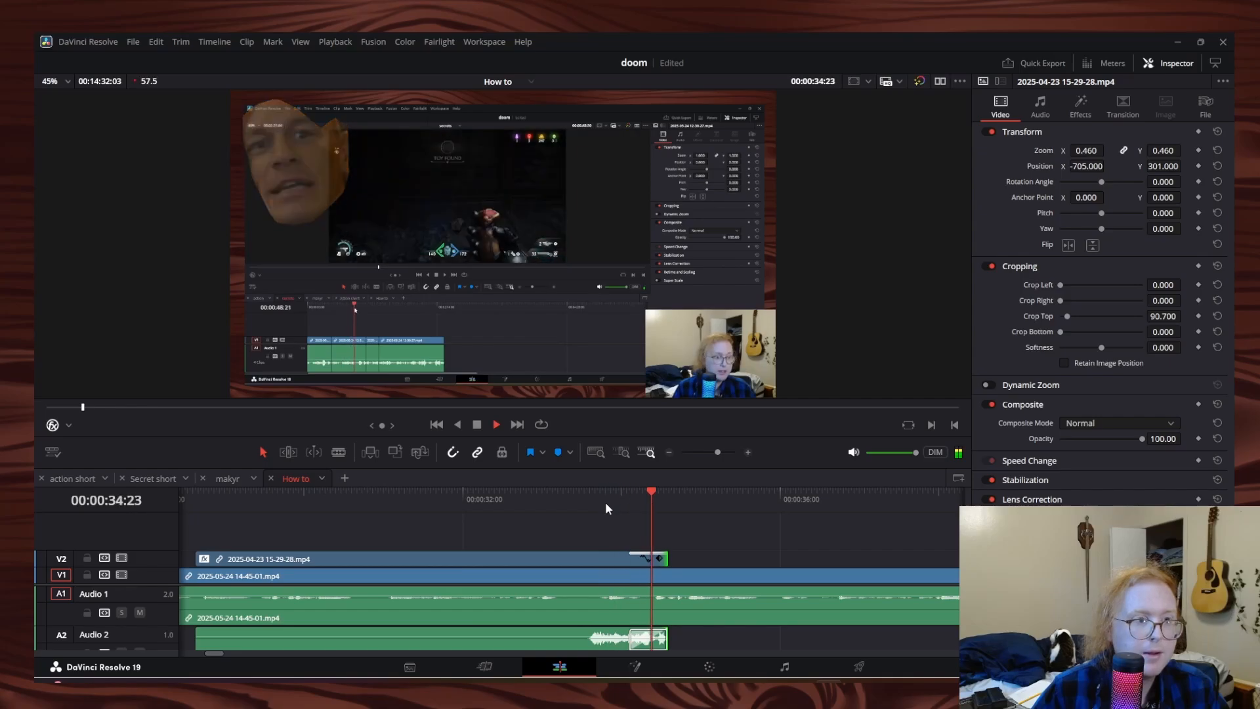
pyautogui.press('space')
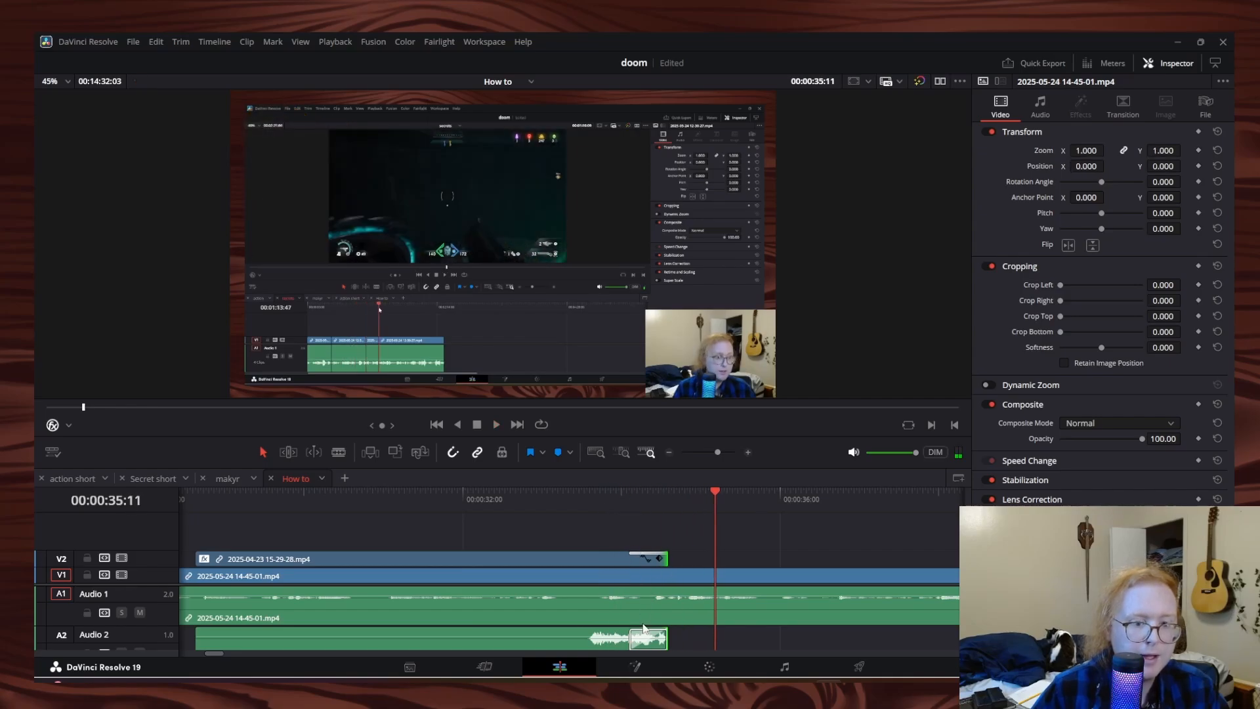
# Shorten the green-screen clip's end fade to 15 frames and play it back
pyautogui.moveTo(631, 637); pyautogui.dragTo(650, 638)
pyautogui.click(624, 502)
pyautogui.press('space')
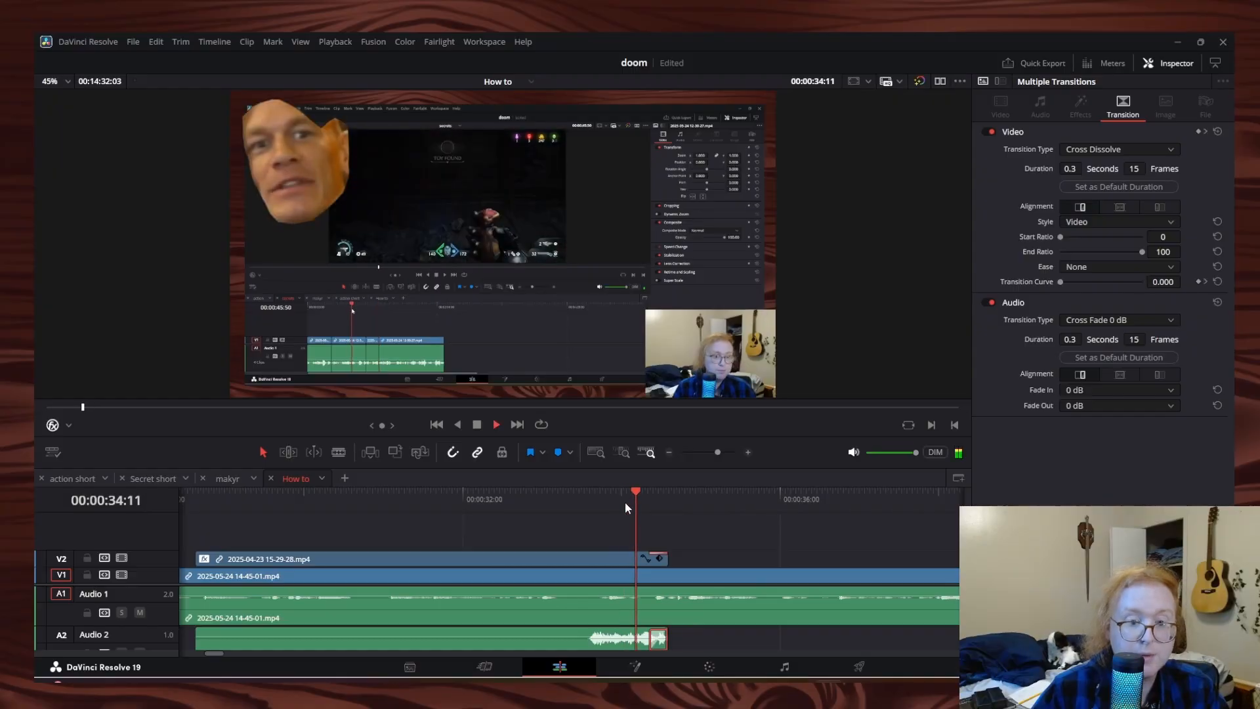
pyautogui.press('space')
pyautogui.click(588, 492)
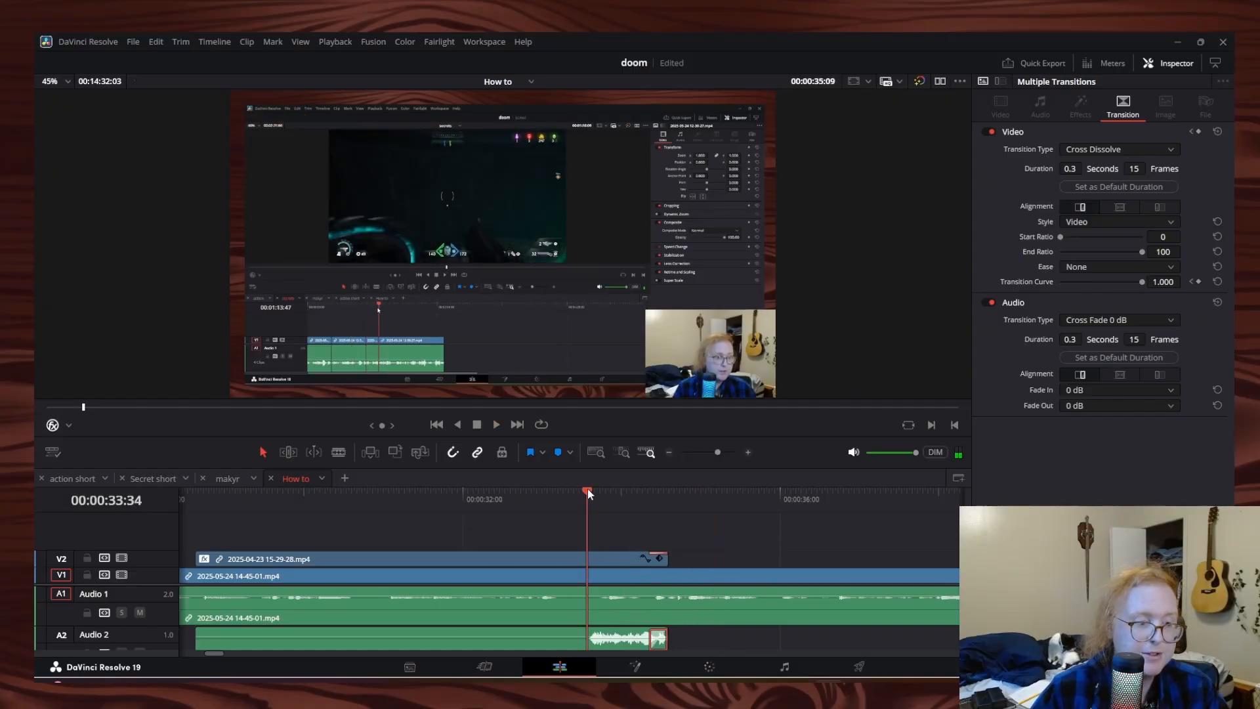
# Shorten the green-screen clip's end fade to 9 frames for video and audio, and play it back
pyautogui.moveTo(653, 634); pyautogui.dragTo(659, 635)
pyautogui.click(640, 495)
pyautogui.click(610, 498)
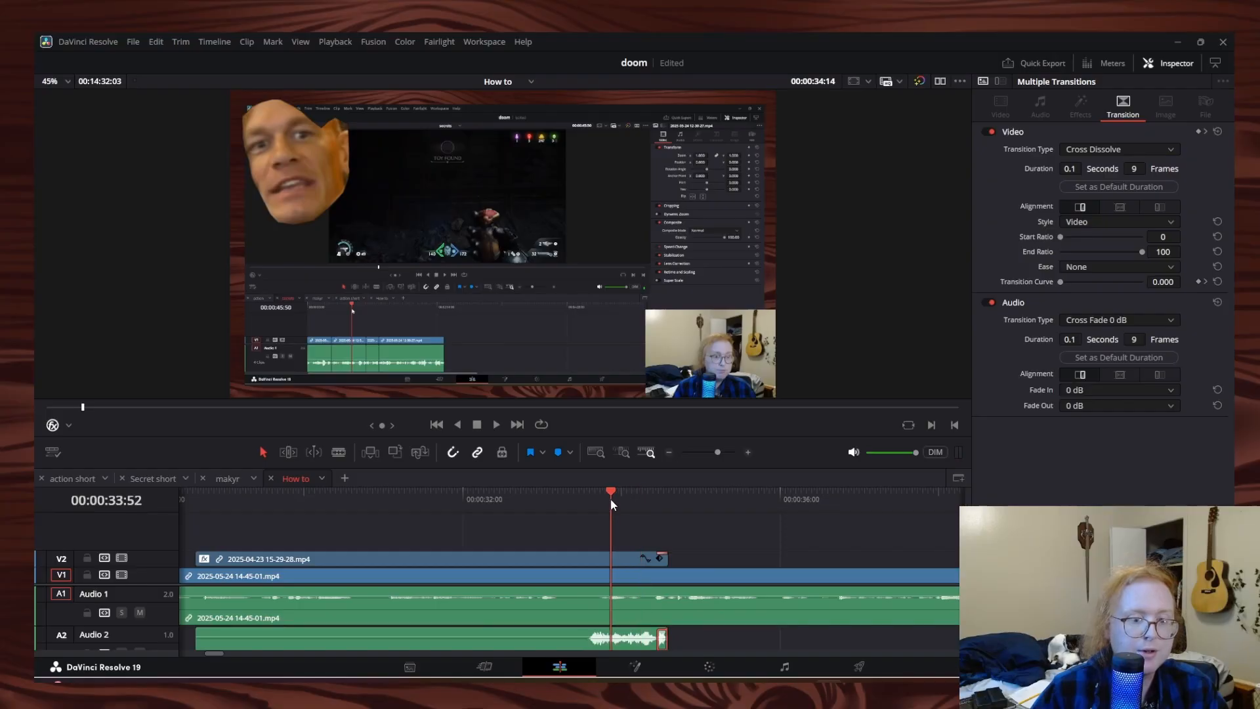
pyautogui.press('space')
pyautogui.press('space')
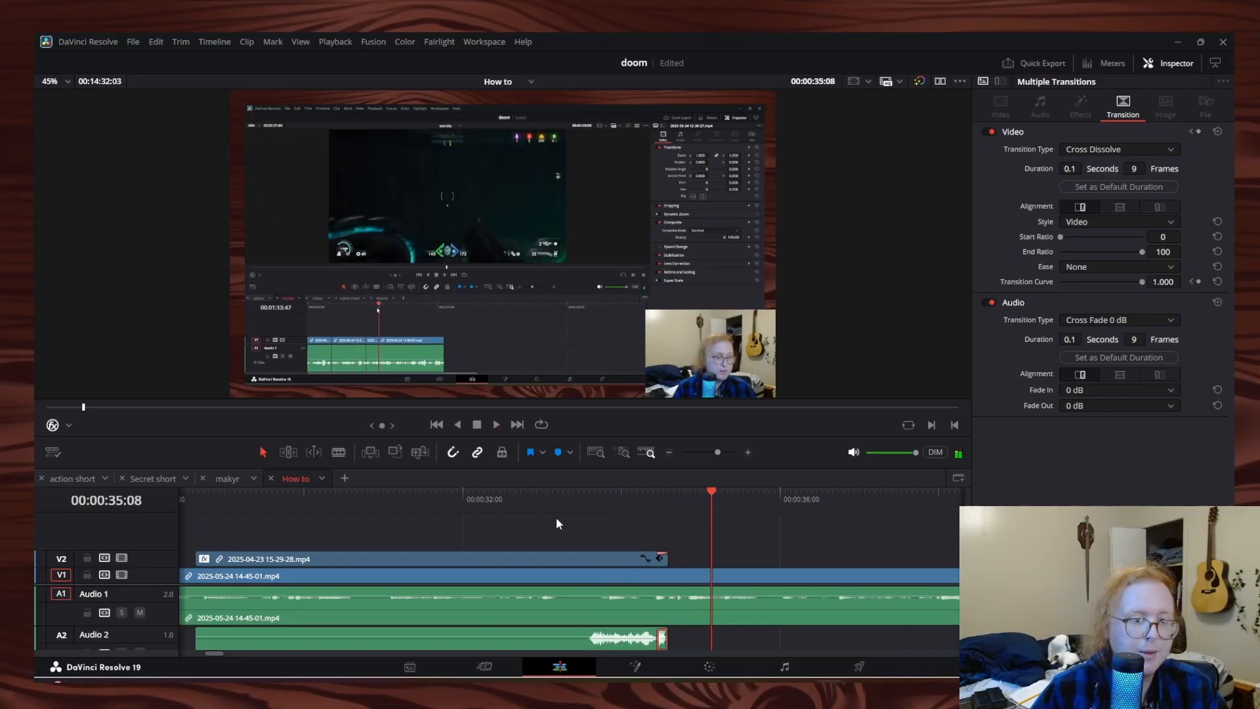
# Play the whole green-screen overlay from just before its start through its fade-out
pyautogui.scroll(-2, 471, 582)
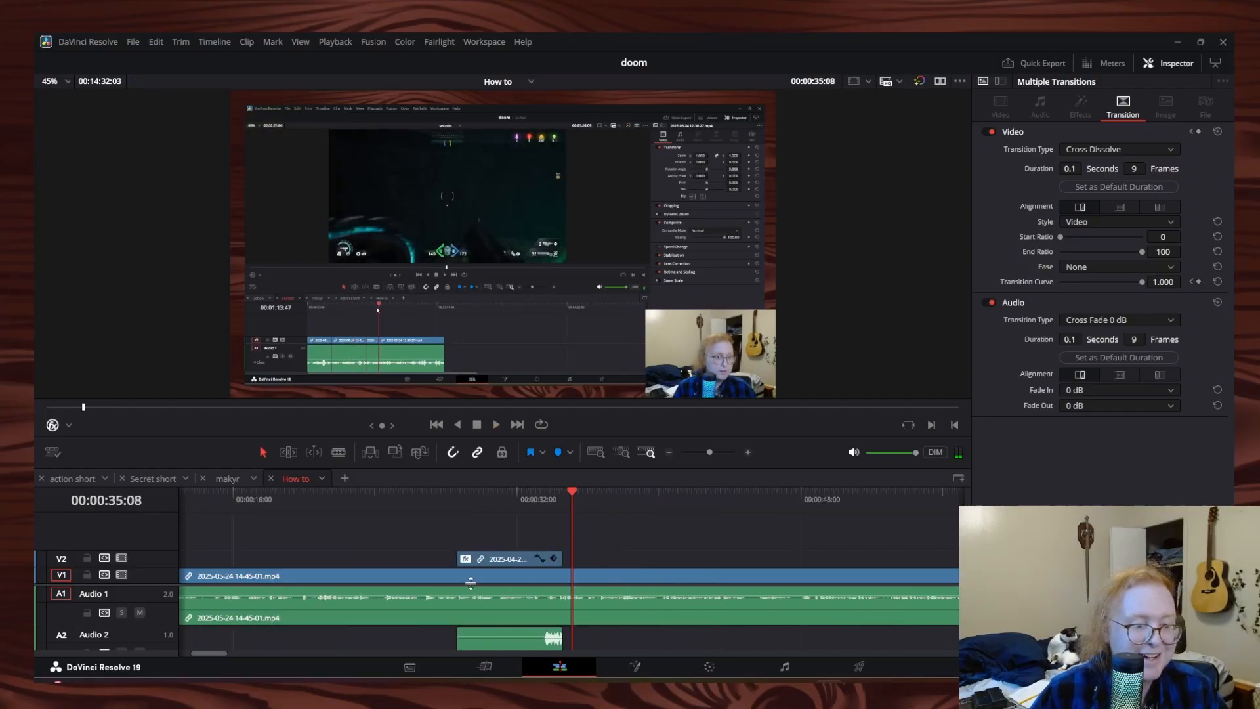
pyautogui.moveTo(447, 492); pyautogui.dragTo(439, 497)
pyautogui.press('space')
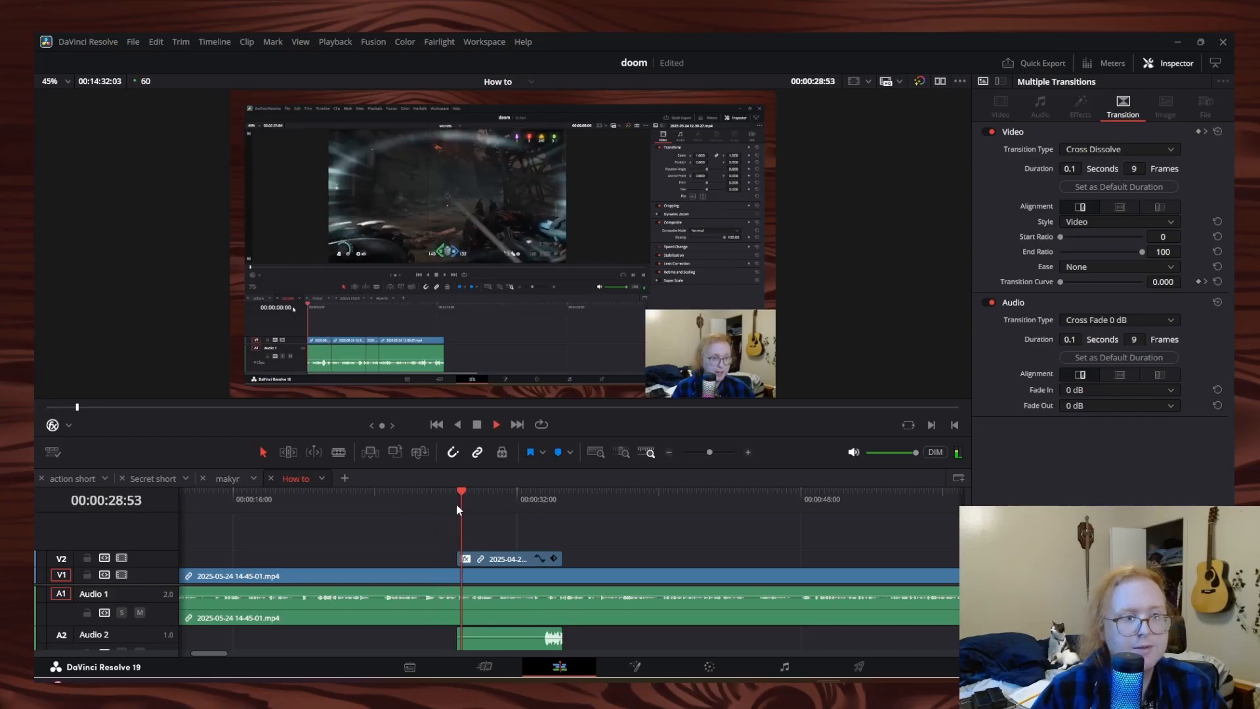
pyautogui.press('space')
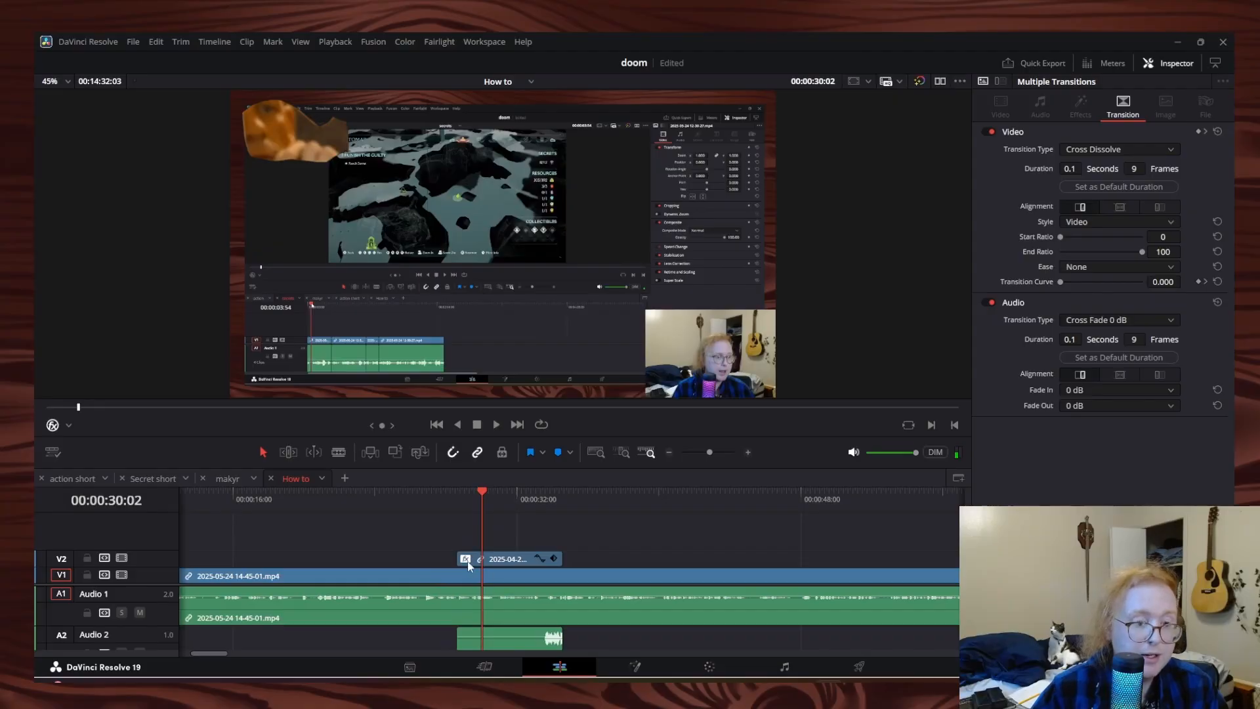
pyautogui.click(451, 492)
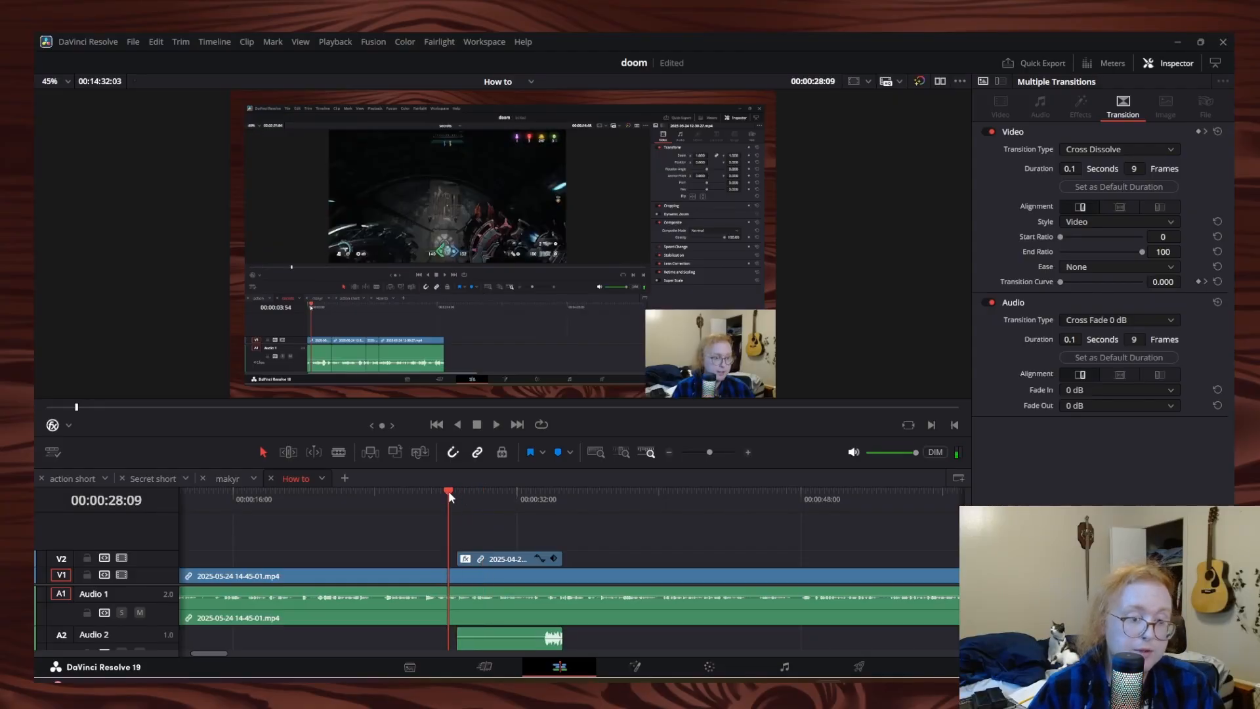
pyautogui.press('space')
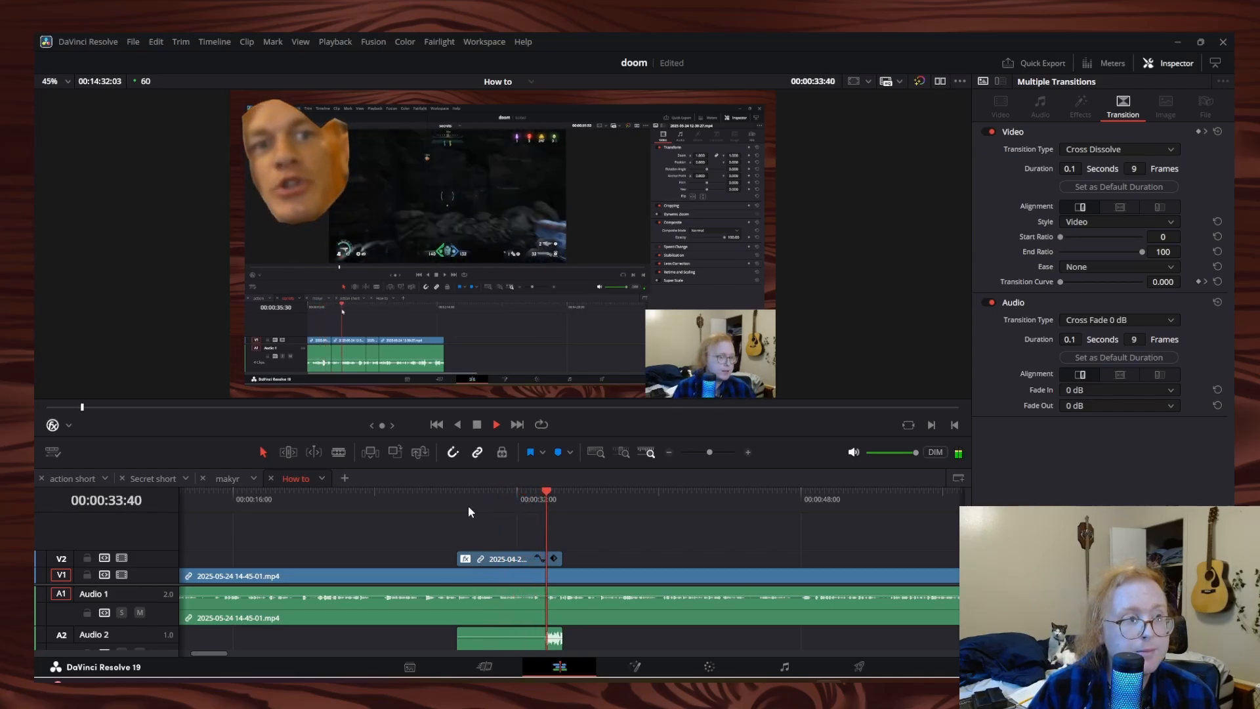
pyautogui.click(476, 425)
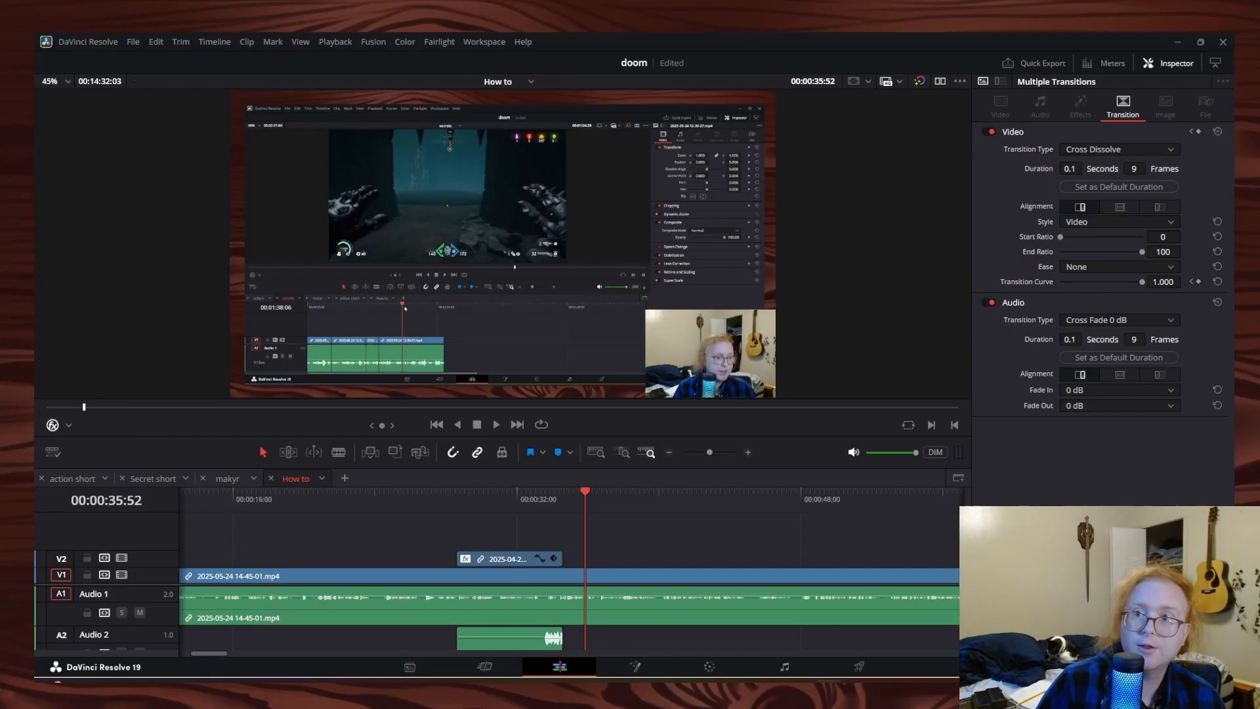
pyautogui.moveTo(617, 540); pyautogui.dragTo(601, 558)
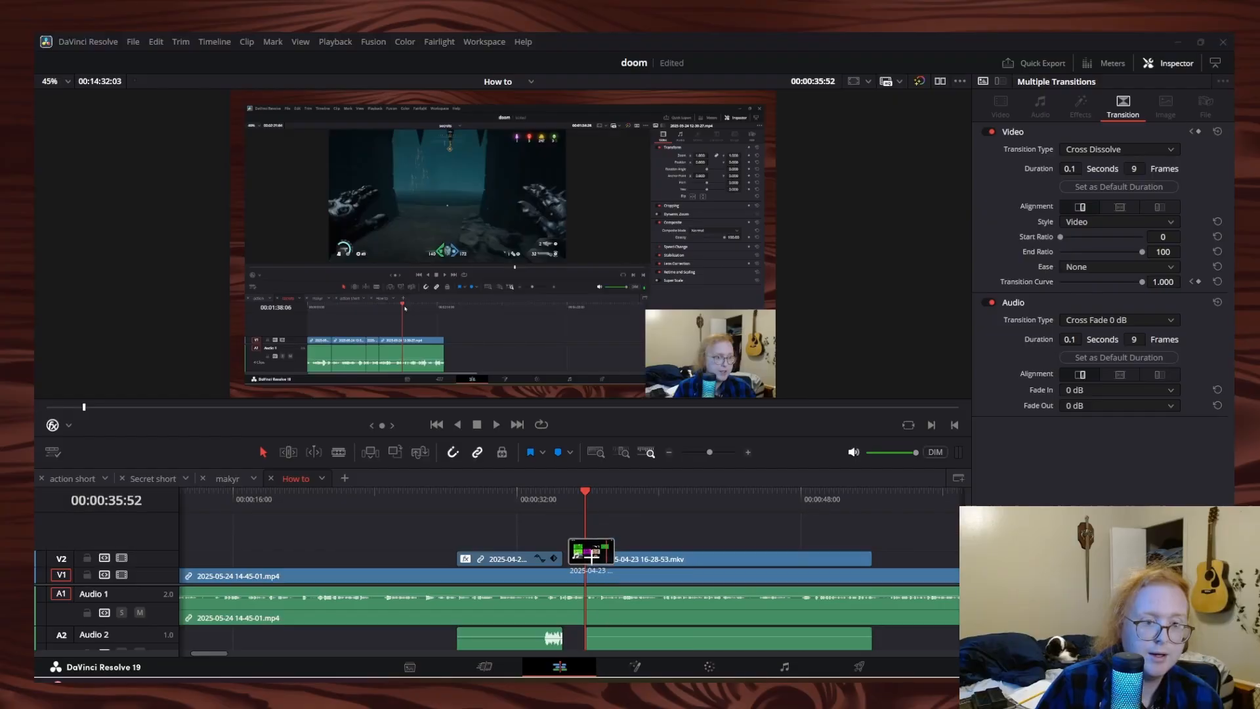
pyautogui.click(612, 492)
pyautogui.moveTo(611, 492)
pyautogui.mouseDown()
pyautogui.moveTo(754, 495)
pyautogui.moveTo(595, 492)
pyautogui.moveTo(627, 490)
pyautogui.mouseUp()
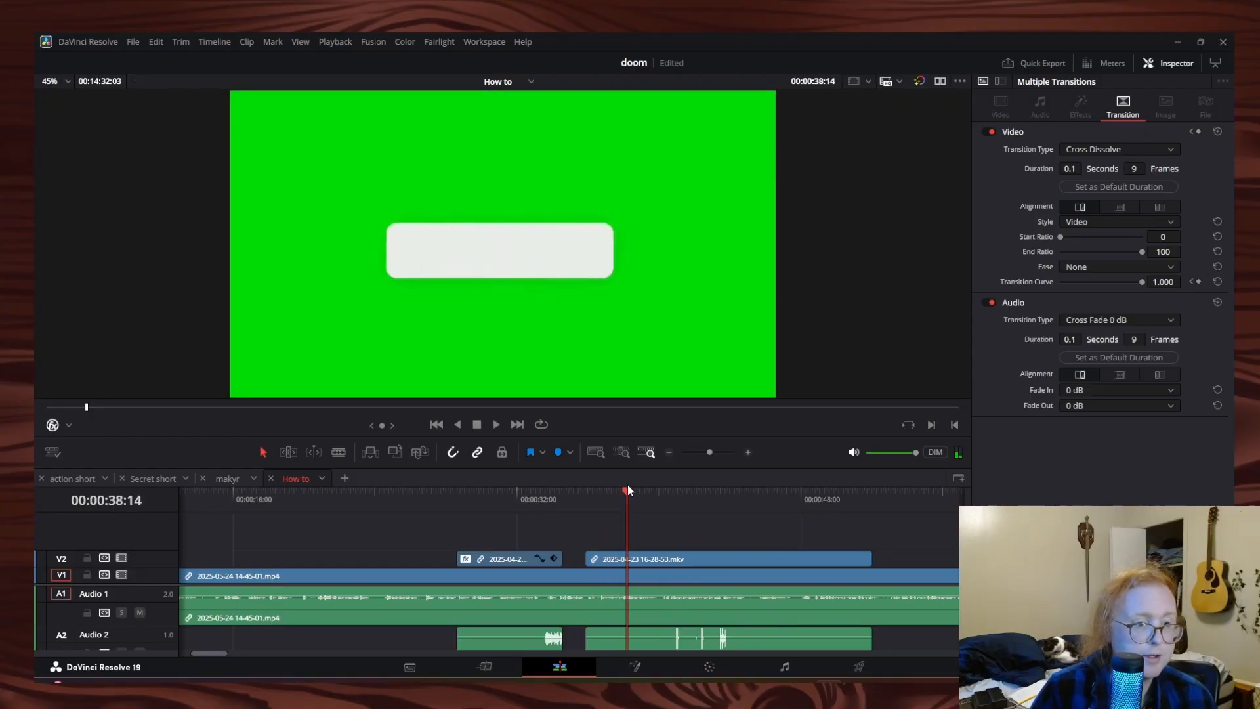
pyautogui.click(652, 558)
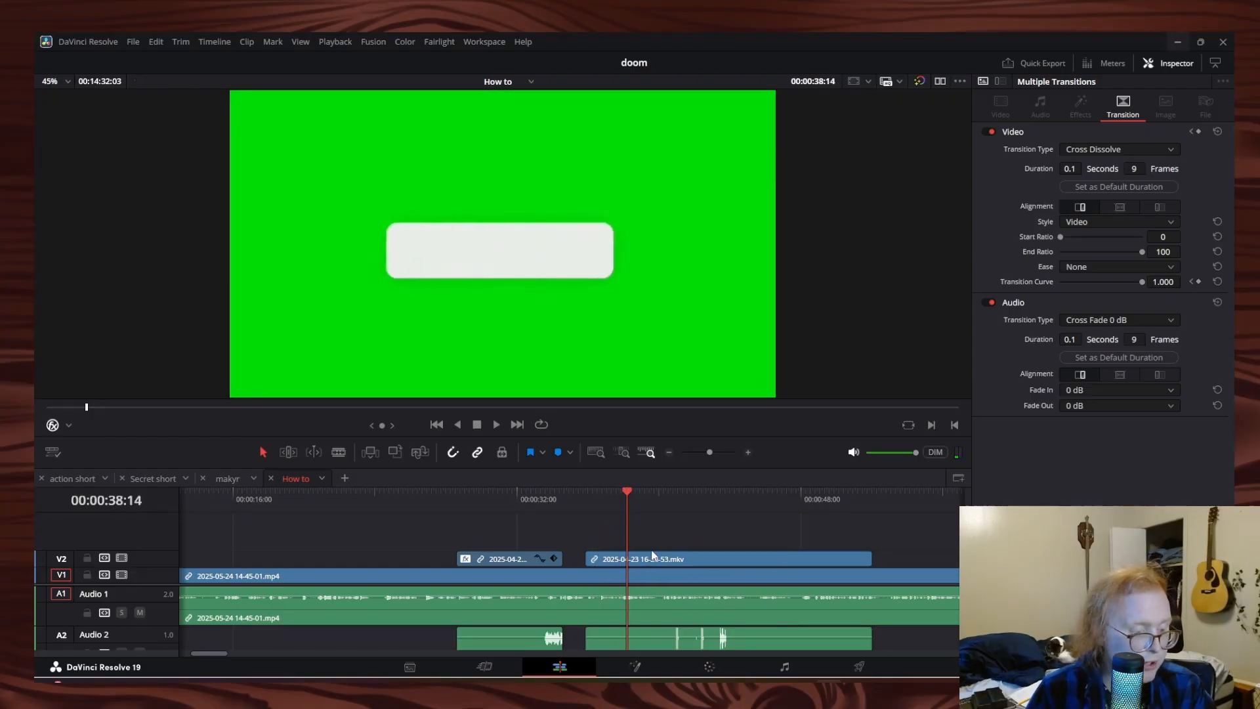
pyautogui.press('Delete')
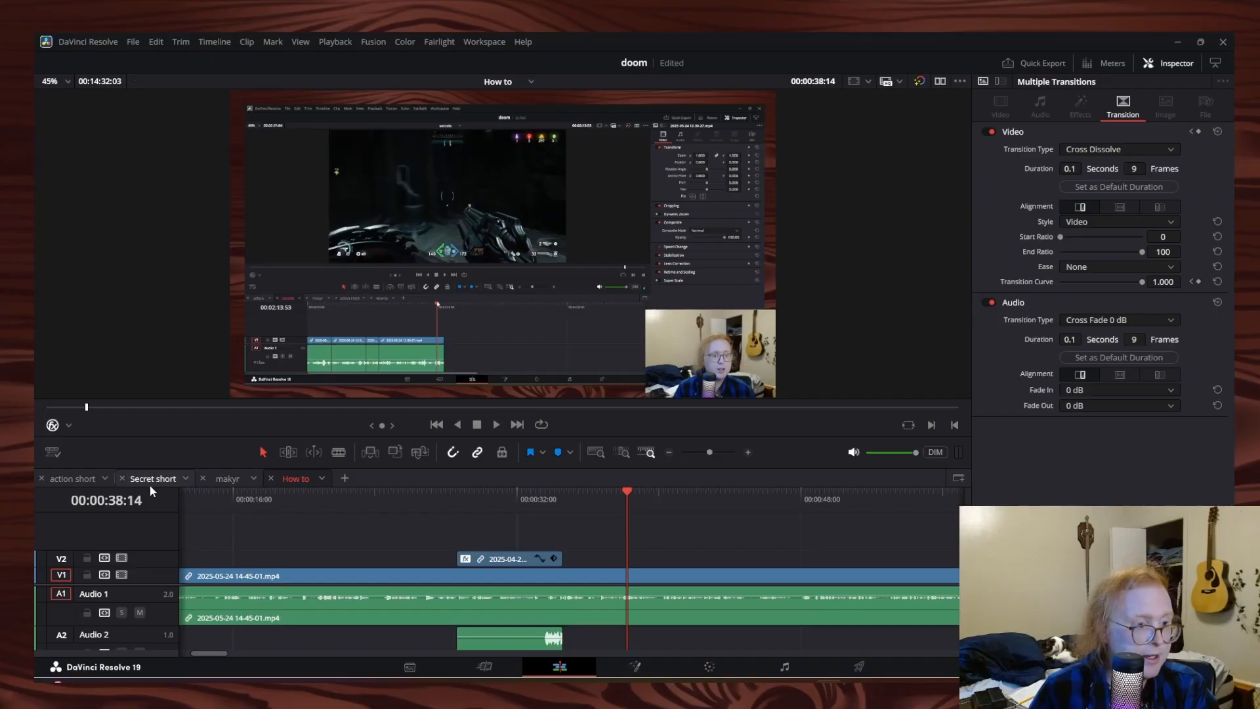
# Copy the subscribe clip's V3 video and A2 audio from the action short timeline and paste them into How to at 00:00:38:14
pyautogui.click(80, 477)
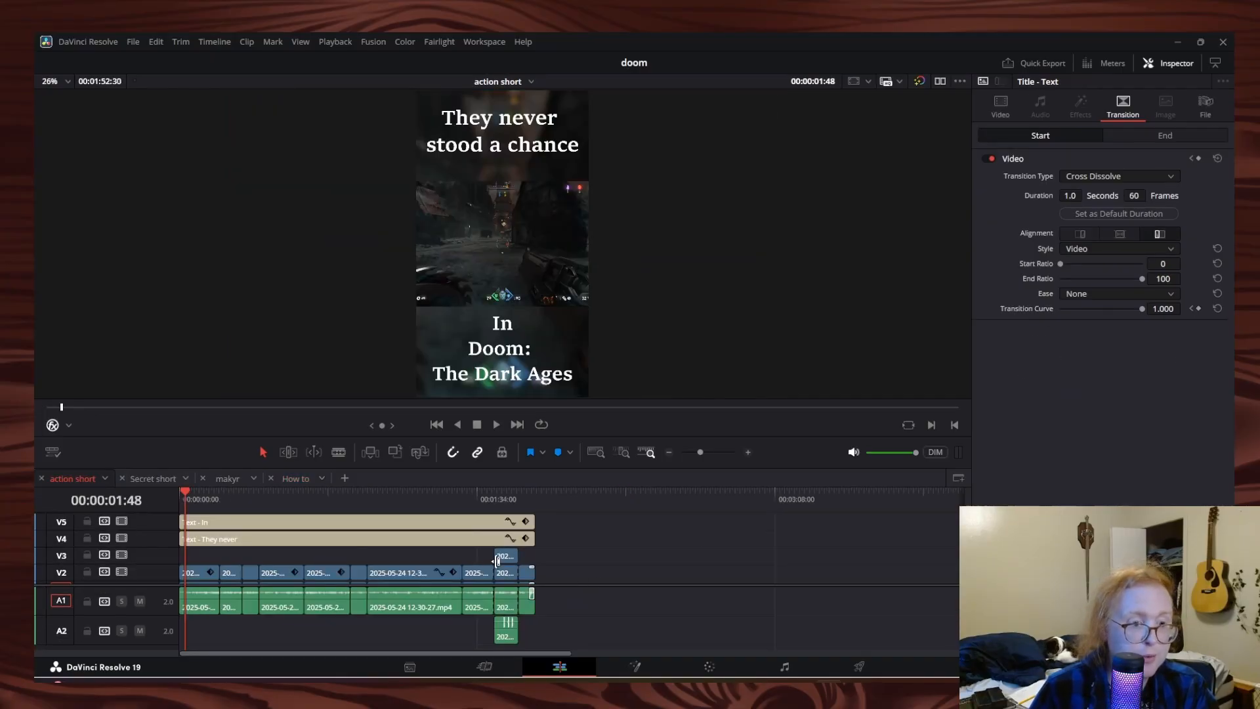
pyautogui.click(506, 560)
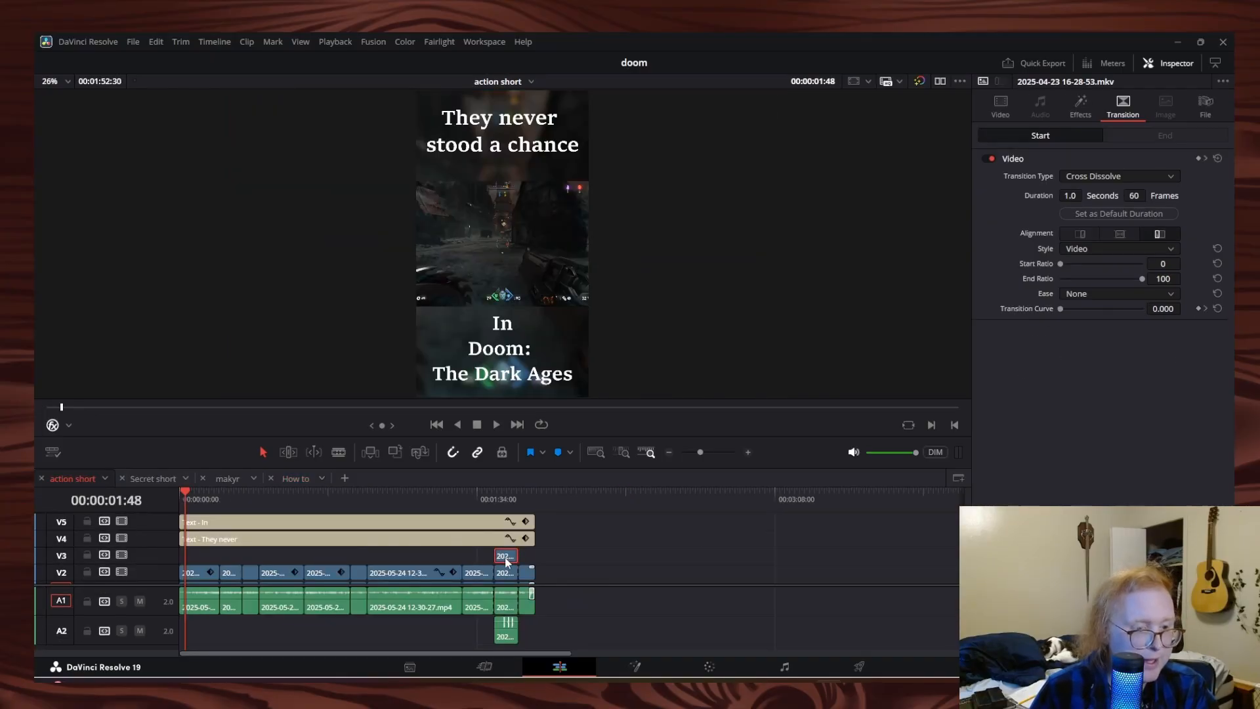
pyautogui.keyDown('ctrl'); pyautogui.click(506, 638); pyautogui.keyUp('ctrl')
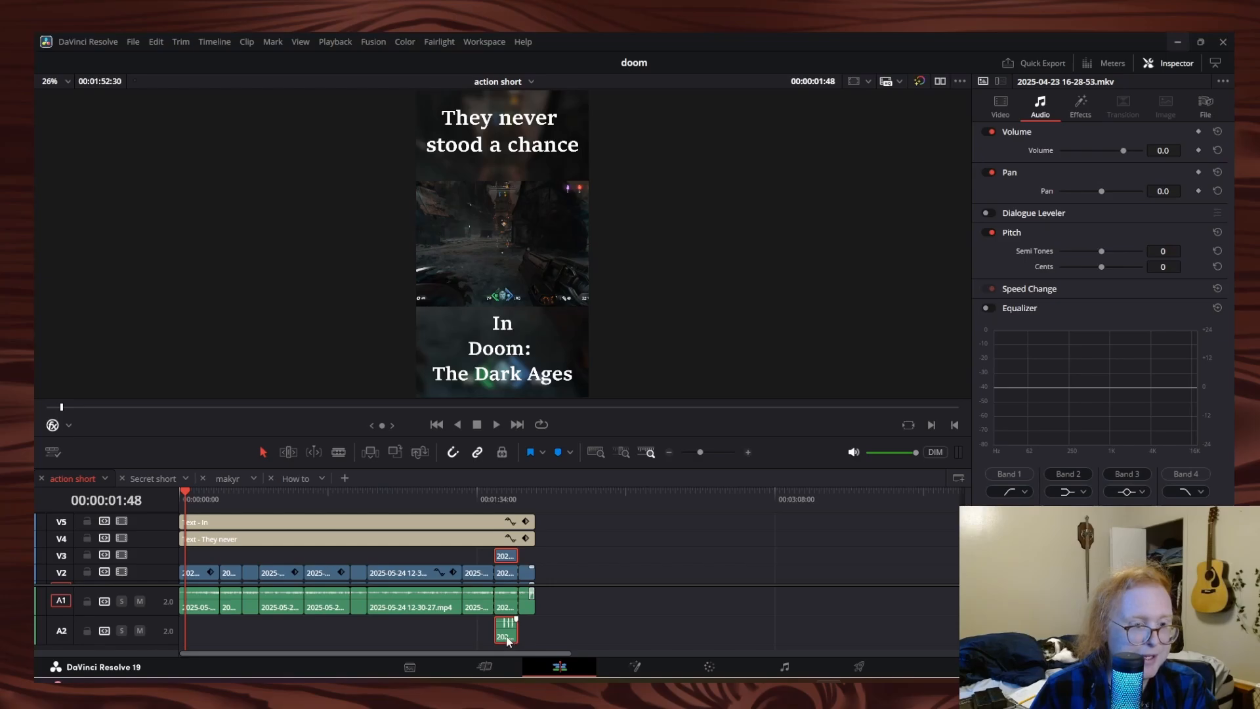
pyautogui.click(303, 478)
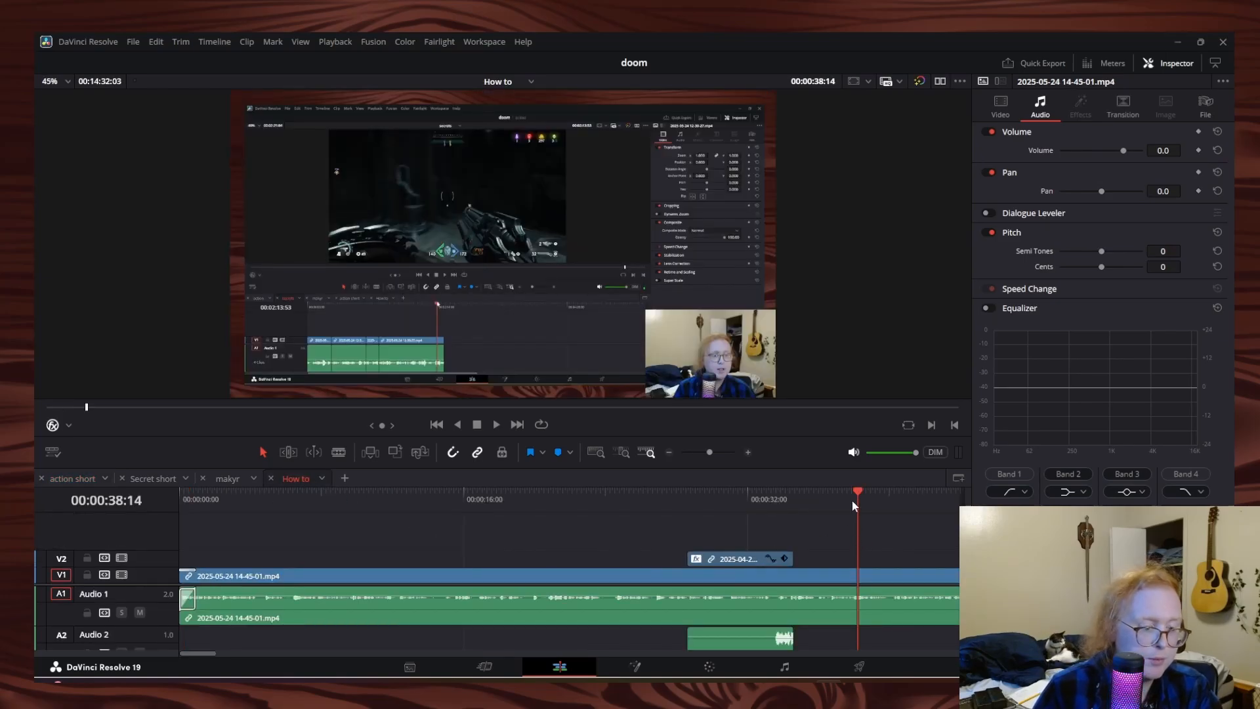
pyautogui.hotkey('ctrl', 'v')
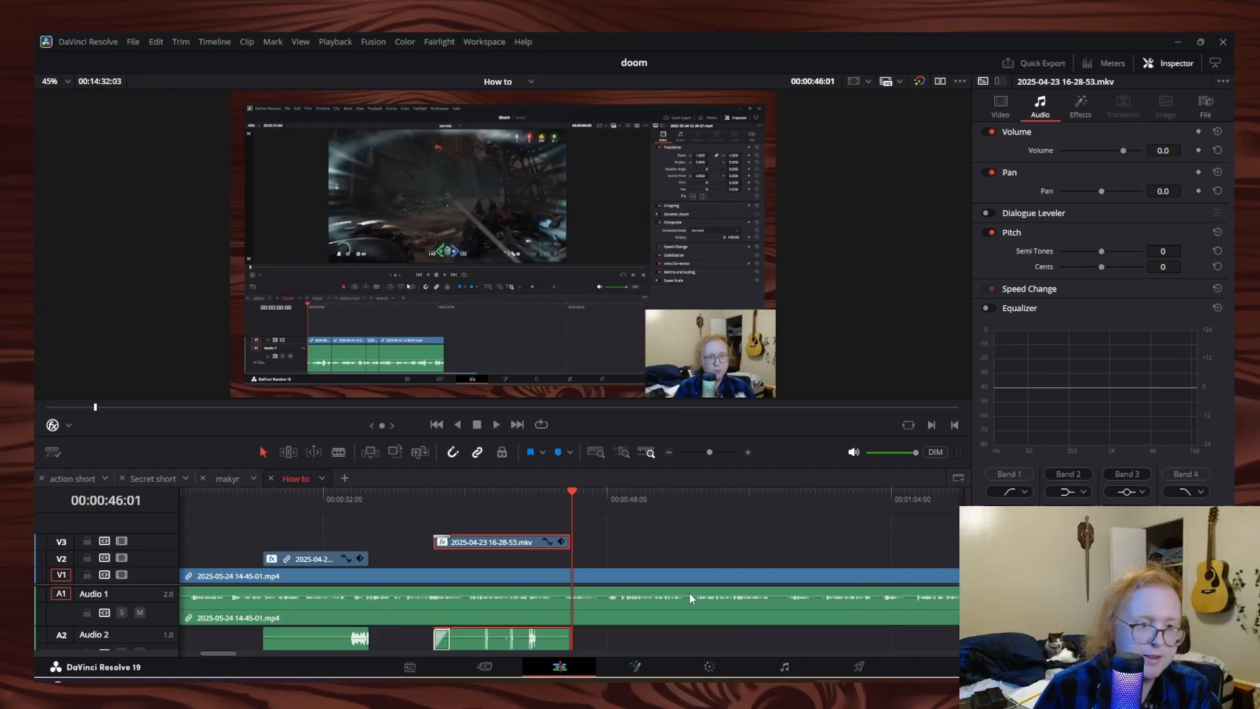
# Move the pasted subscribe clip's video from track V3 down to V2 and scrub through its animation
pyautogui.click(506, 556)
pyautogui.moveTo(506, 544); pyautogui.dragTo(507, 560)
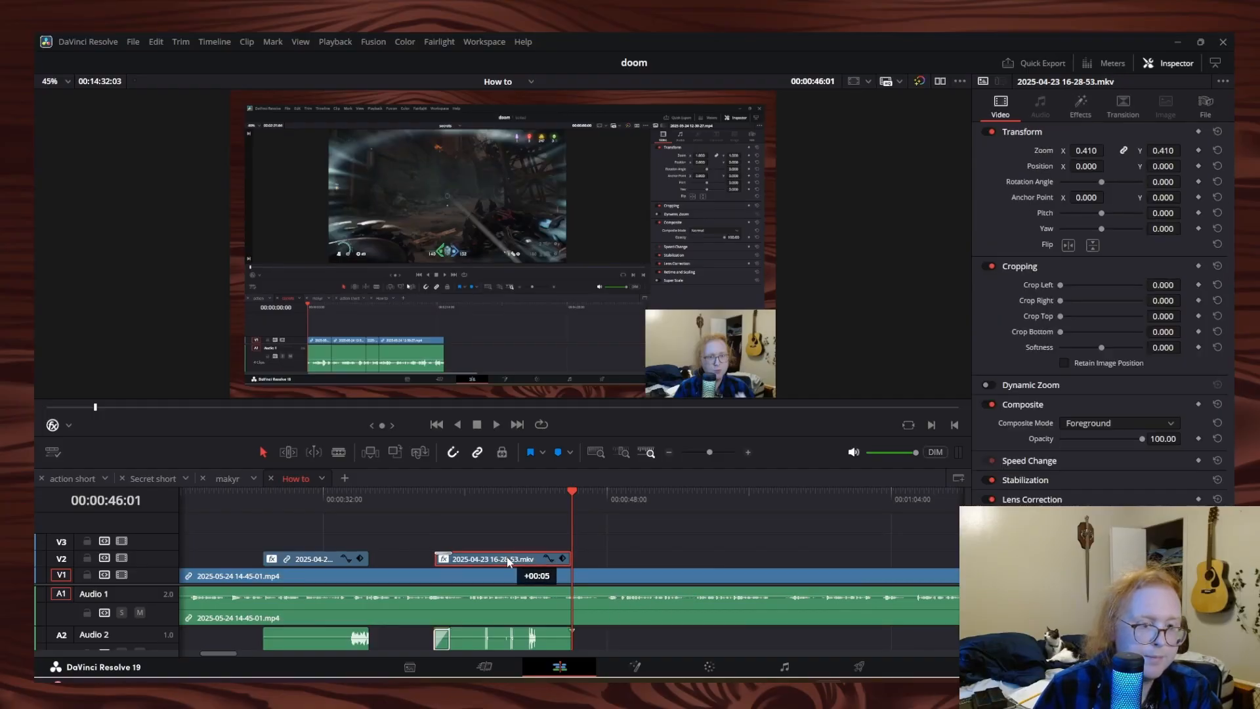
pyautogui.moveTo(477, 498); pyautogui.dragTo(513, 514)
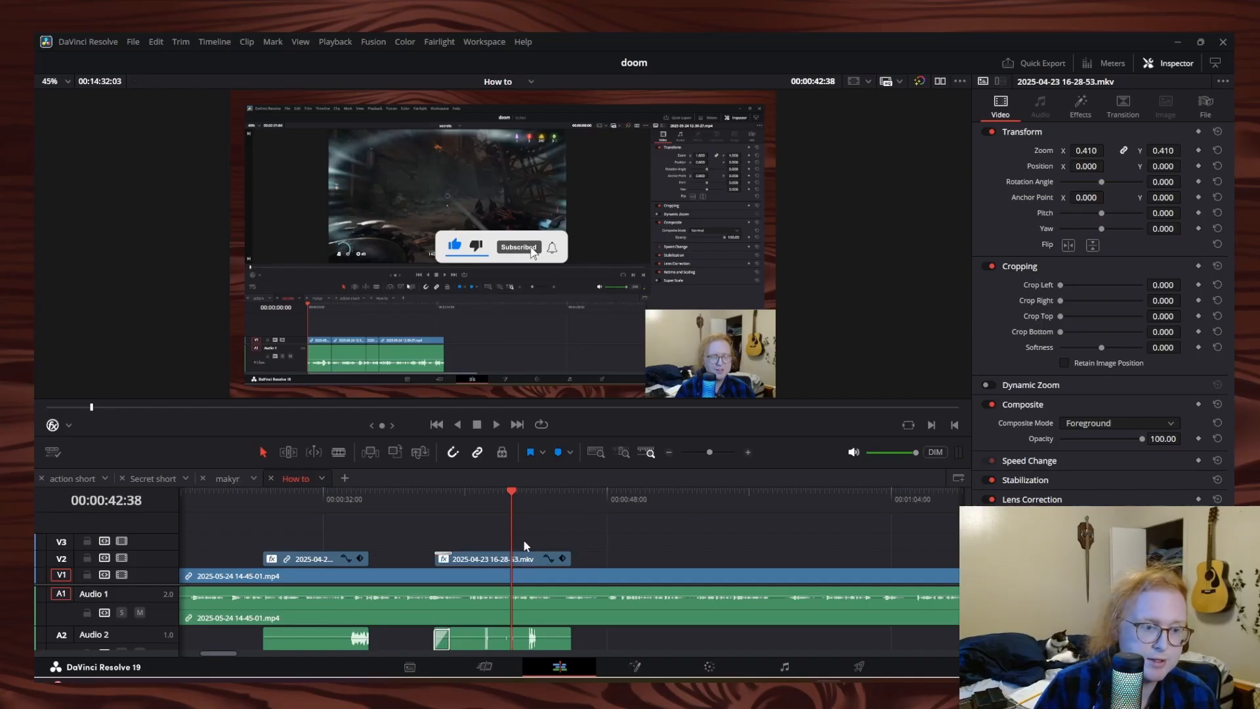
# Link the pasted subscribe clip's video on V2 with its audio on A2, and unlink them again
pyautogui.rightClick(527, 563)
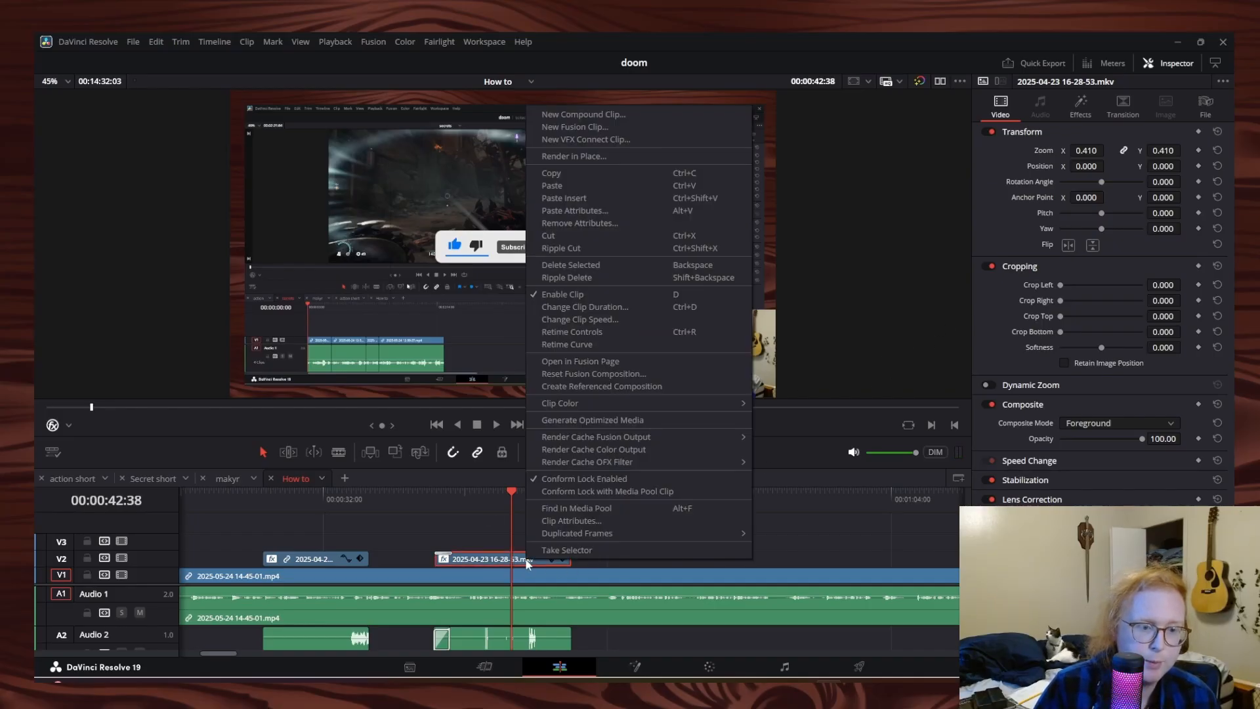
pyautogui.click(443, 535)
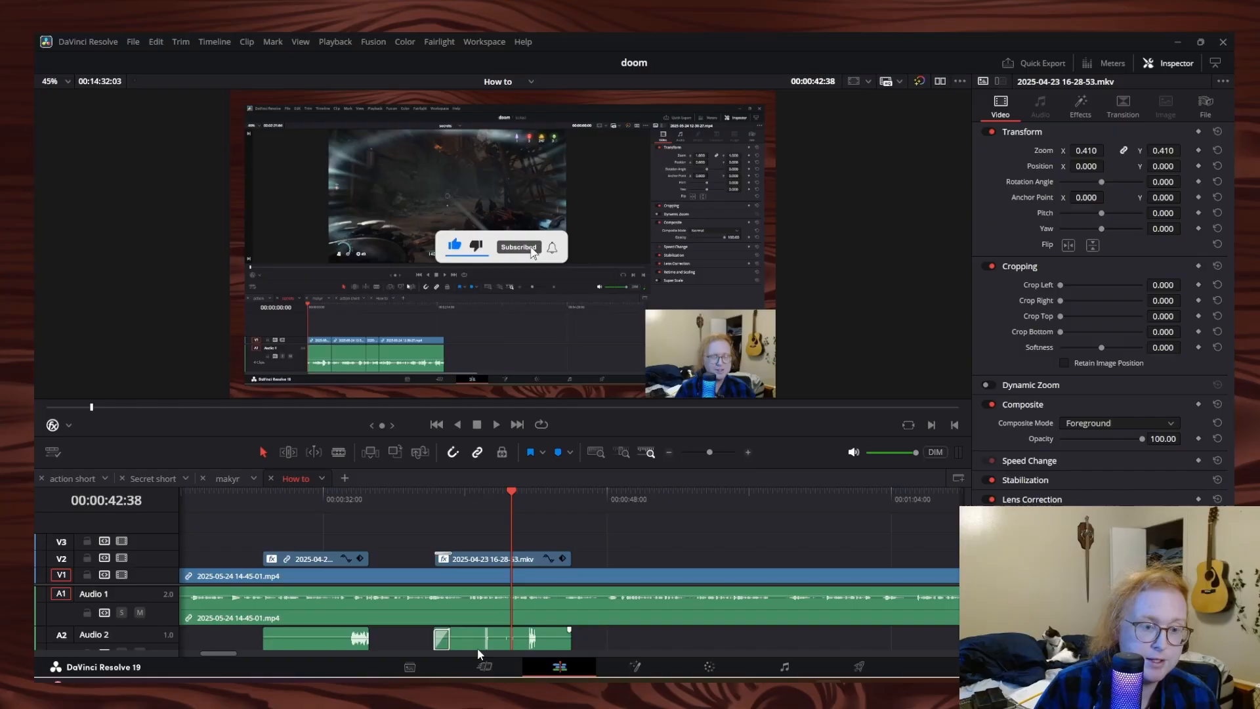
pyautogui.click(486, 558)
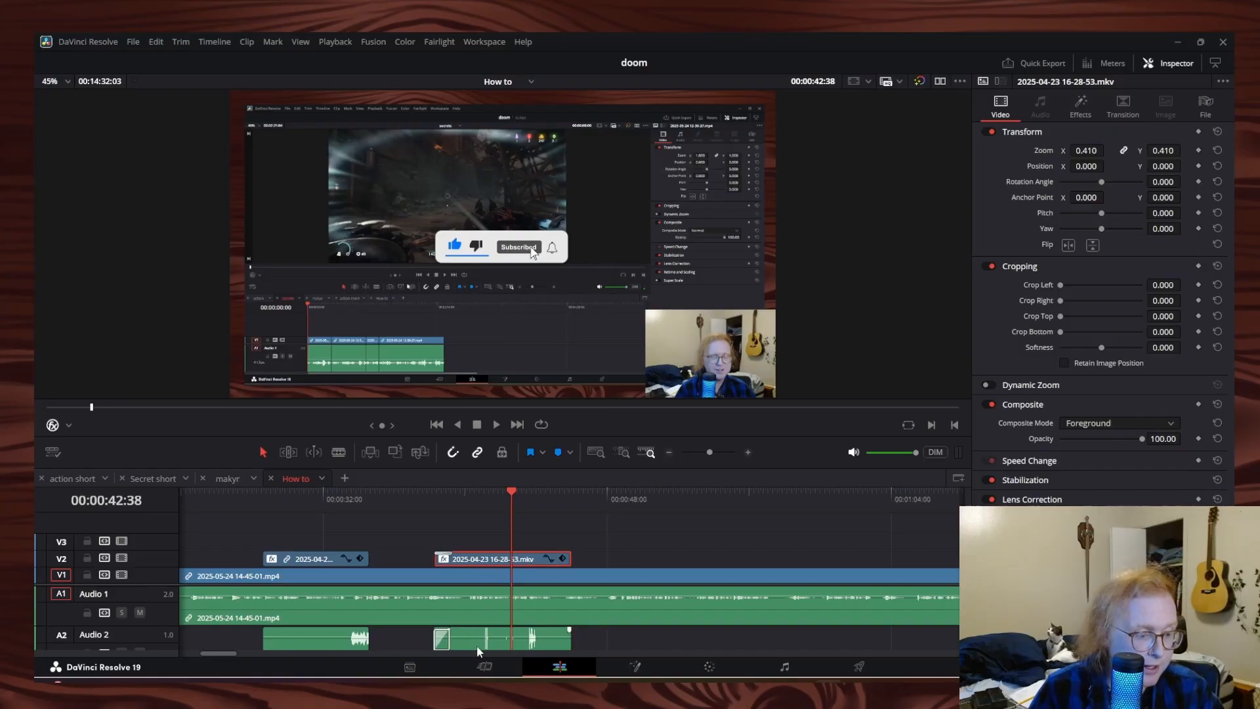
pyautogui.rightClick(477, 646)
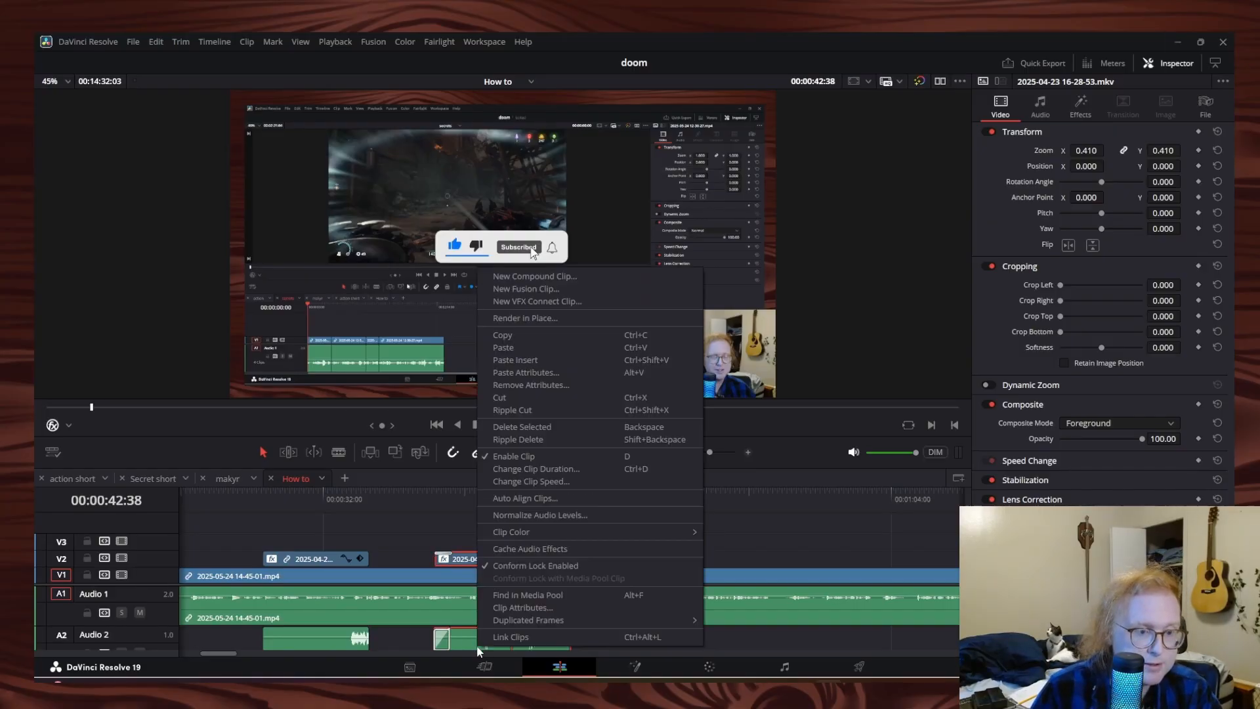
pyautogui.click(508, 633)
pyautogui.hotkey('ctrl', 'alt', 'l')
pyautogui.rightClick(474, 562)
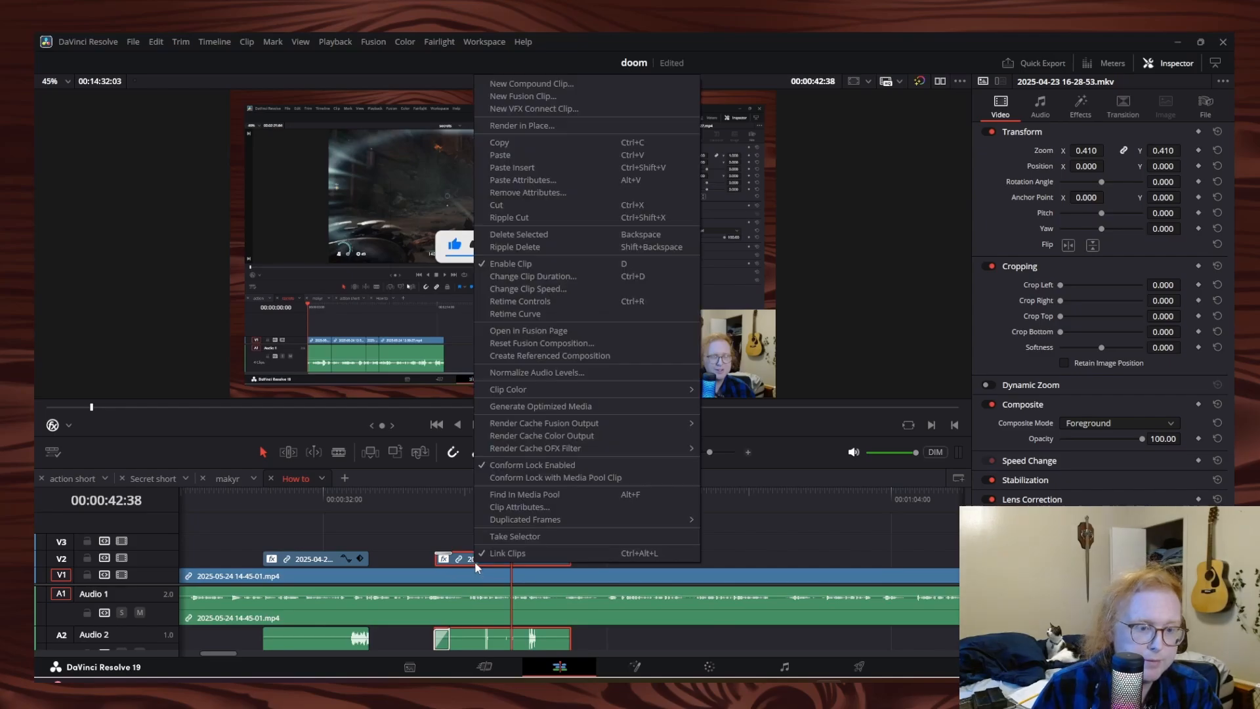
pyautogui.click(514, 555)
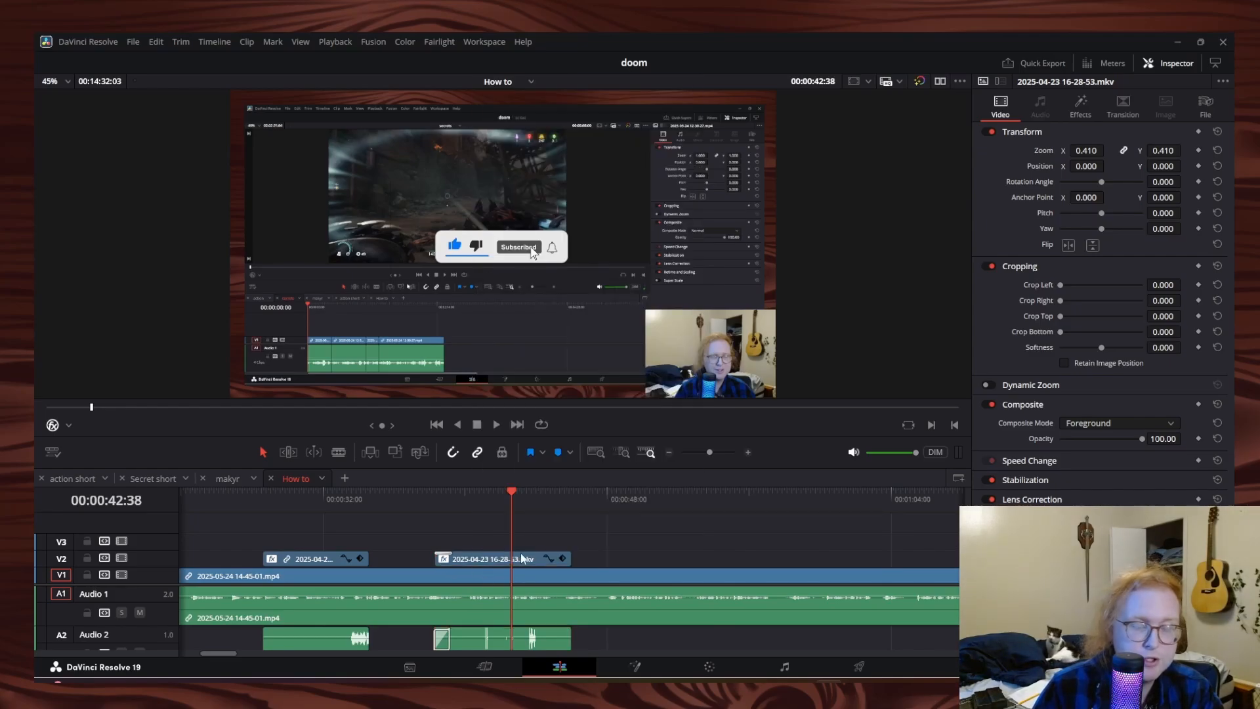
# Set the subscribe clip's zoom to 0.760 and its position to X 493, Y 397
pyautogui.click(486, 559)
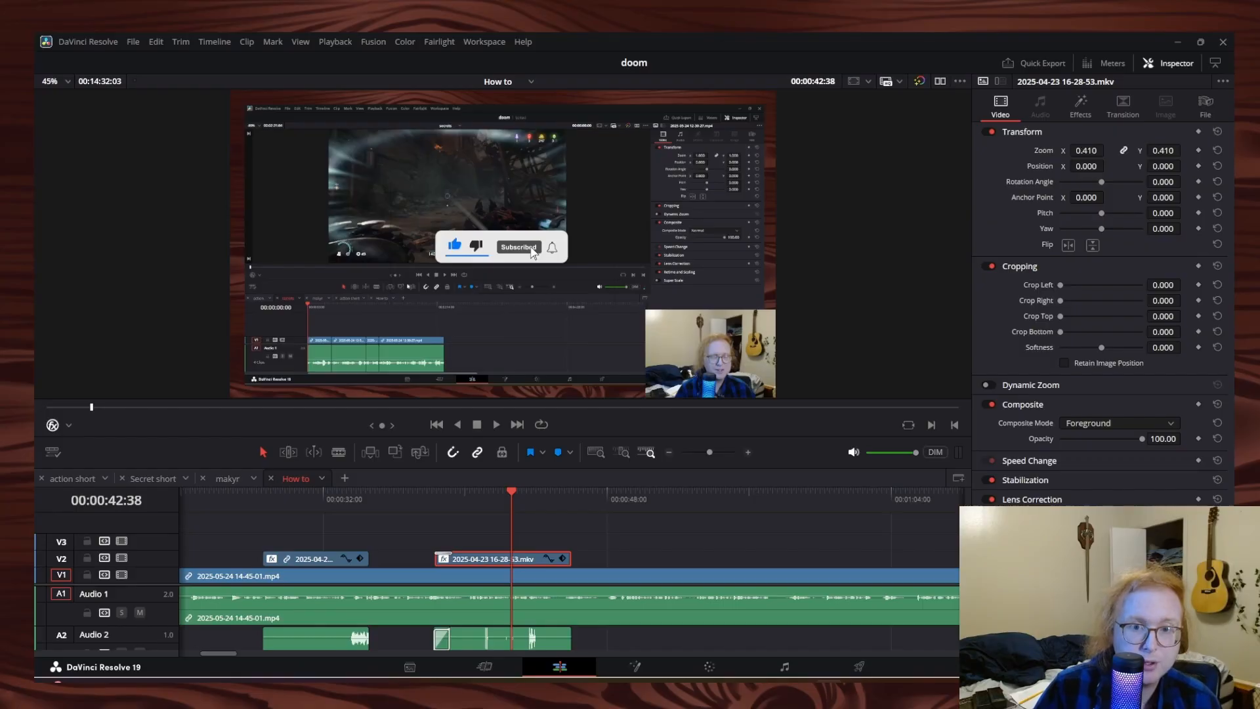
pyautogui.moveTo(1086, 151); pyautogui.dragTo(1108, 166)
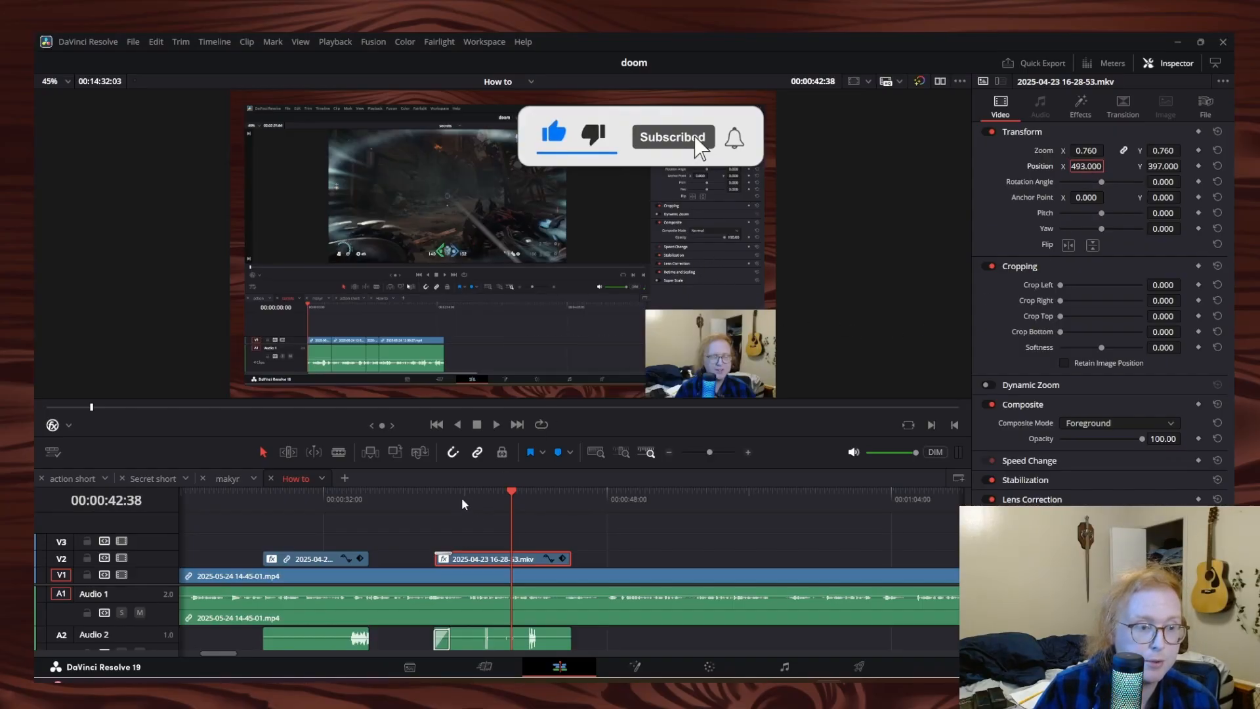
# Scrub through the face overlay and the subscribe overlay, and play the subscribe clip's ending
pyautogui.moveTo(462, 498); pyautogui.dragTo(320, 507)
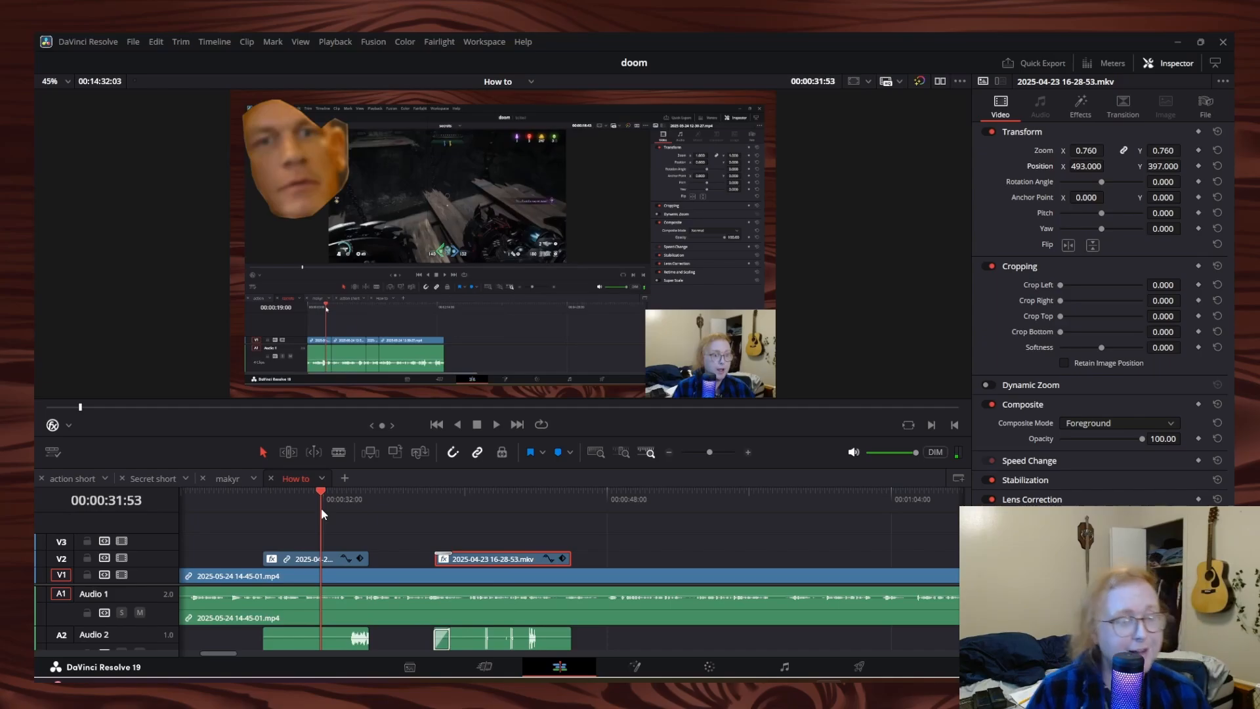
pyautogui.moveTo(321, 508); pyautogui.dragTo(425, 519)
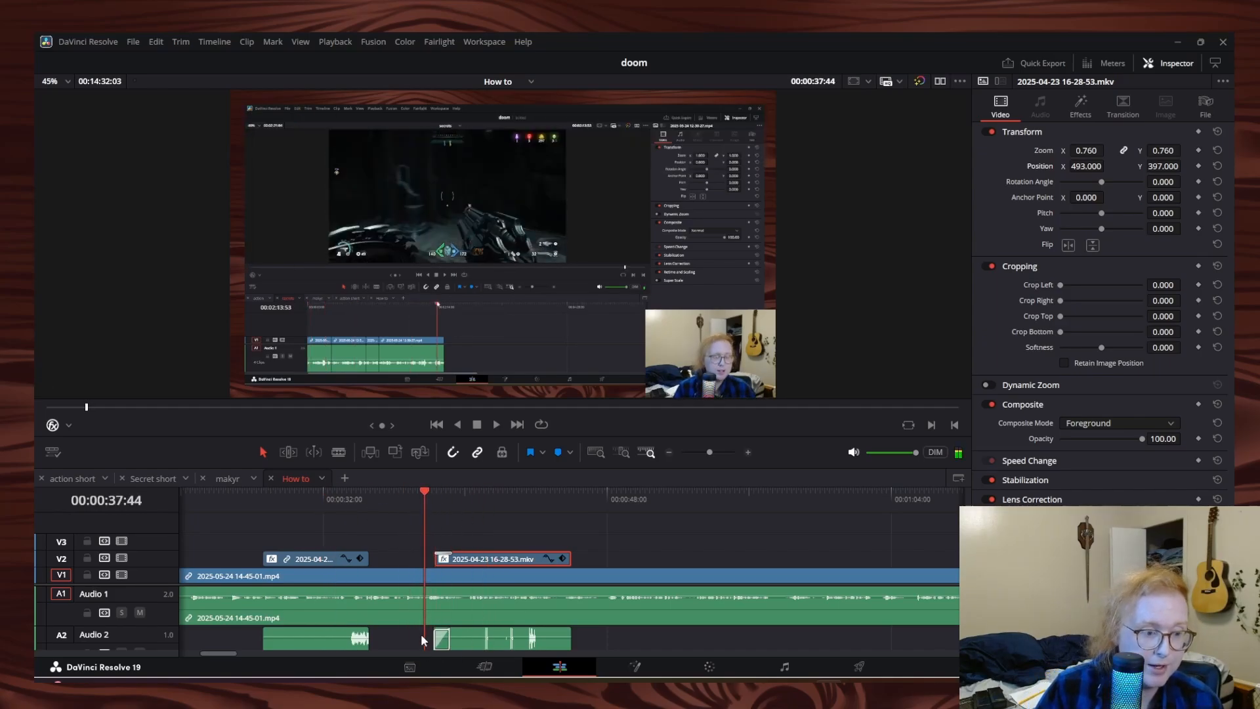
pyautogui.moveTo(491, 490); pyautogui.dragTo(557, 497)
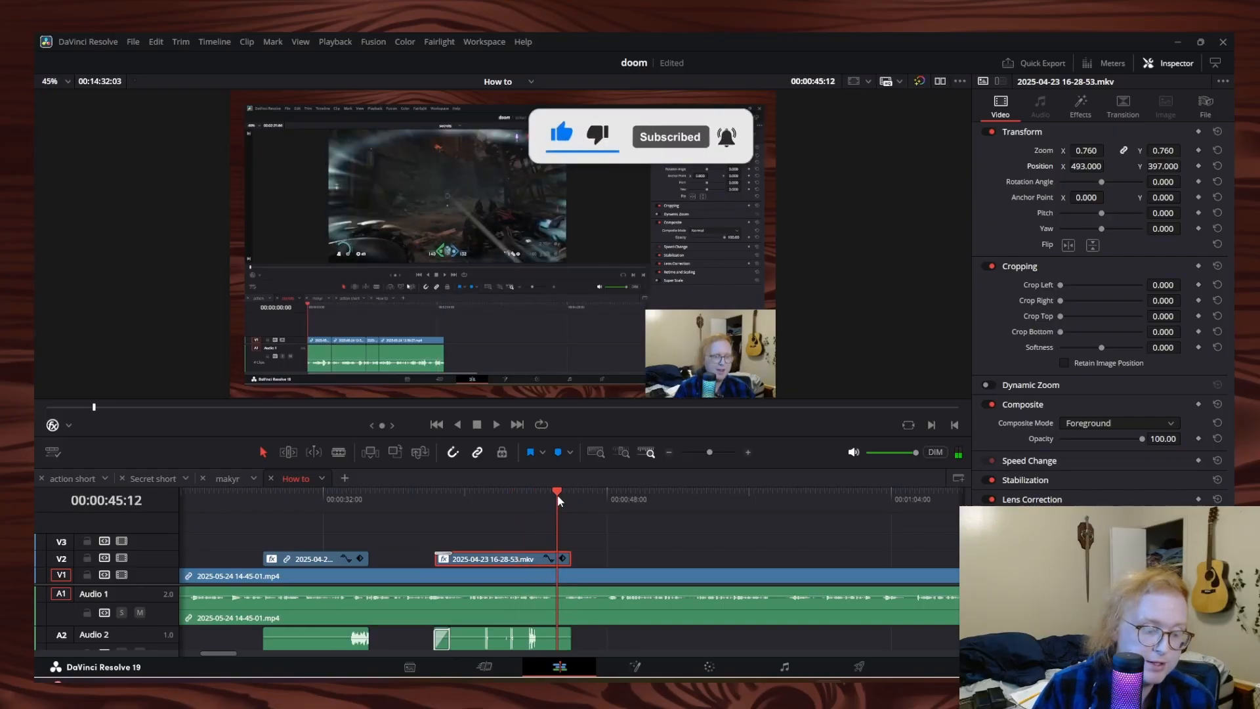
pyautogui.press('space')
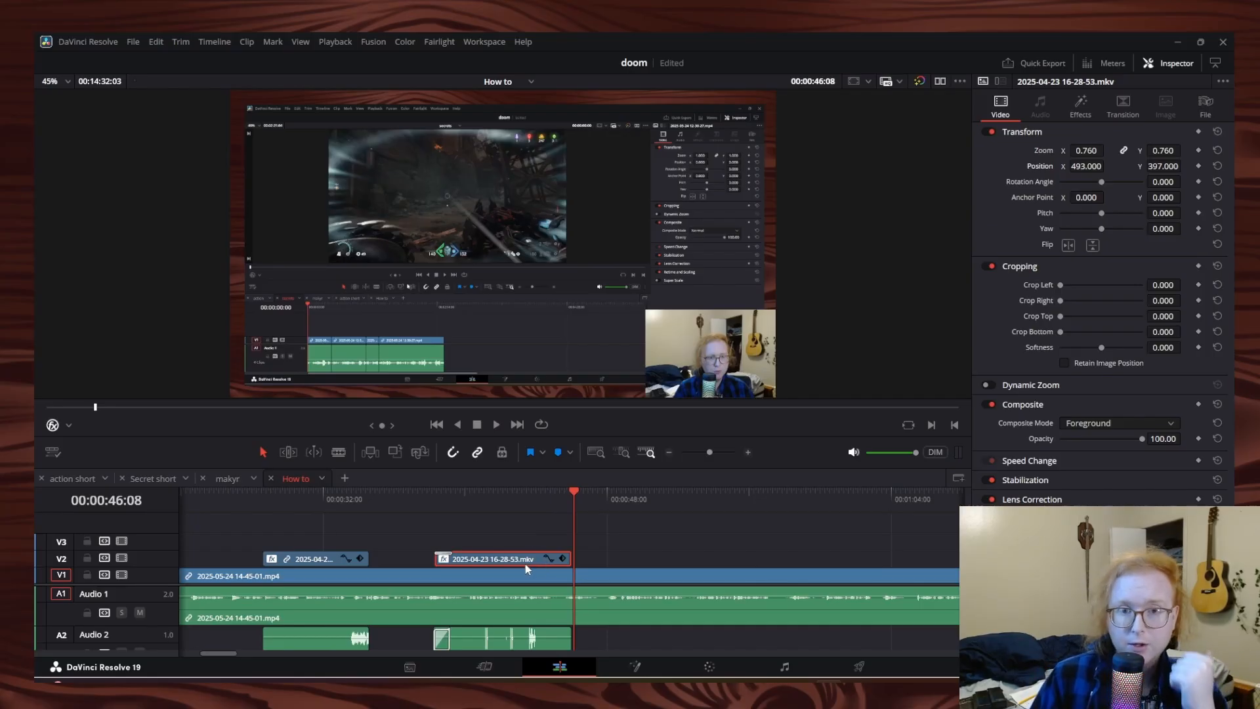
# View the subscribe clip's source recording around its green-screen ending, and return to the How to timeline near 00:00:40:44
pyautogui.press('f')
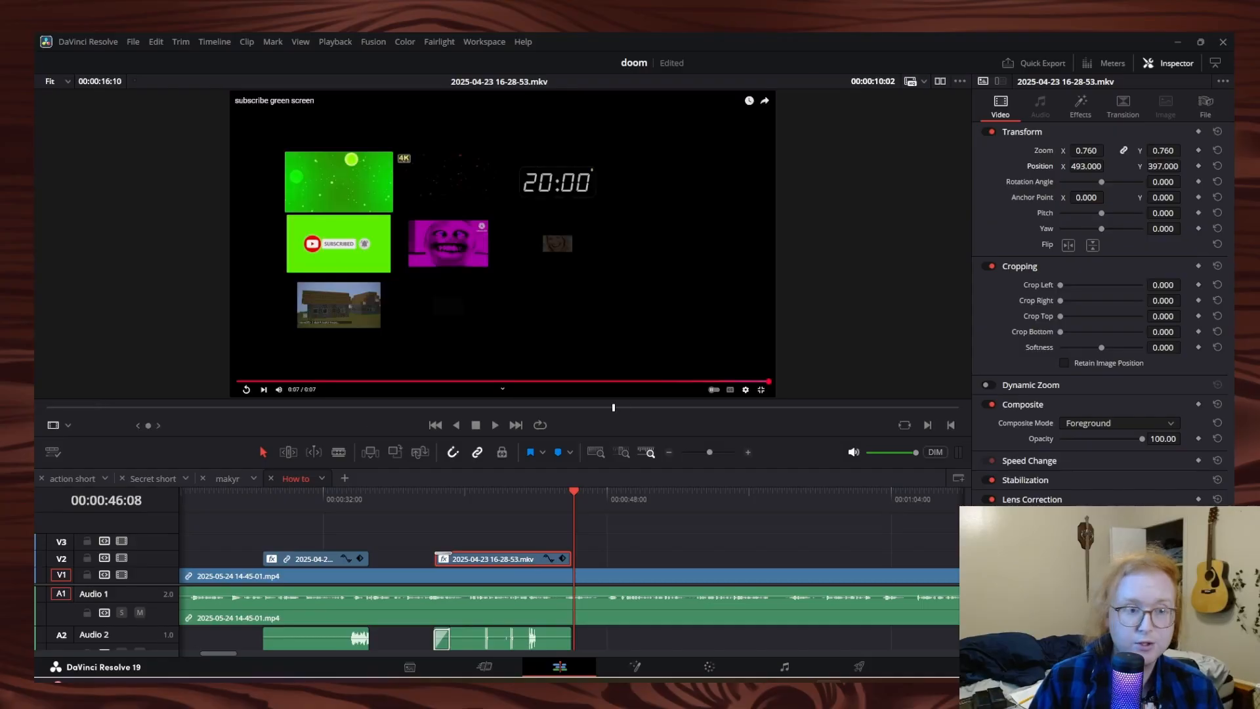
pyautogui.moveTo(613, 407); pyautogui.dragTo(506, 408)
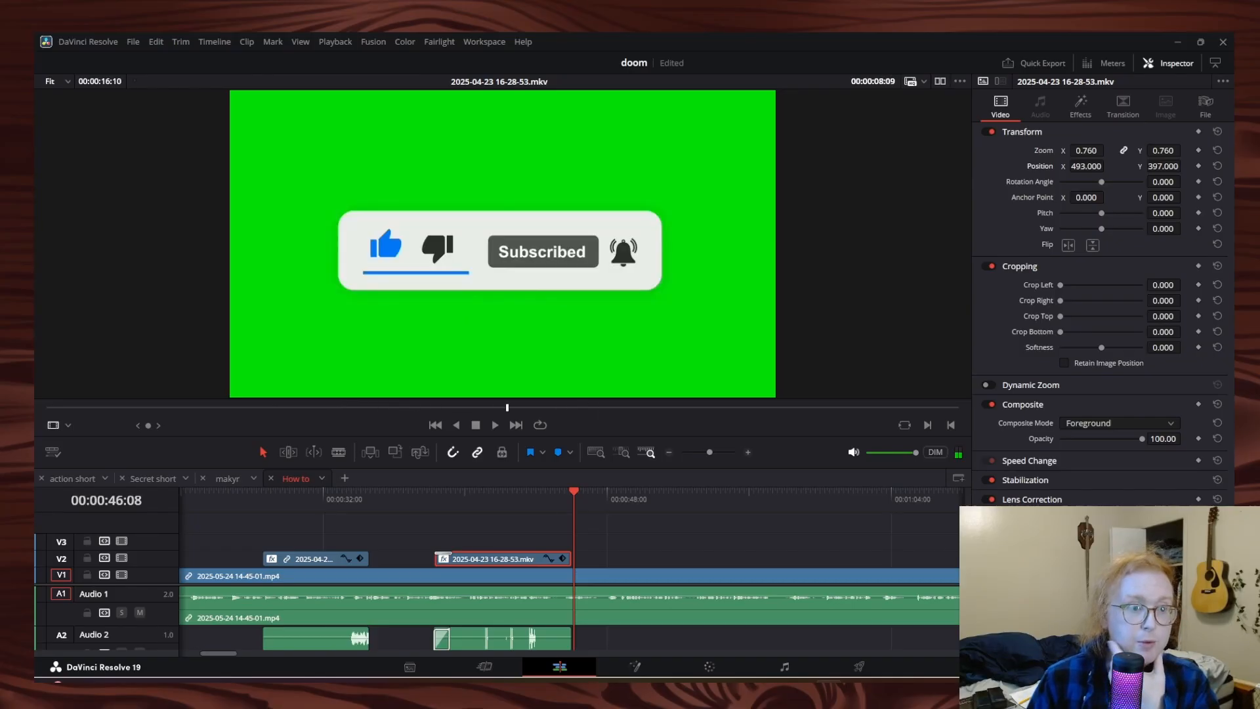
pyautogui.press('q')
pyautogui.moveTo(482, 495)
pyautogui.mouseDown()
pyautogui.moveTo(433, 496)
pyautogui.moveTo(478, 491)
pyautogui.mouseUp()
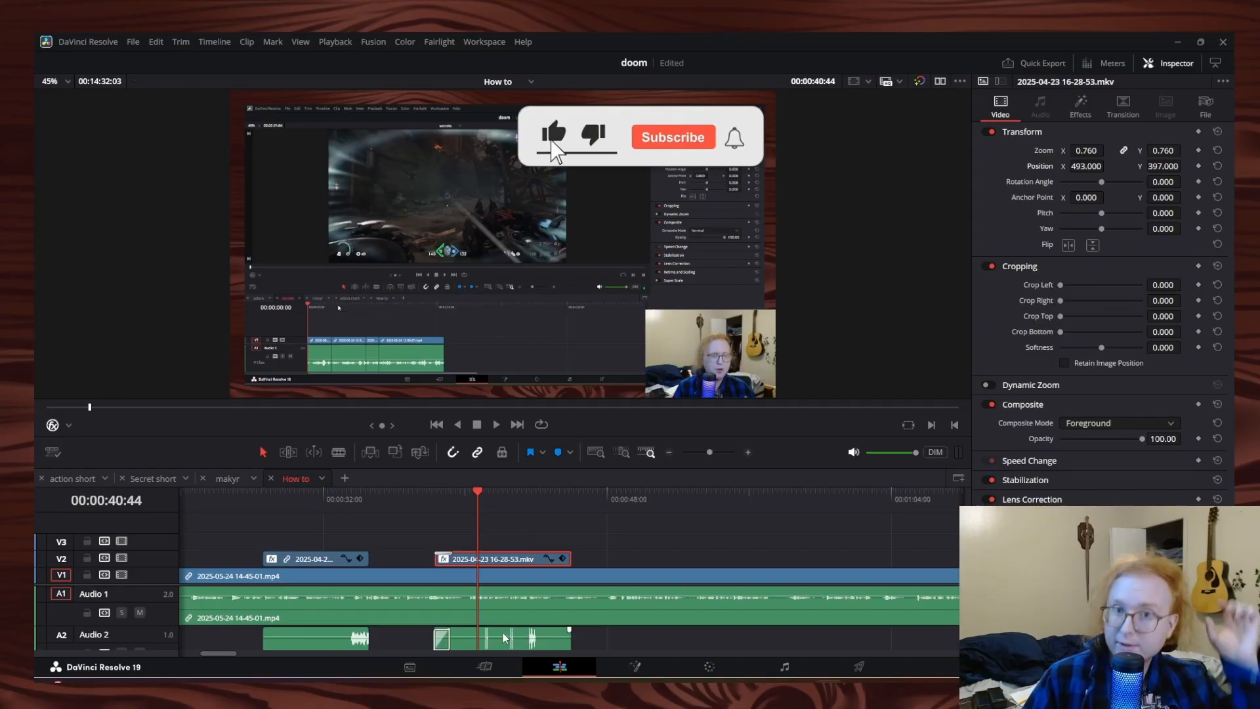
# Unlink the face overlay clip's video on V2 from its audio on A2
pyautogui.moveTo(349, 499); pyautogui.dragTo(316, 506)
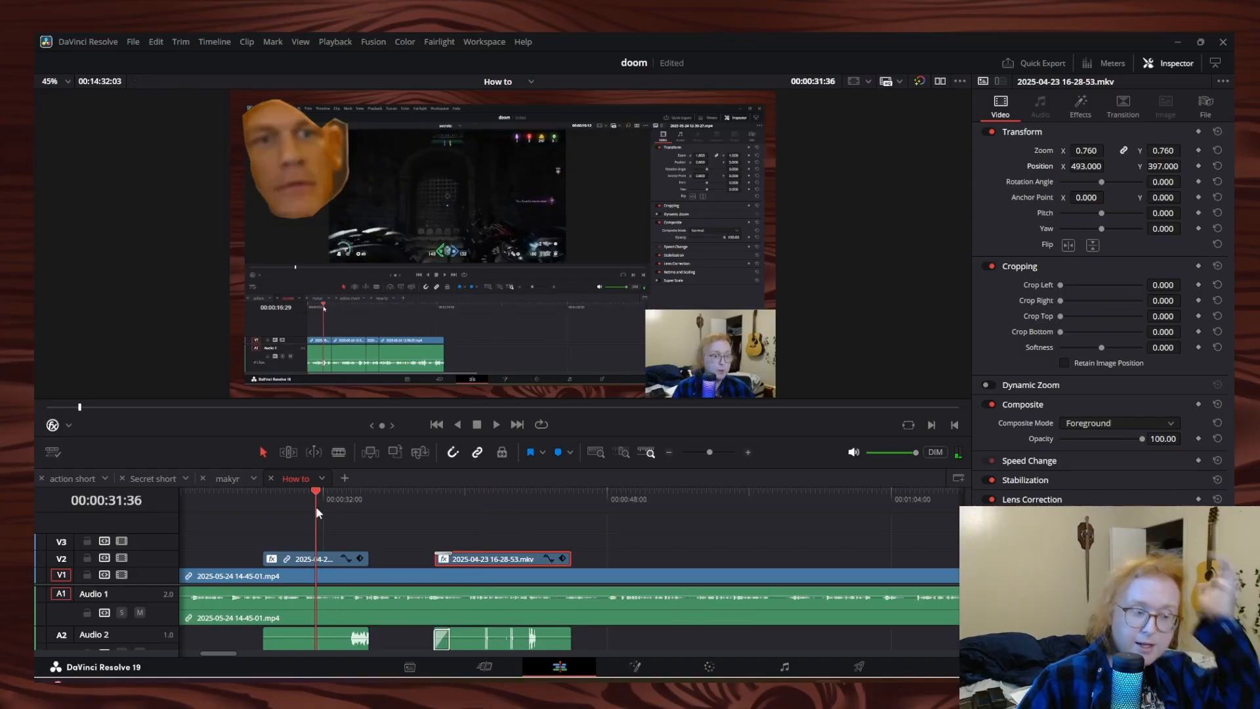
pyautogui.click(328, 561)
pyautogui.rightClick(328, 560)
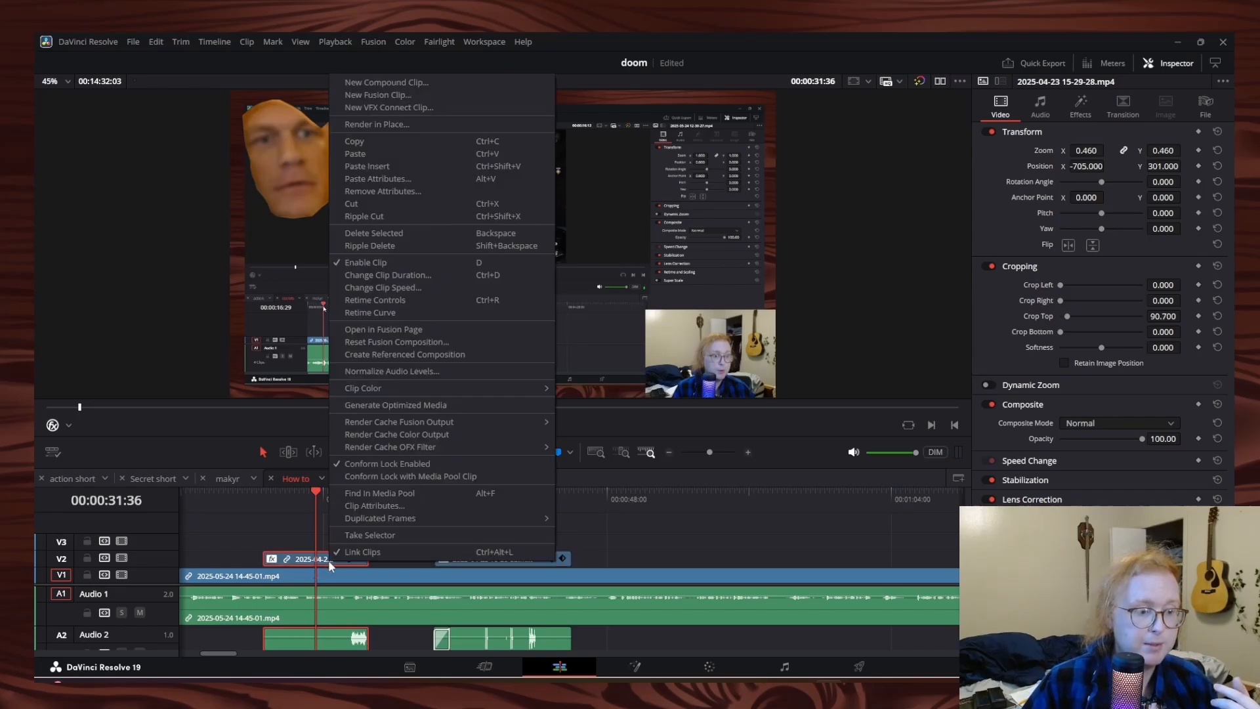
pyautogui.click(369, 553)
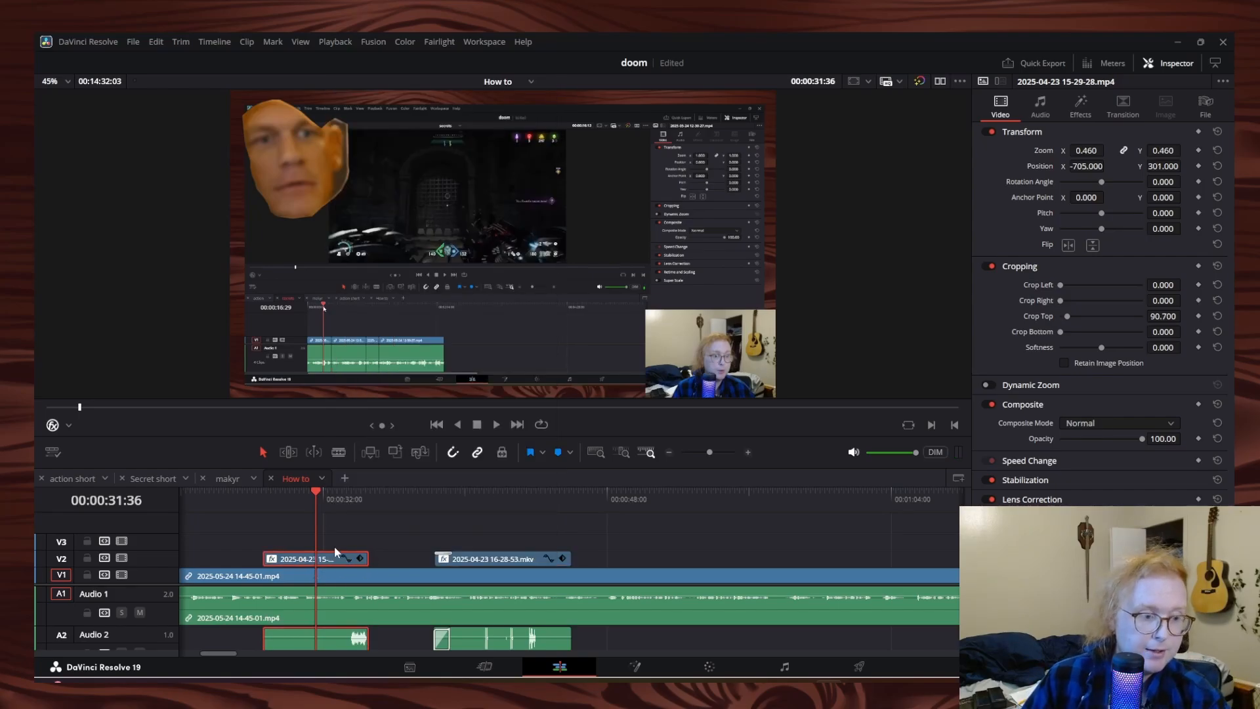
pyautogui.press('Delete')
pyautogui.hotkey('ctrl', 'z')
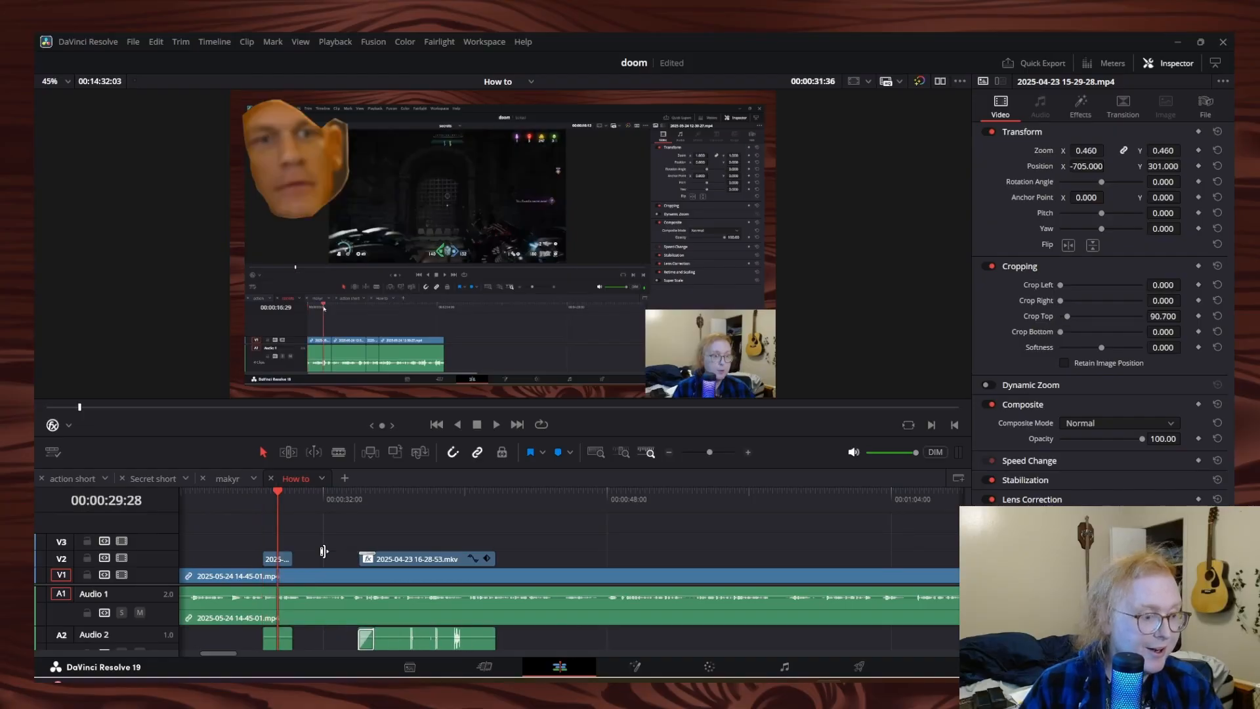
pyautogui.hotkey('ctrl', 'z')
# Try deleting only the face overlay's video while keeping its audio, and undo the deletion
pyautogui.click(328, 560)
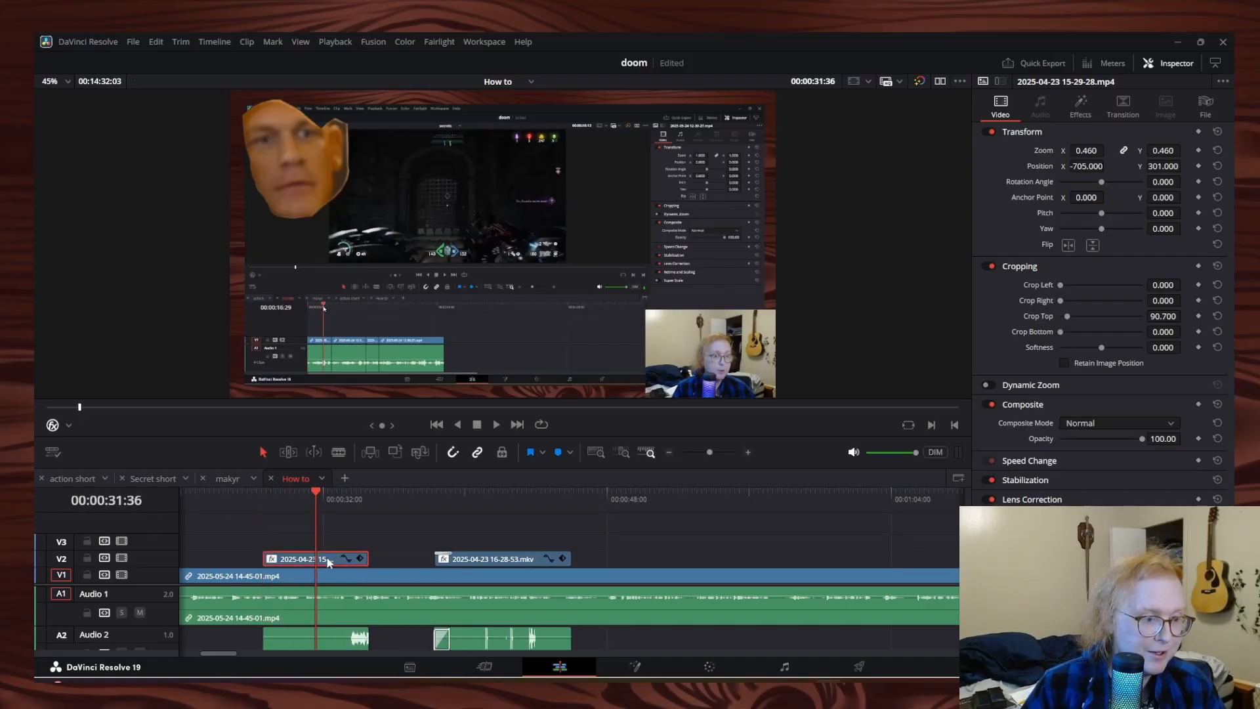
pyautogui.rightClick(328, 561)
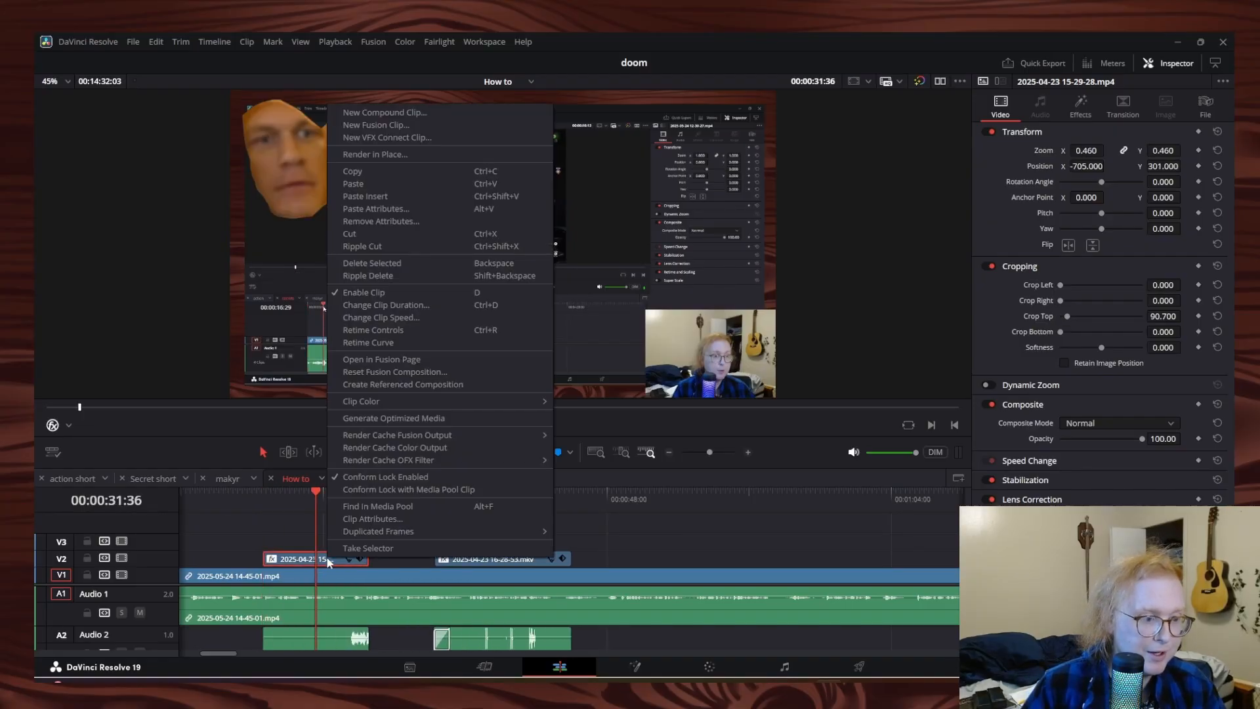
pyautogui.click(371, 263)
pyautogui.moveTo(329, 495); pyautogui.dragTo(347, 495)
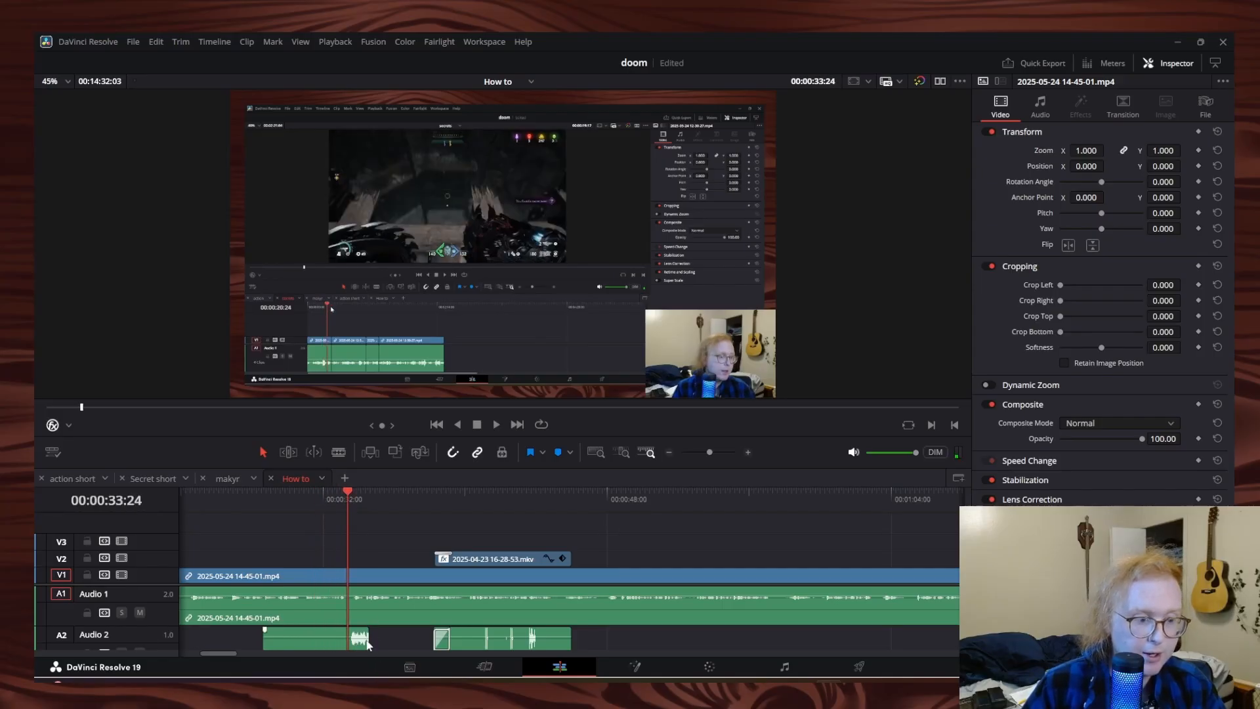
pyautogui.hotkey('ctrl', 's')
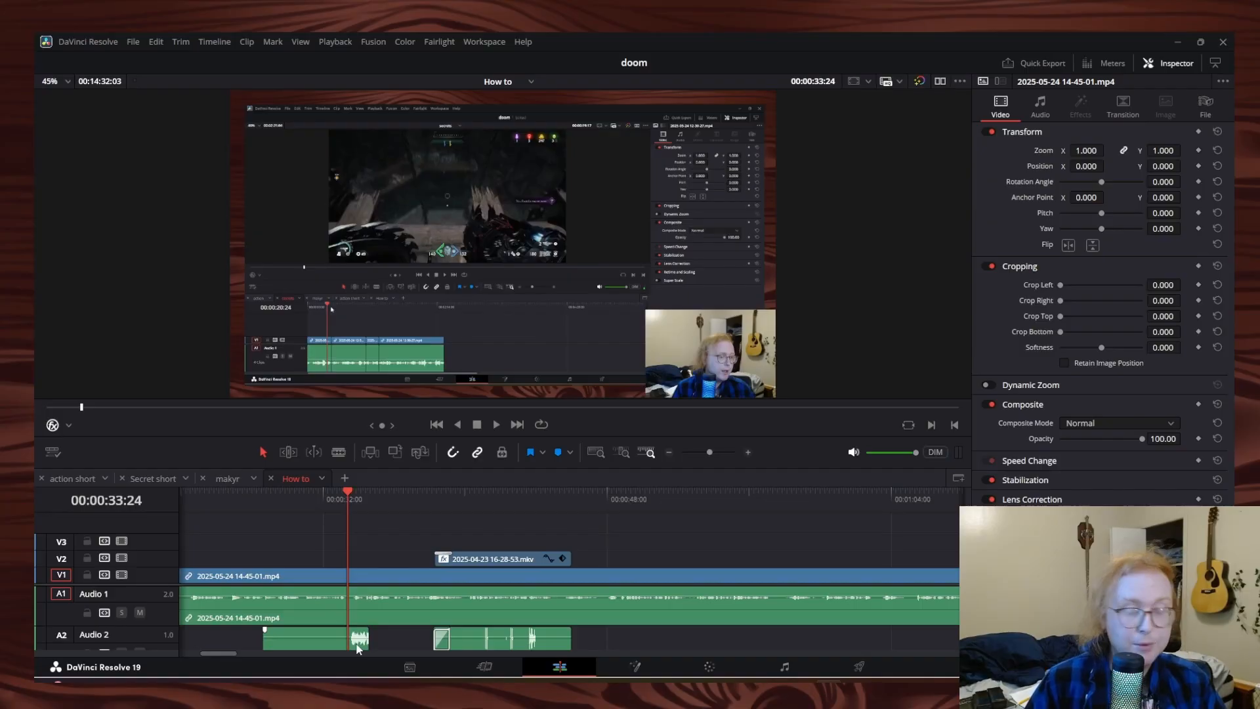
pyautogui.hotkey('ctrl', 'z')
pyautogui.click(401, 490)
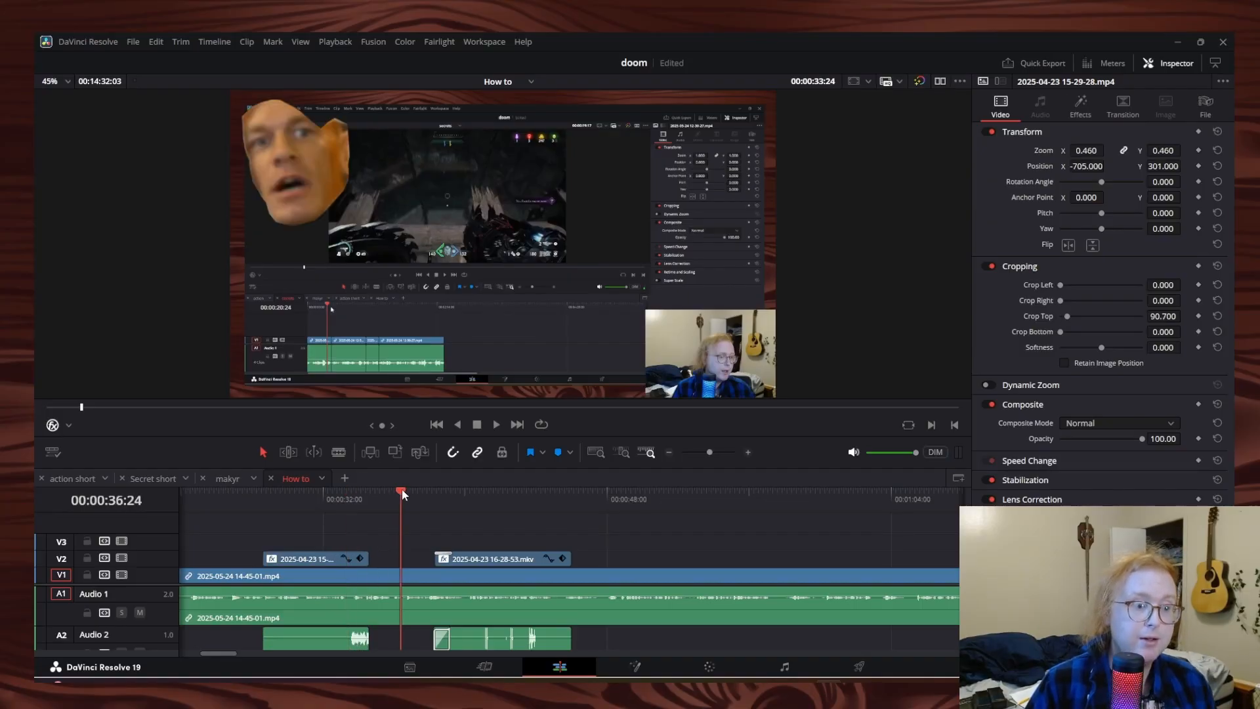
# Save the project, select the subscribe overlay on V2, and move the playhead back to 00:00:32:06 over the face overlay
pyautogui.moveTo(402, 491)
pyautogui.mouseDown()
pyautogui.moveTo(456, 498)
pyautogui.moveTo(423, 503)
pyautogui.mouseUp()
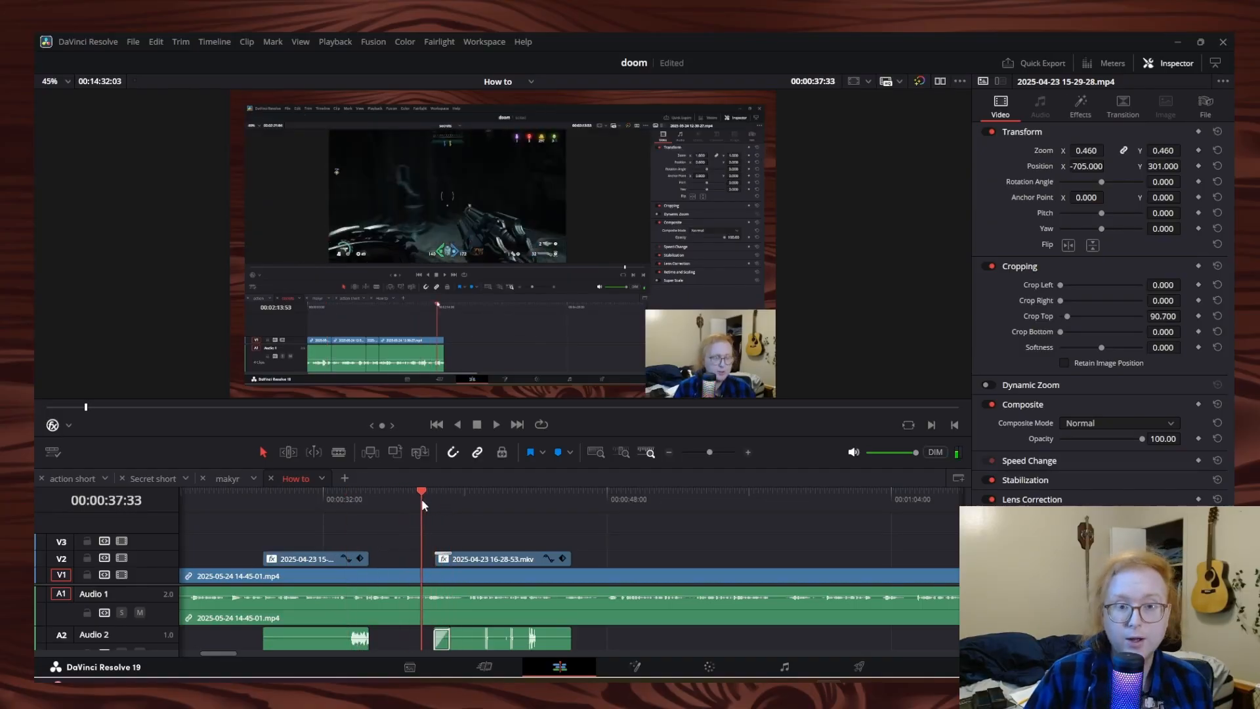
pyautogui.hotkey('ctrl', 's')
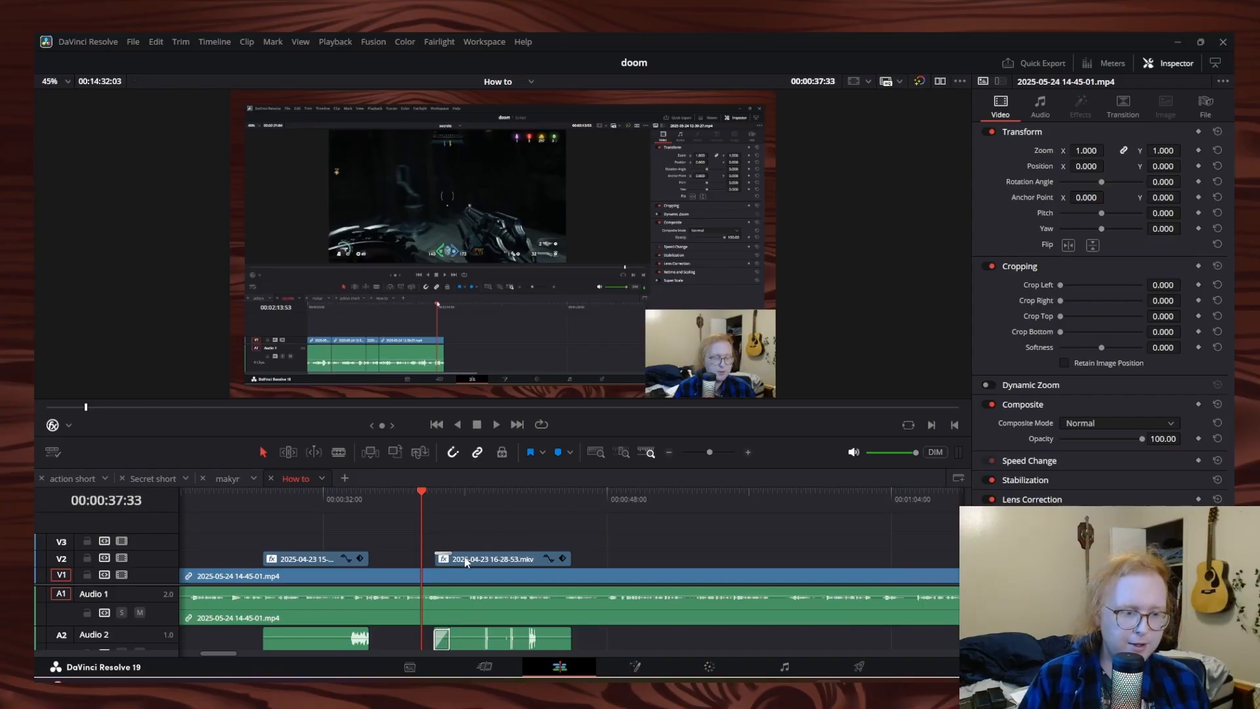
pyautogui.click(533, 557)
pyautogui.moveTo(343, 496); pyautogui.dragTo(413, 496)
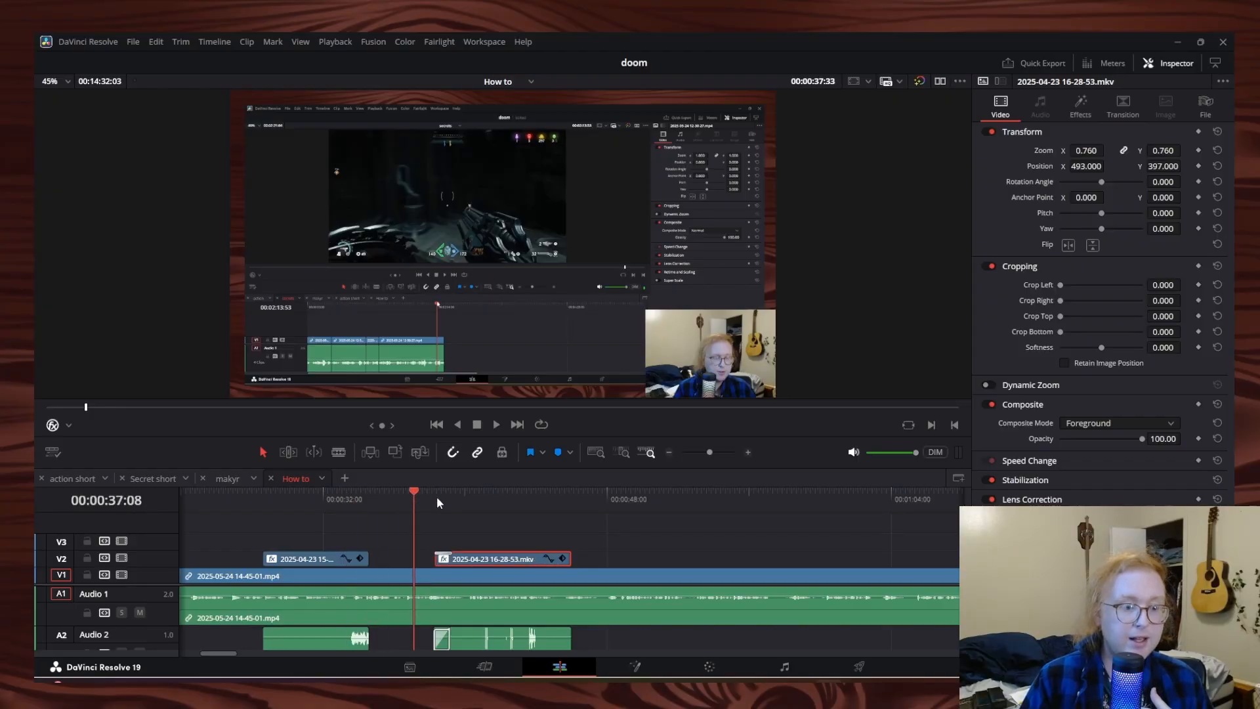
pyautogui.click(482, 504)
pyautogui.click(325, 500)
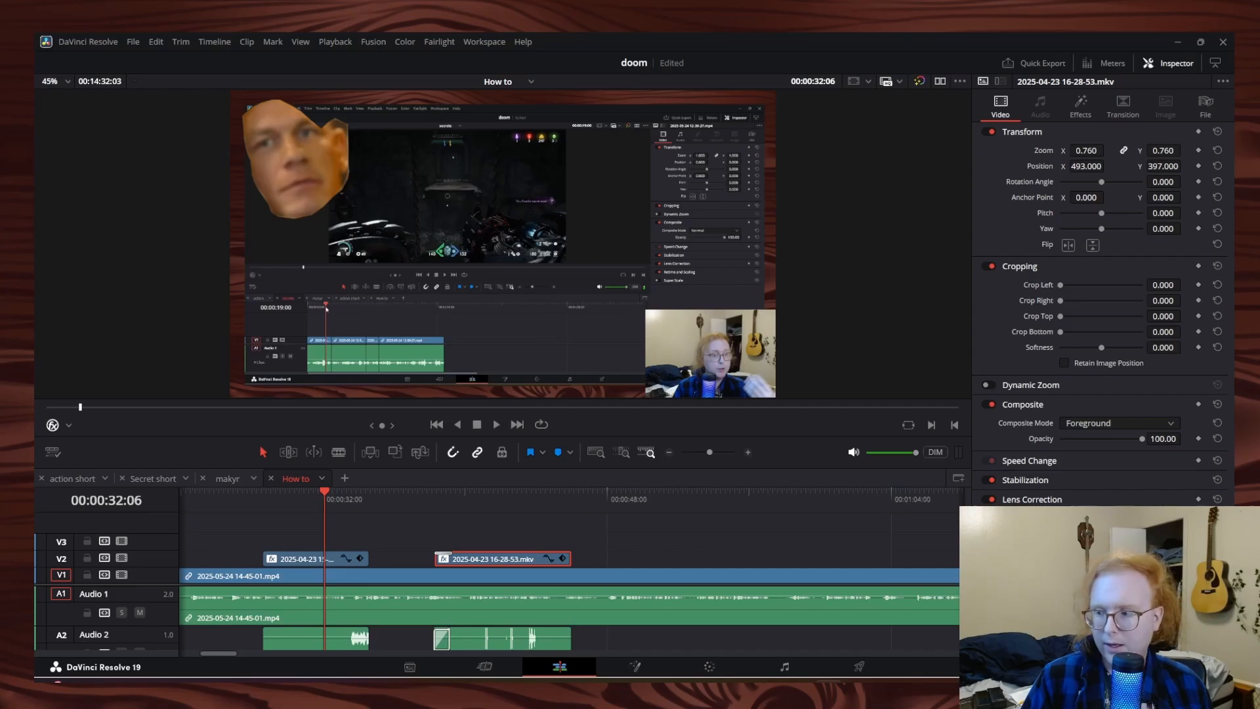
# Try sampling a 3D Keyer stroke for the subscribe clip on the face in the viewer, and delete the stroke
pyautogui.moveTo(1259, 640); pyautogui.dragTo(864, 644)
pyautogui.moveTo(359, 537); pyautogui.dragTo(321, 558)
pyautogui.click(1079, 109)
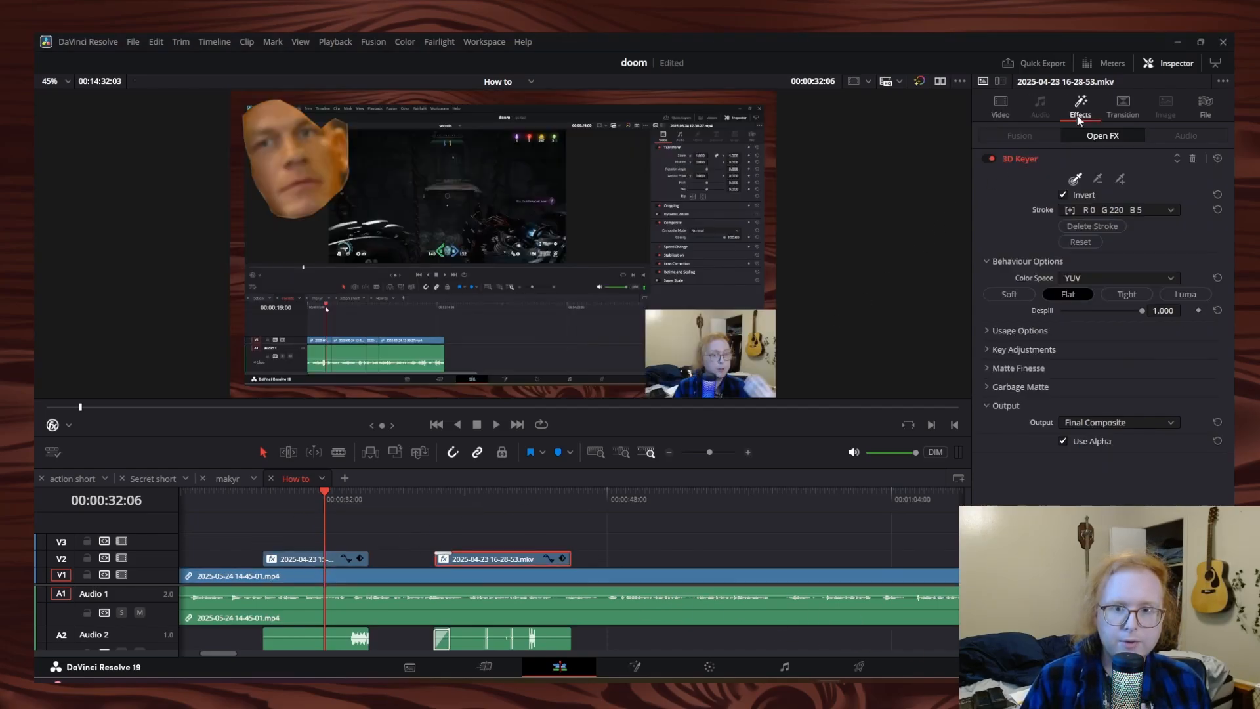
pyautogui.click(1076, 180)
pyautogui.moveTo(306, 162); pyautogui.dragTo(313, 168)
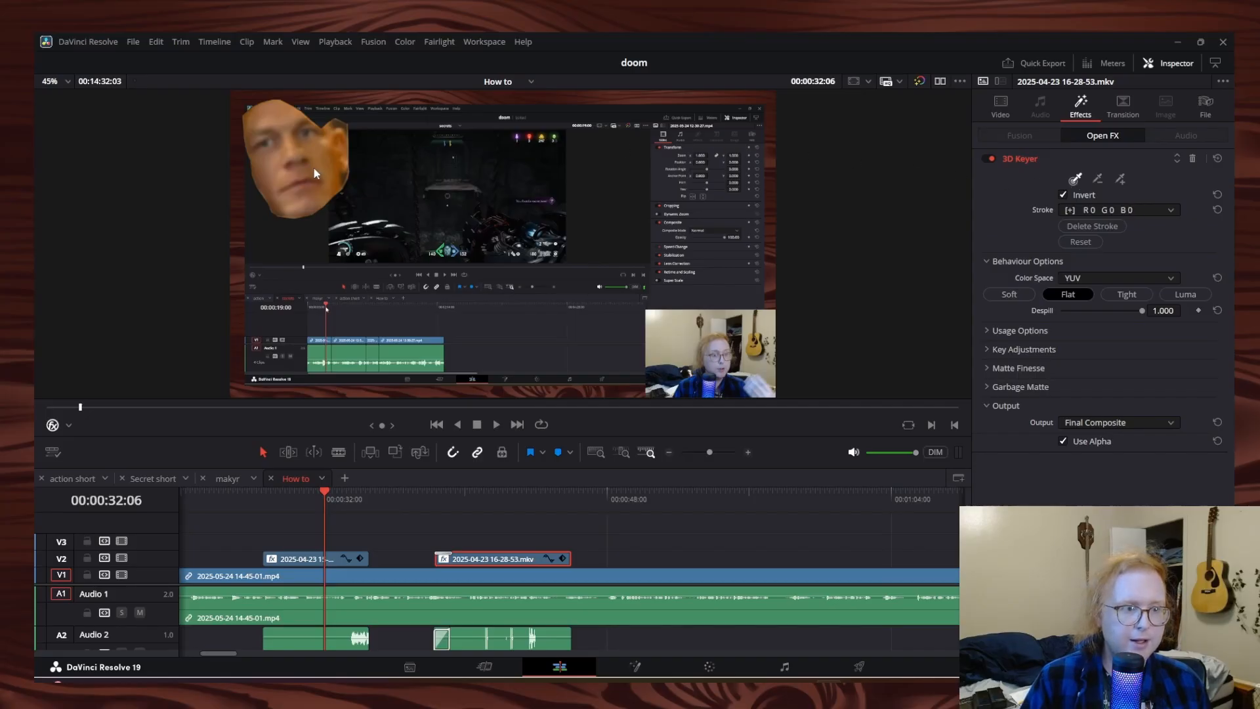
pyautogui.click(1094, 227)
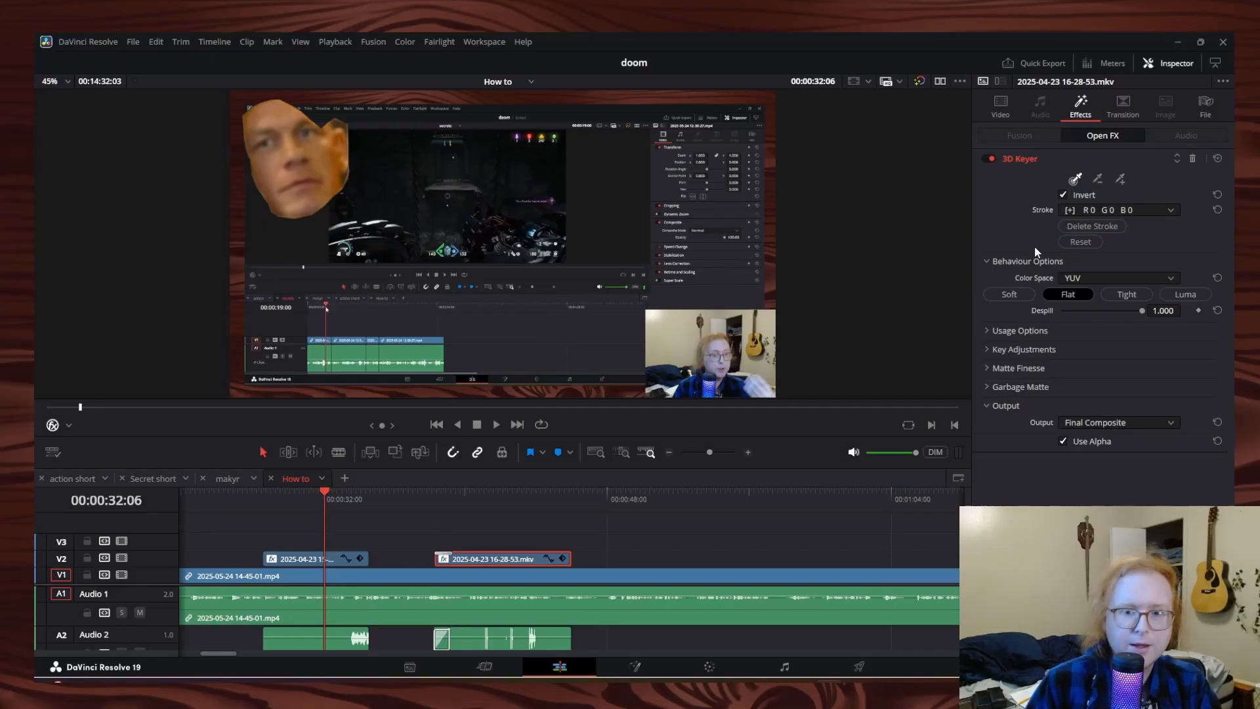
pyautogui.click(1000, 104)
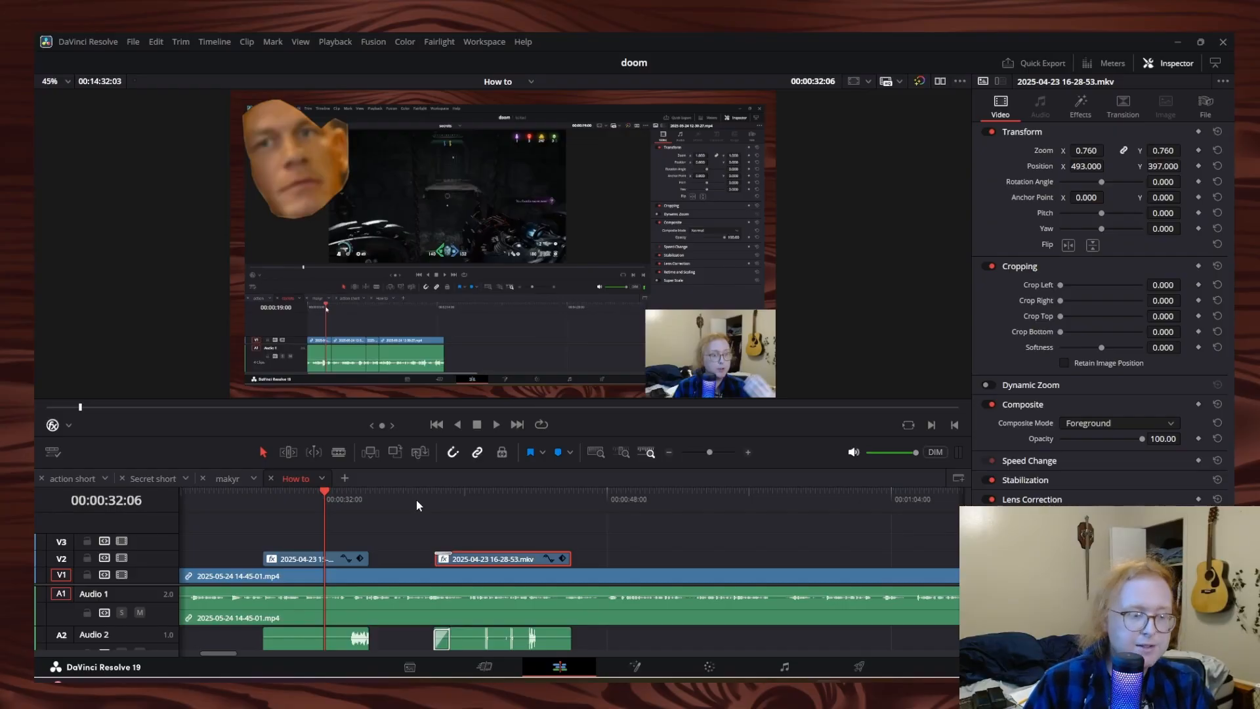
pyautogui.click(344, 454)
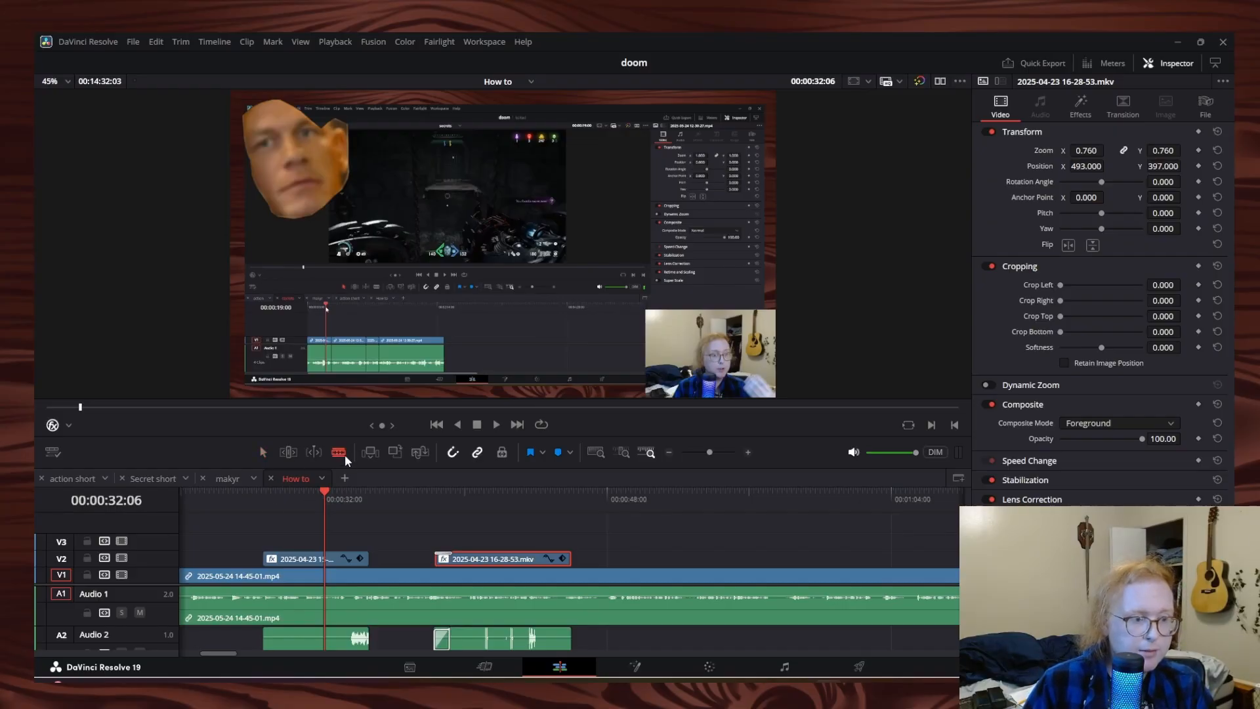
pyautogui.click(262, 453)
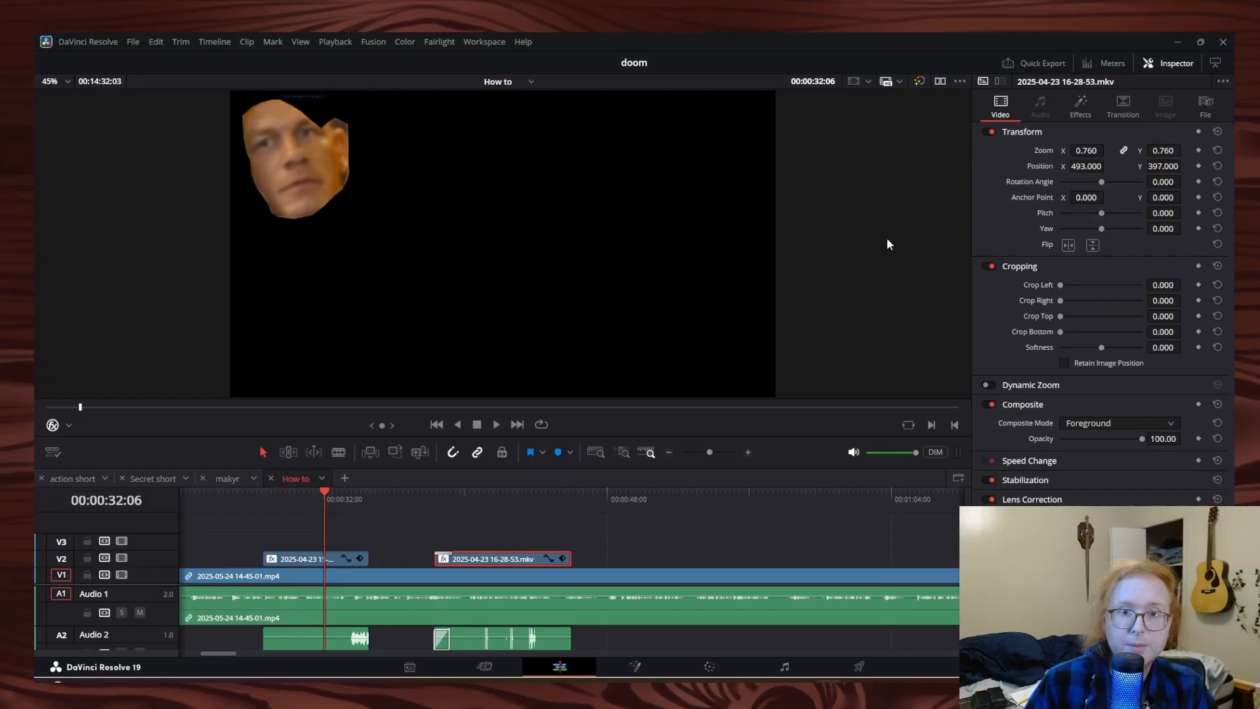
# Delete the empty video track and add two new video tracks above V2
pyautogui.rightClick(151, 541)
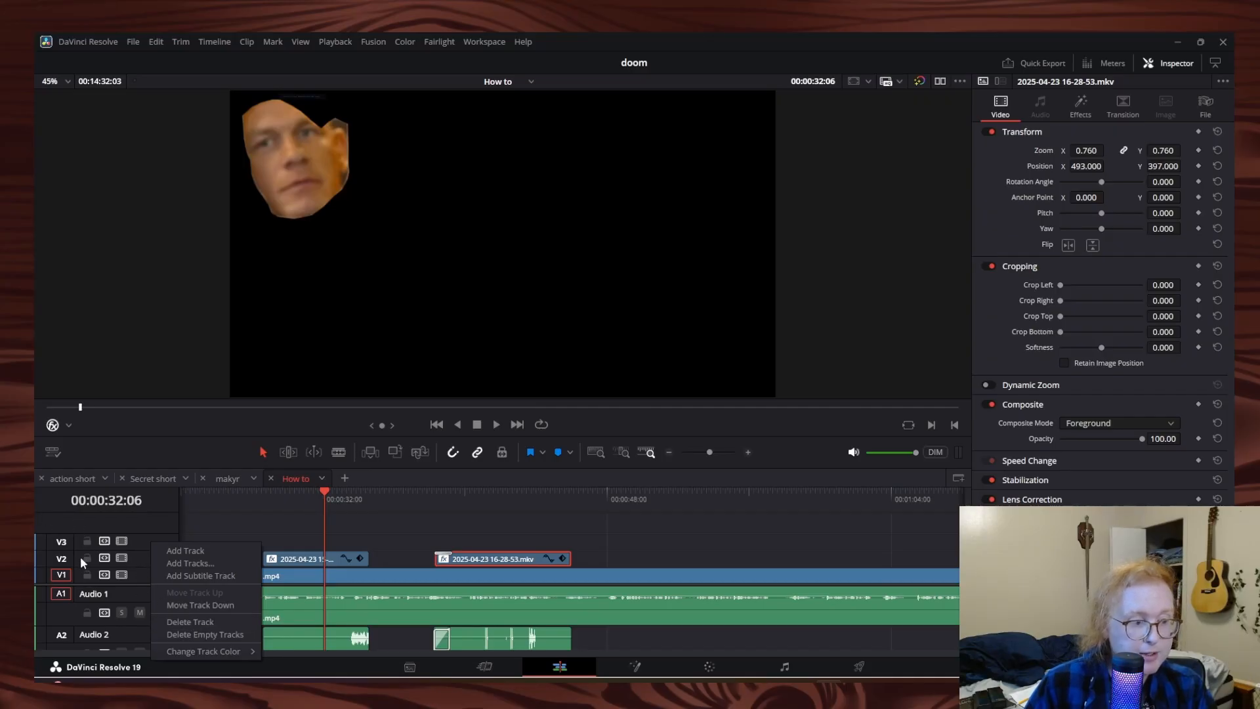
pyautogui.click(216, 634)
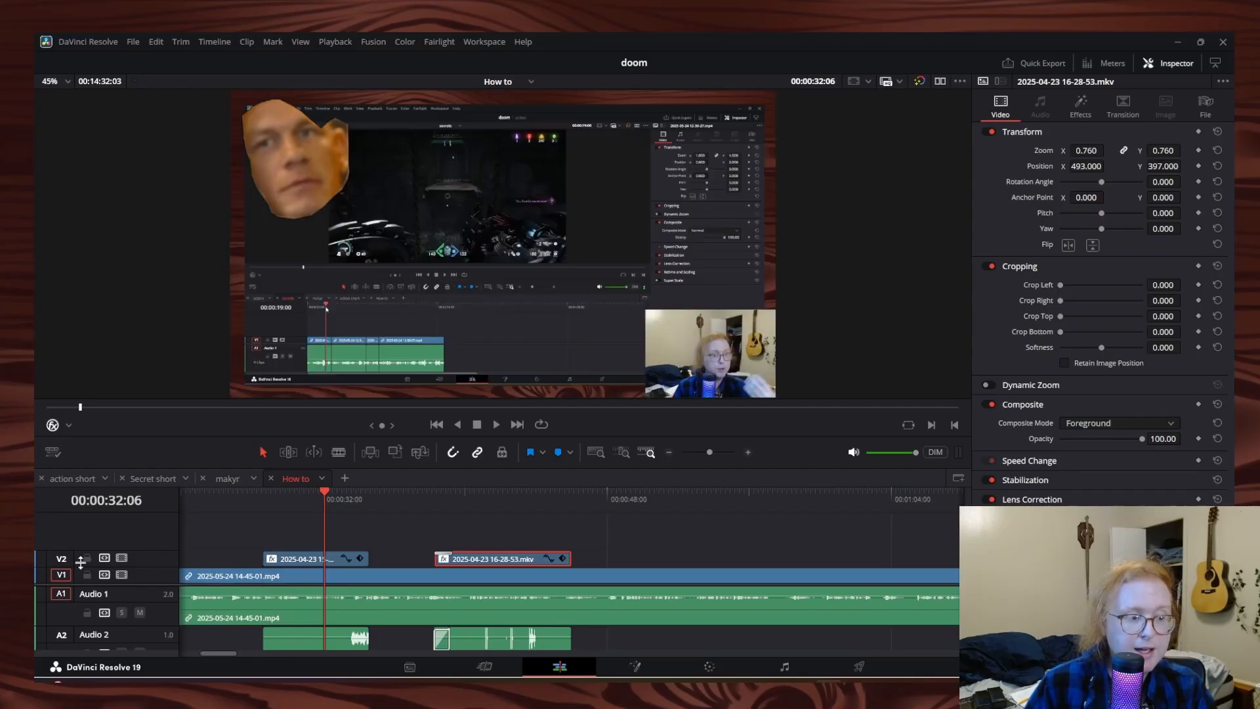
pyautogui.rightClick(135, 539)
pyautogui.click(142, 545)
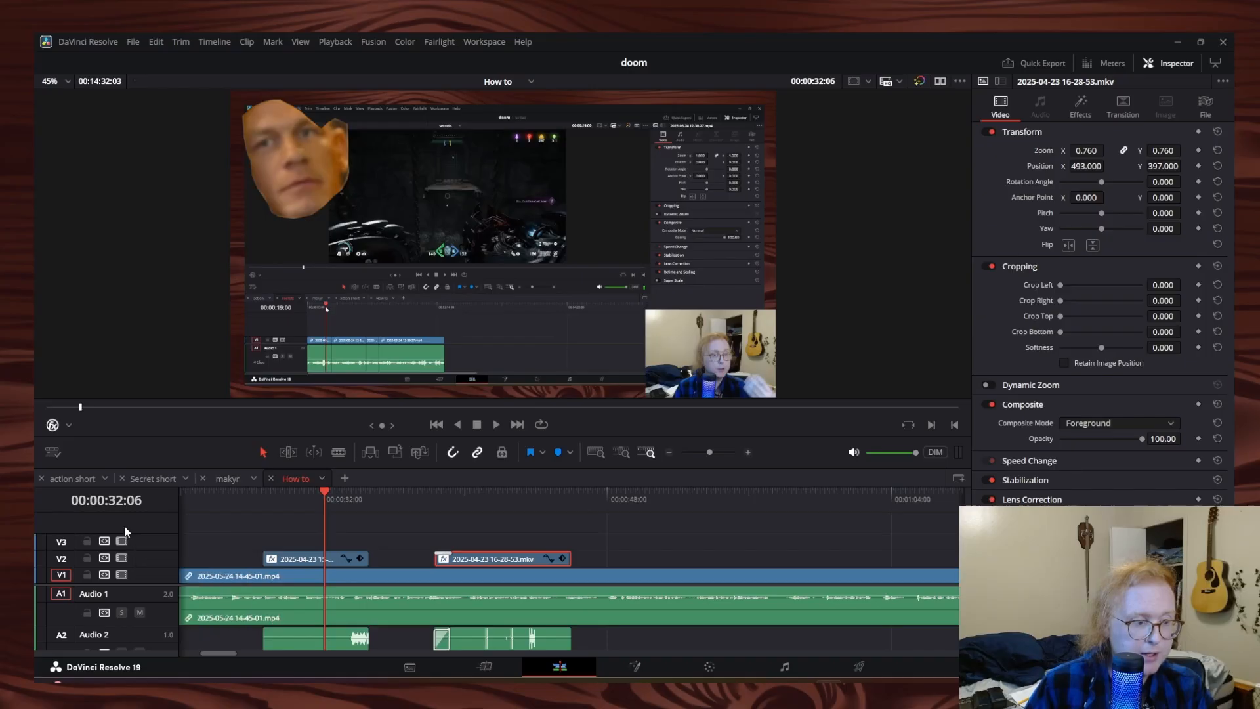
pyautogui.rightClick(126, 523)
pyautogui.click(151, 535)
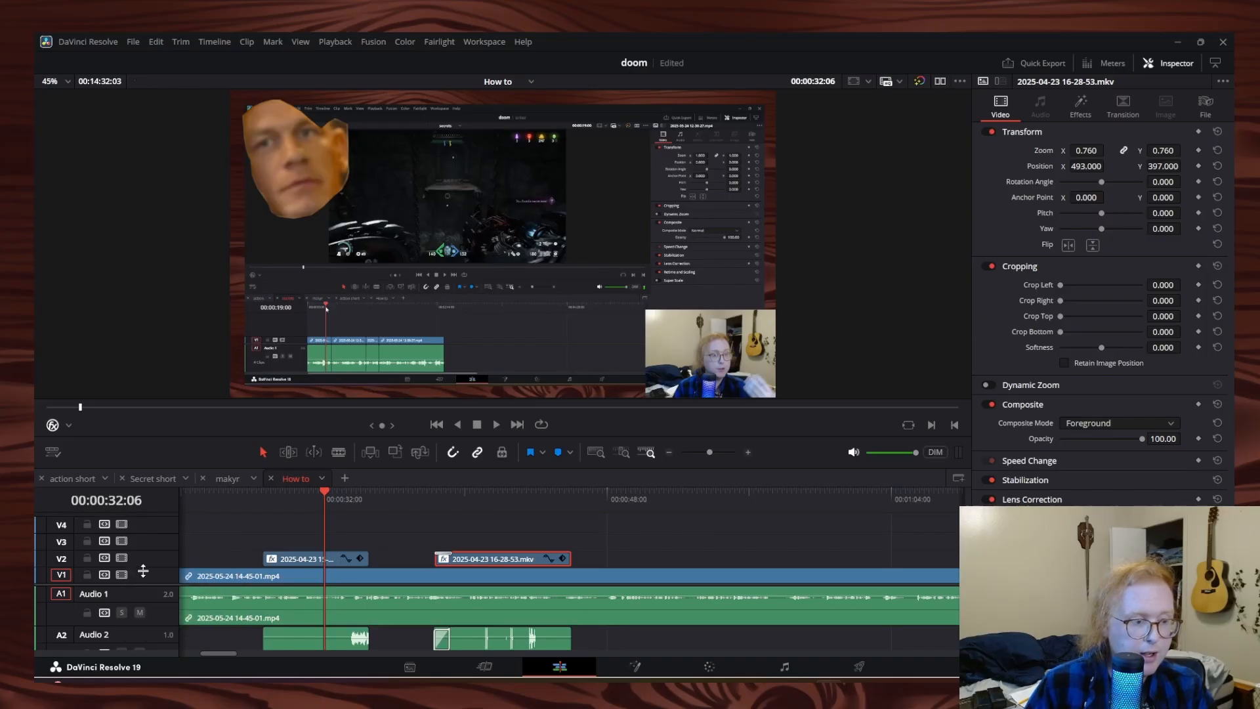
# Add a mono audio track below A2, and delete all empty tracks from the timeline
pyautogui.scroll(-1, 143, 625)
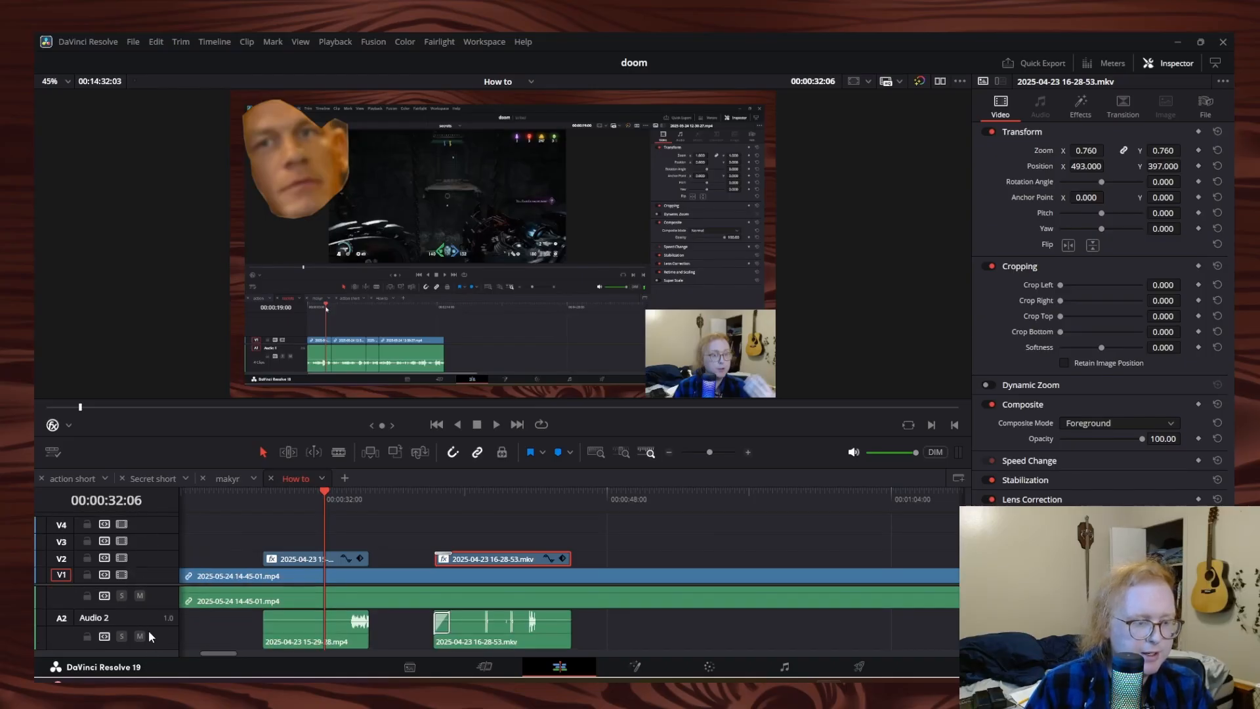
pyautogui.keyDown('shift'); pyautogui.scroll(-2, 253, 626); pyautogui.keyUp('shift')
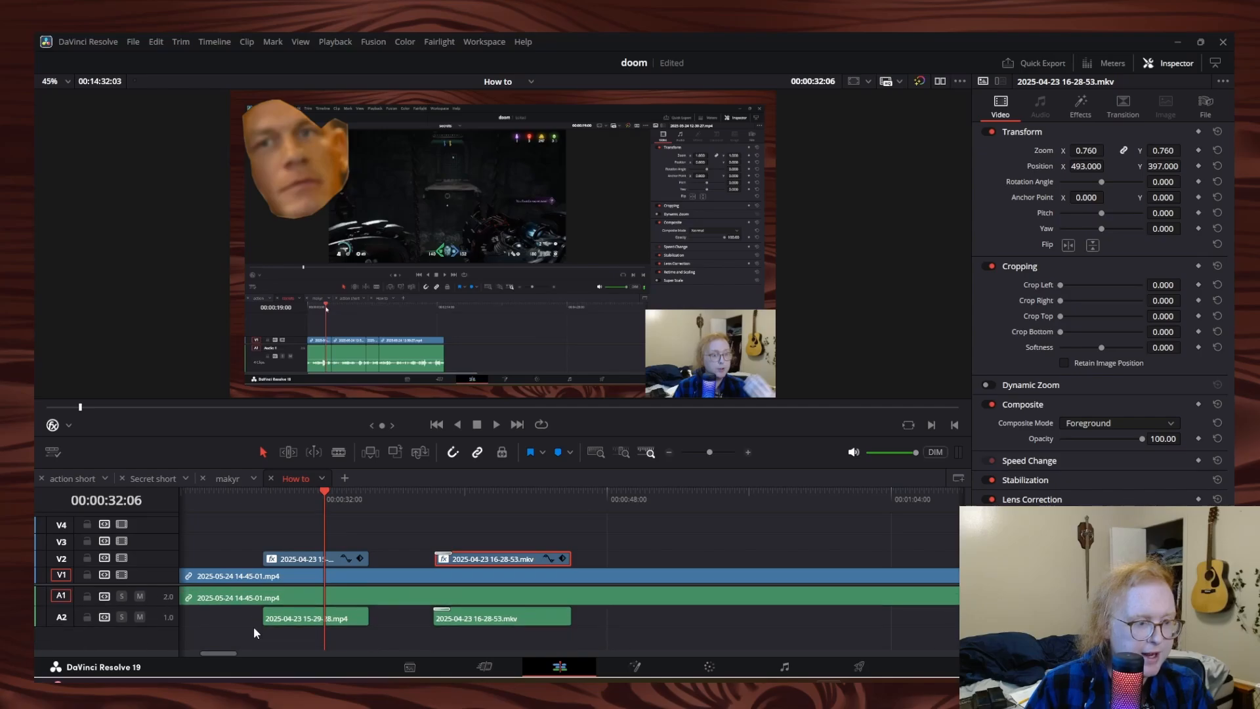
pyautogui.rightClick(155, 641)
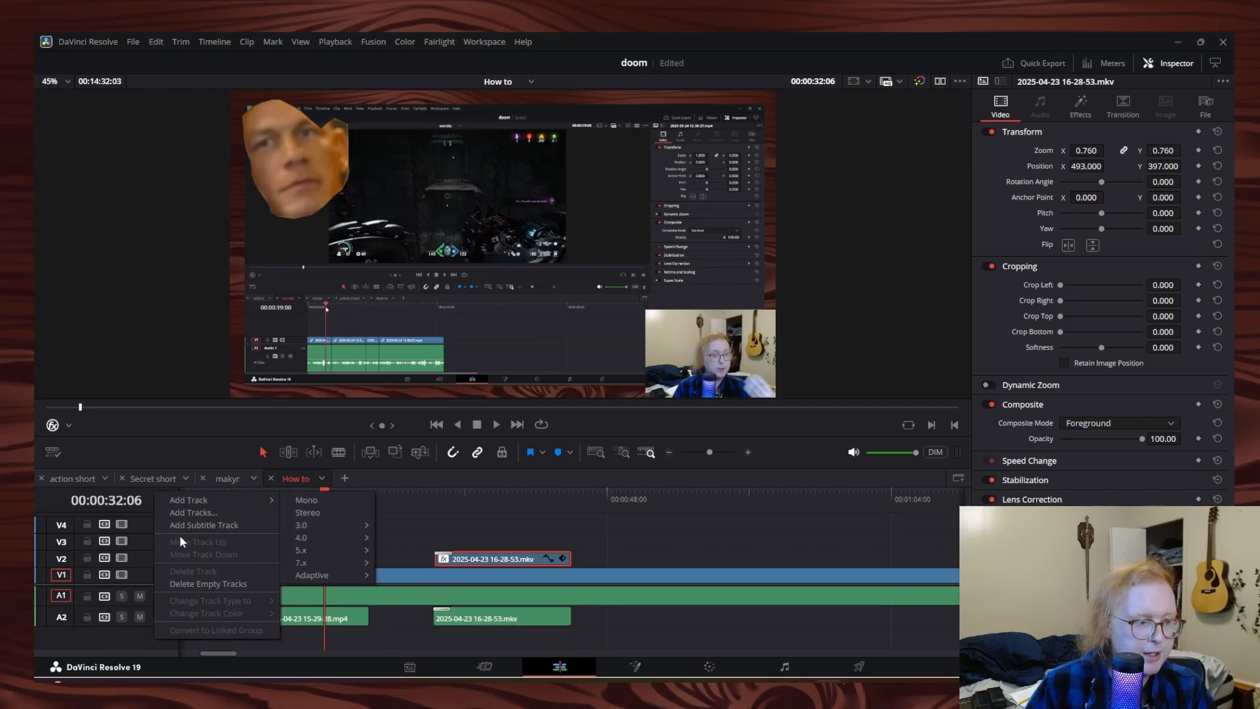
pyautogui.moveTo(230, 499)
pyautogui.click(302, 503)
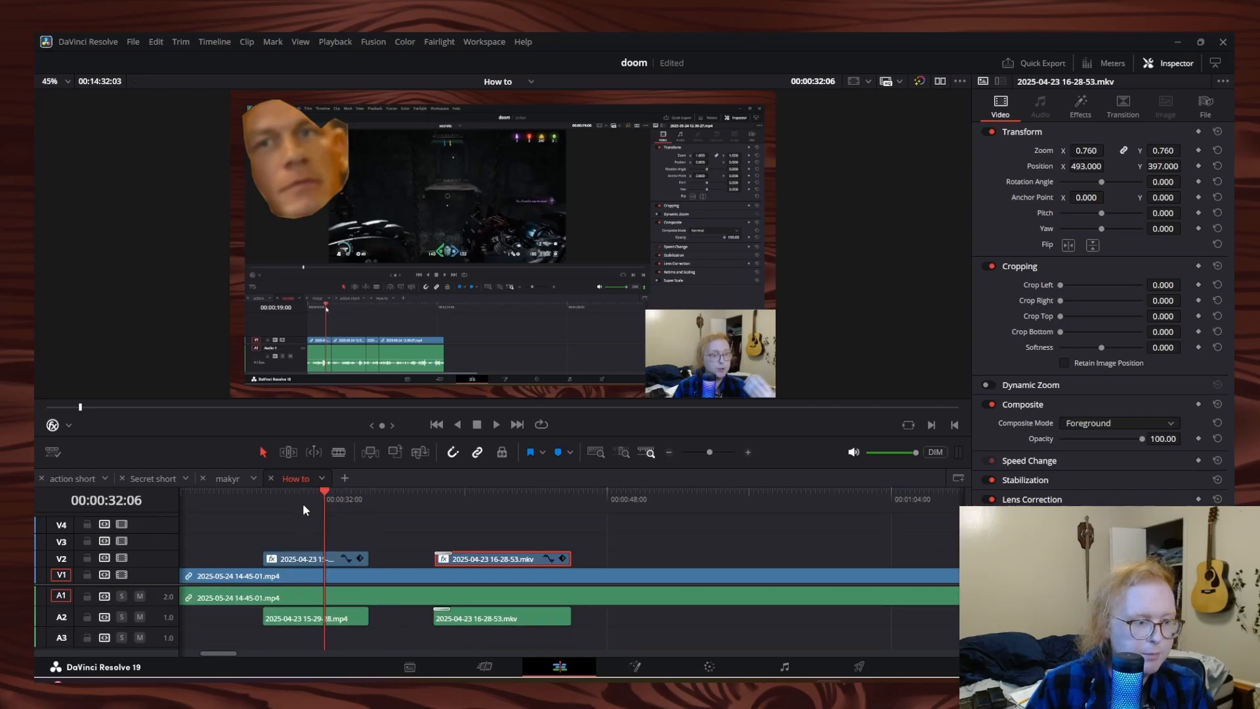
pyautogui.rightClick(159, 523)
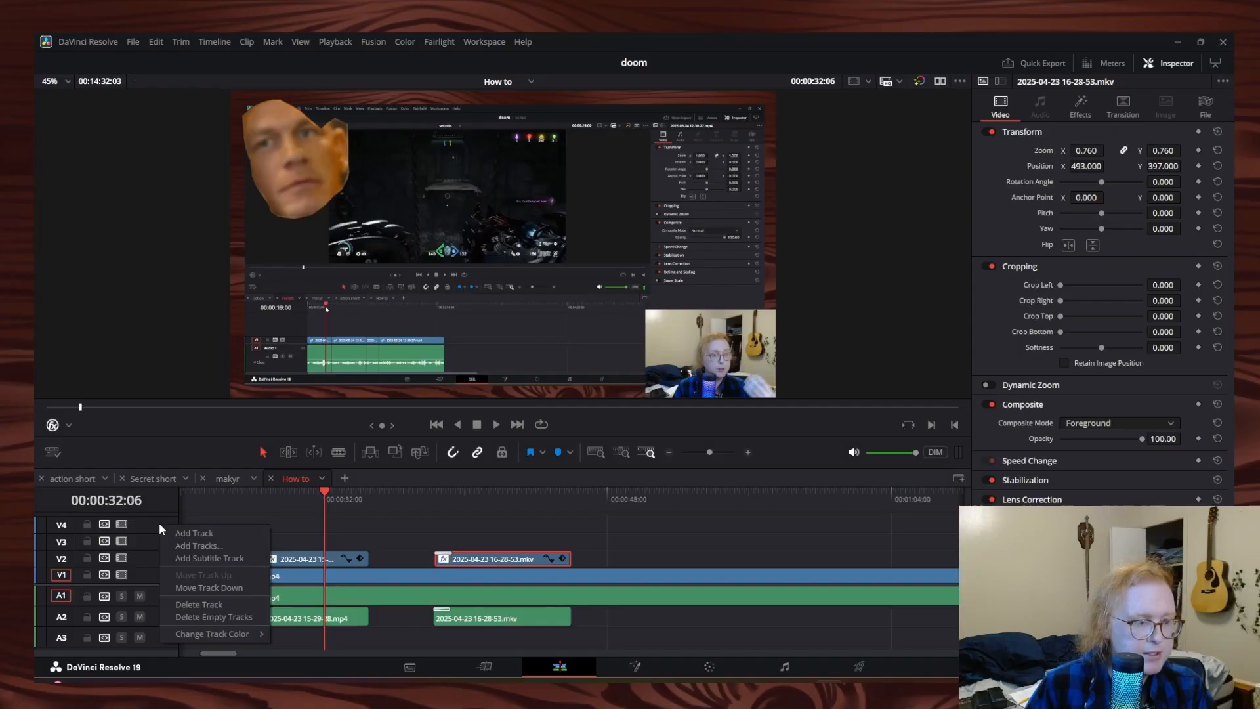
pyautogui.click(214, 618)
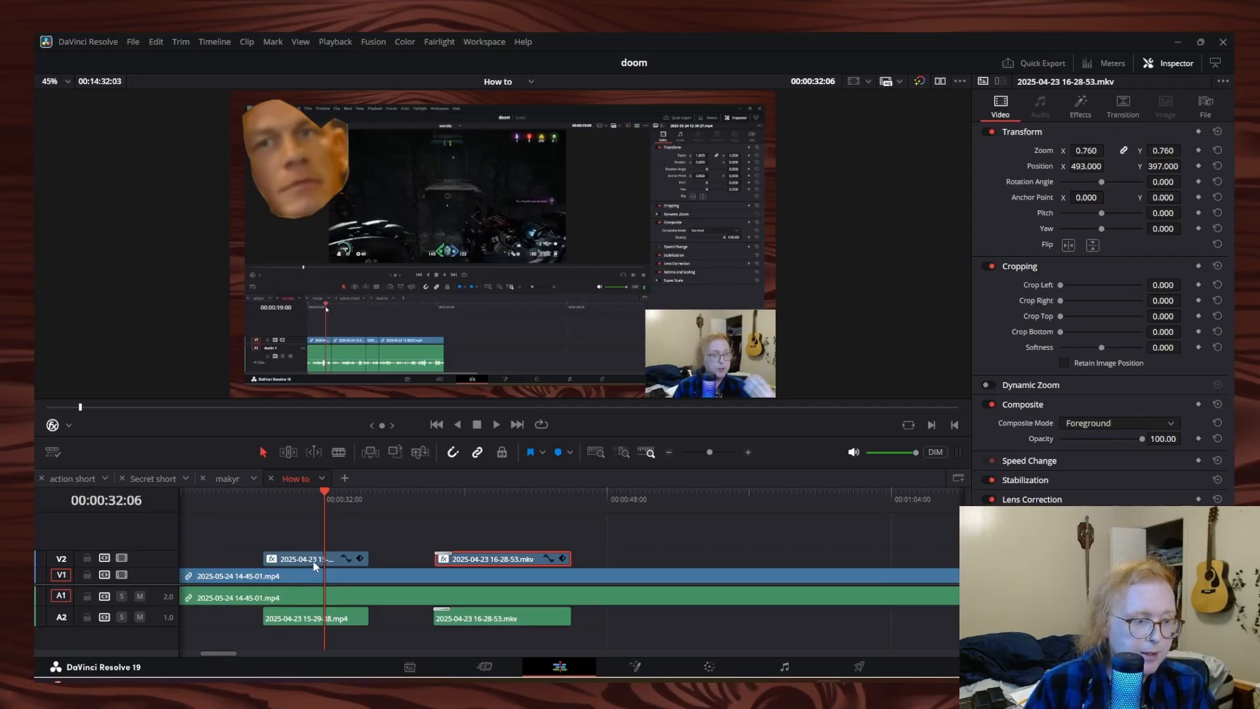
# Move the face overlay's video from V2 up to a new track V4, and delete the empty tracks
pyautogui.moveTo(313, 562)
pyautogui.mouseDown()
pyautogui.moveTo(301, 503)
pyautogui.moveTo(302, 559)
pyautogui.mouseUp()
pyautogui.moveTo(305, 456); pyautogui.dragTo(302, 524)
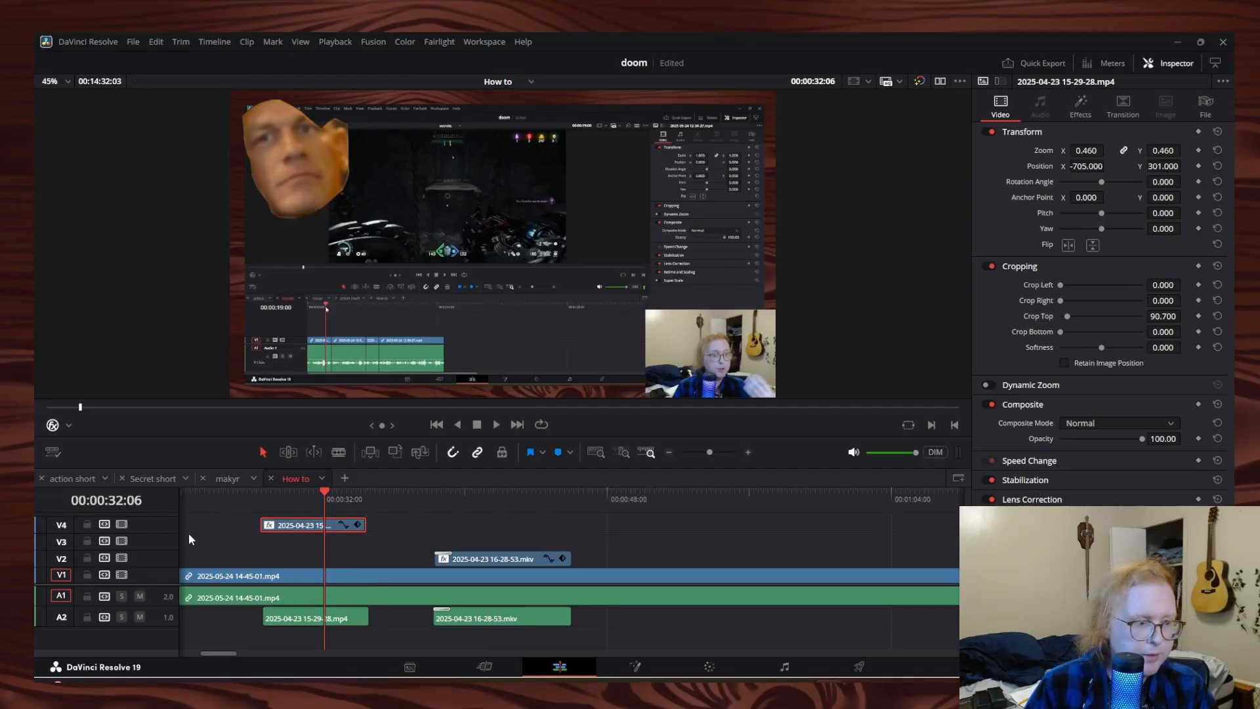
pyautogui.rightClick(164, 538)
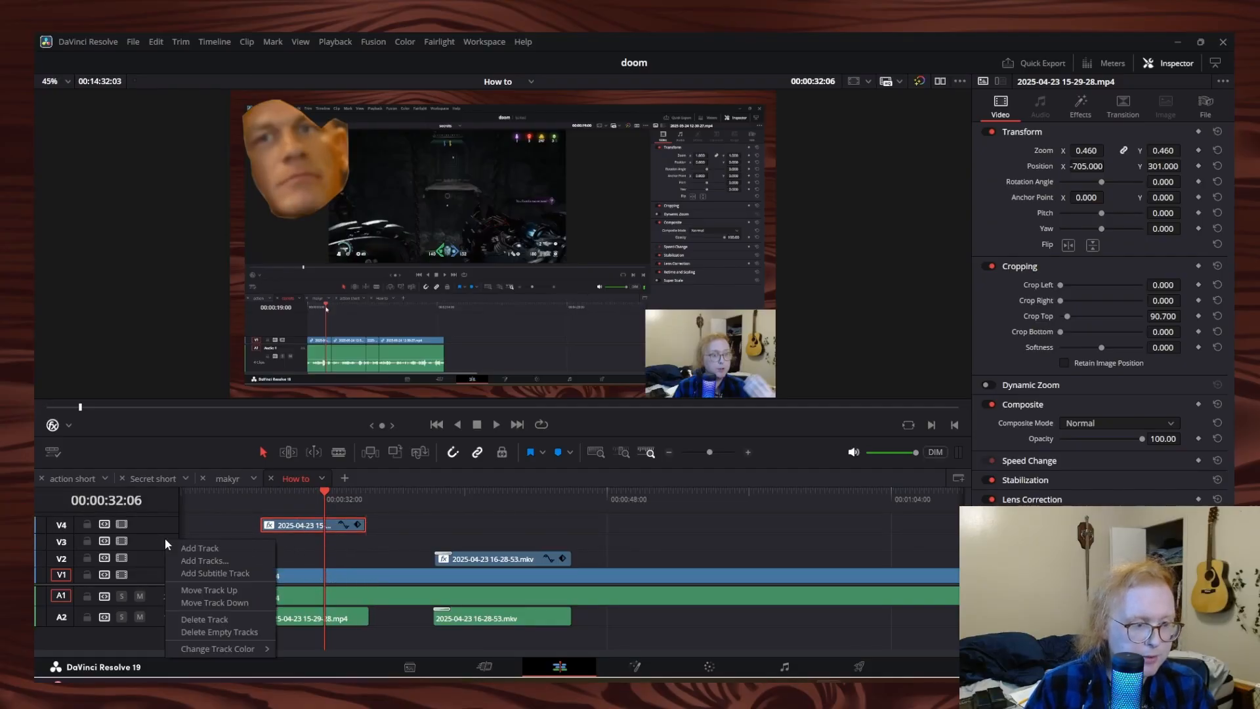
pyautogui.click(219, 632)
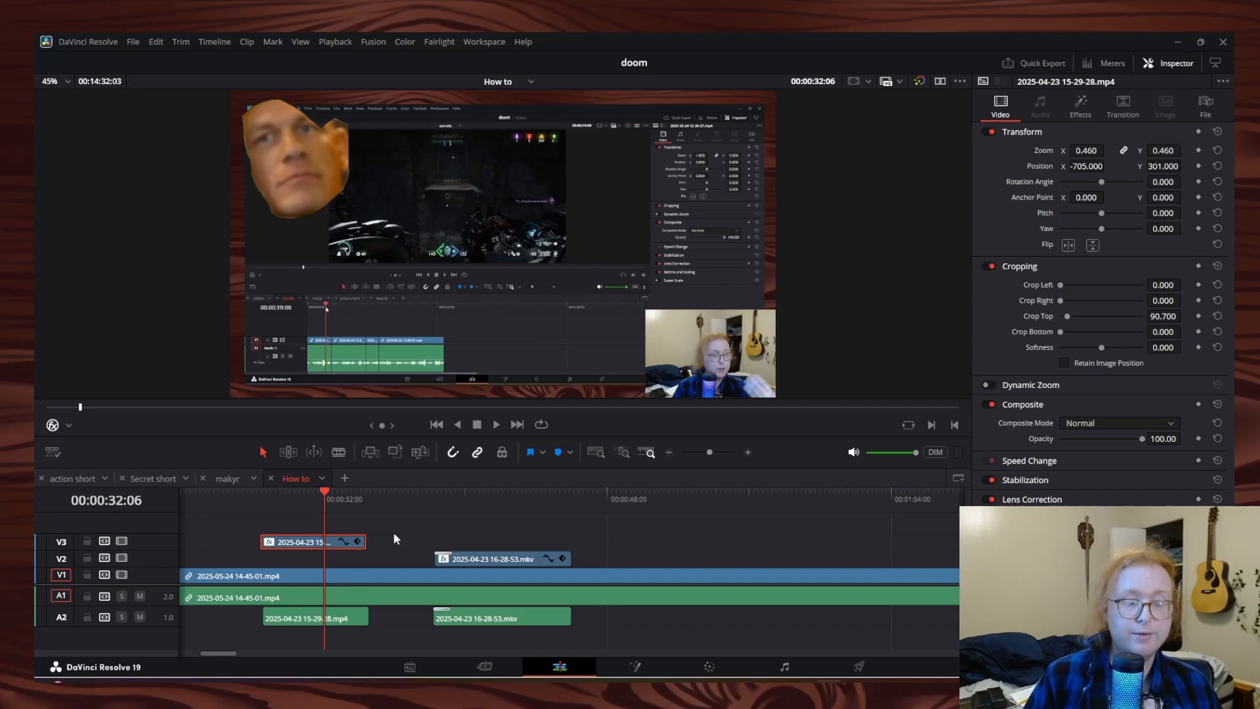
# Unlink the main recording's video on V1 from its audio on A1, and save the project
pyautogui.hotkey('ctrl', '-')
pyautogui.hotkey('ctrl', '-')
pyautogui.hotkey('ctrl', '-')
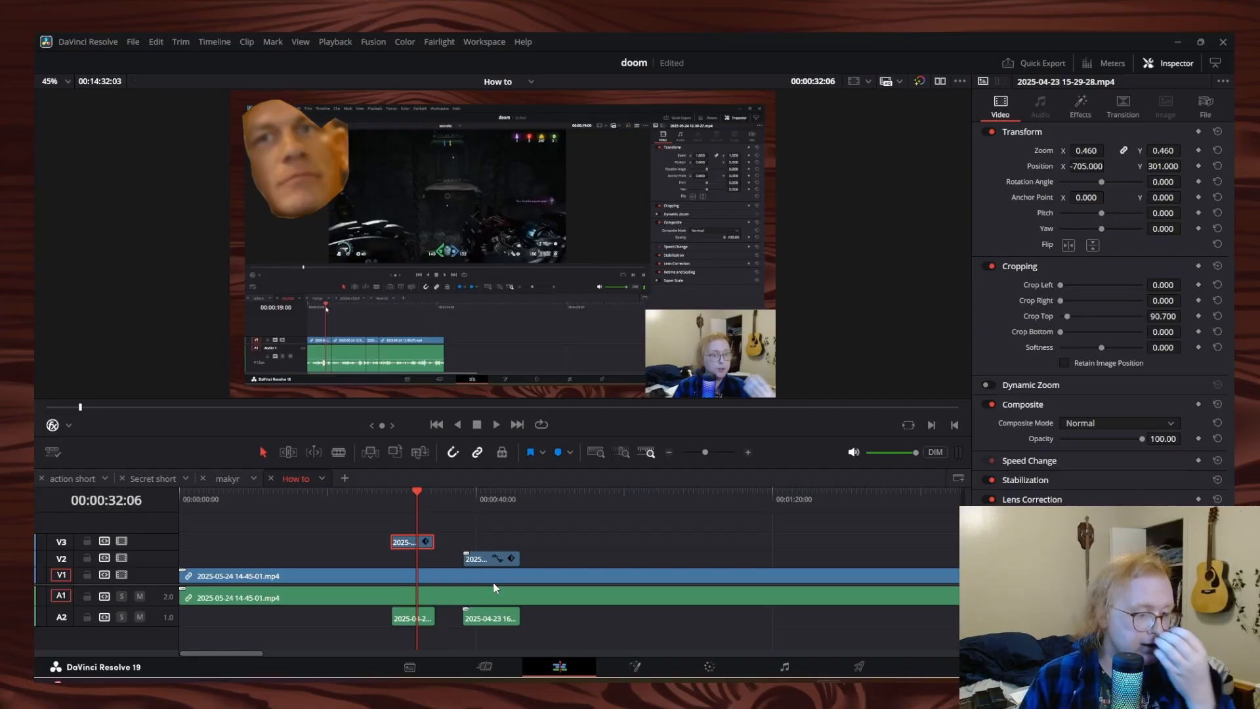
pyautogui.rightClick(409, 544)
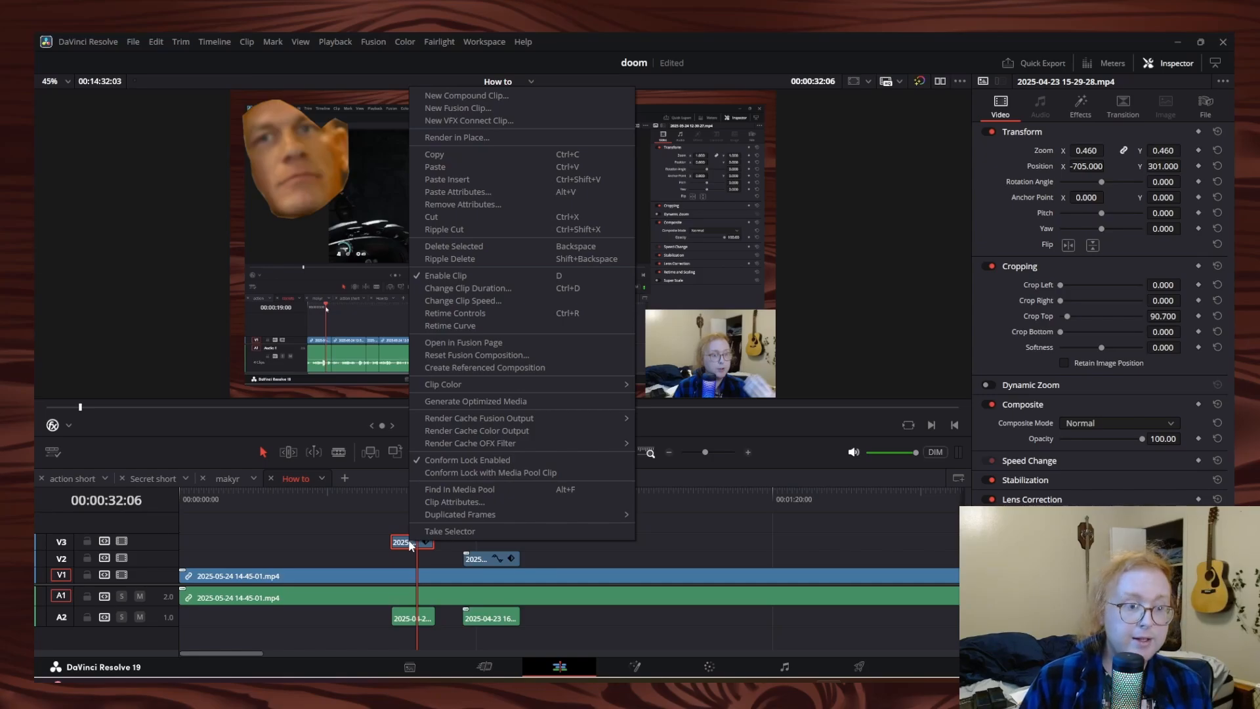
pyautogui.click(332, 523)
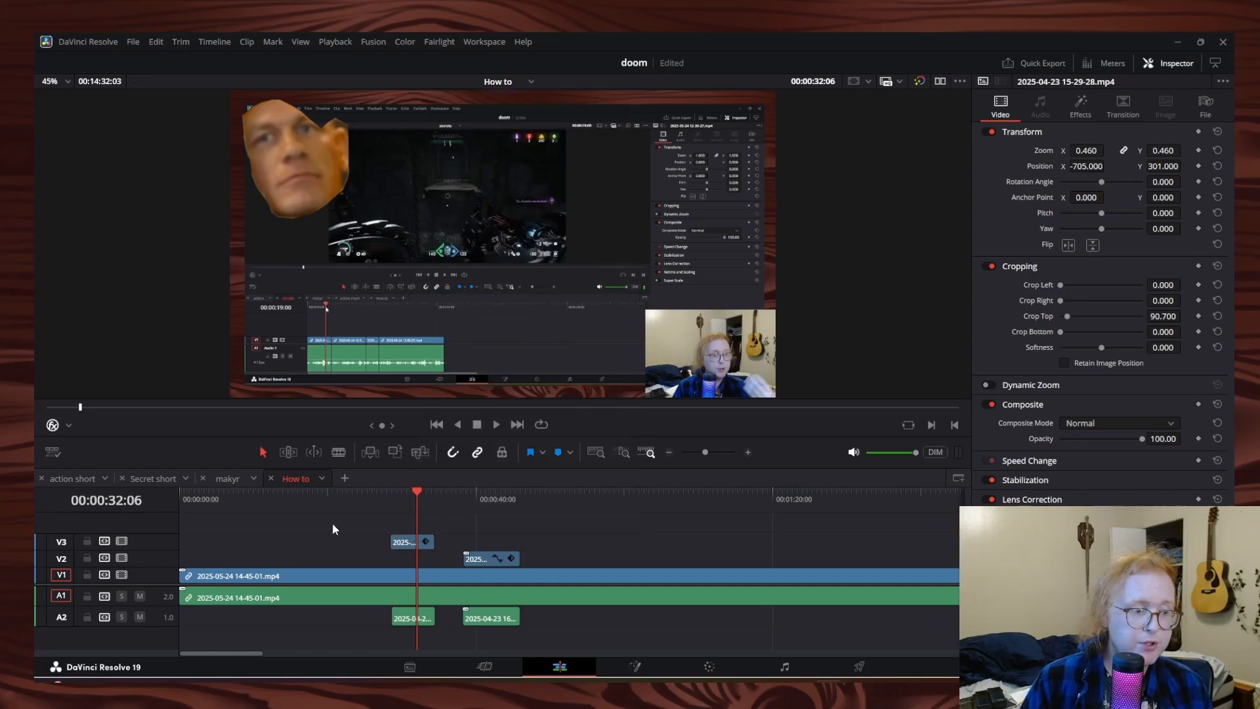
pyautogui.click(400, 575)
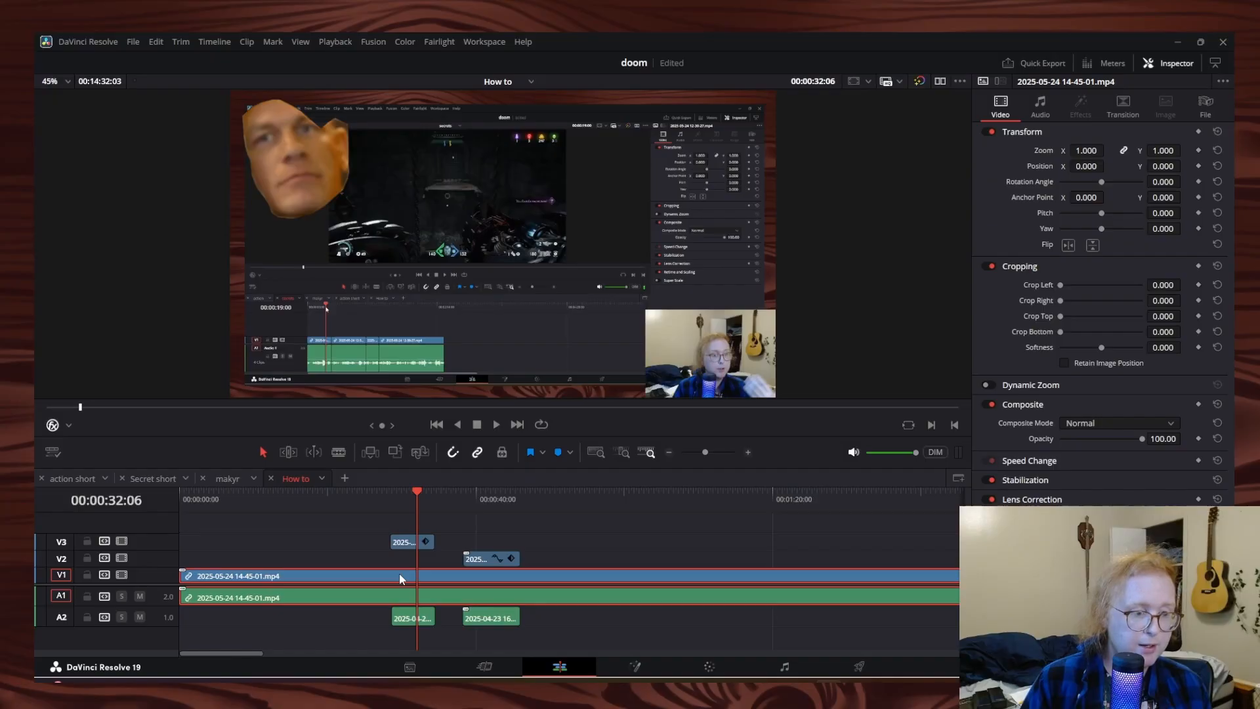
pyautogui.rightClick(399, 573)
pyautogui.click(433, 564)
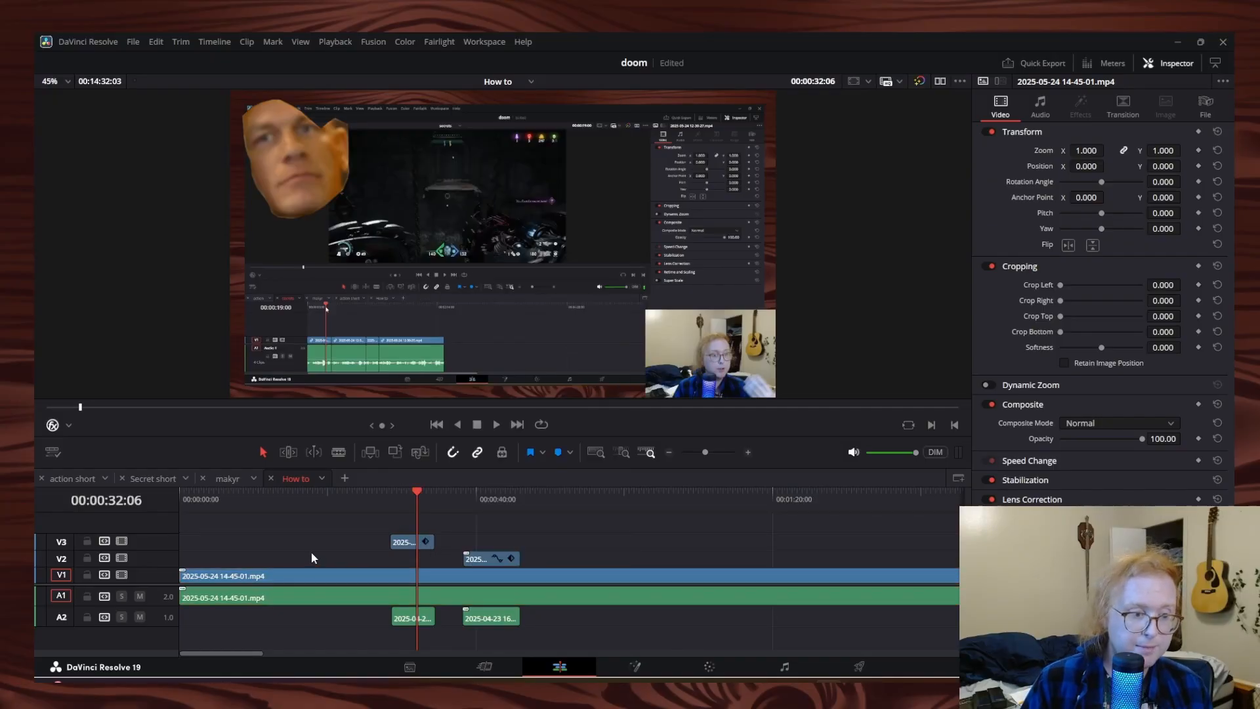
pyautogui.hotkey('ctrl', 's')
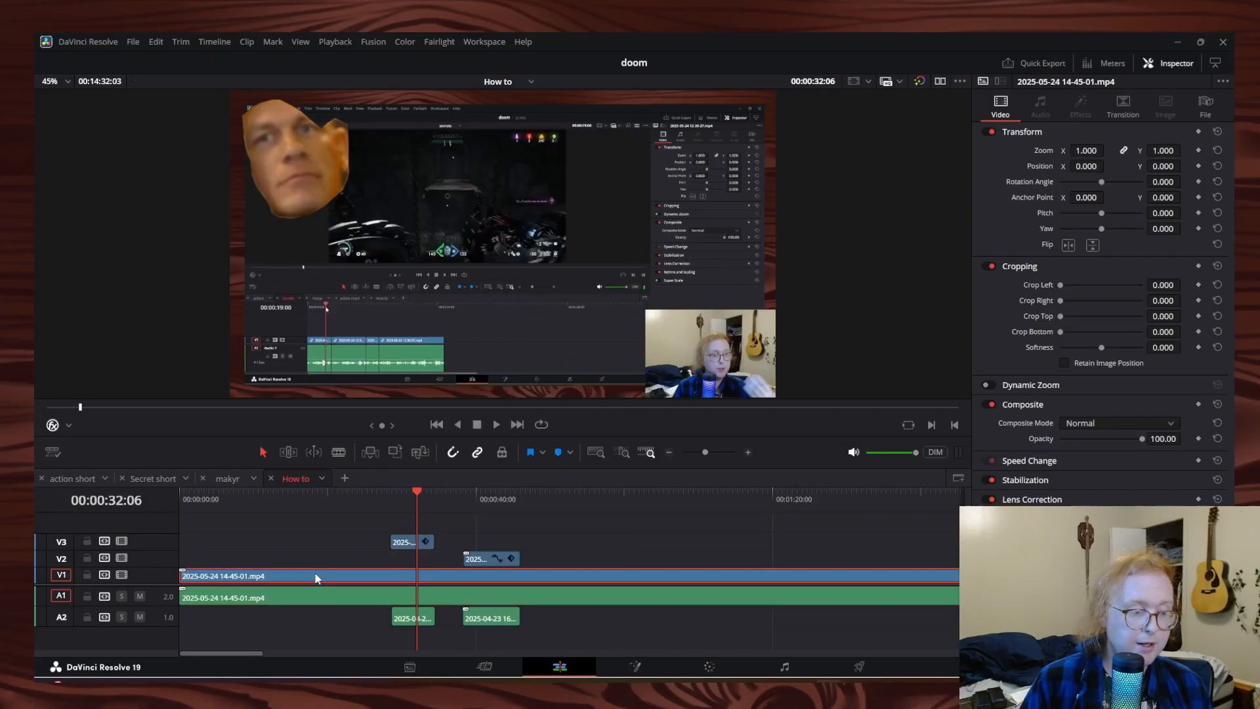
# Set the clip color of the main recording's video on V1 to Orange
pyautogui.rightClick(316, 578)
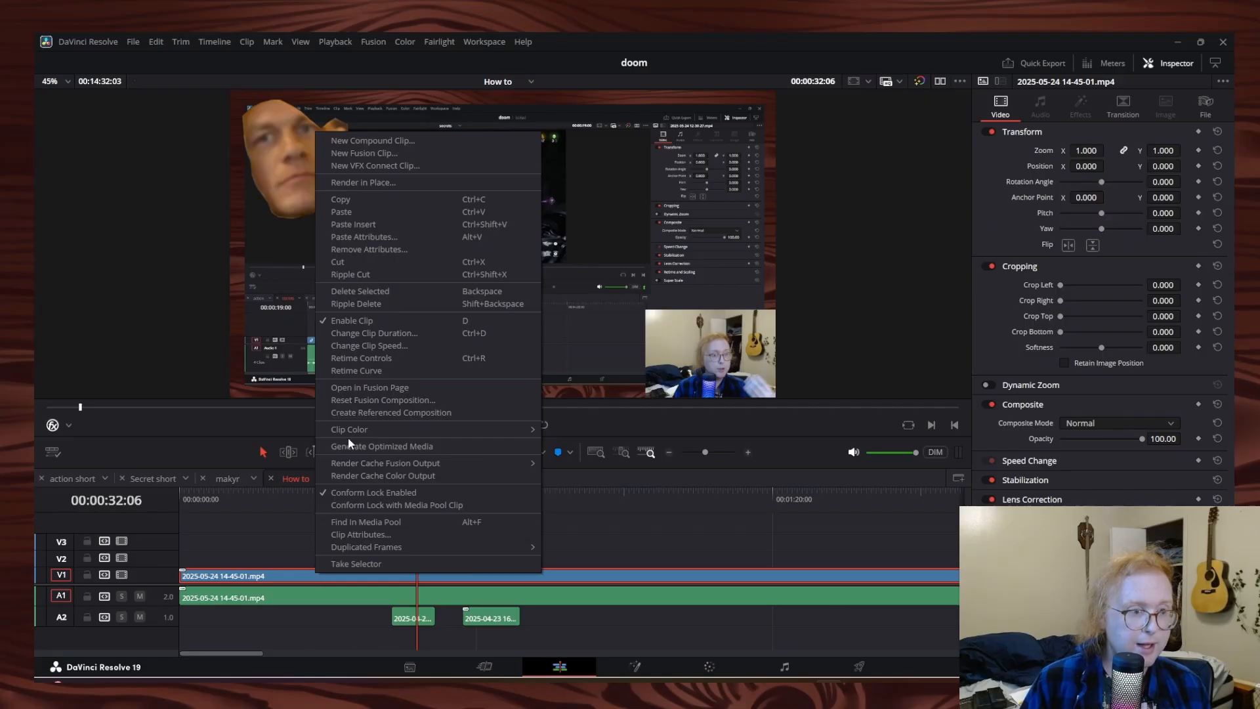
pyautogui.moveTo(381, 434)
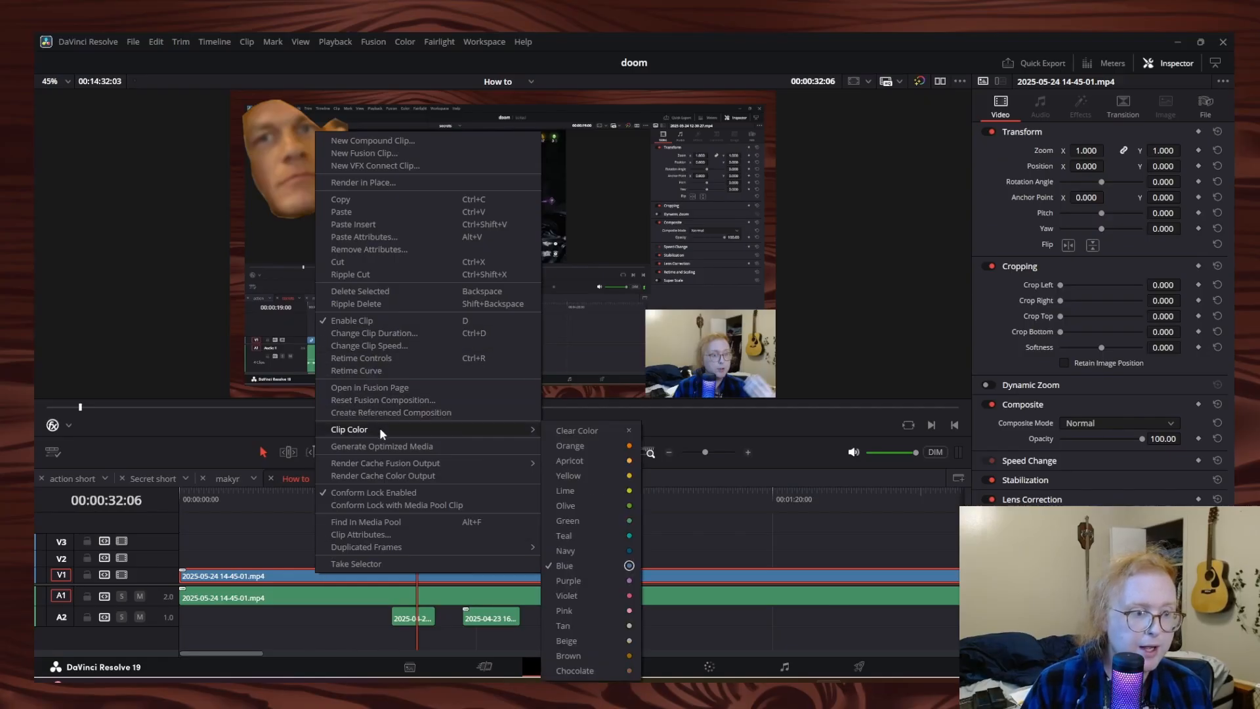
pyautogui.click(582, 446)
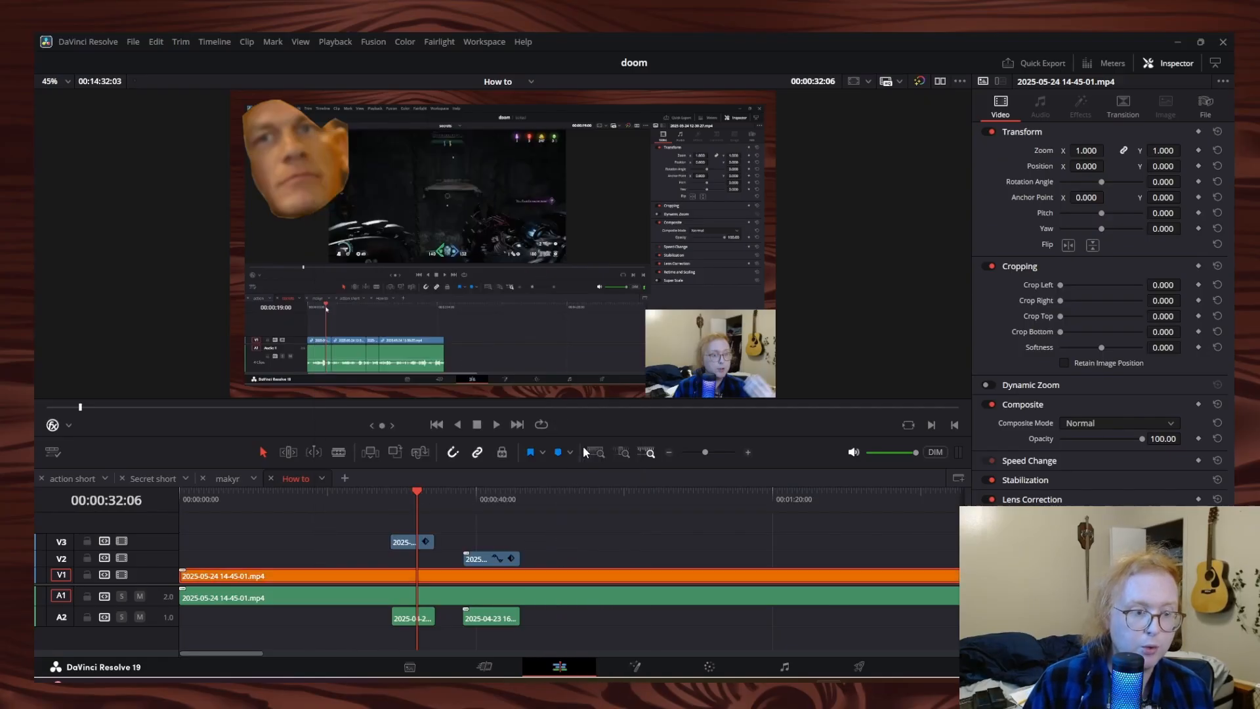
pyautogui.click(326, 555)
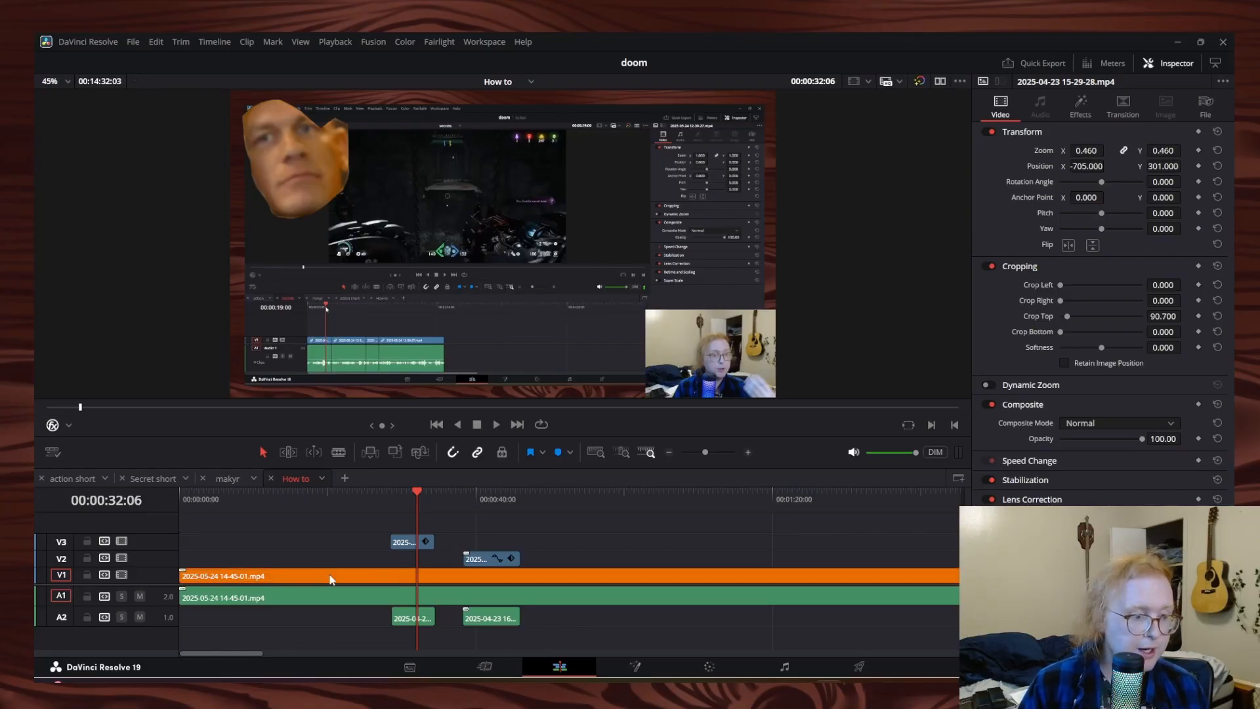
# Try Orange as the clip color of the main recording's audio on A1, and undo the change
pyautogui.click(331, 577)
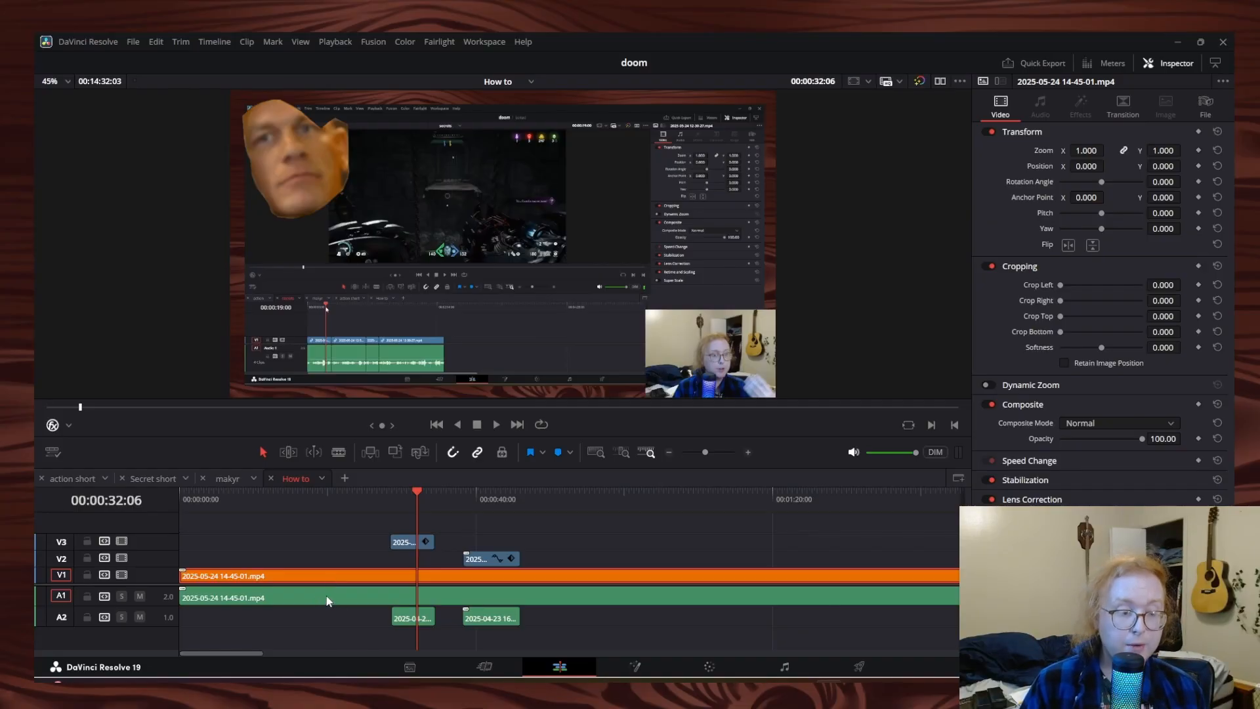
pyautogui.click(327, 598)
pyautogui.rightClick(328, 597)
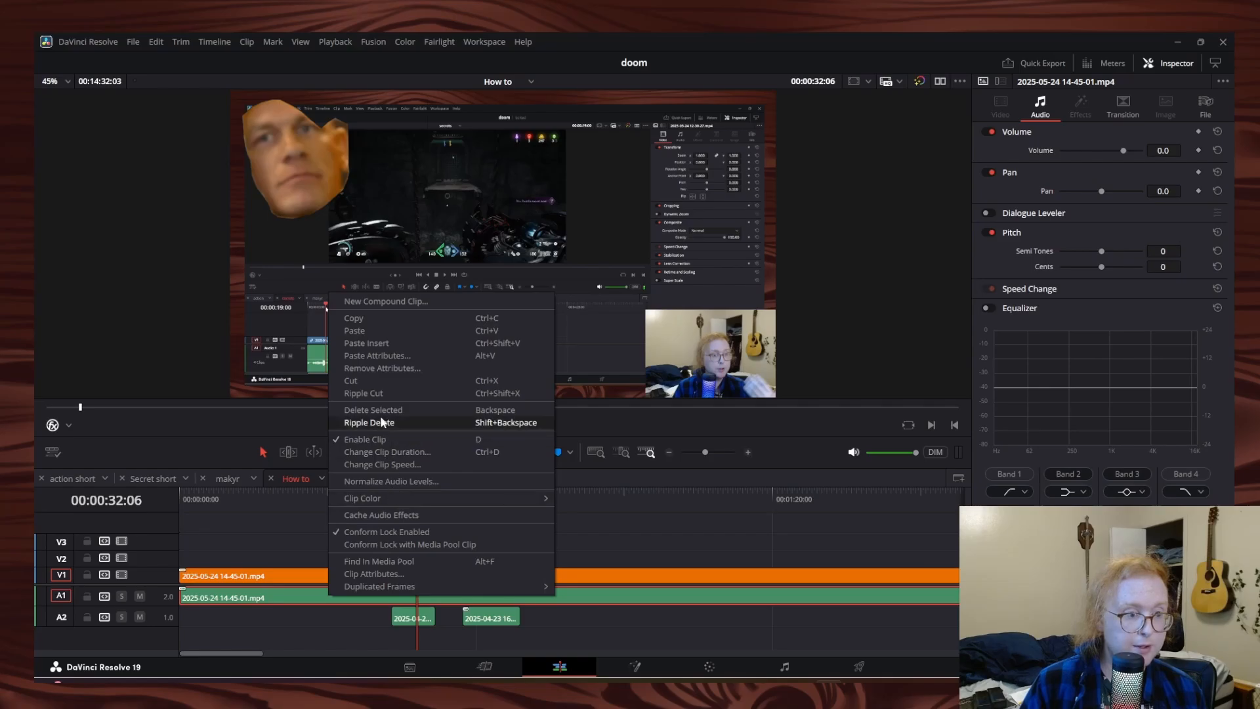
pyautogui.moveTo(391, 496)
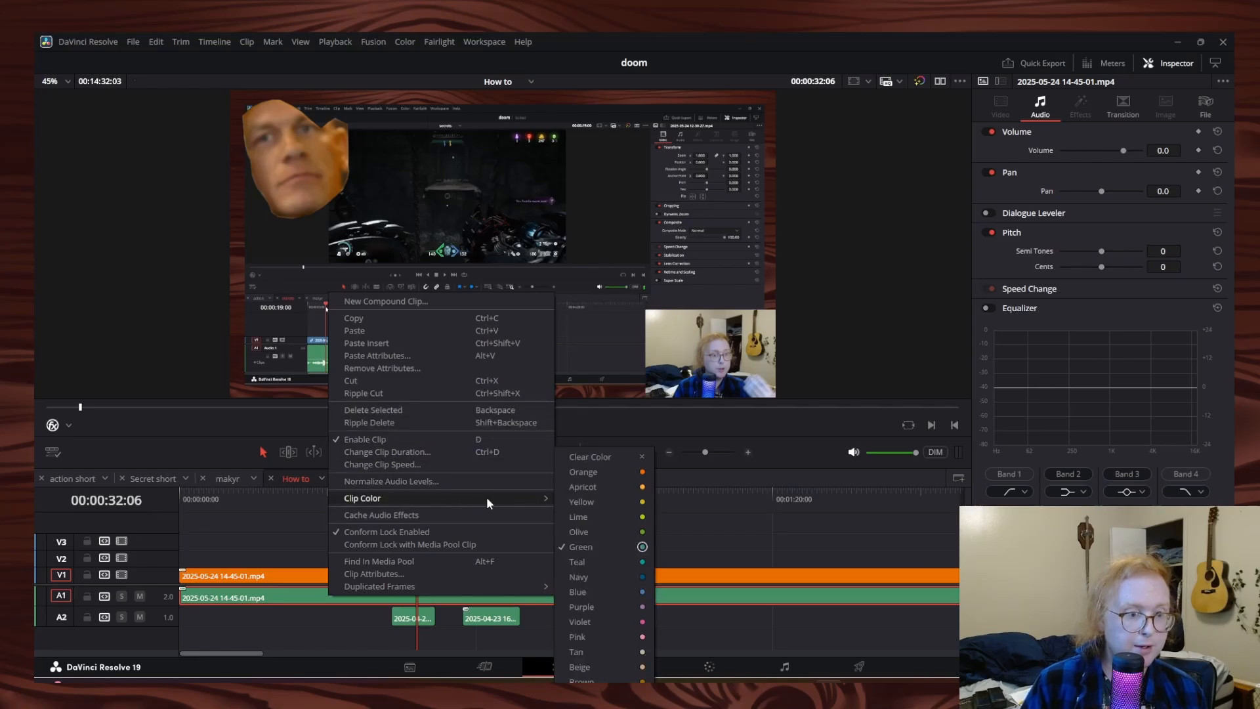
pyautogui.click(582, 474)
pyautogui.click(333, 637)
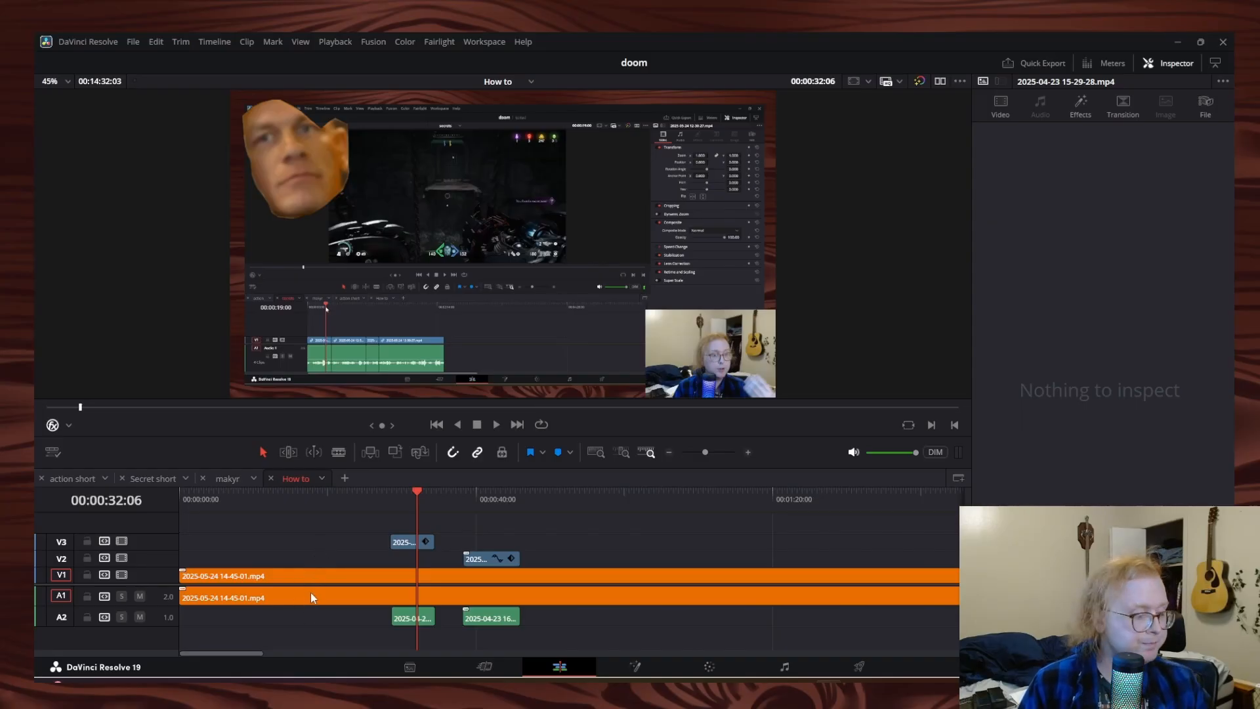
pyautogui.hotkey('ctrl', 'z')
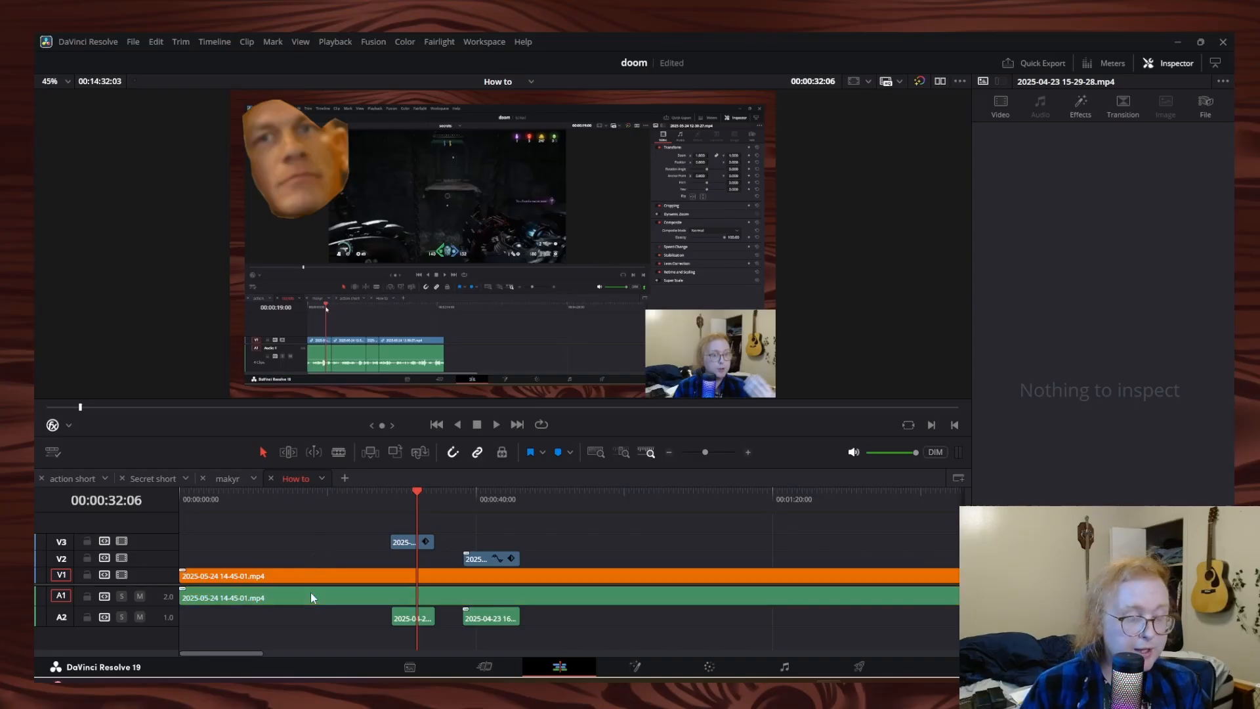
# Set the clip color of the face overlay's audio on A2 and its video on V3 to Olive
pyautogui.rightClick(411, 618)
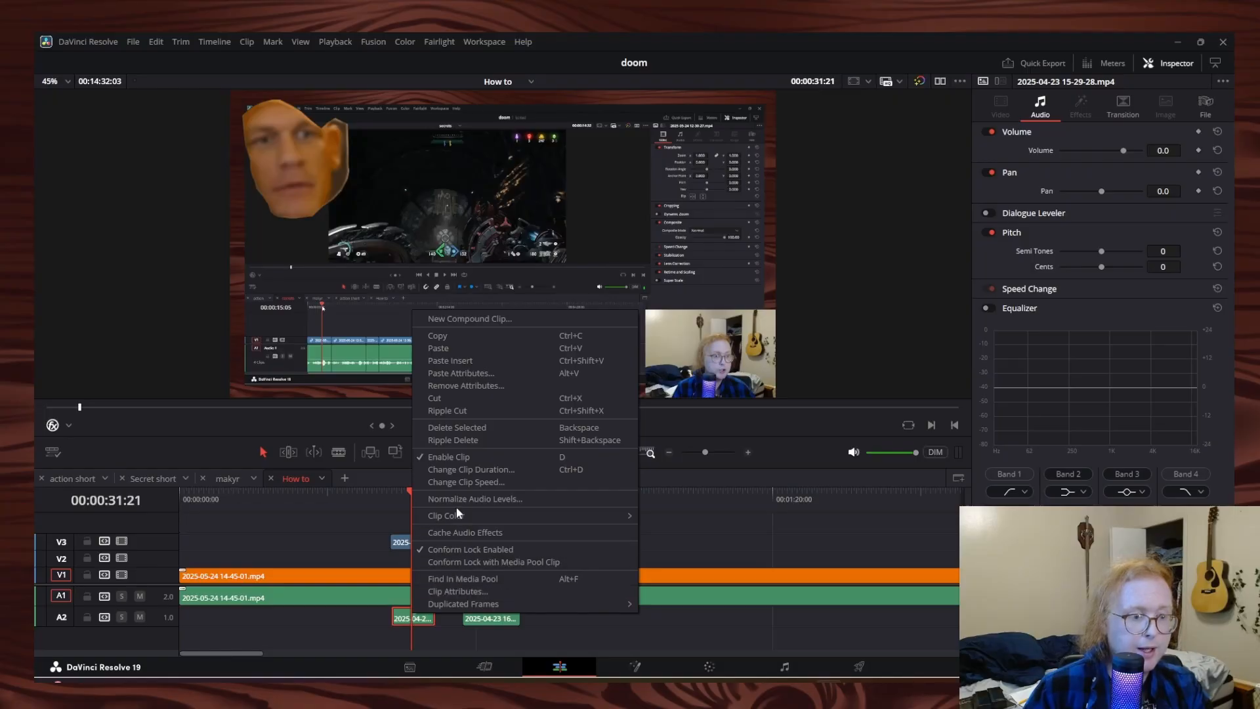
pyautogui.moveTo(482, 513)
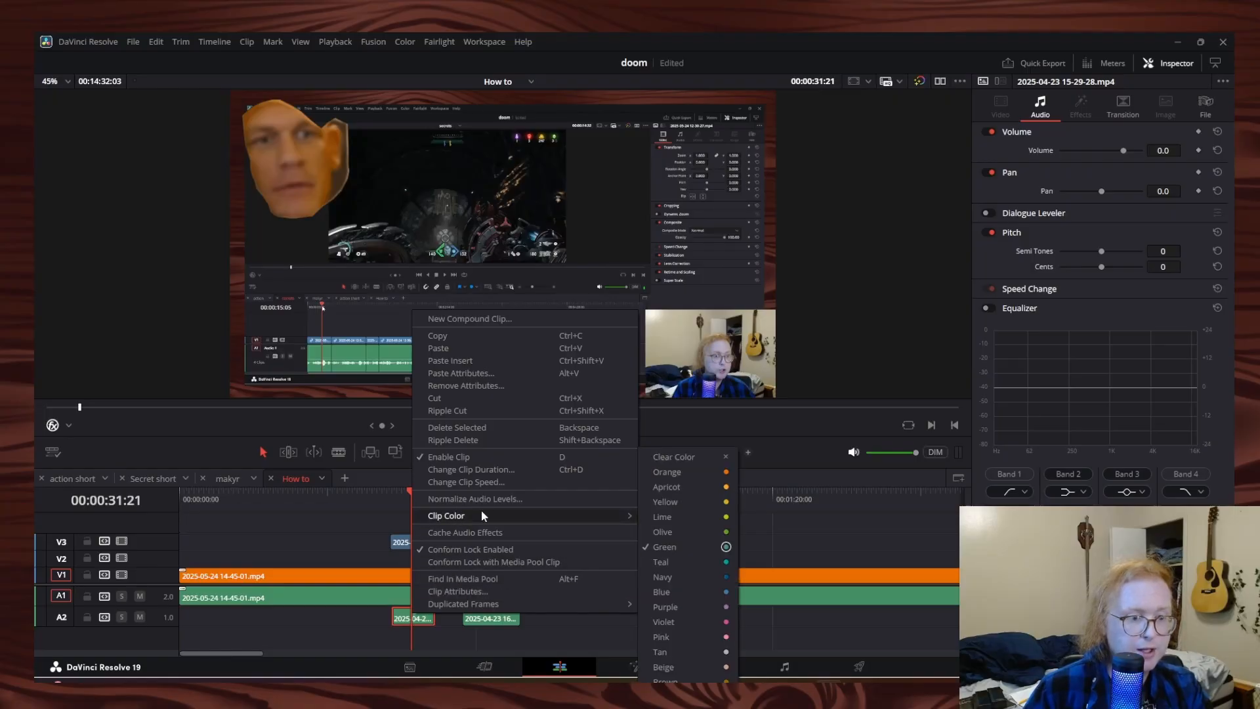
pyautogui.click(679, 531)
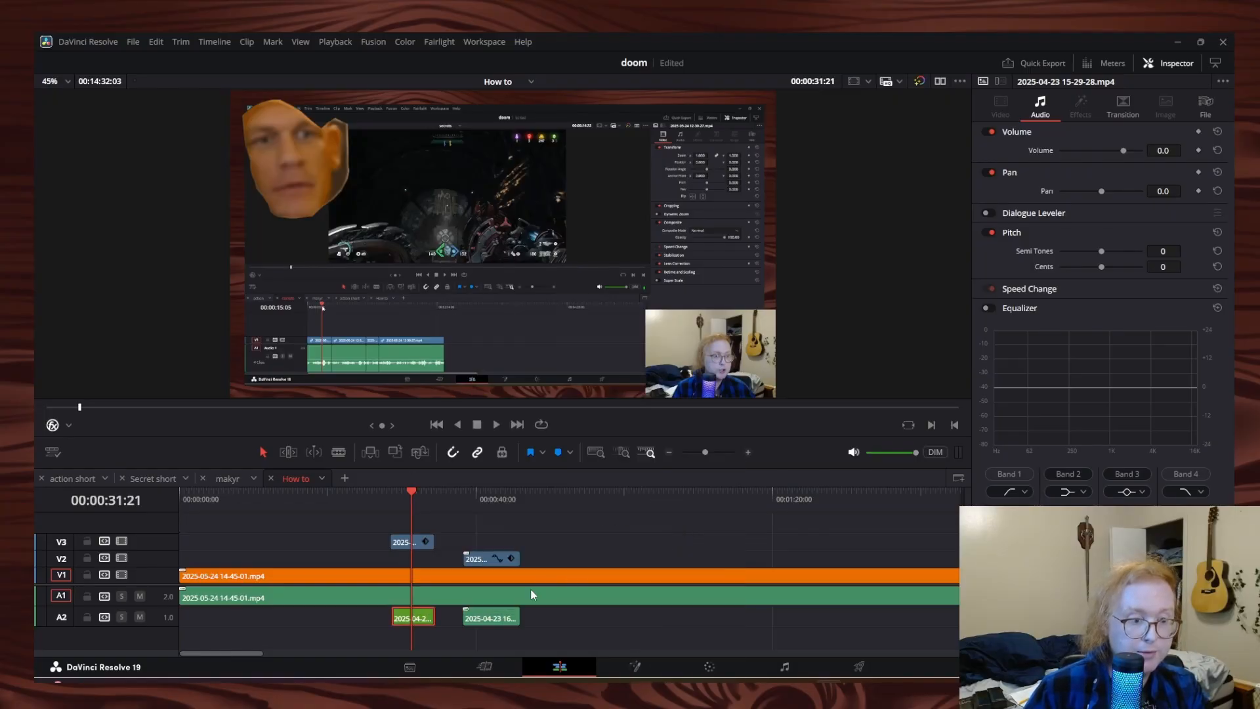
pyautogui.click(412, 542)
pyautogui.rightClick(406, 545)
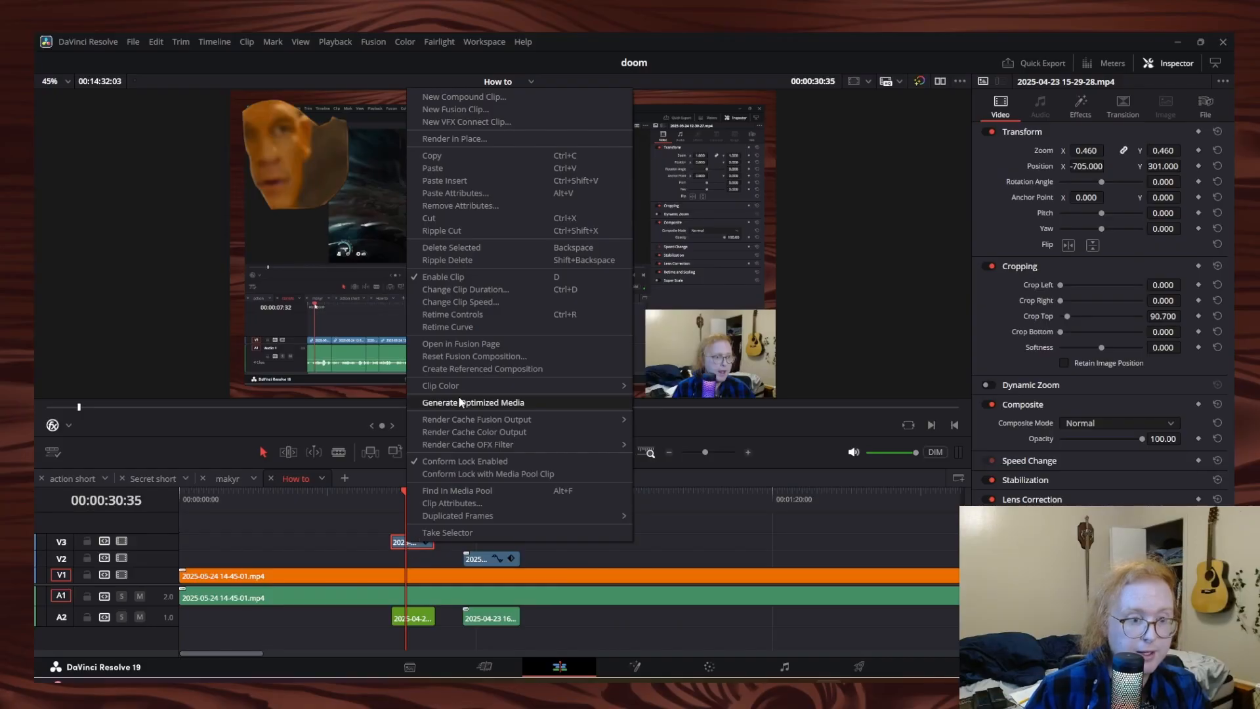
pyautogui.moveTo(599, 384)
pyautogui.click(672, 464)
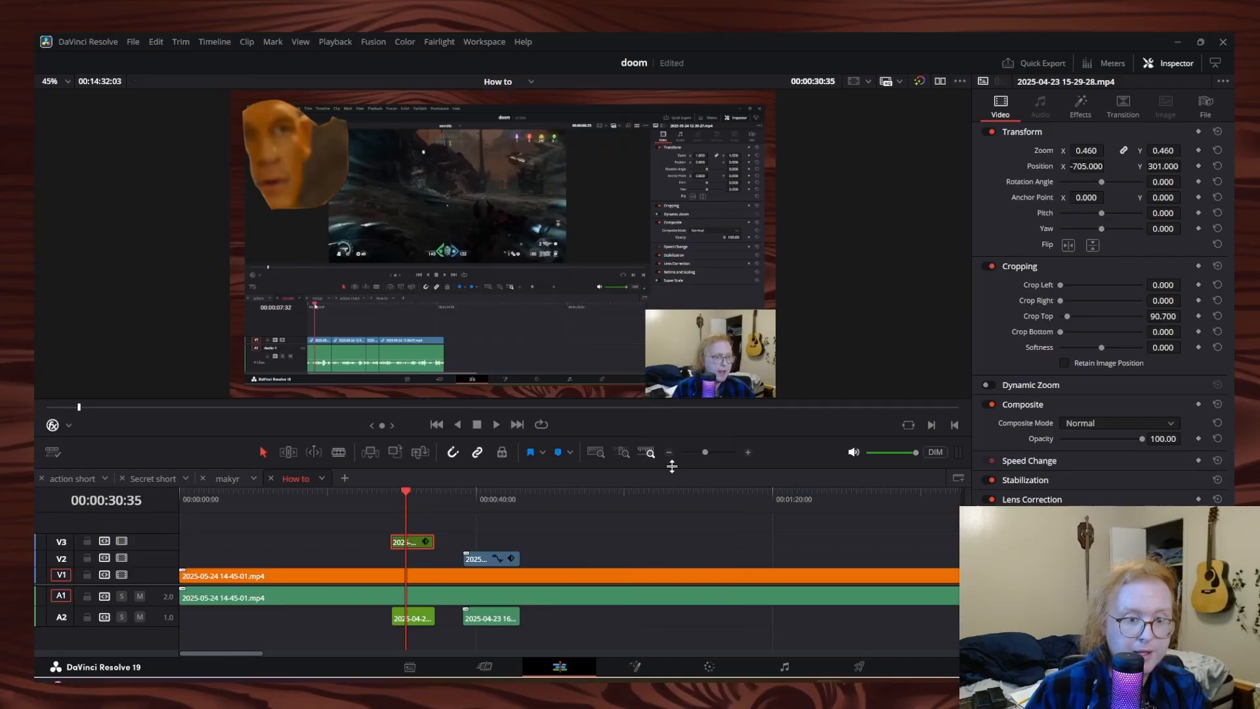
# Set the clip color of the face overlay's video on V3 to Purple
pyautogui.rightClick(401, 542)
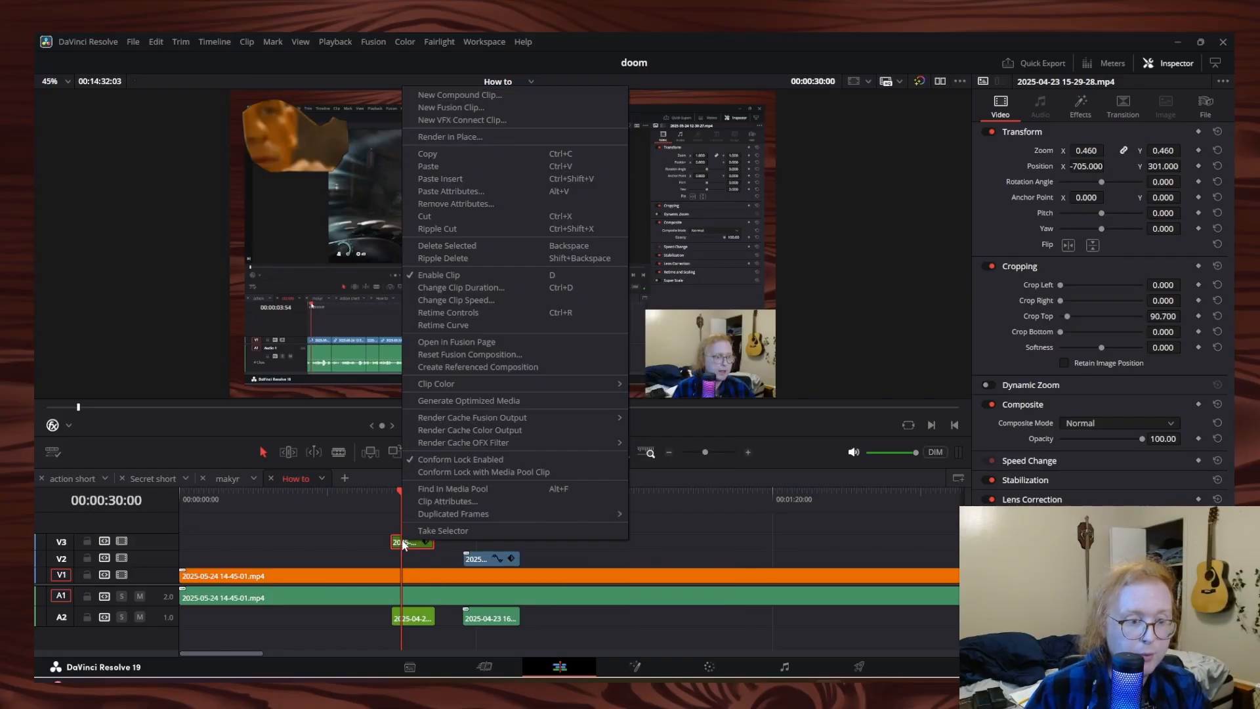
pyautogui.moveTo(461, 380)
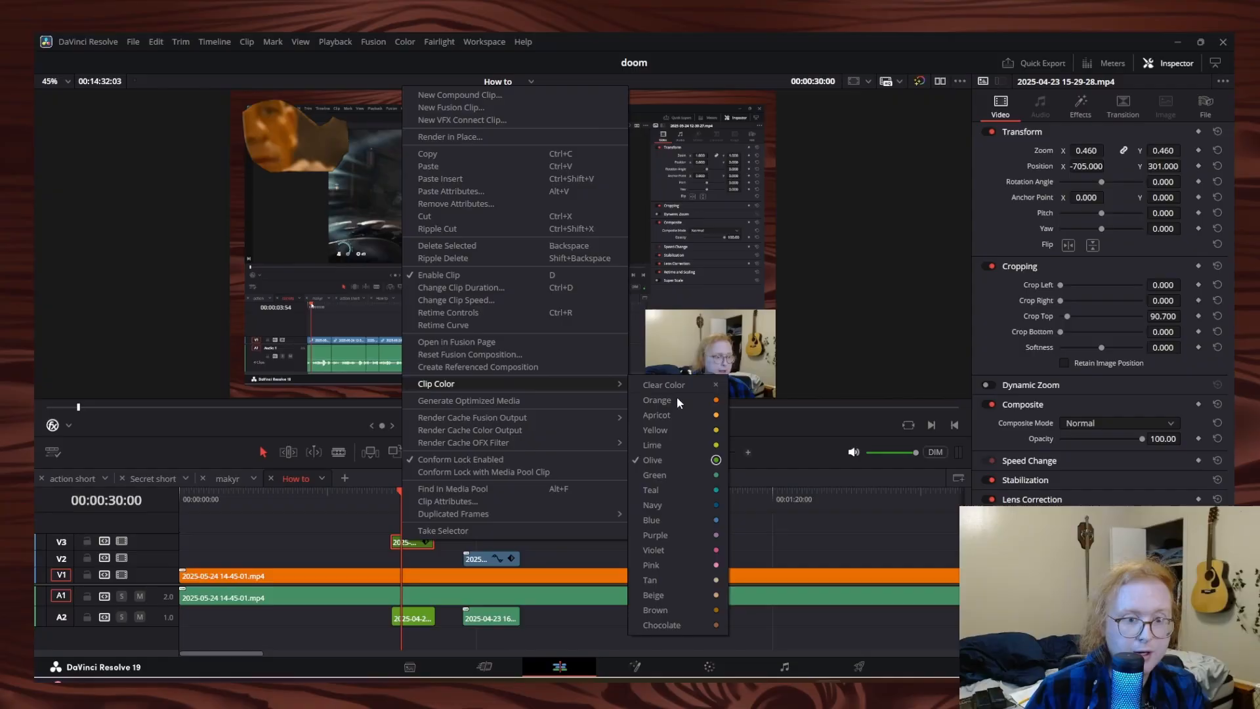
pyautogui.click(659, 538)
# Set the clip color of the subscribe overlay's video on V2 to Chocolate
pyautogui.click(496, 557)
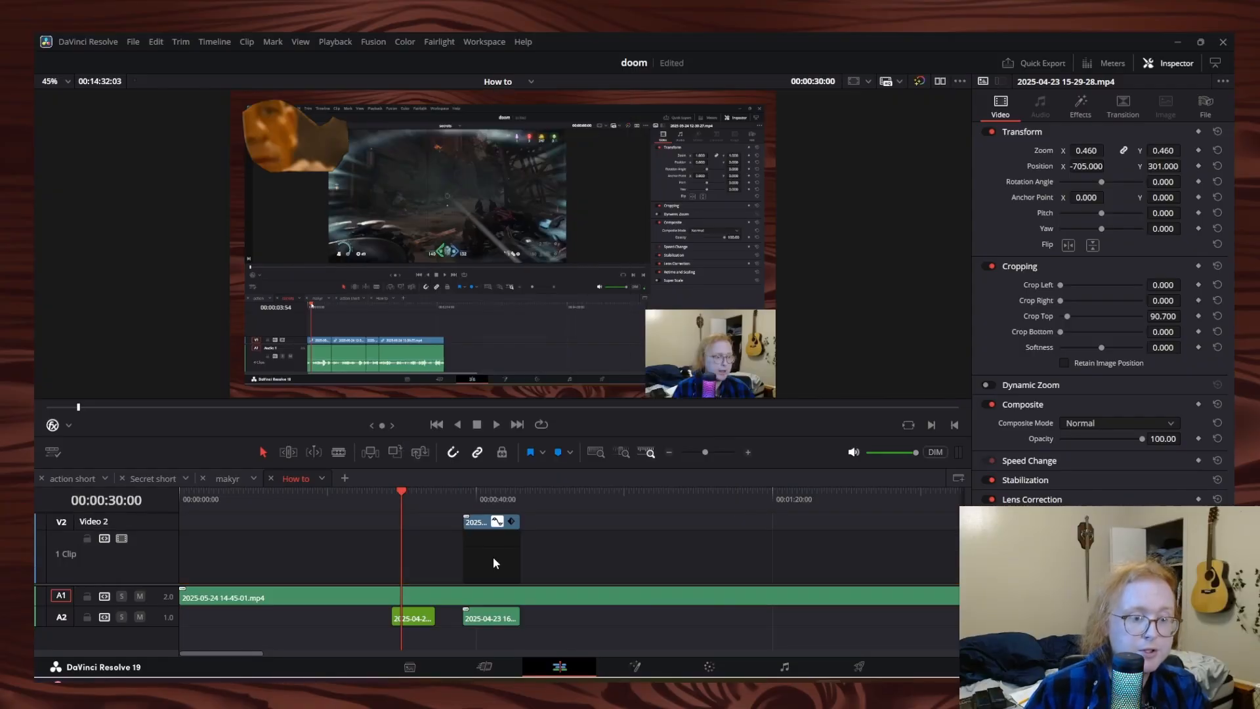
pyautogui.click(499, 522)
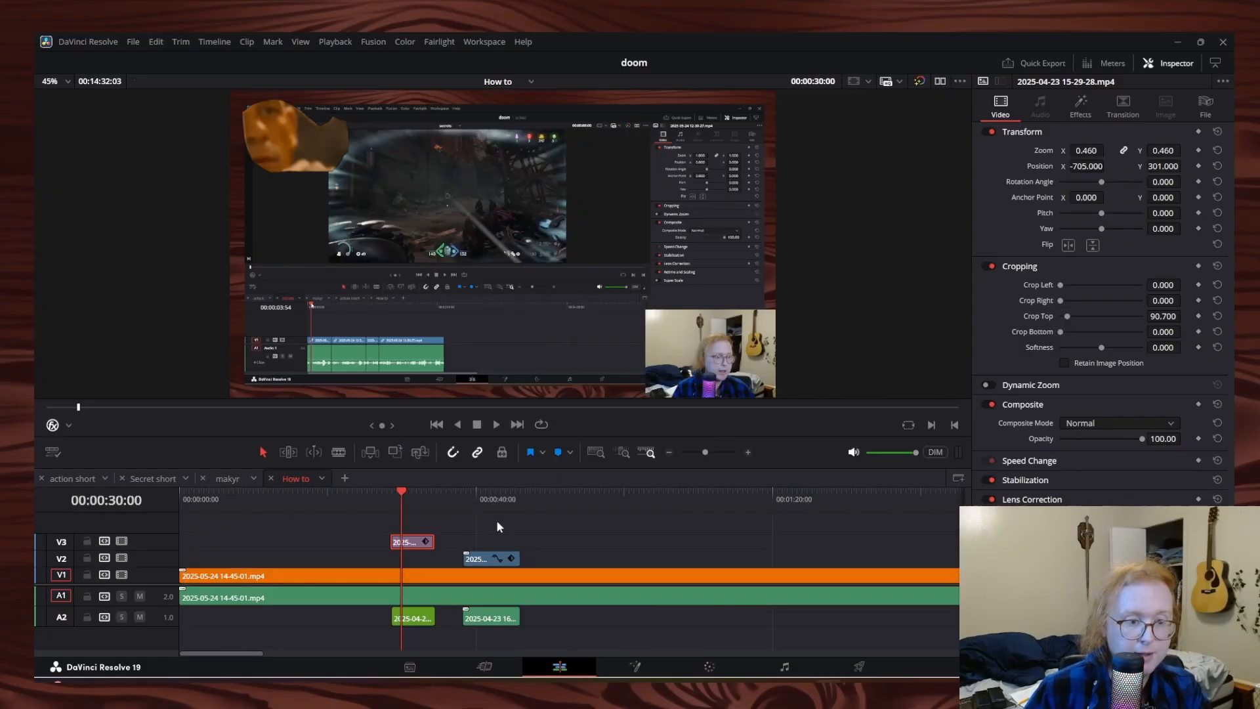
pyautogui.click(479, 556)
pyautogui.rightClick(479, 556)
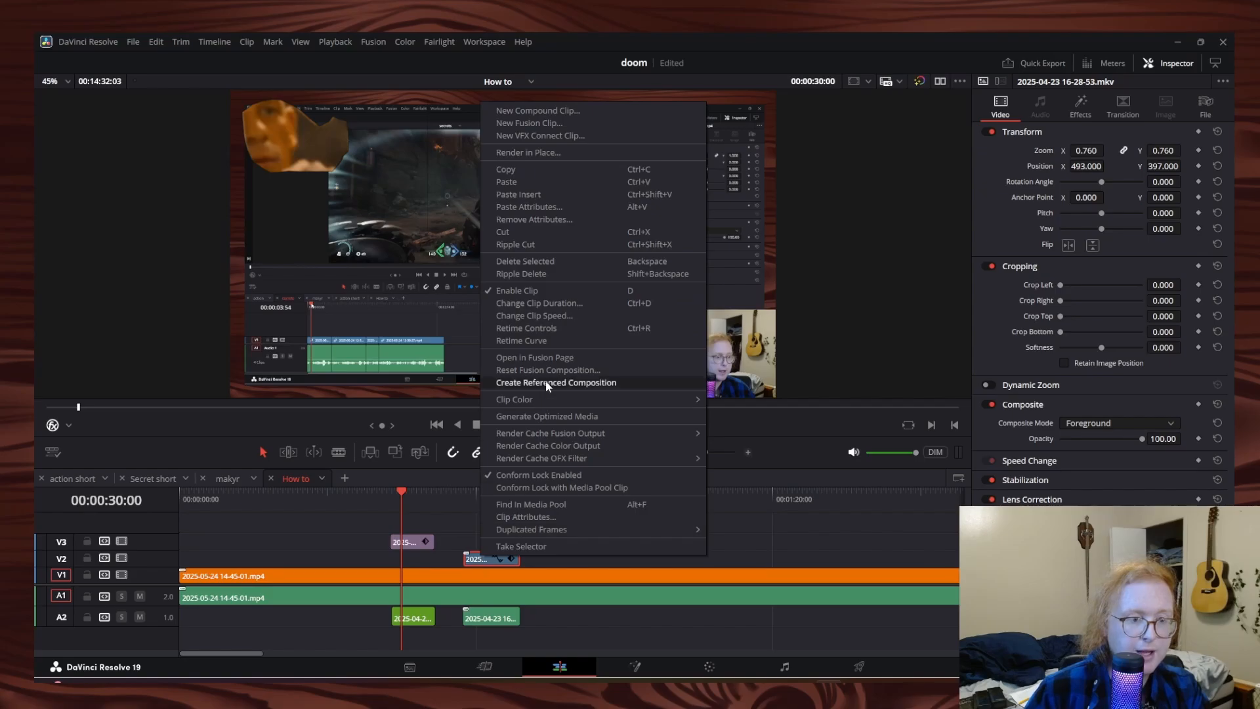
pyautogui.moveTo(545, 396)
pyautogui.click(735, 643)
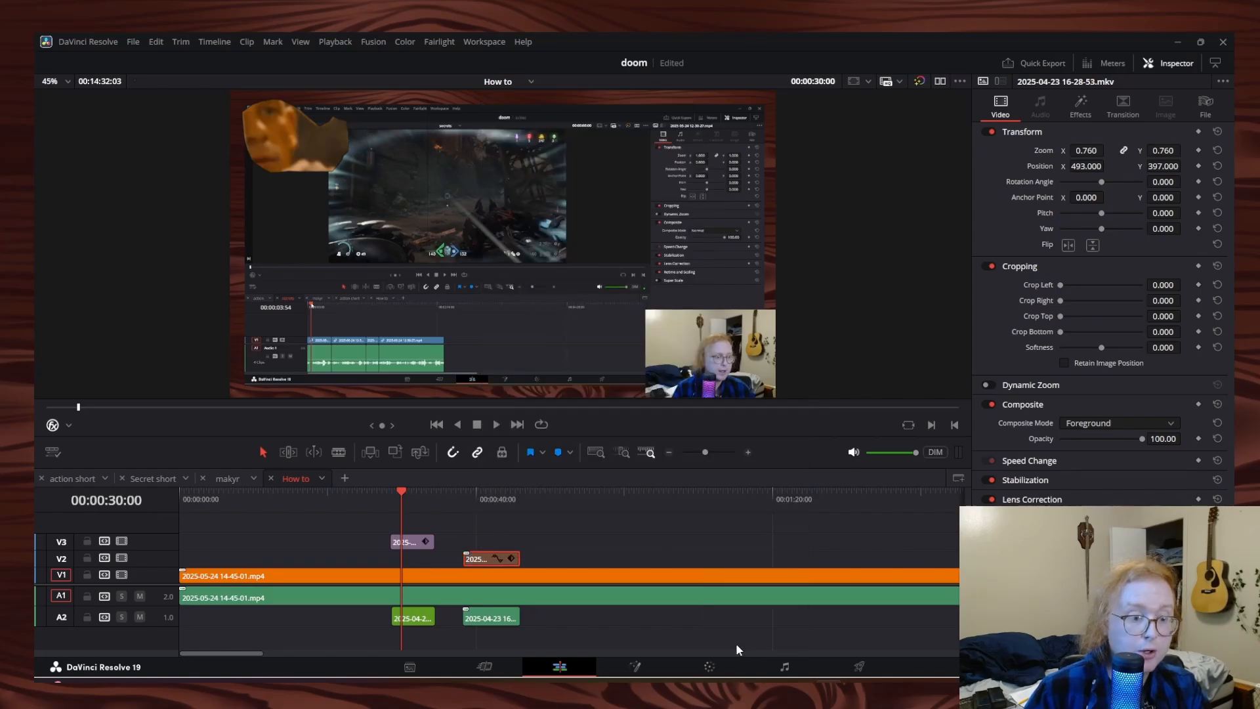
# Set the clip color of the subscribe overlay's audio on A2 to Brown
pyautogui.click(487, 619)
pyautogui.rightClick(487, 619)
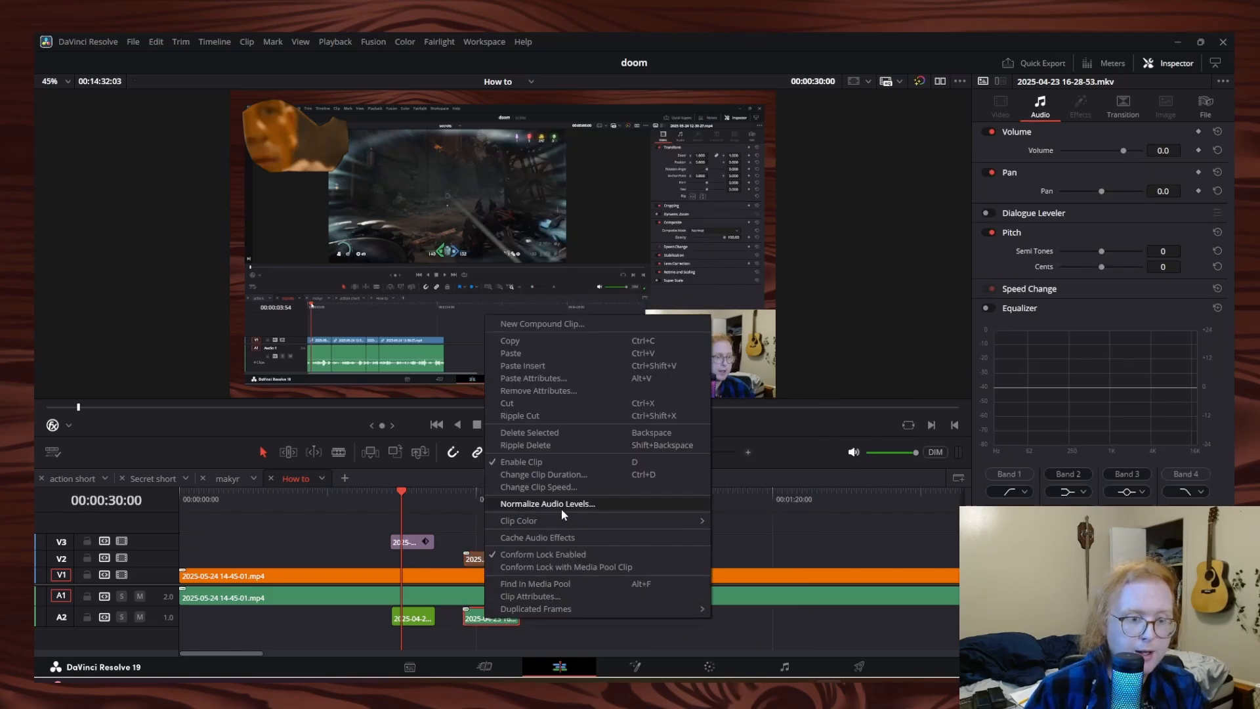
pyautogui.moveTo(568, 517)
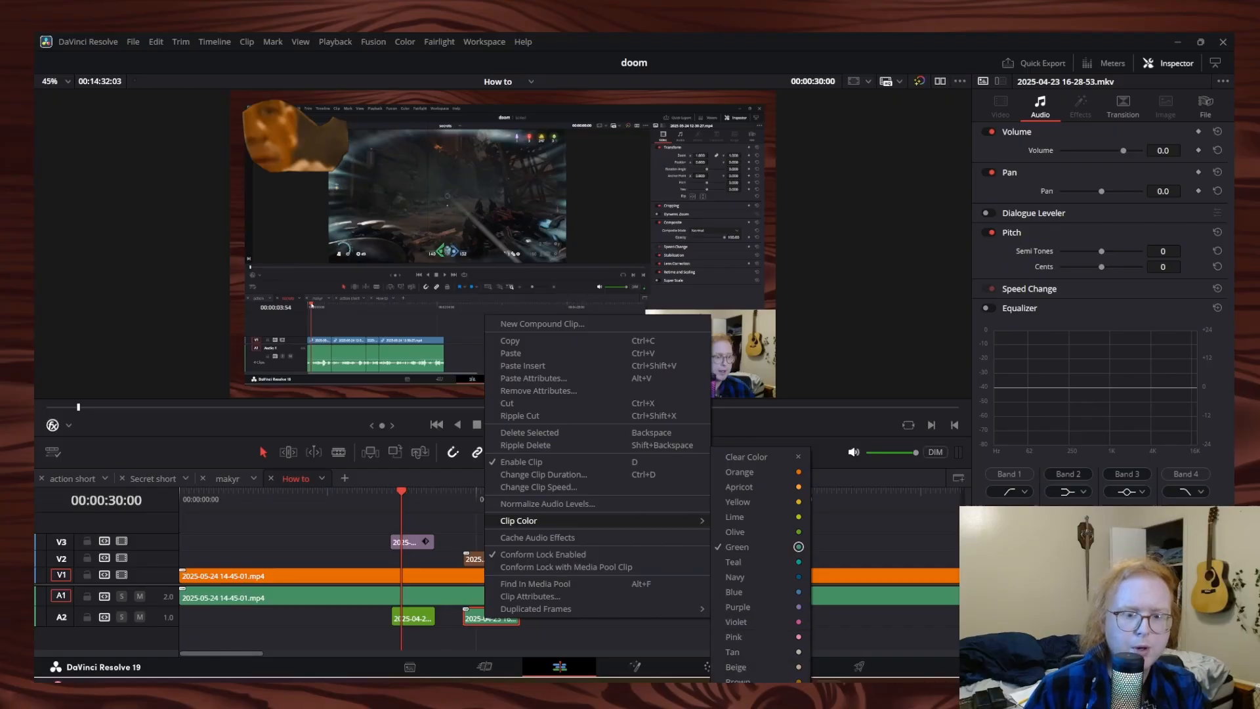
pyautogui.click(744, 680)
pyautogui.click(562, 544)
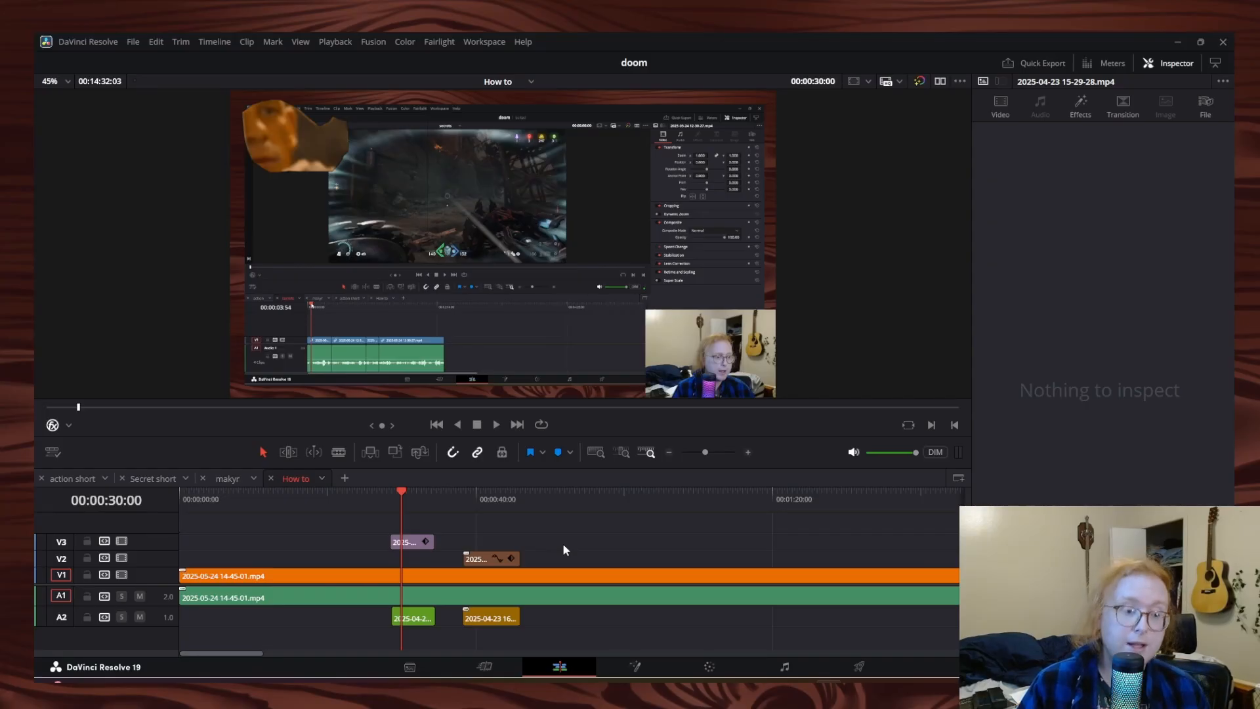
# Clear the clip color of the subscribe overlay's audio on A2
pyautogui.click(509, 616)
pyautogui.rightClick(503, 617)
pyautogui.moveTo(563, 514)
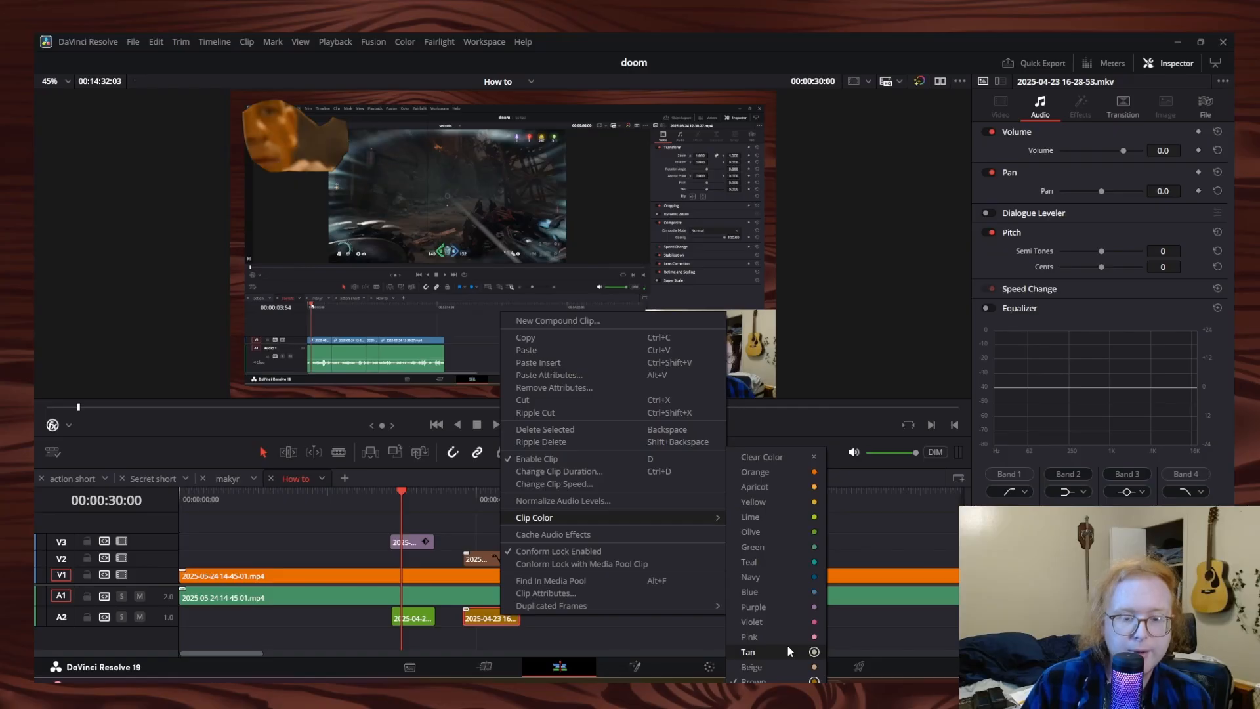
pyautogui.click(774, 458)
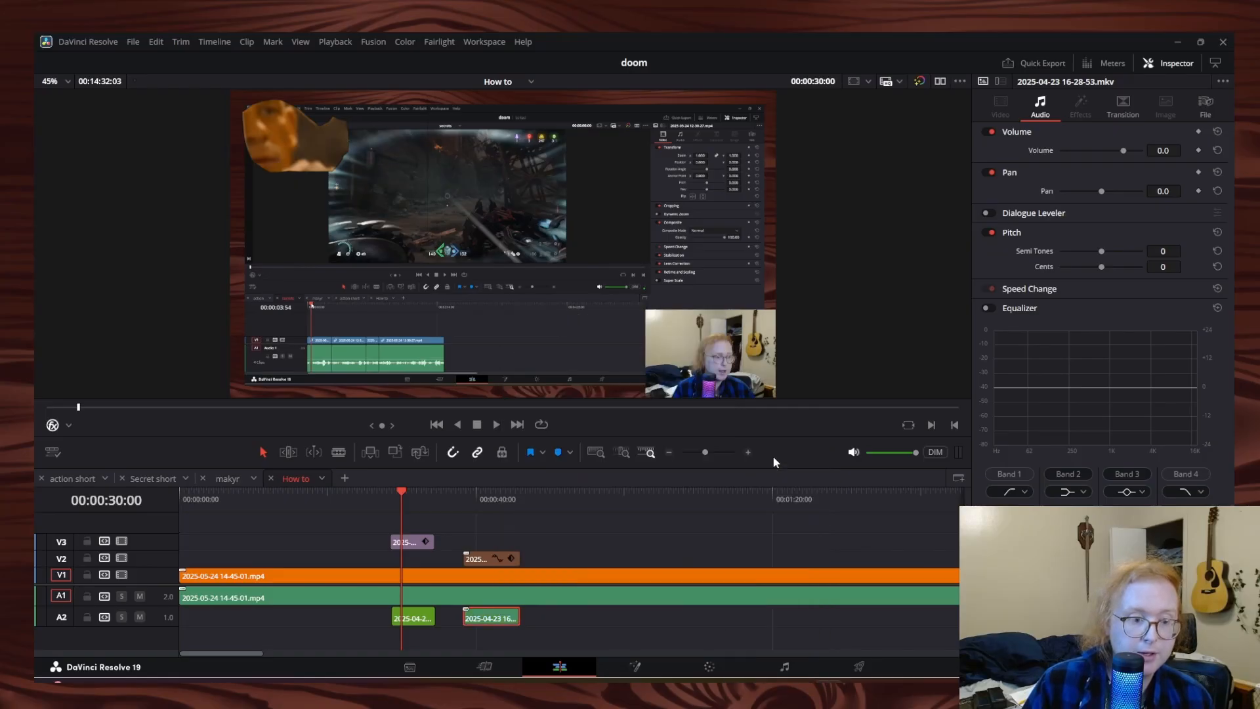
# Select all video and audio clips on the timeline and clear their clip colors together
pyautogui.rightClick(491, 580)
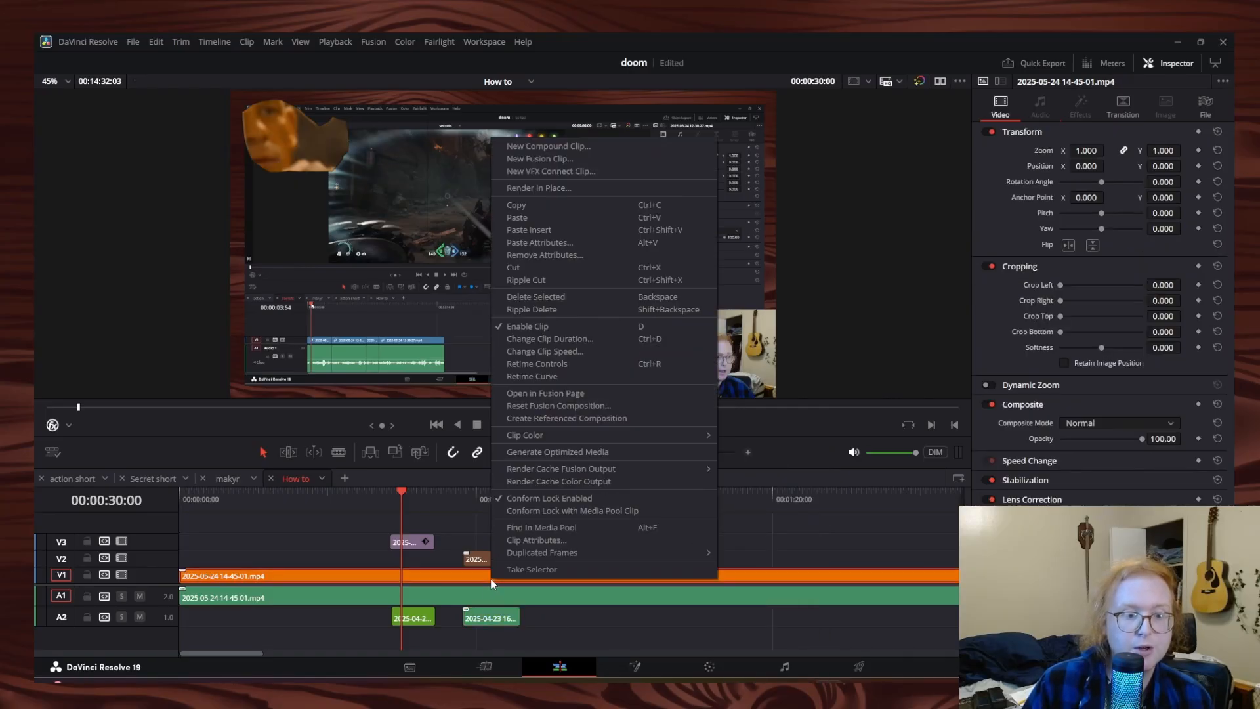
pyautogui.click(450, 639)
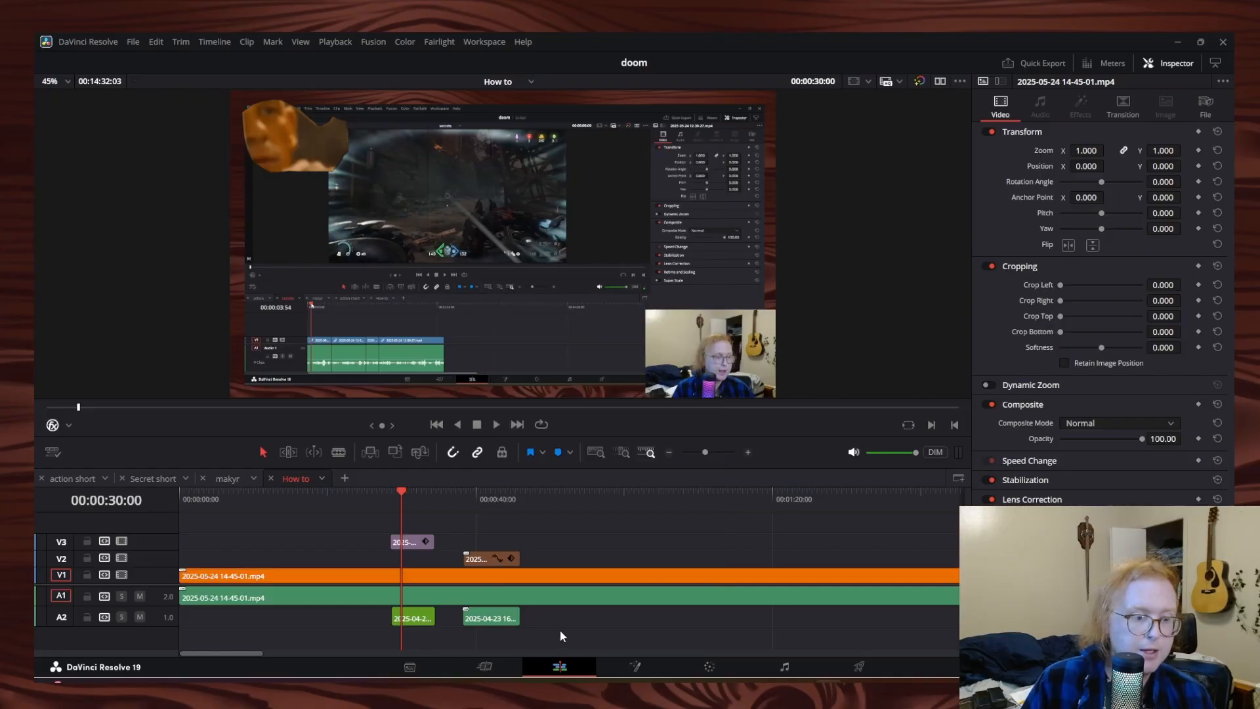
pyautogui.moveTo(568, 624); pyautogui.dragTo(378, 516)
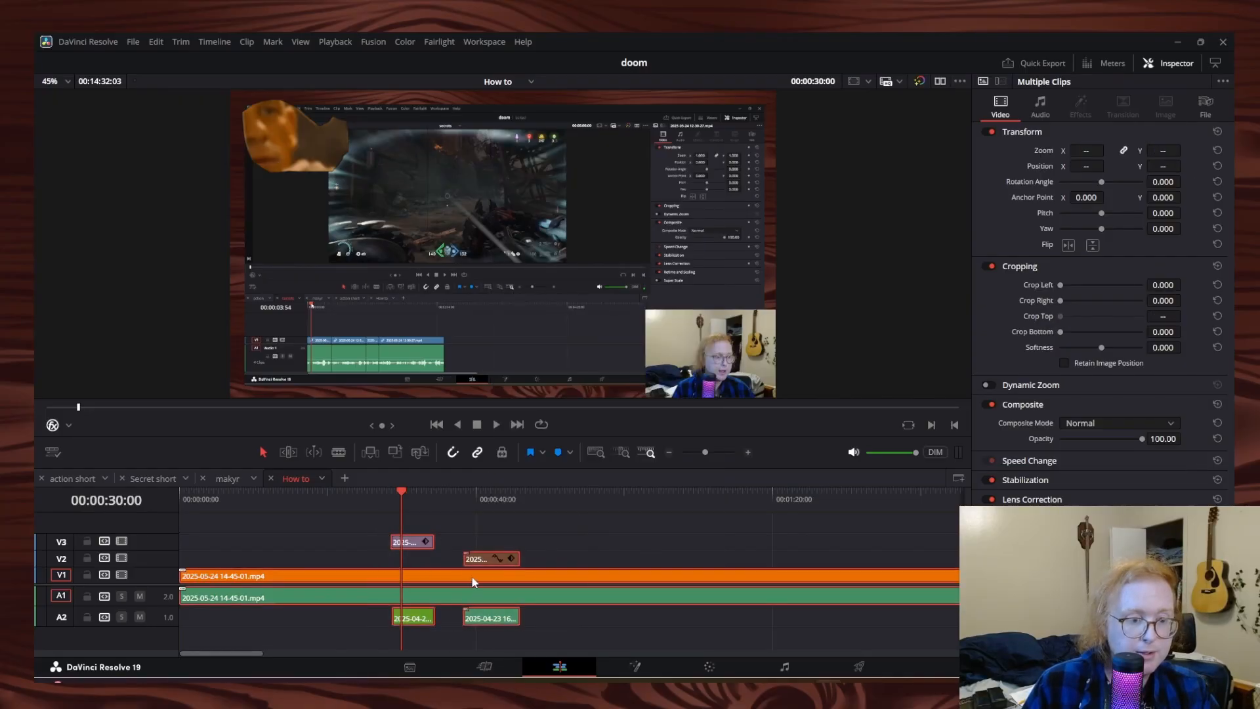
pyautogui.rightClick(473, 582)
pyautogui.moveTo(553, 416)
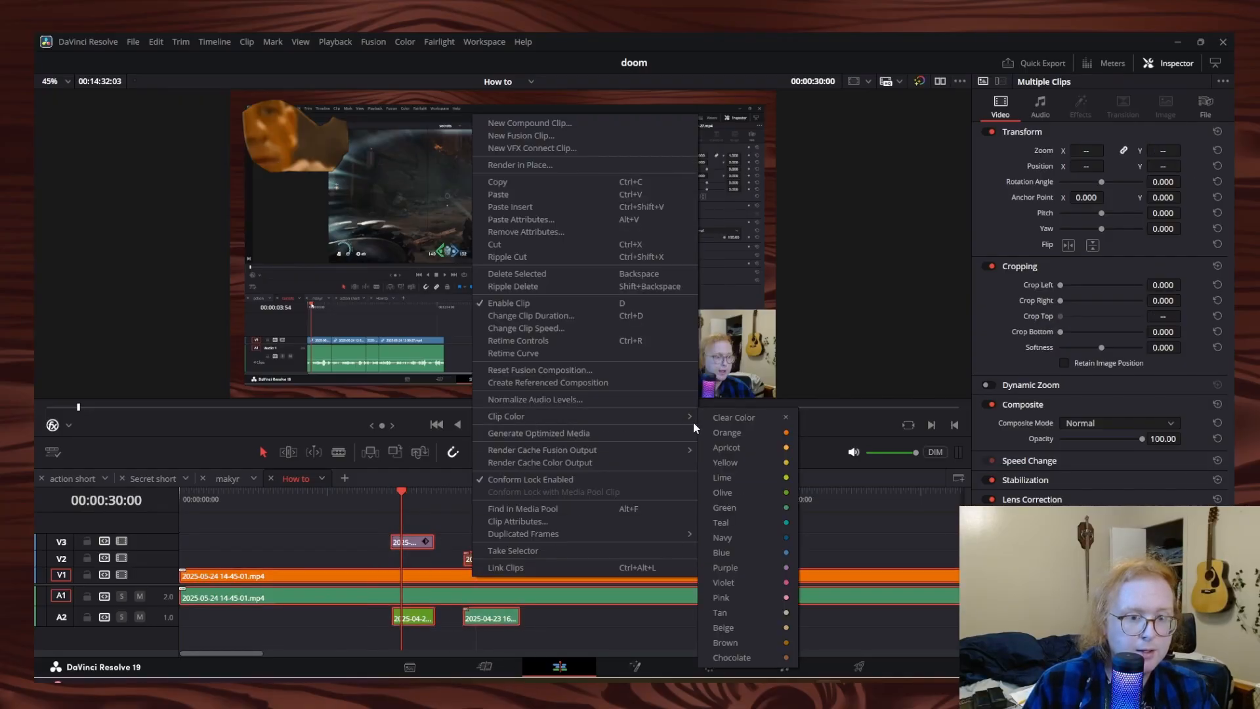
pyautogui.click(716, 417)
pyautogui.click(616, 551)
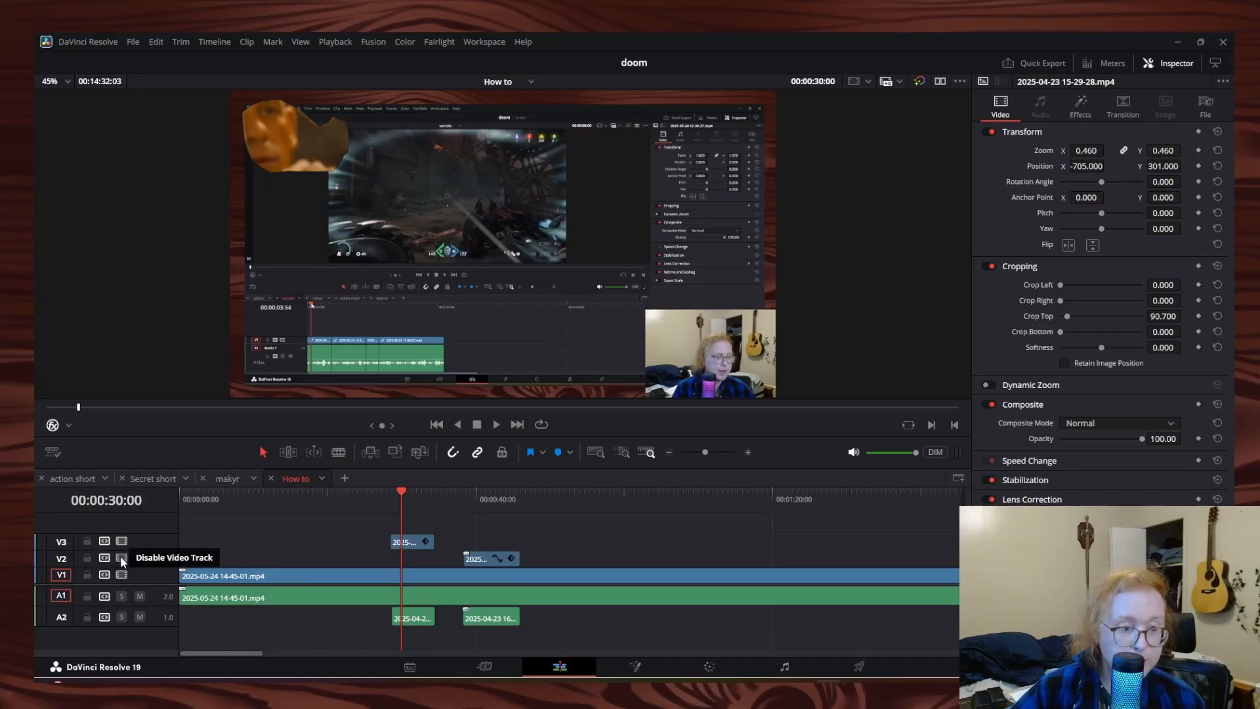
# Turn video track V2 off and back on, and disable video track V3
pyautogui.click(120, 557)
pyautogui.click(121, 557)
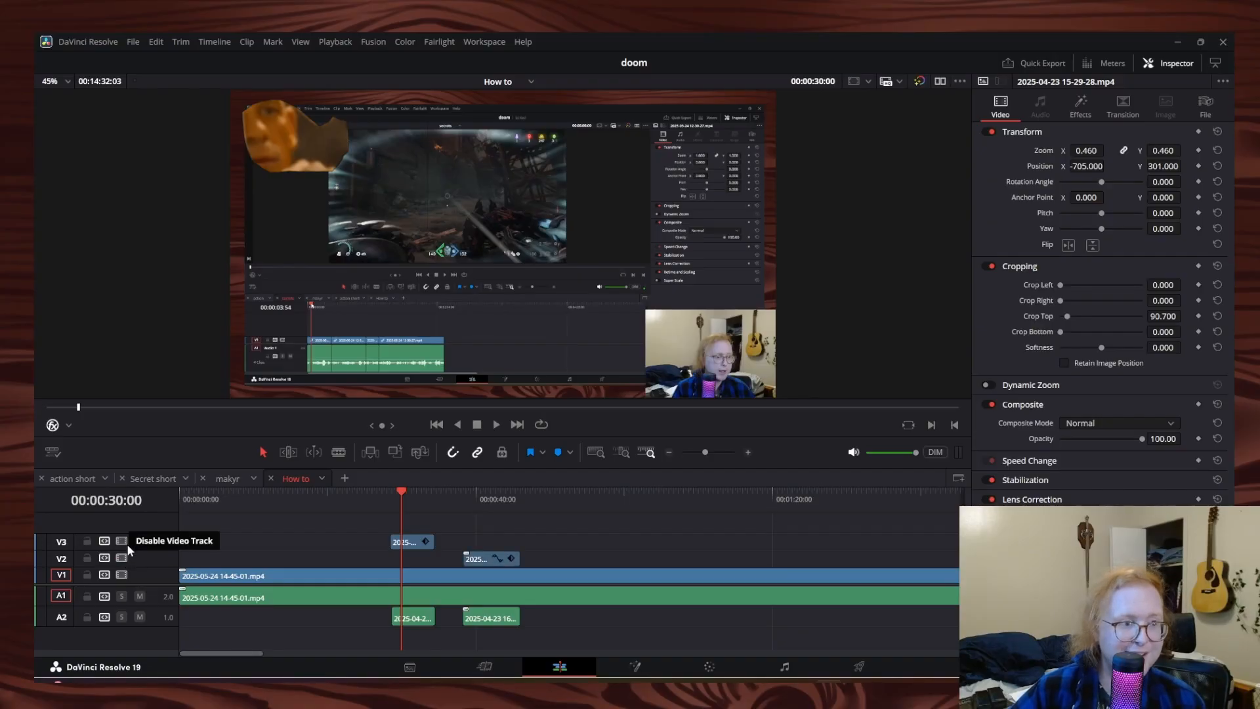
pyautogui.click(121, 541)
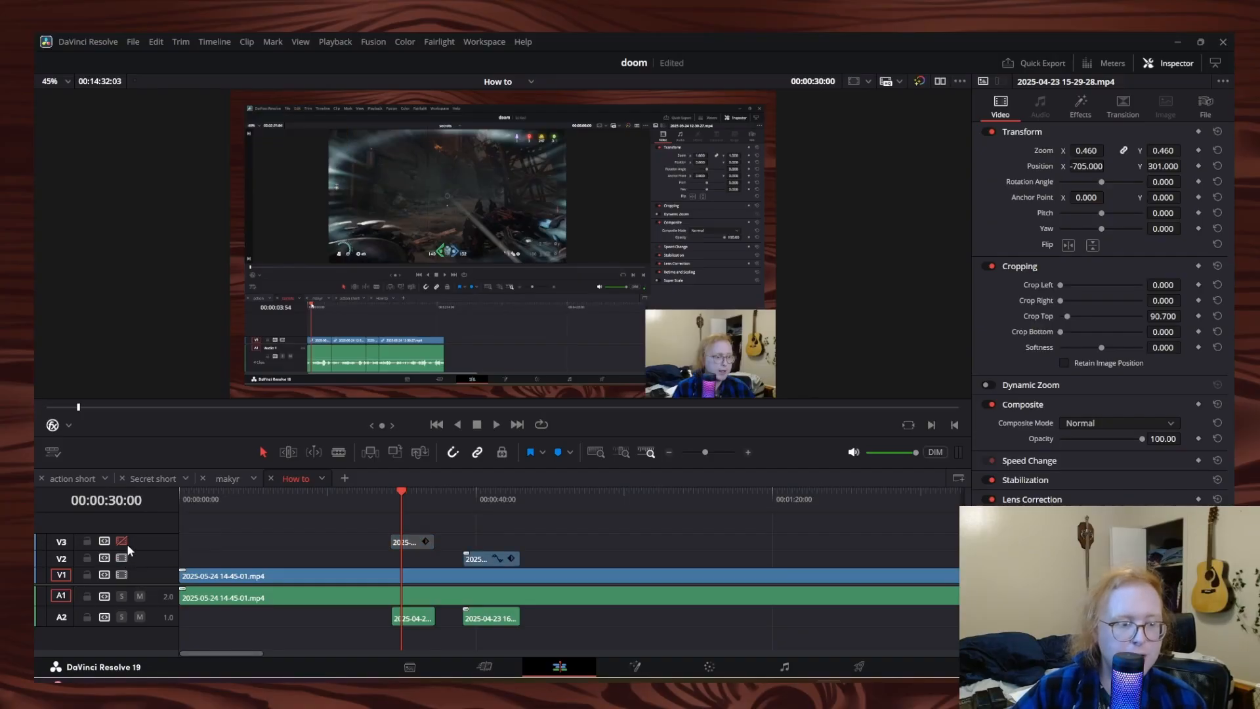
# Move the playhead to 00:00:43:24 over the subscribe overlay, disable video track V2, and enable it again
pyautogui.click(500, 494)
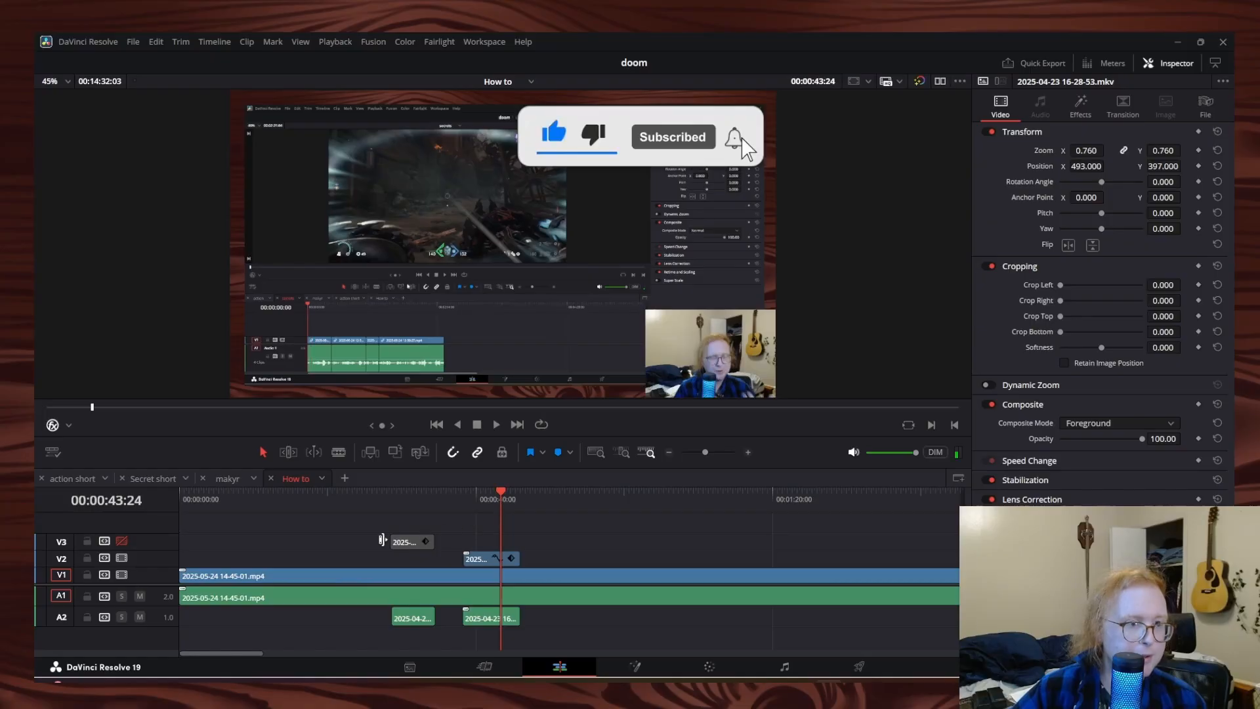
pyautogui.click(122, 558)
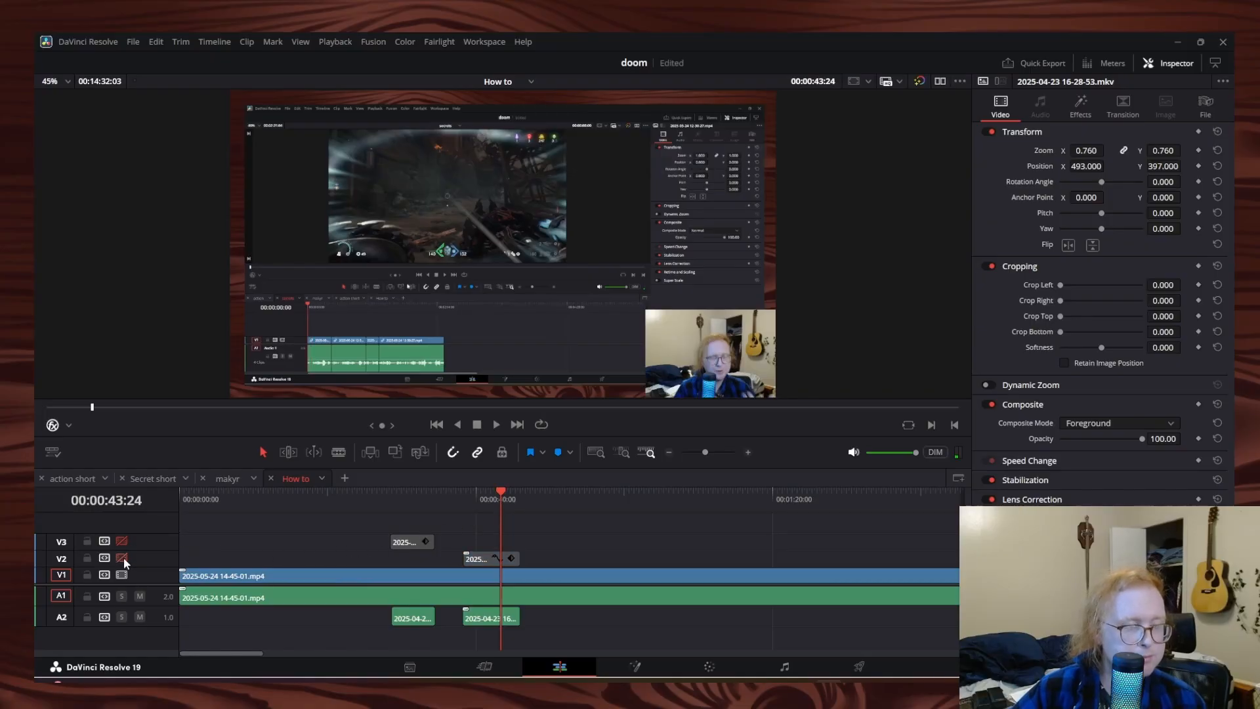
pyautogui.click(124, 557)
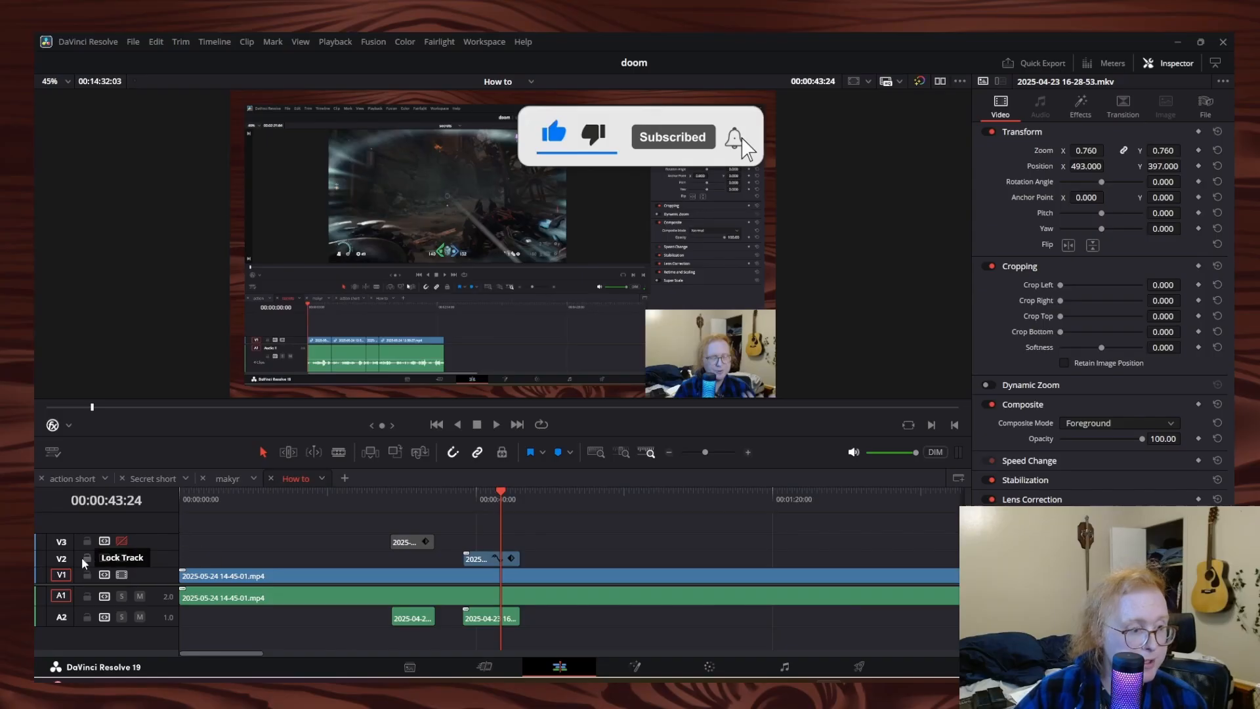
# Mute audio tracks A1 and A2, and unmute both of them
pyautogui.click(139, 597)
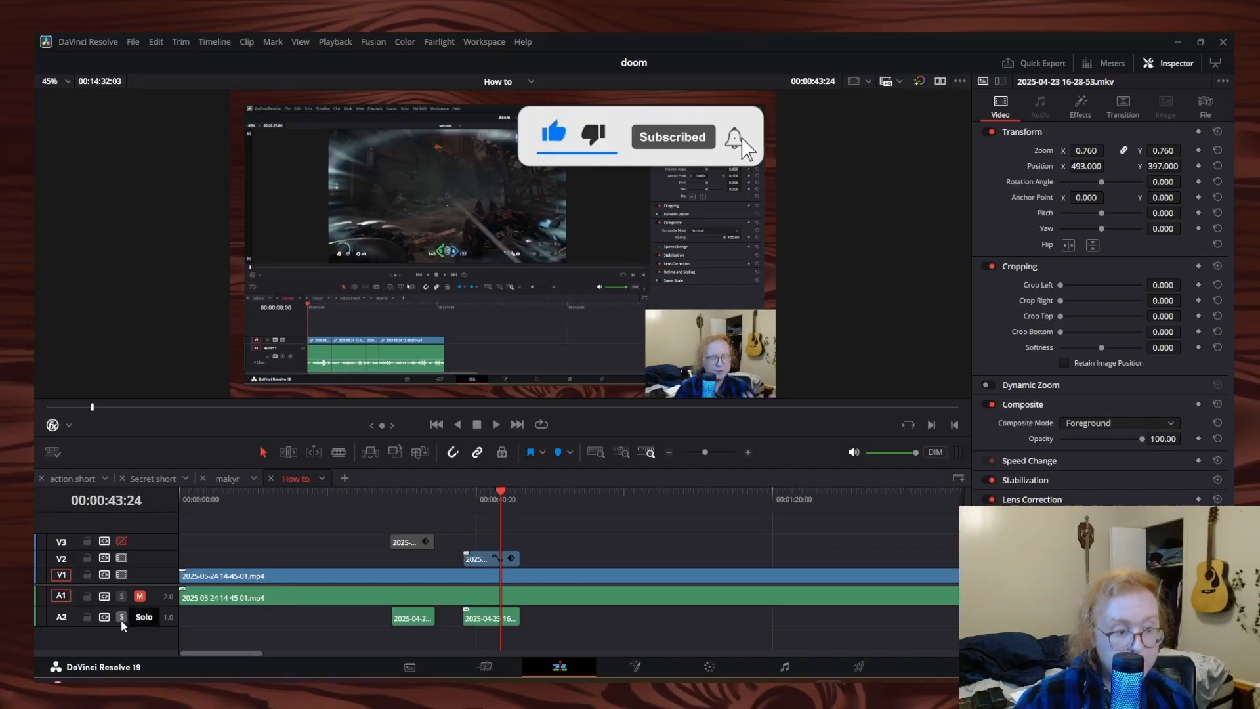
pyautogui.click(140, 619)
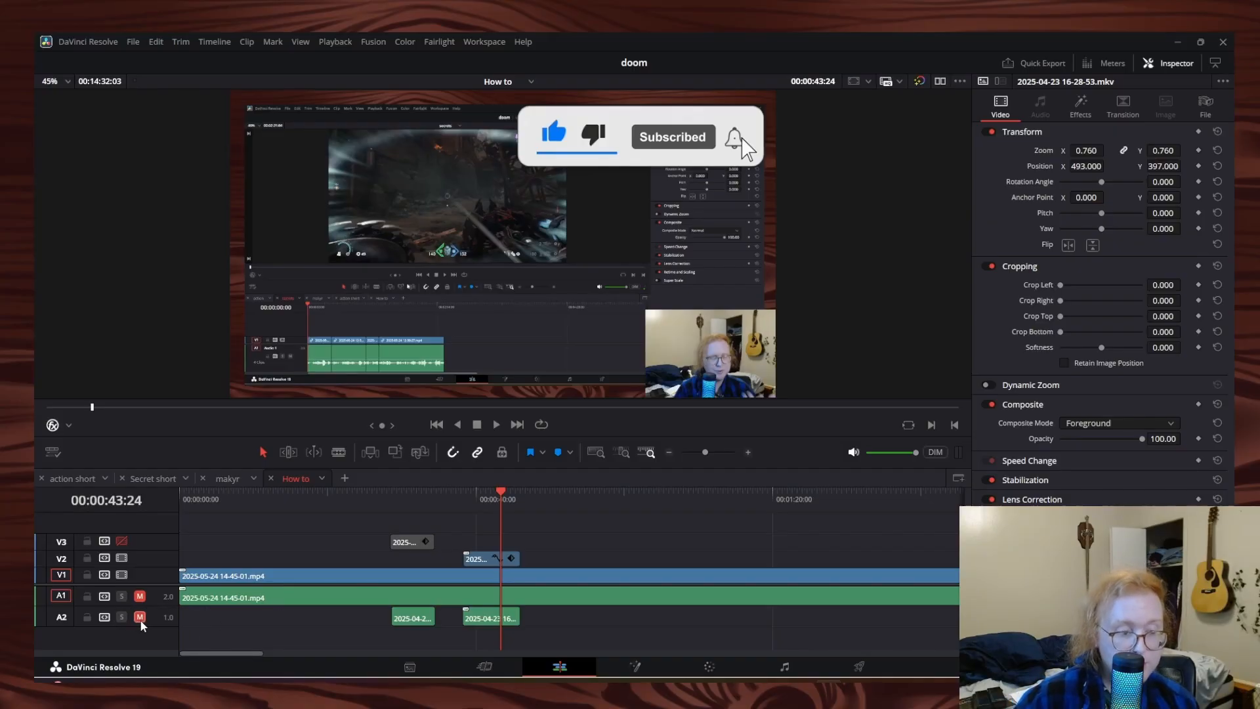
pyautogui.click(140, 596)
pyautogui.click(141, 618)
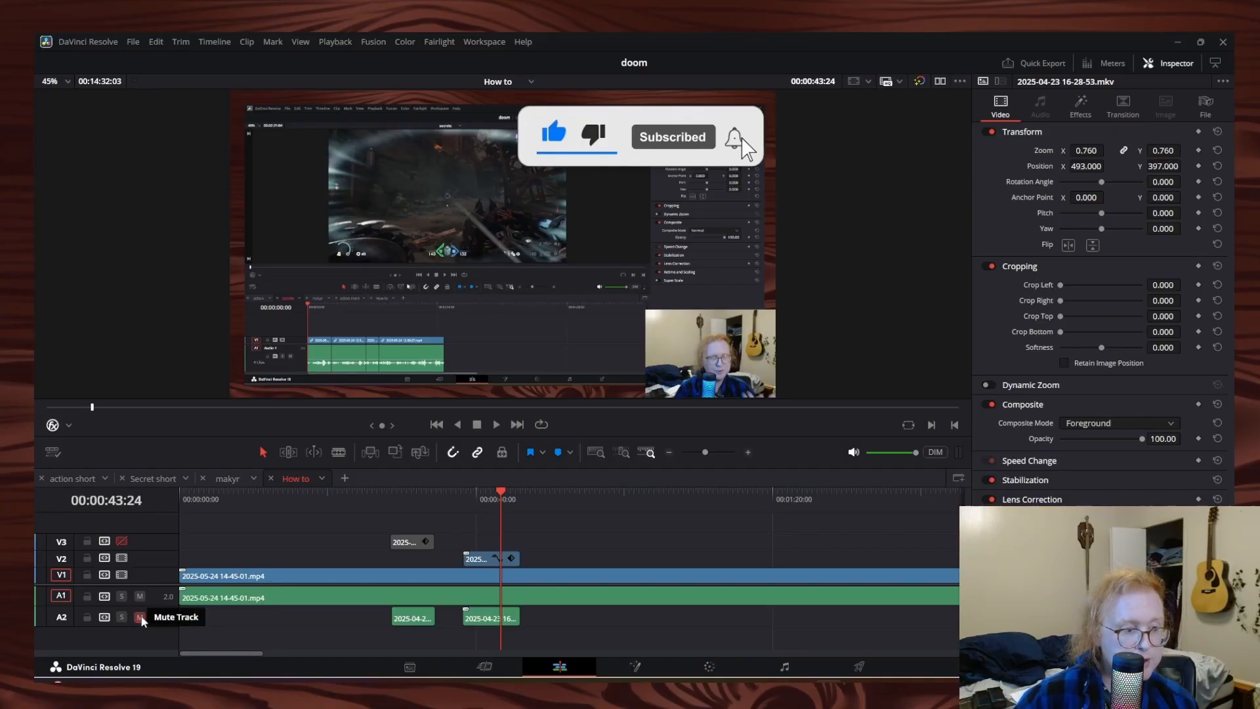
pyautogui.click(140, 618)
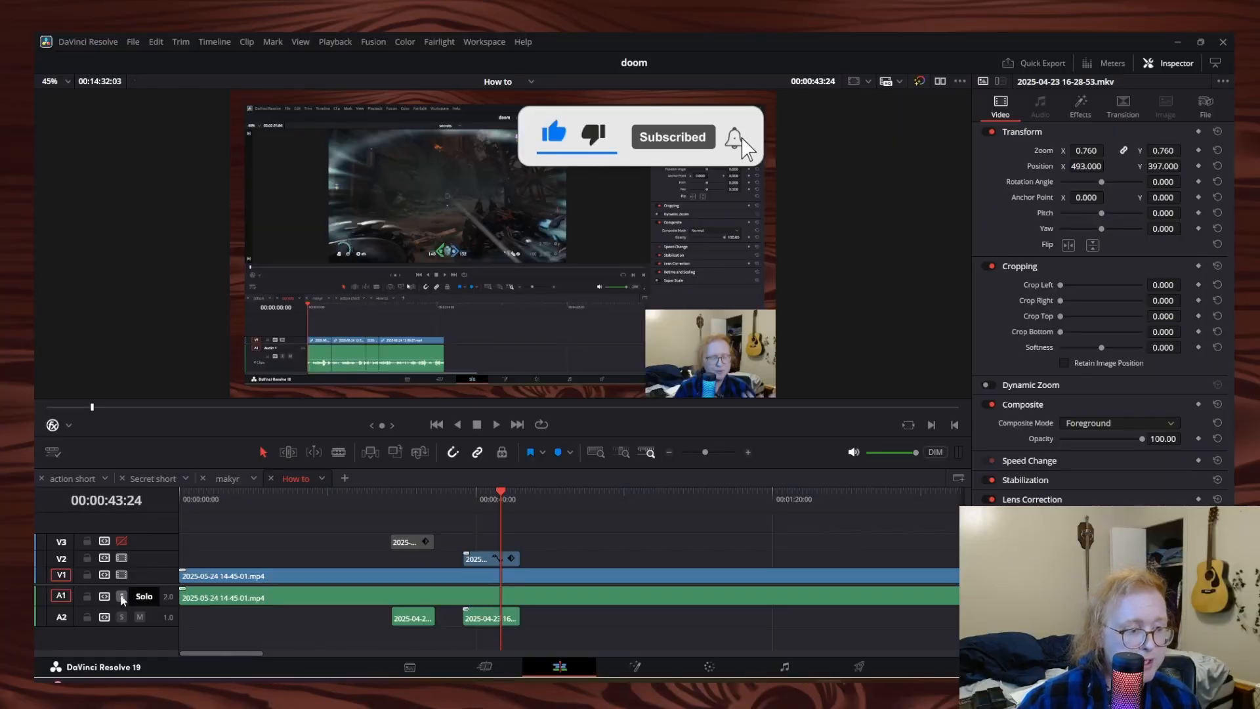
# Solo audio track A1 and turn its solo off again
pyautogui.click(122, 597)
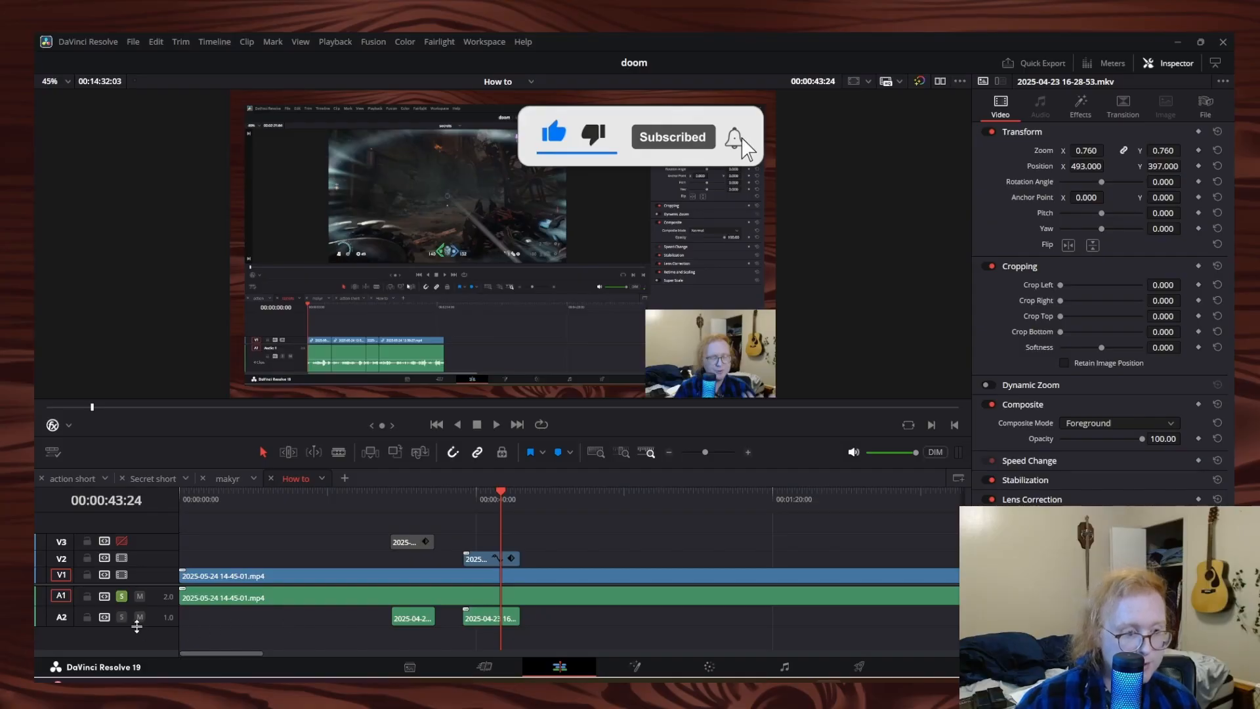
pyautogui.click(122, 596)
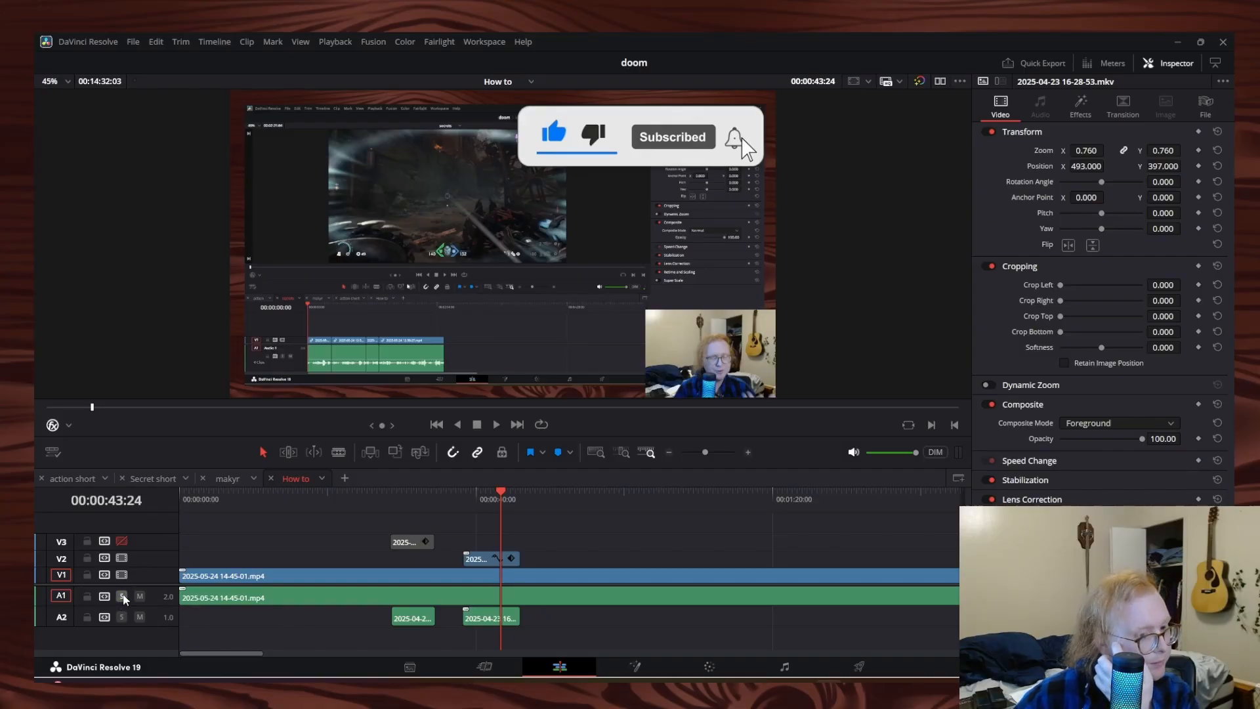
# Lock video track V1, test the lock by trying to blade its clip, and unlock the track
pyautogui.click(85, 576)
pyautogui.click(249, 573)
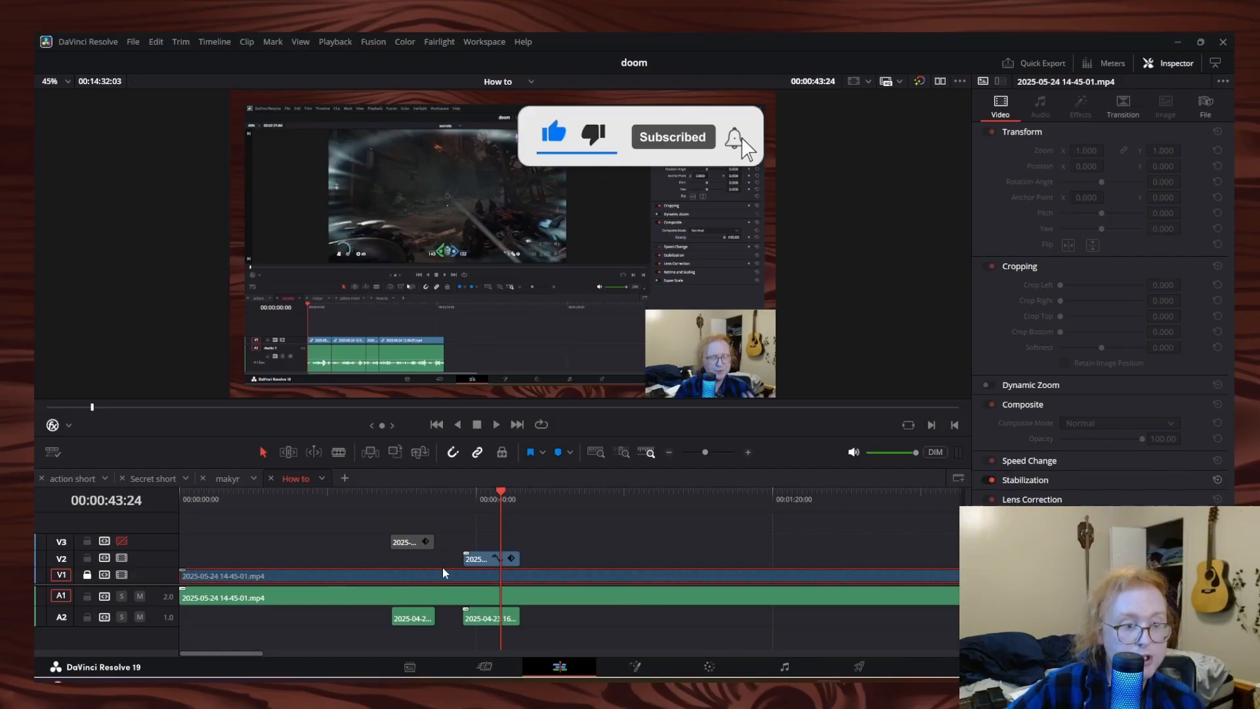
pyautogui.press('b')
pyautogui.click(403, 578)
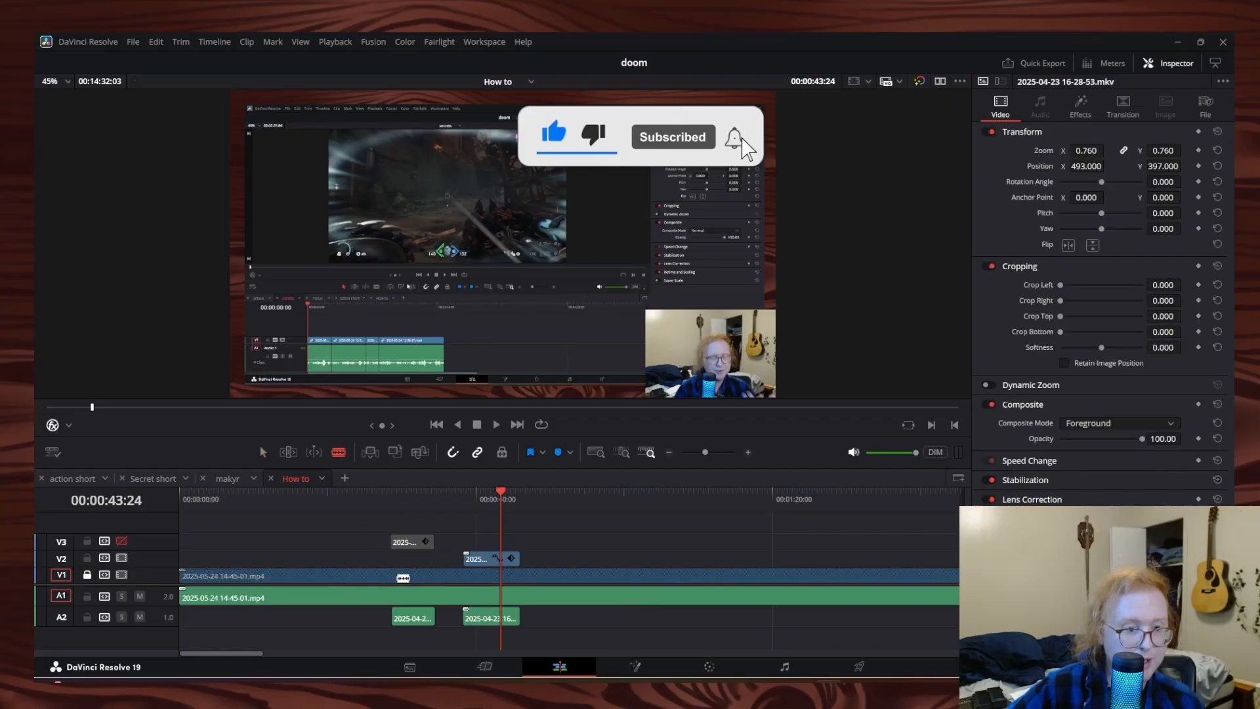
pyautogui.click(262, 454)
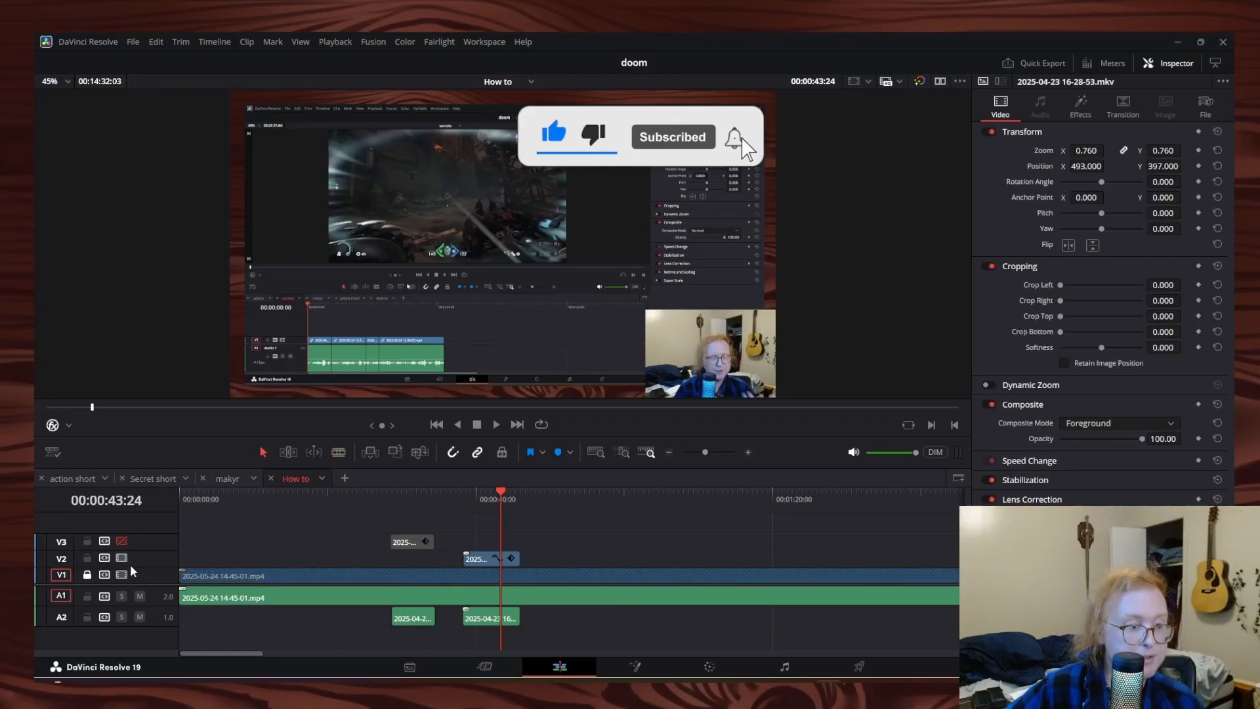
pyautogui.click(86, 576)
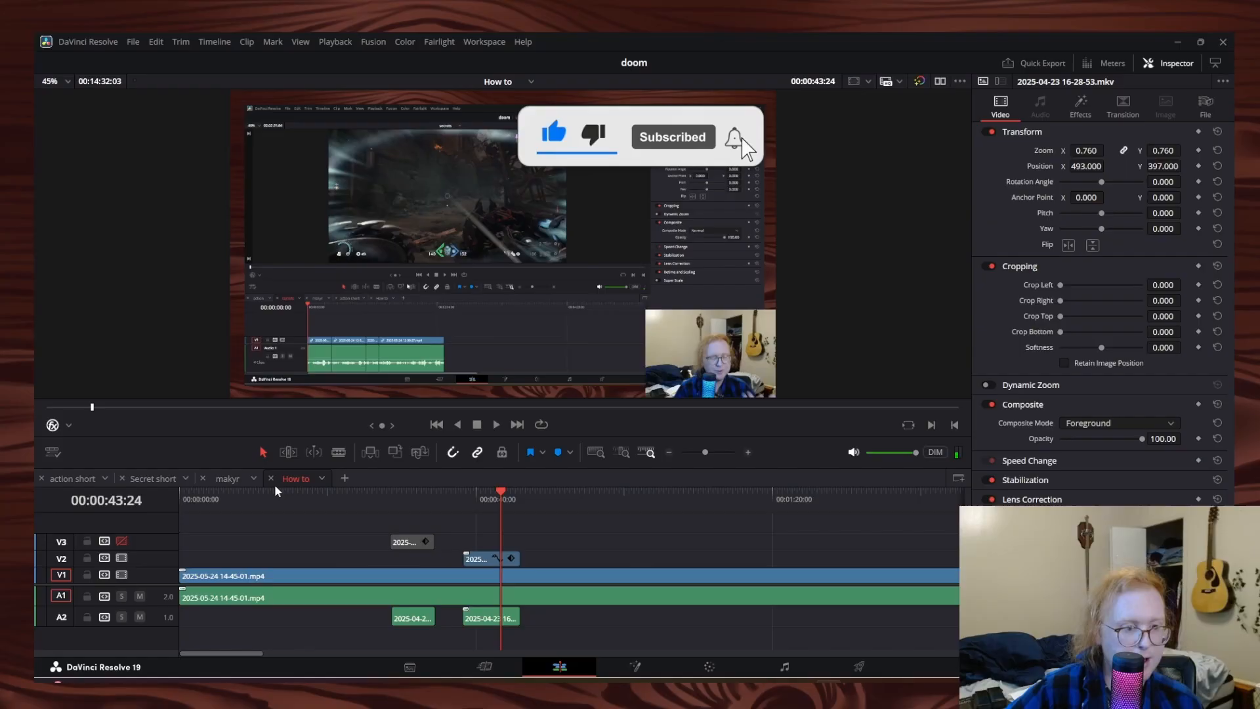
# Blade the V1 clip at the start of the V3 overlay clip, and undo the split
pyautogui.click(339, 452)
pyautogui.click(392, 576)
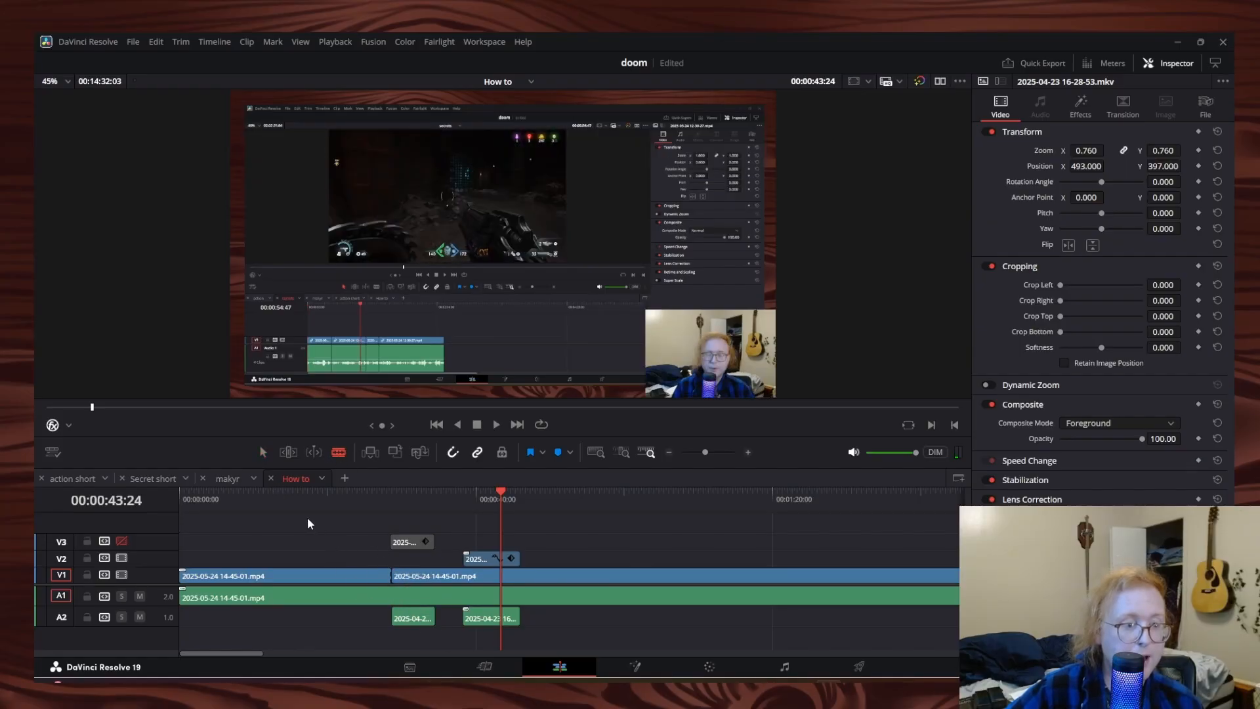
pyautogui.click(261, 453)
pyautogui.hotkey('ctrl', 'z')
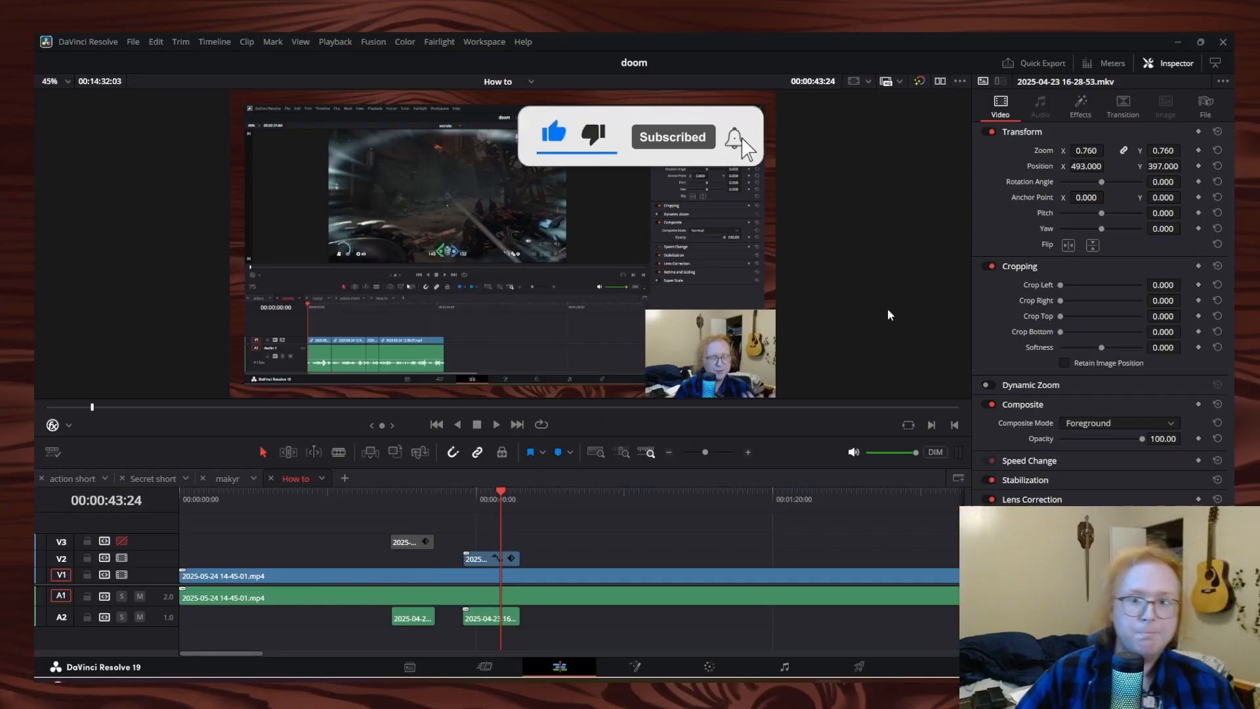
# Display the V2 overlay clip's transition settings and look through the available transition types
pyautogui.click(1125, 108)
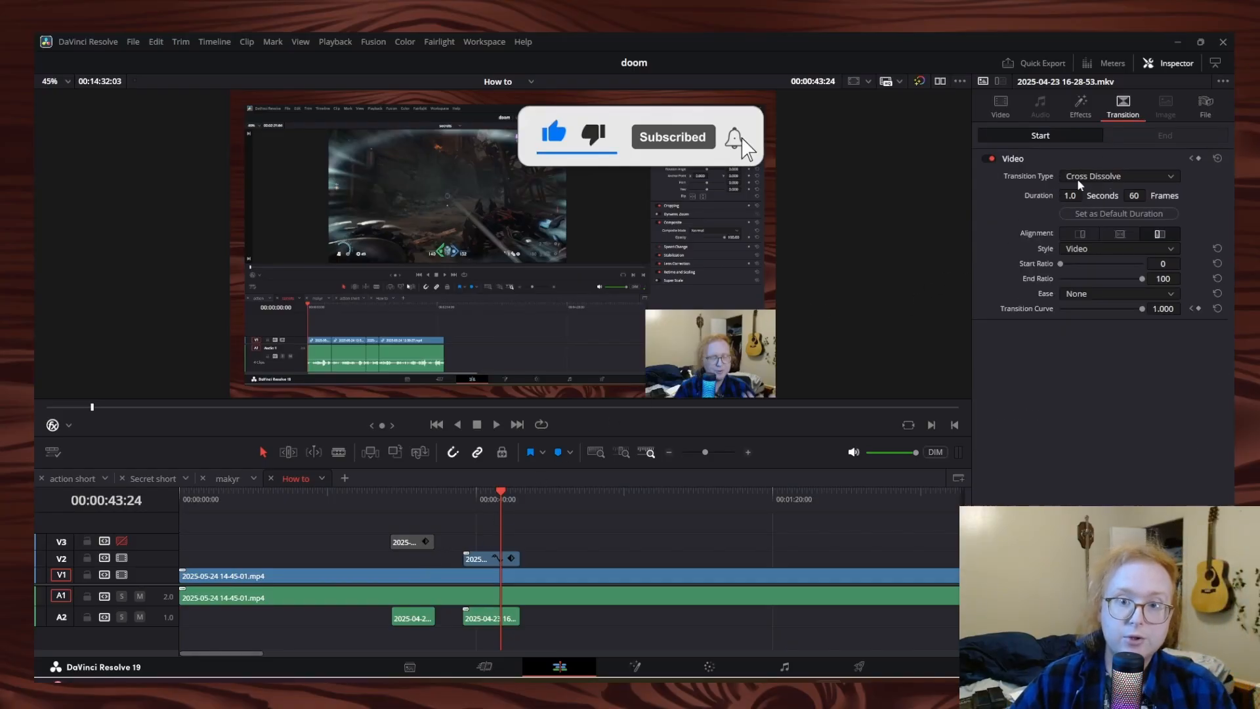
pyautogui.click(1107, 176)
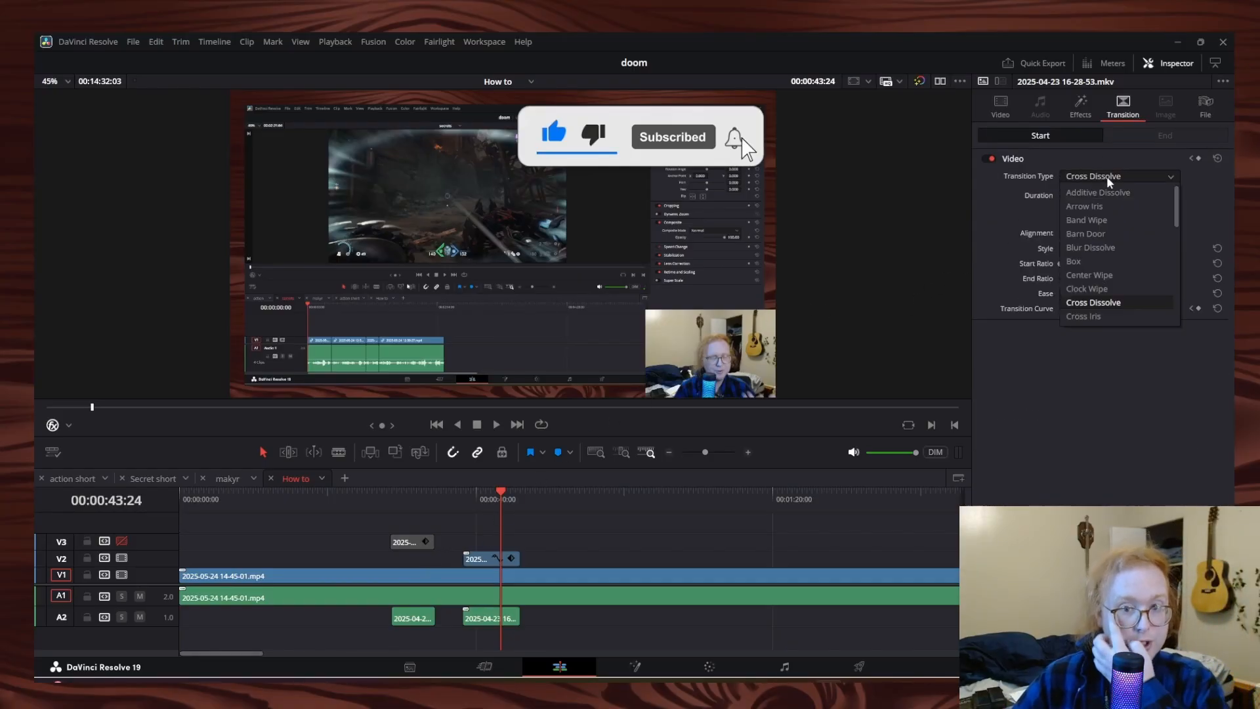
pyautogui.click(1108, 175)
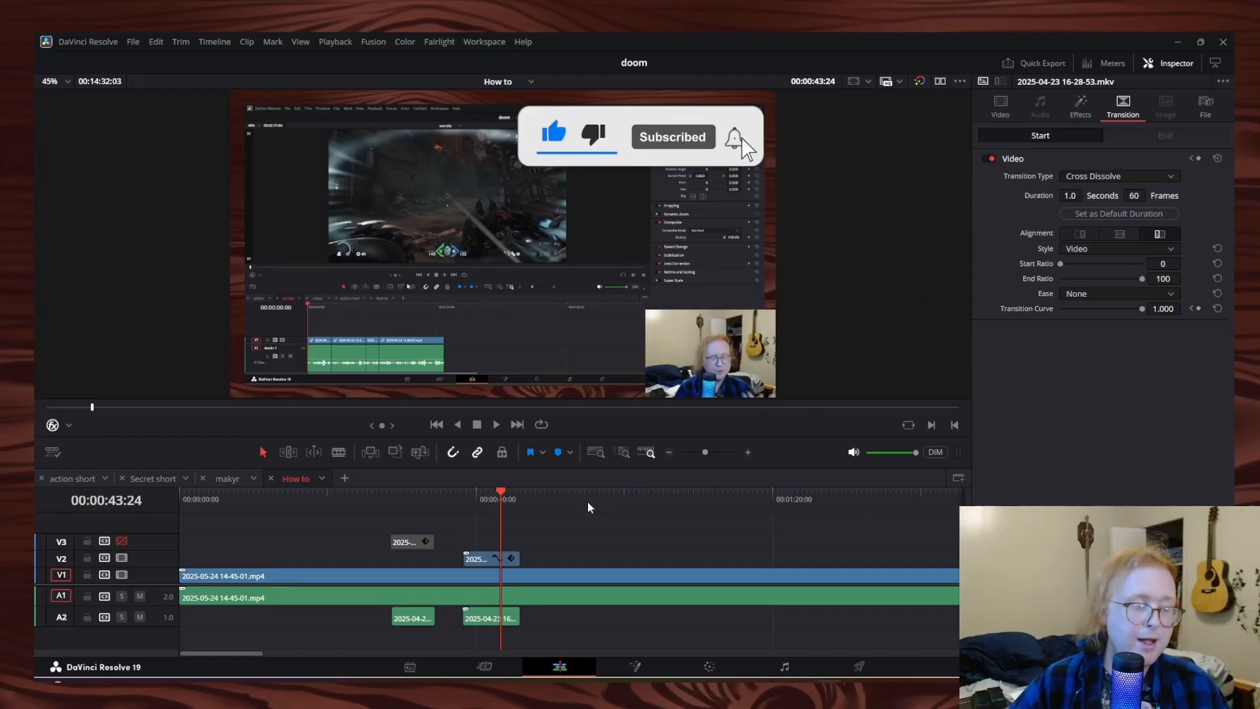
# Move the playhead to 00:14:15:39 and add a 60-frame cross dissolve at the end of the V1 clip
pyautogui.click(438, 577)
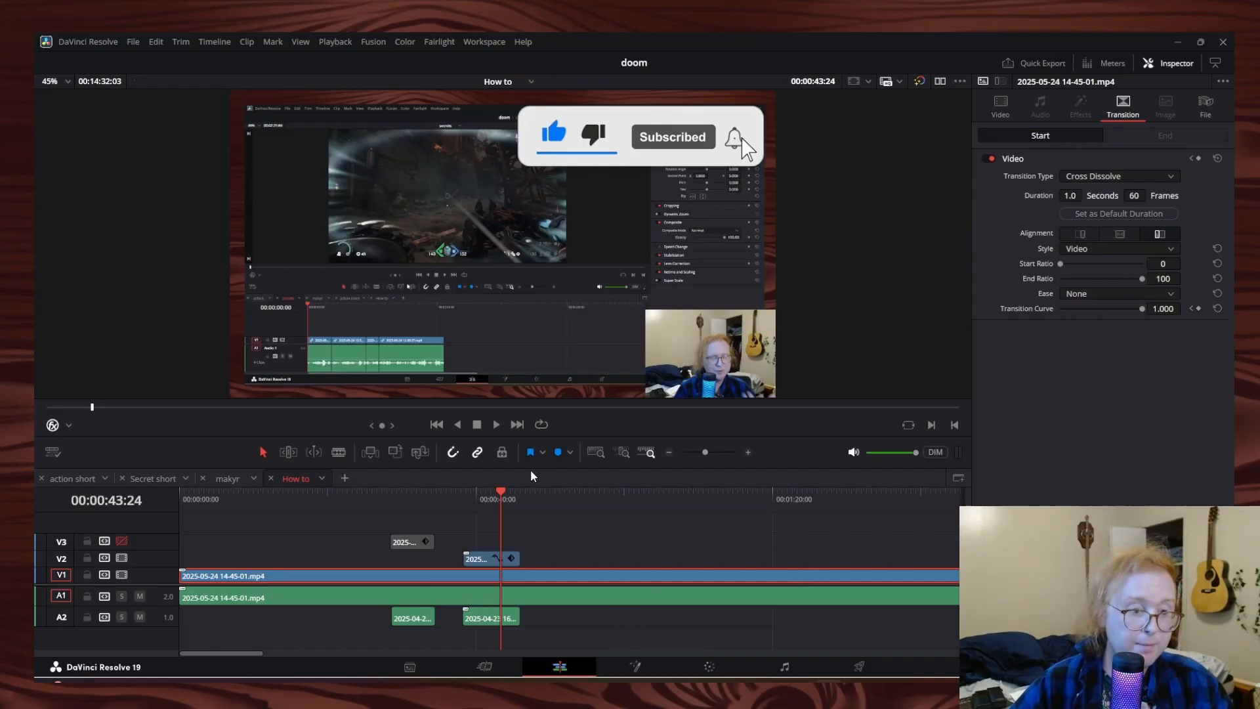
pyautogui.moveTo(570, 492); pyautogui.dragTo(908, 479)
pyautogui.scroll(-5, 828, 498)
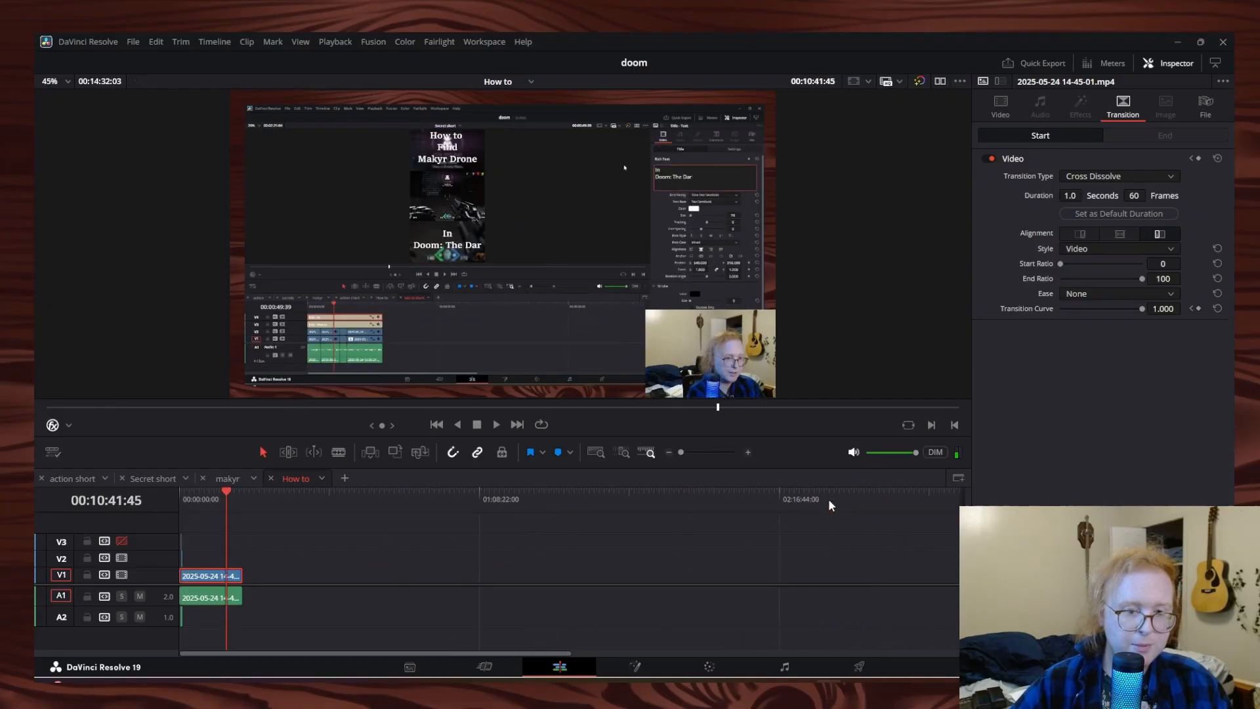
pyautogui.scroll(5, 827, 499)
pyautogui.click(836, 491)
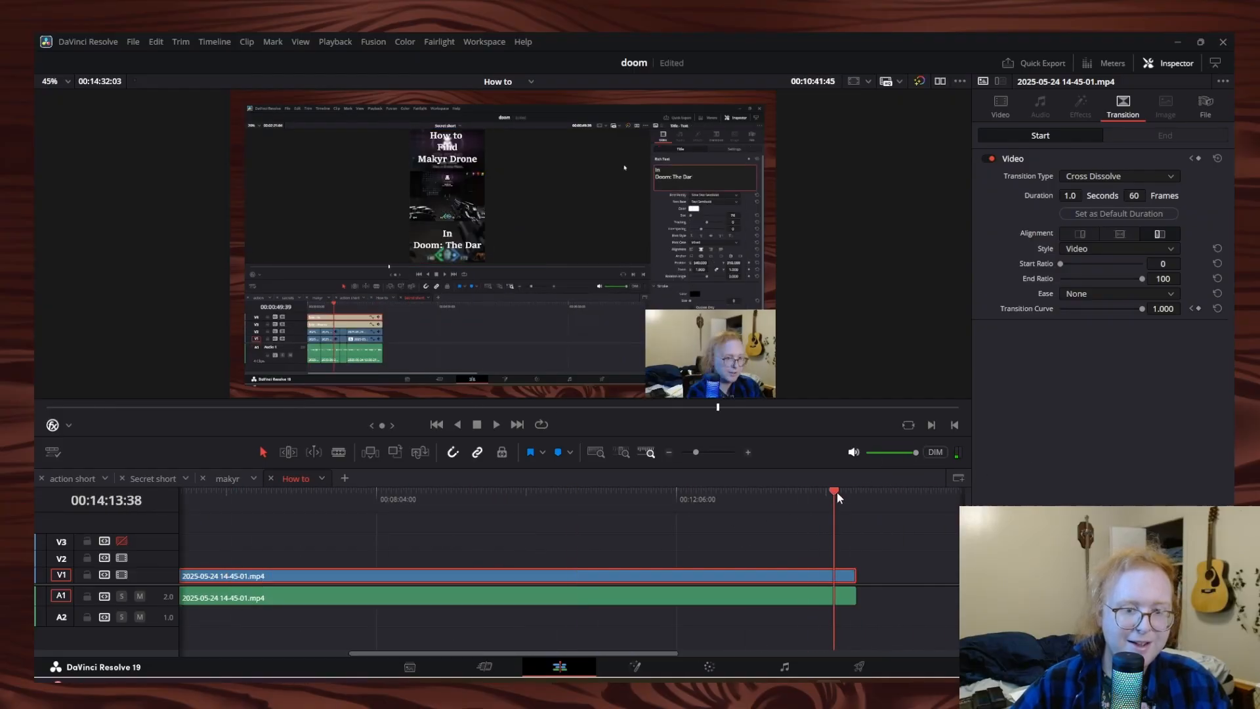
pyautogui.rightClick(848, 571)
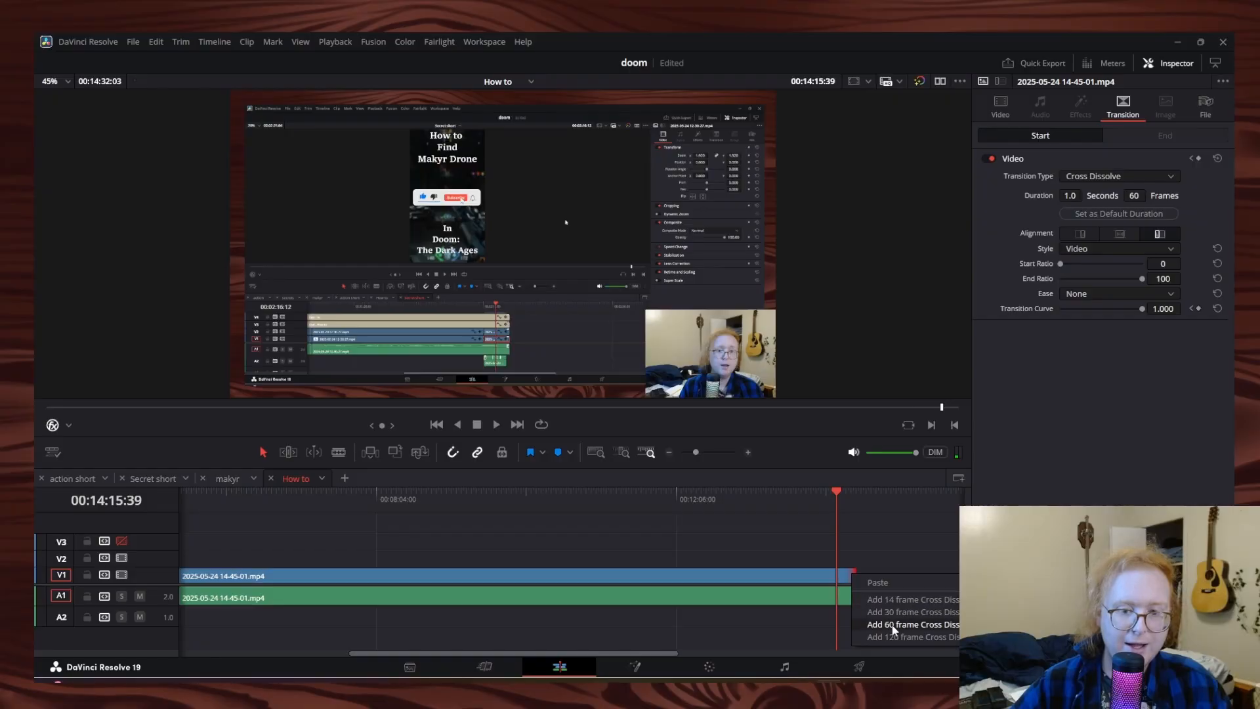
pyautogui.click(893, 626)
# Examine the V1 clip's start and end transition settings and compare them with the A1 clip's audio transition settings
pyautogui.click(691, 577)
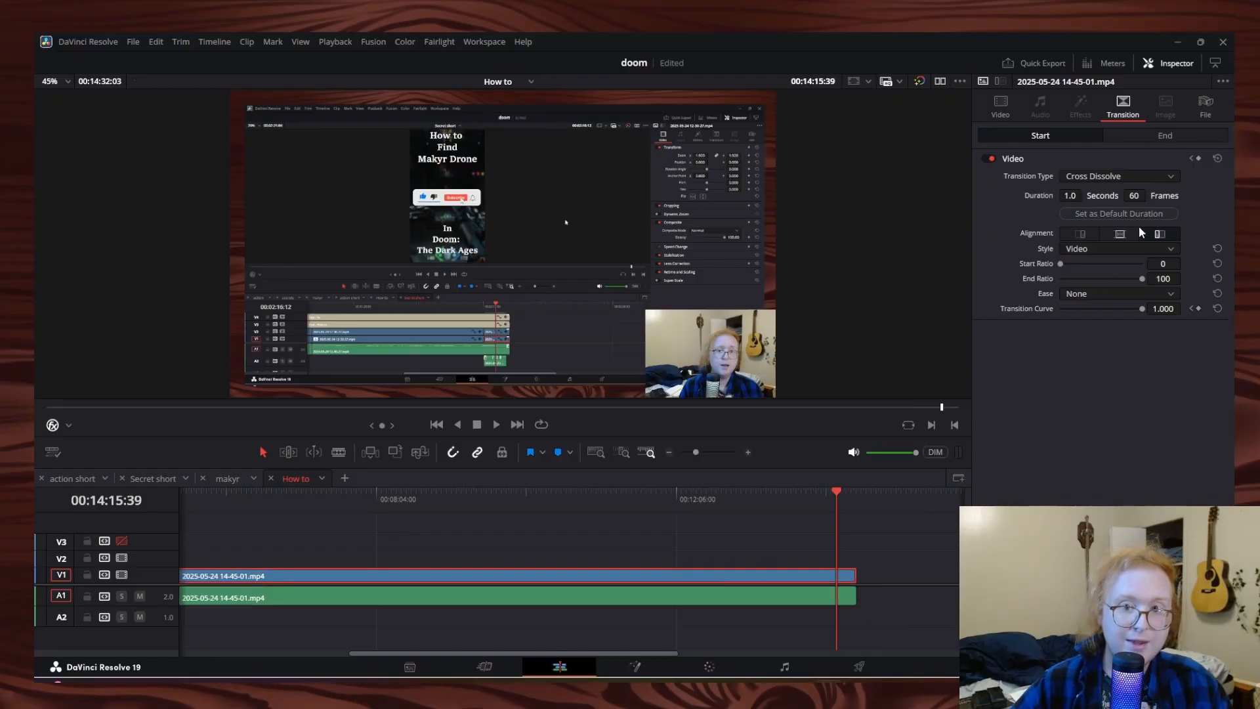
pyautogui.click(1167, 137)
pyautogui.click(1071, 135)
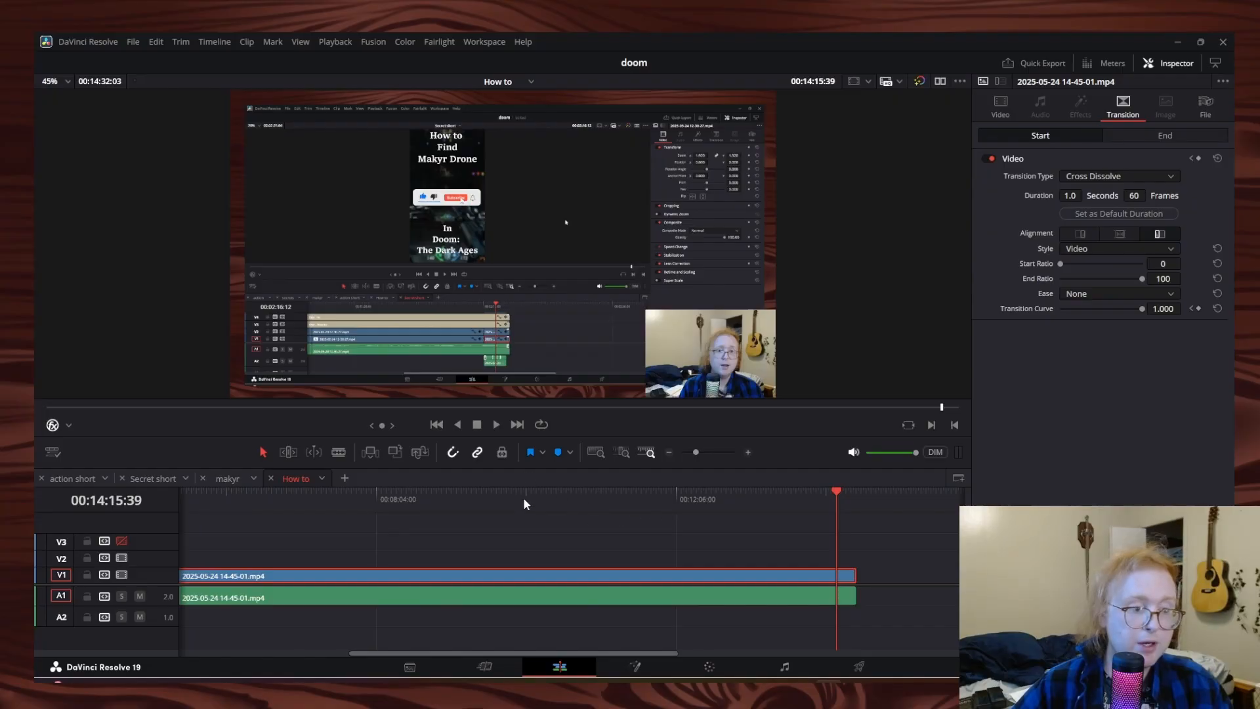
pyautogui.moveTo(524, 500); pyautogui.dragTo(490, 499)
pyautogui.click(848, 595)
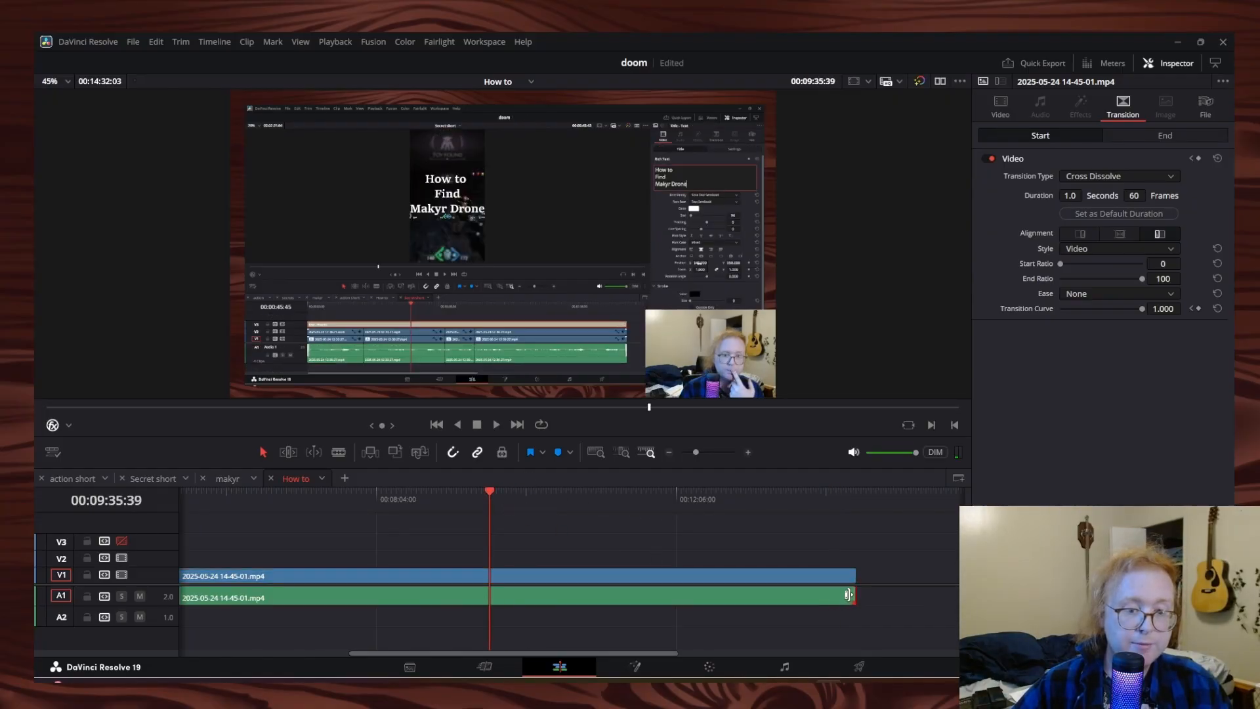
pyautogui.click(750, 601)
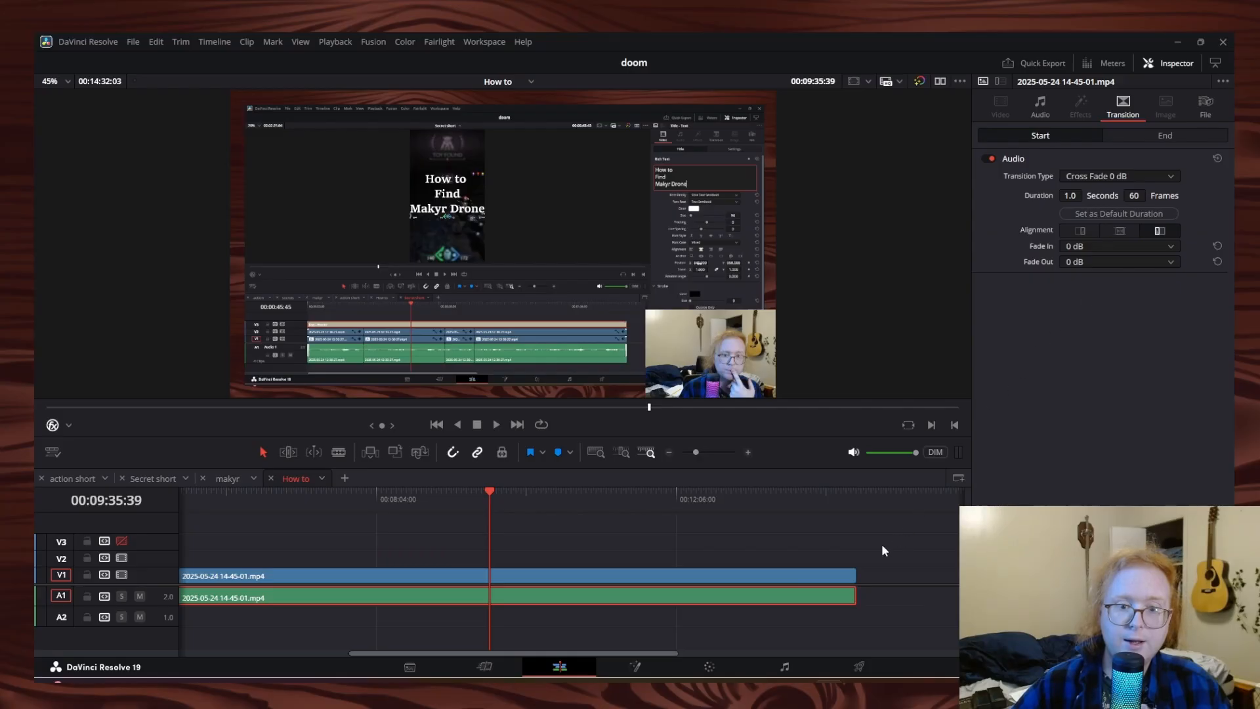
pyautogui.click(807, 575)
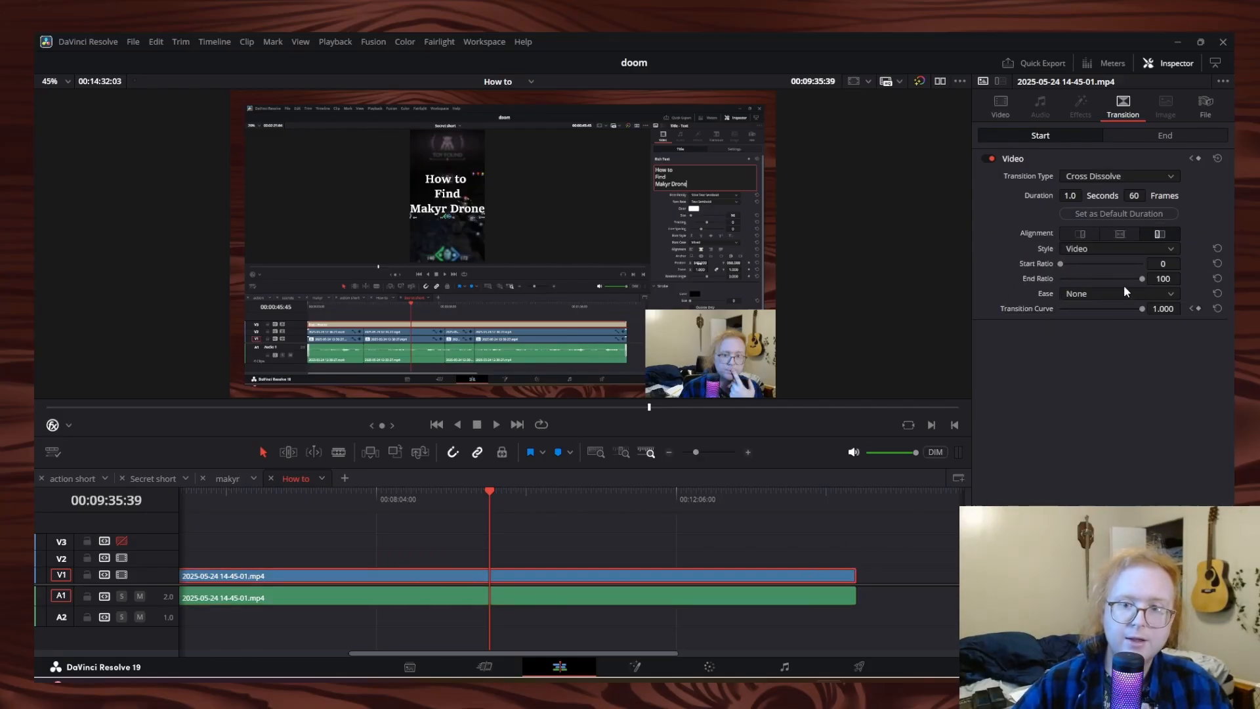
pyautogui.click(830, 594)
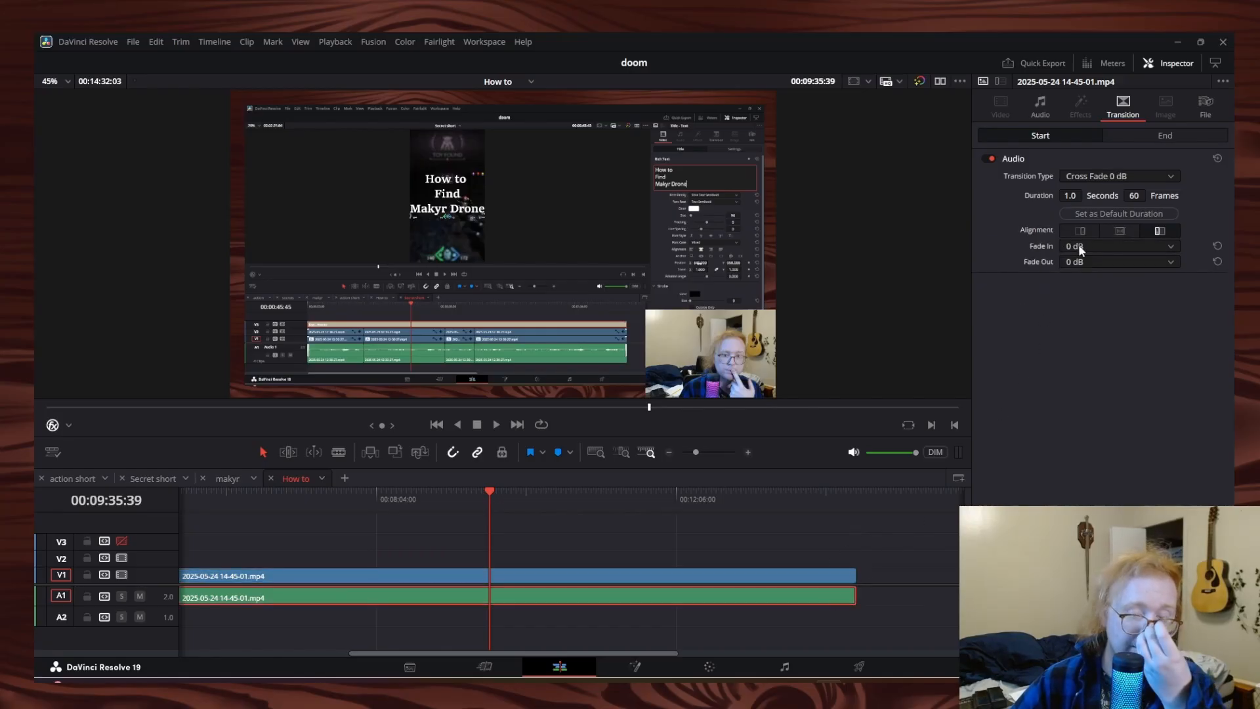
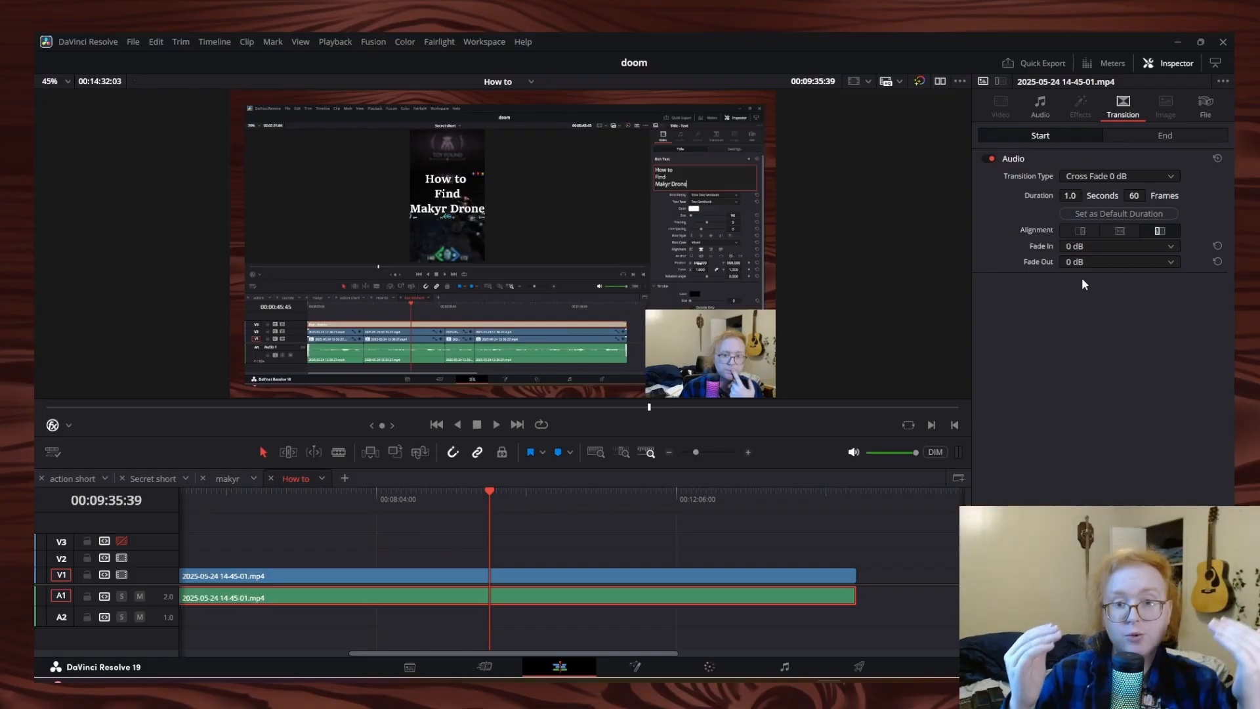
# Split the linked V1 and A1 clips at about 00:09:10, a little before the playhead
pyautogui.click(339, 452)
pyautogui.click(460, 594)
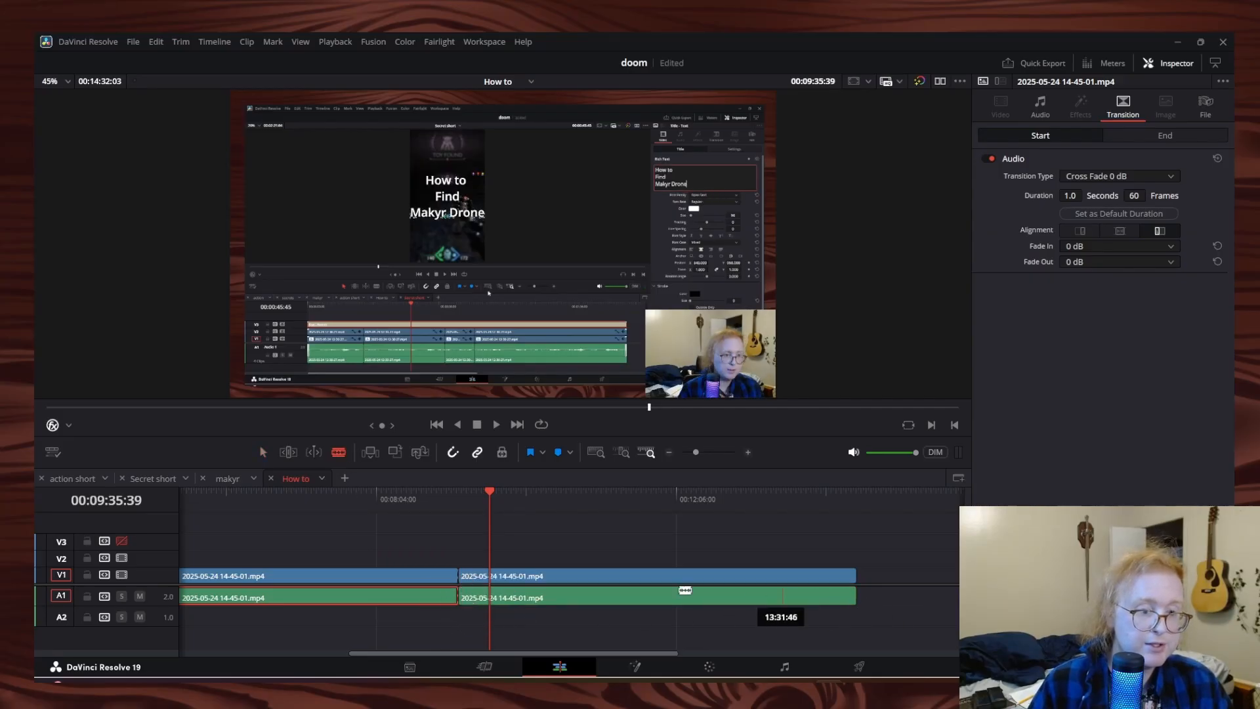
pyautogui.click(264, 453)
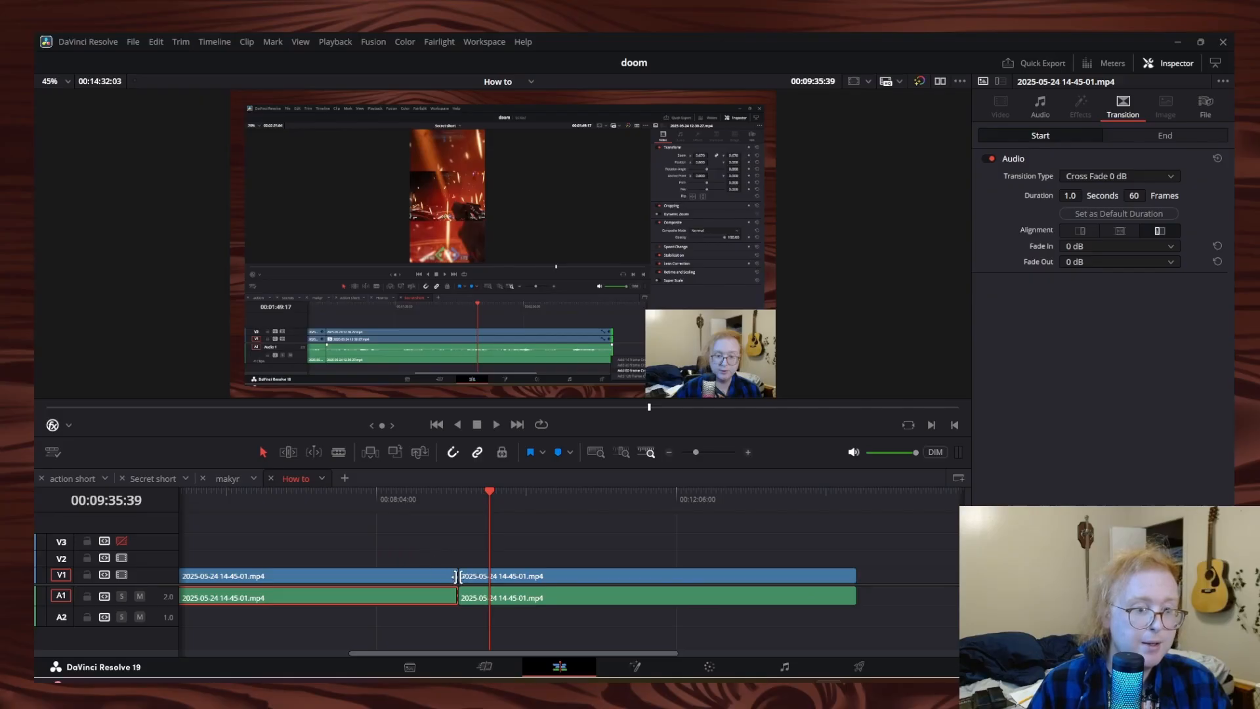
# Add a 60-frame cross dissolve at the new V1 cut and a Cross Fade 0 dB at the matching A1 cut
pyautogui.click(459, 576)
pyautogui.rightClick(458, 576)
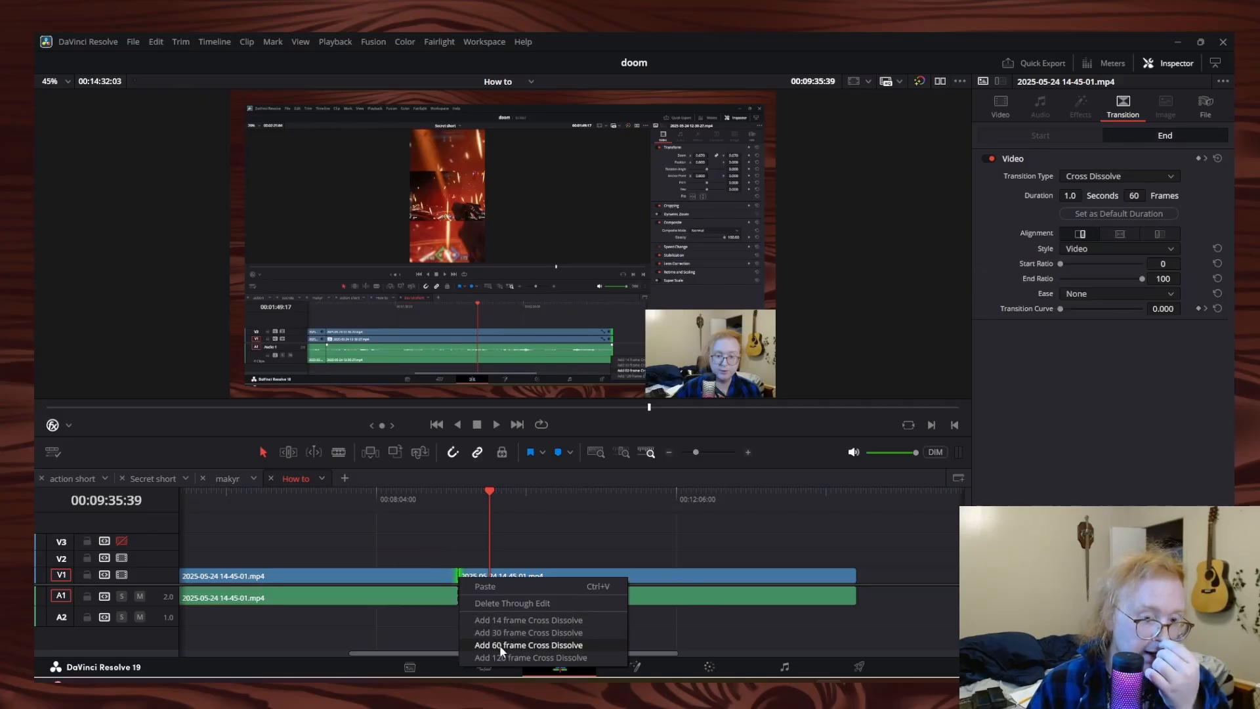
pyautogui.click(499, 645)
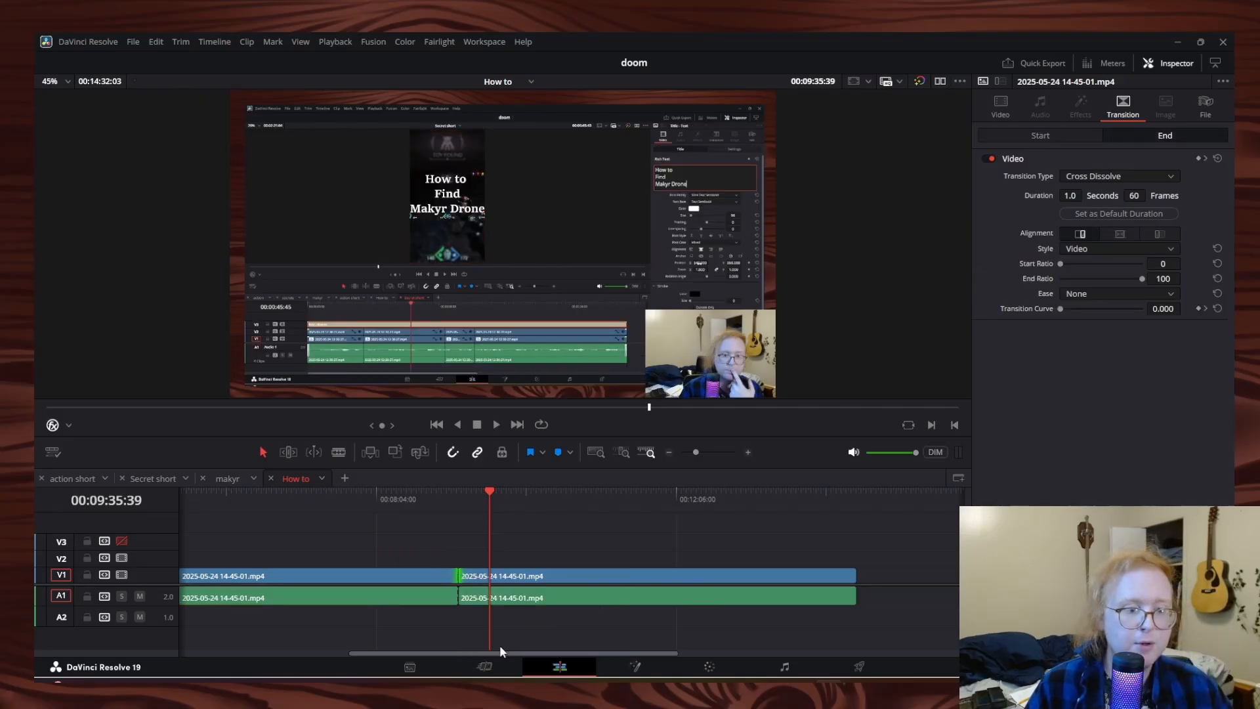
pyautogui.rightClick(459, 599)
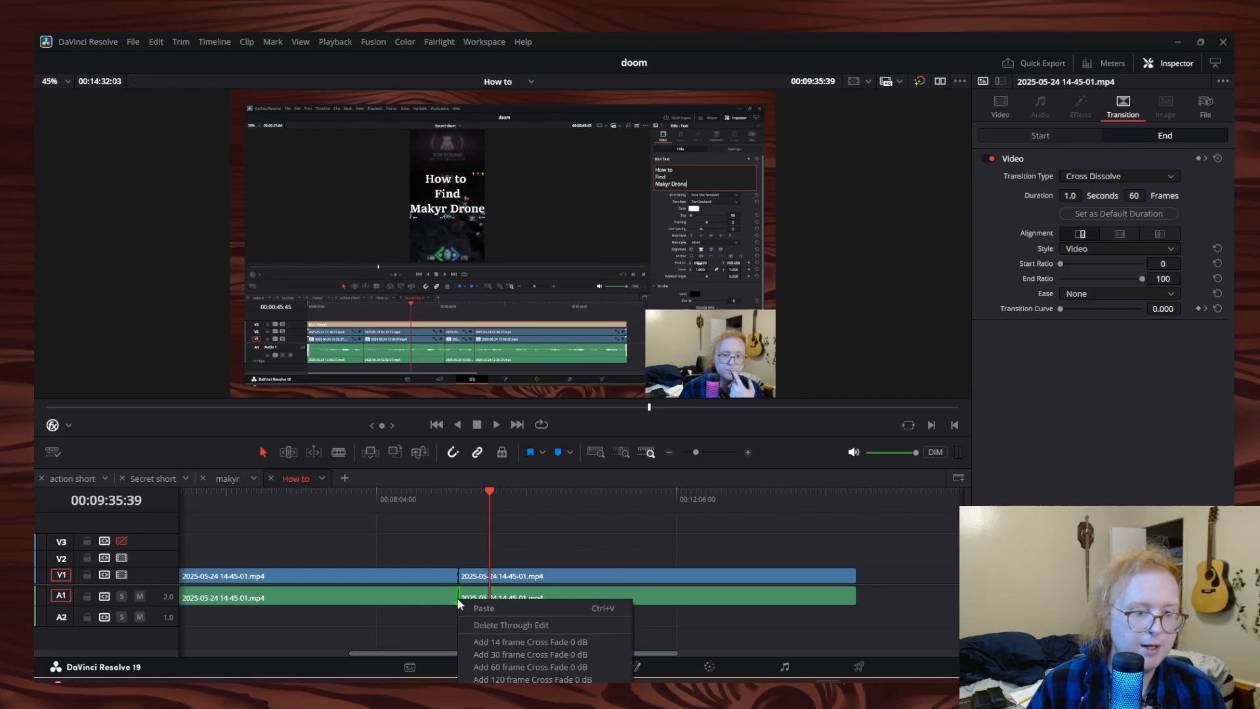
pyautogui.click(499, 654)
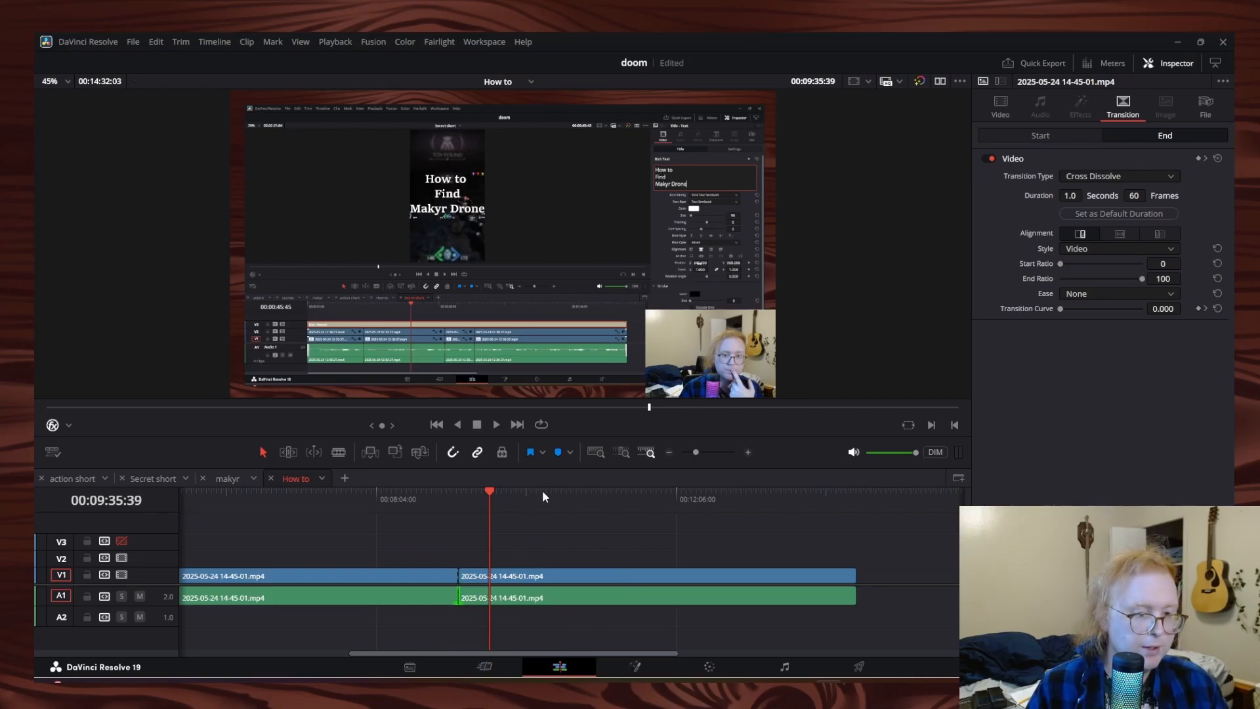
# Move the playhead to 00:09:12:28 near the new cut and examine the V1 clip's start and end cross dissolve settings
pyautogui.scroll(5, 525, 601)
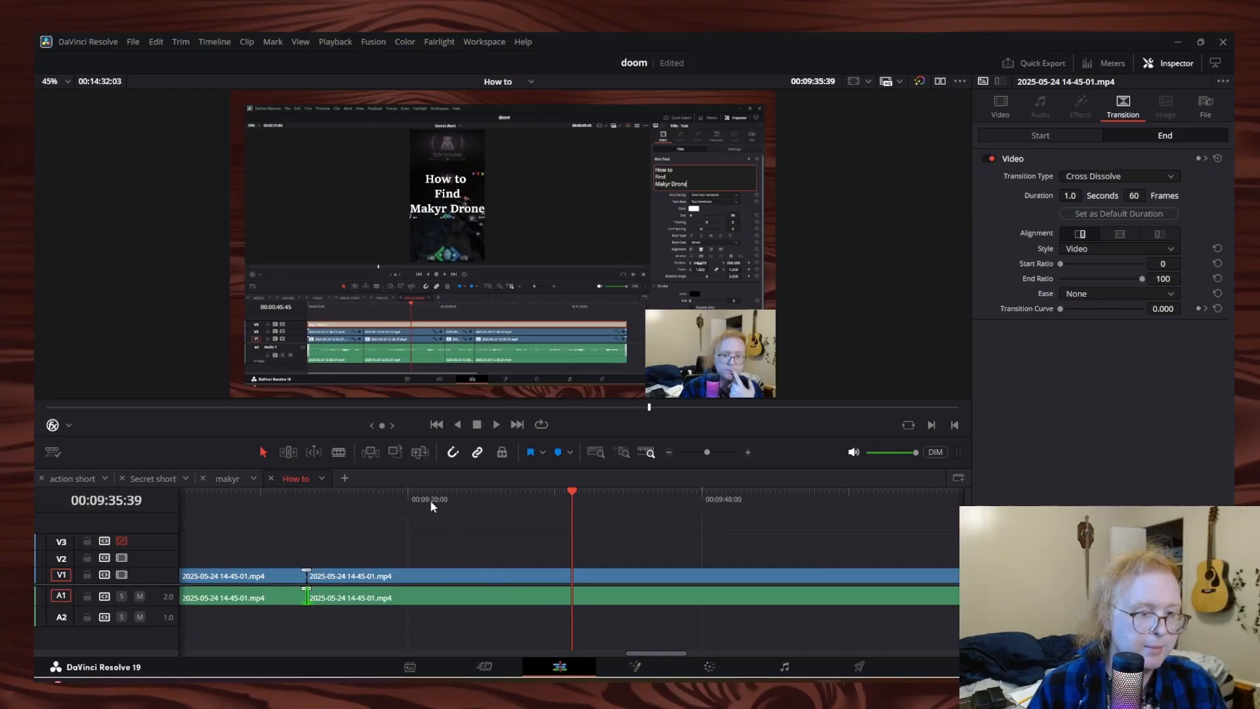
pyautogui.moveTo(430, 499); pyautogui.dragTo(363, 500)
pyautogui.click(328, 500)
pyautogui.hotkey('ctrl', '=')
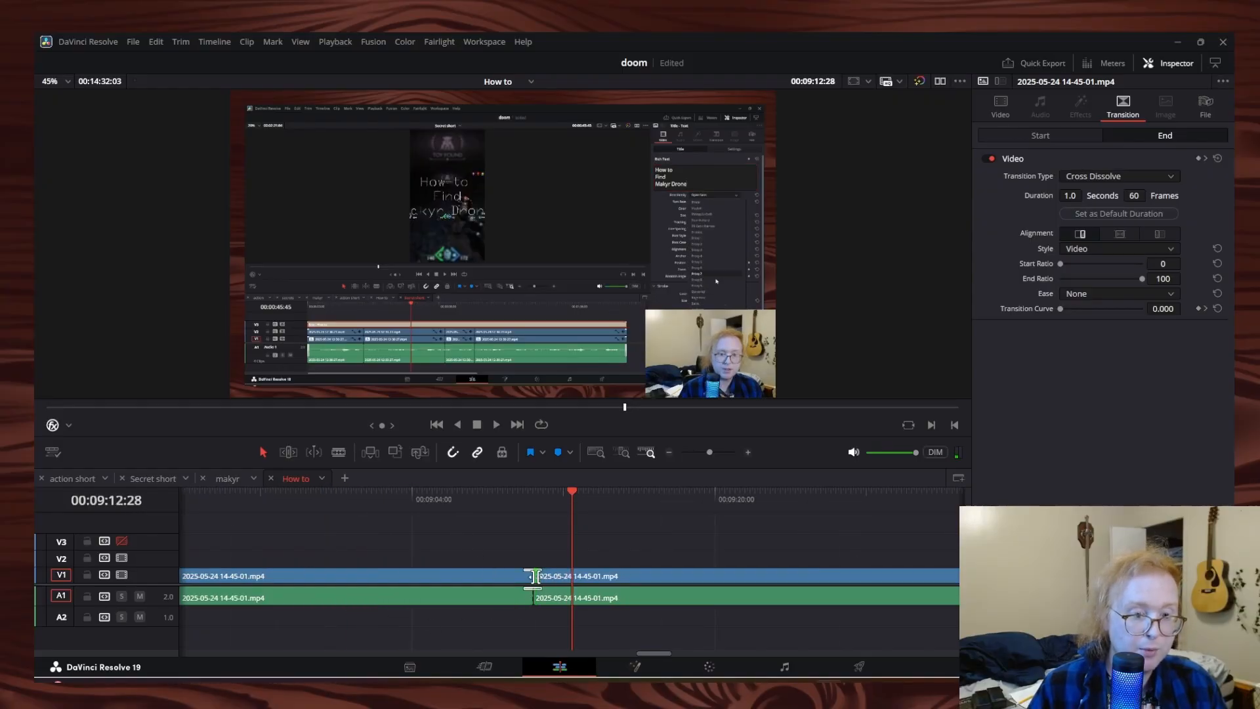
pyautogui.click(532, 576)
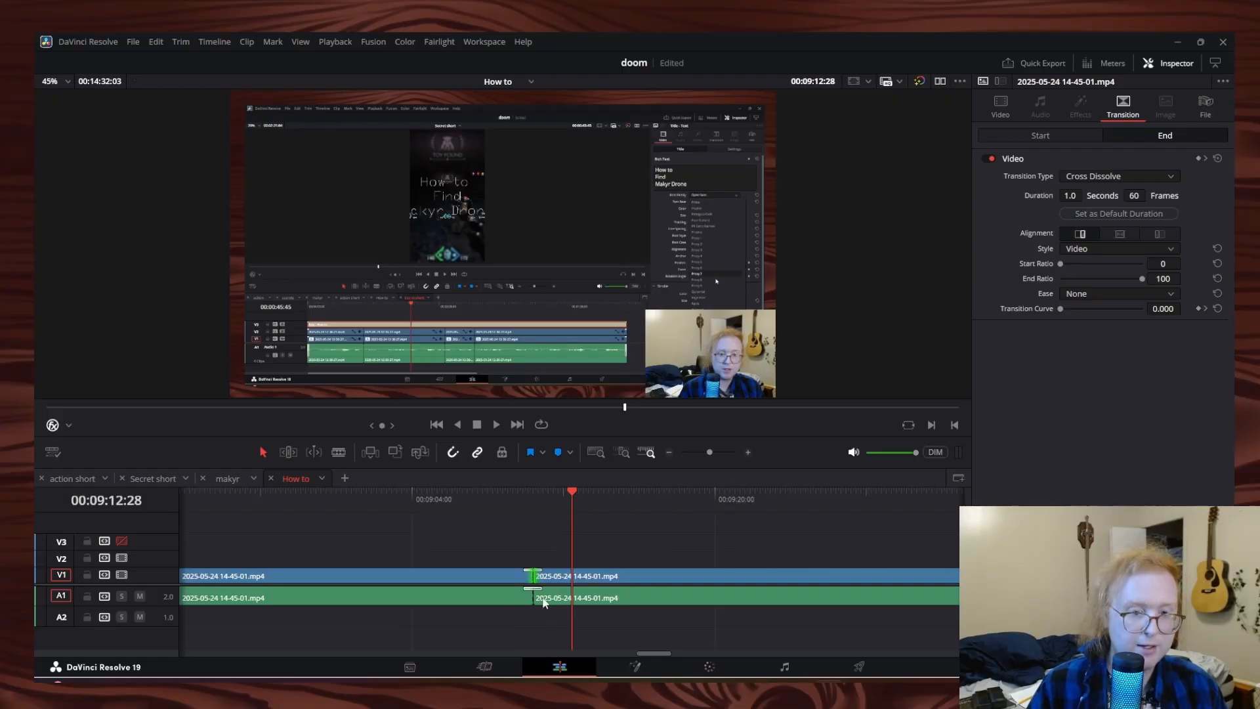
pyautogui.click(1084, 134)
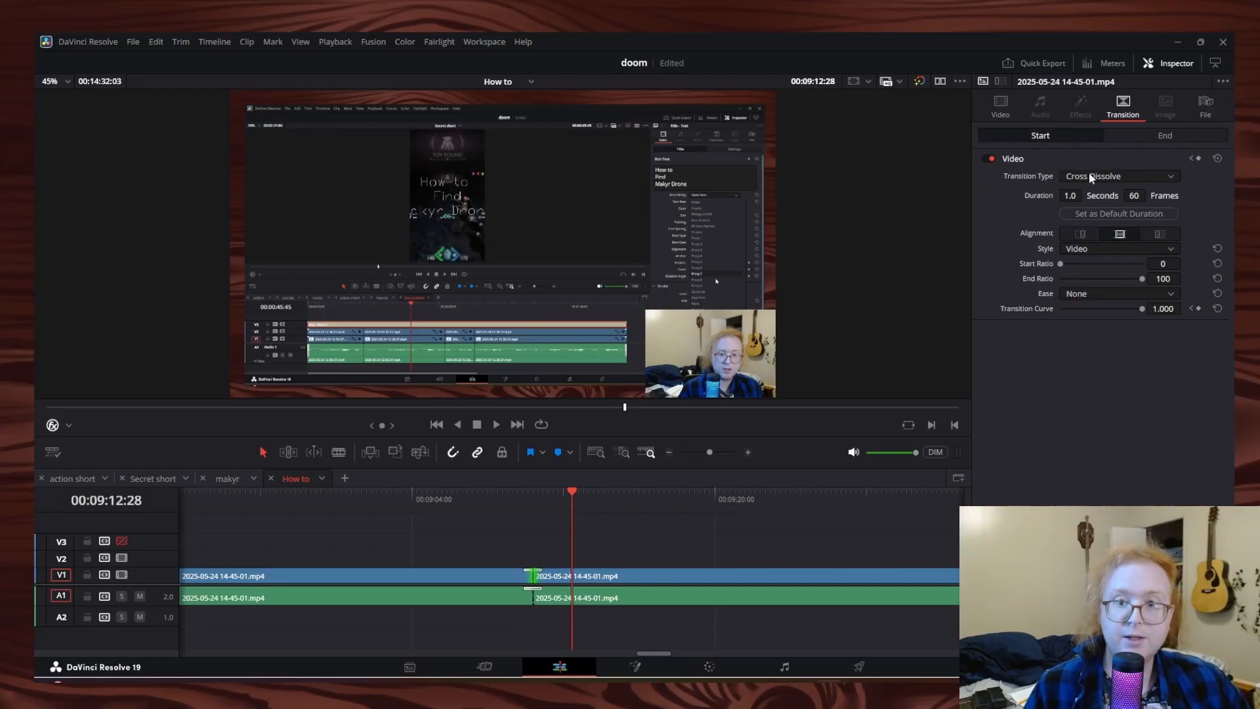
pyautogui.click(1153, 139)
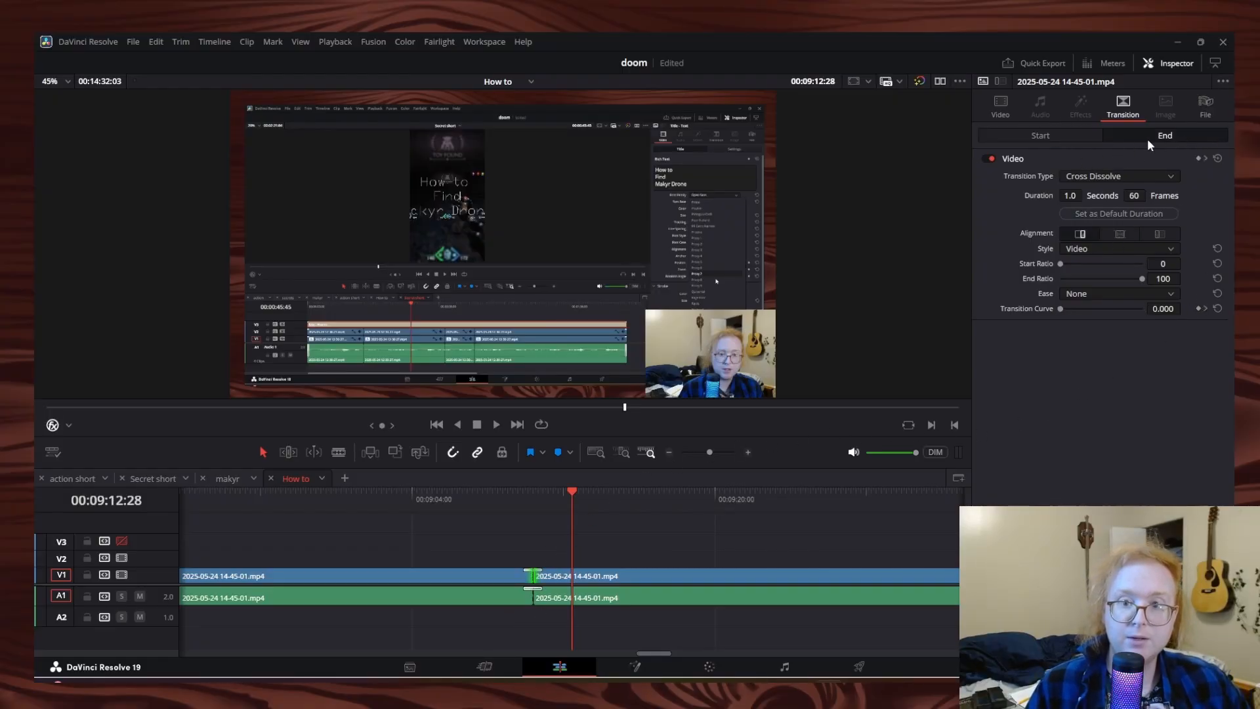
pyautogui.click(1080, 136)
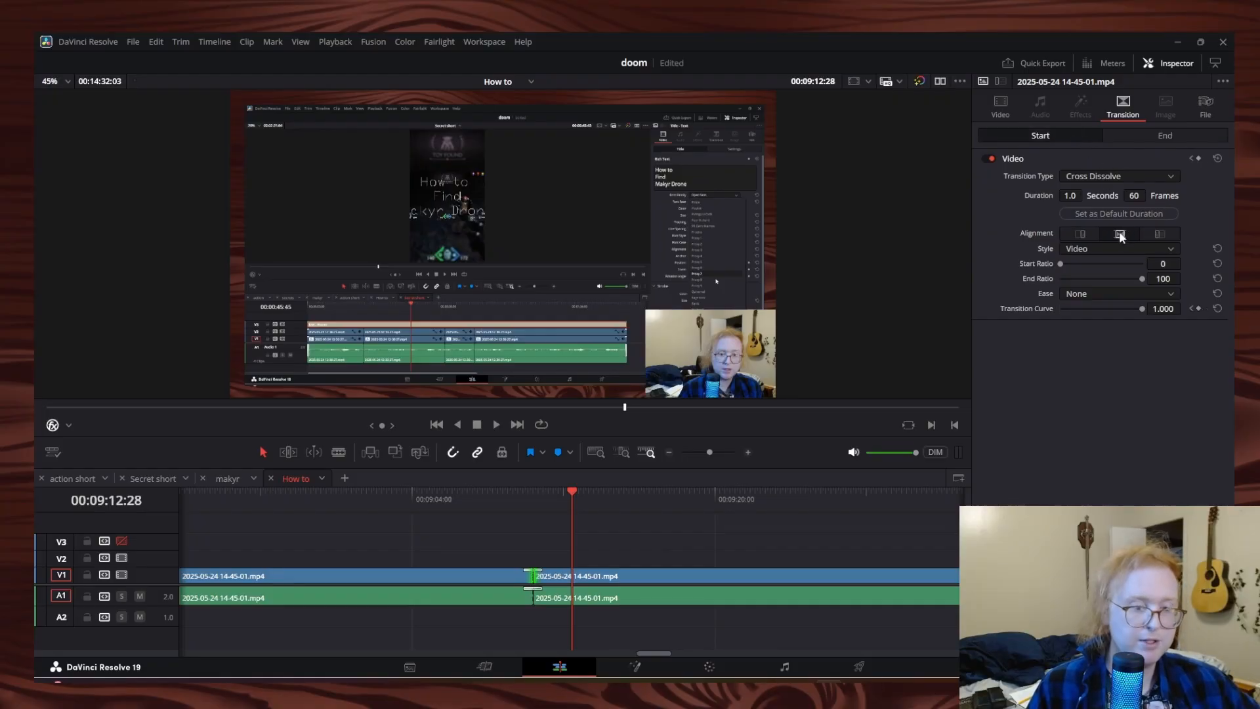
pyautogui.click(1149, 136)
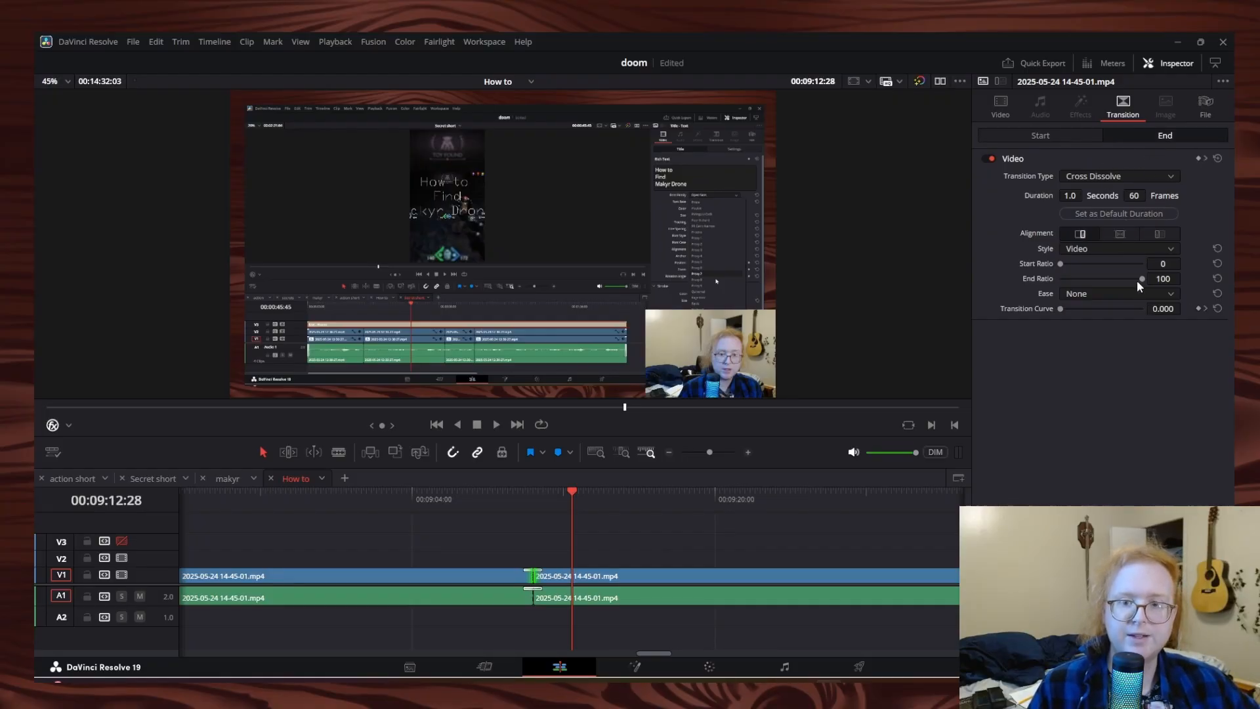
# Examine the start and end transition settings at the A1 cut, checking the audio clip before the cut
pyautogui.click(532, 597)
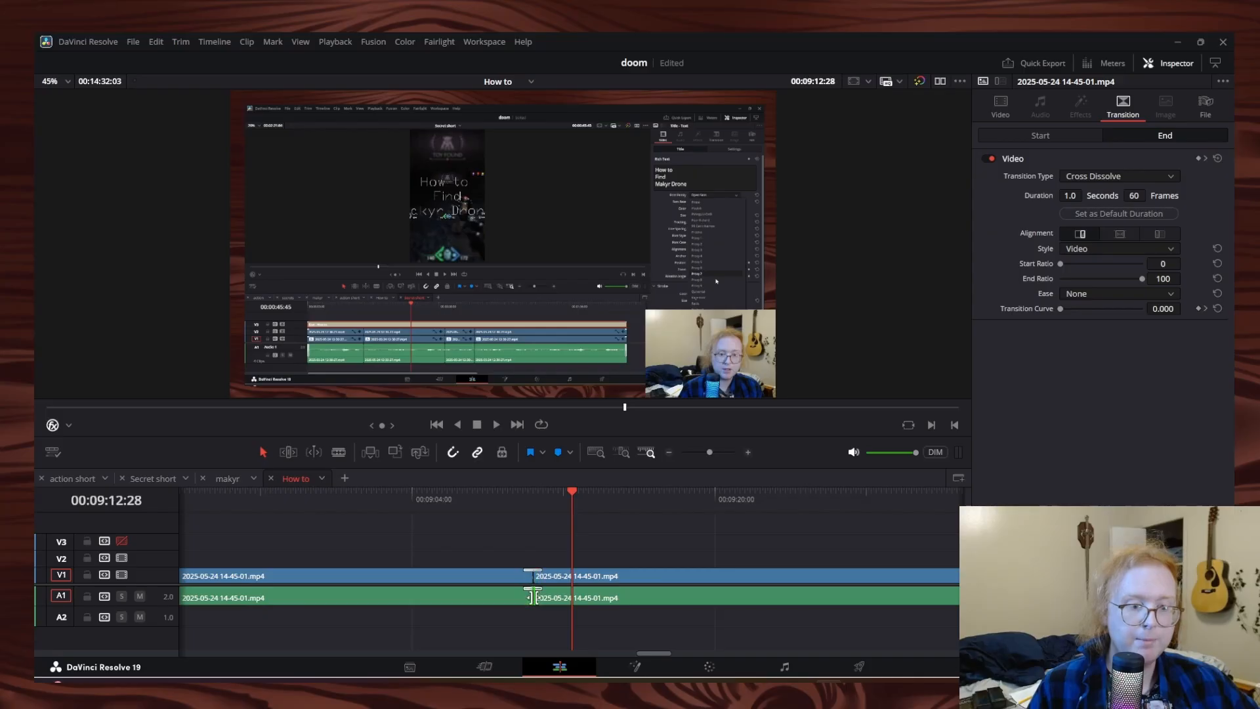
pyautogui.click(1074, 133)
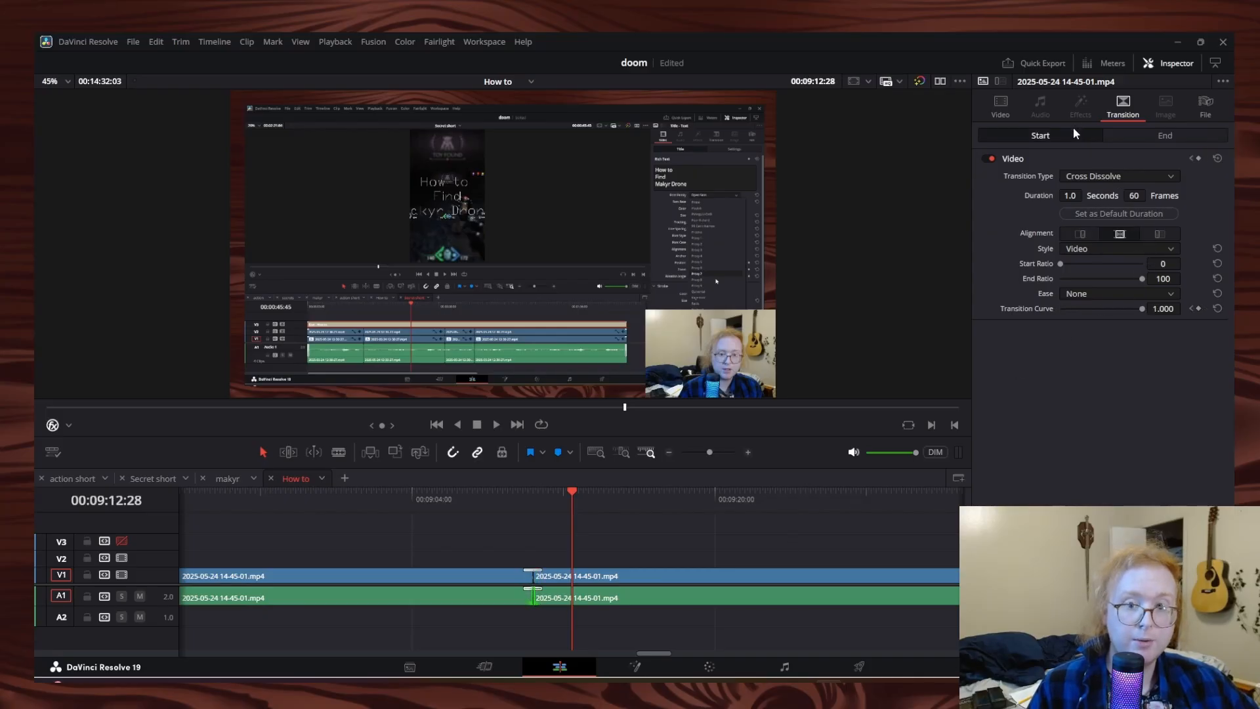
pyautogui.click(1151, 139)
pyautogui.click(1040, 138)
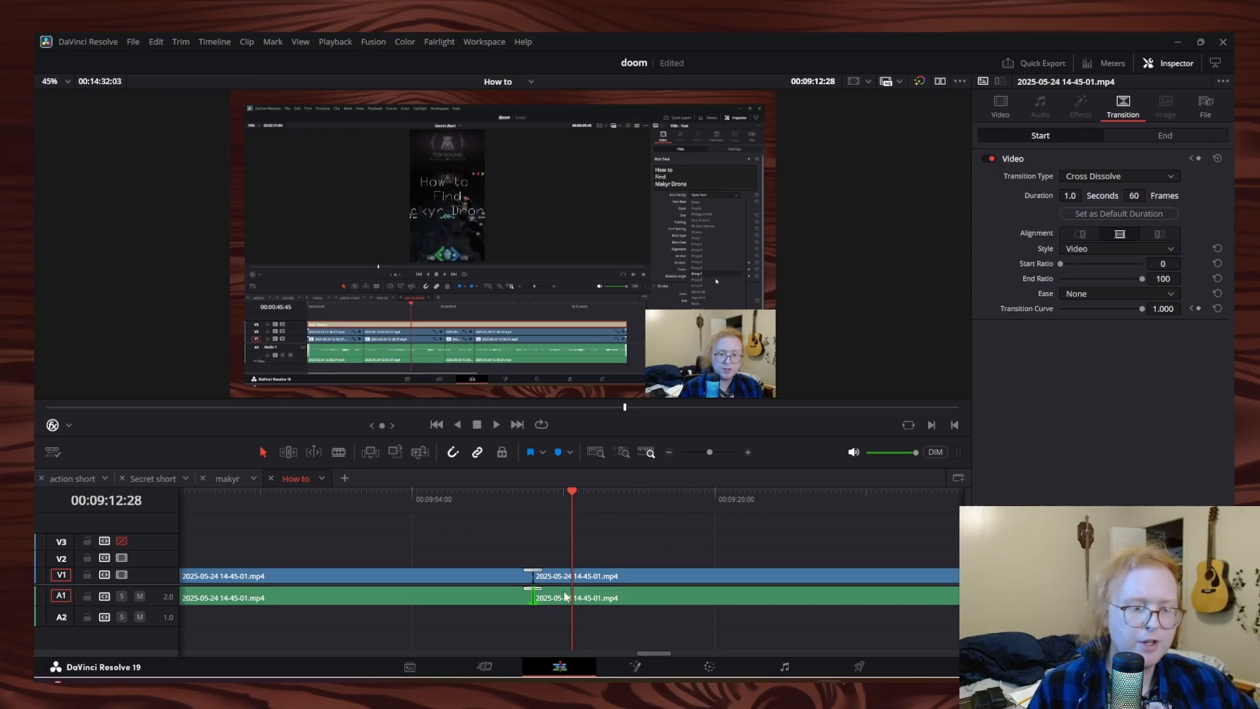
pyautogui.click(534, 597)
pyautogui.click(535, 600)
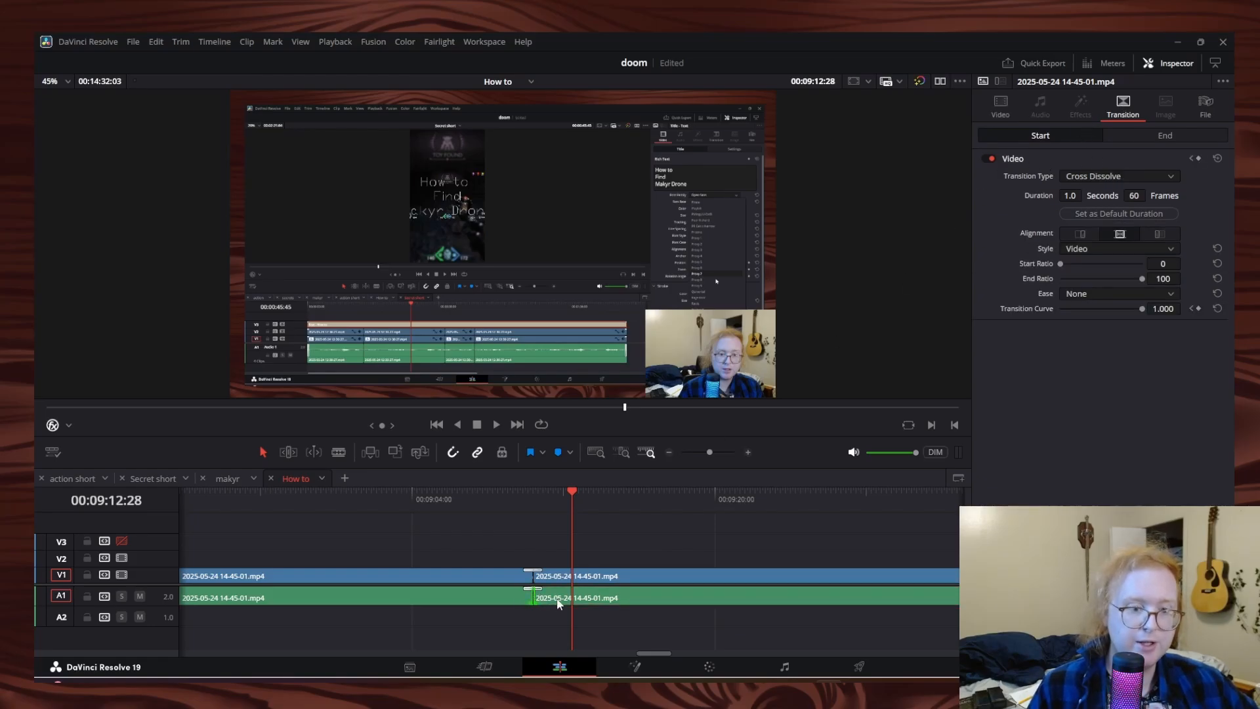
pyautogui.click(523, 601)
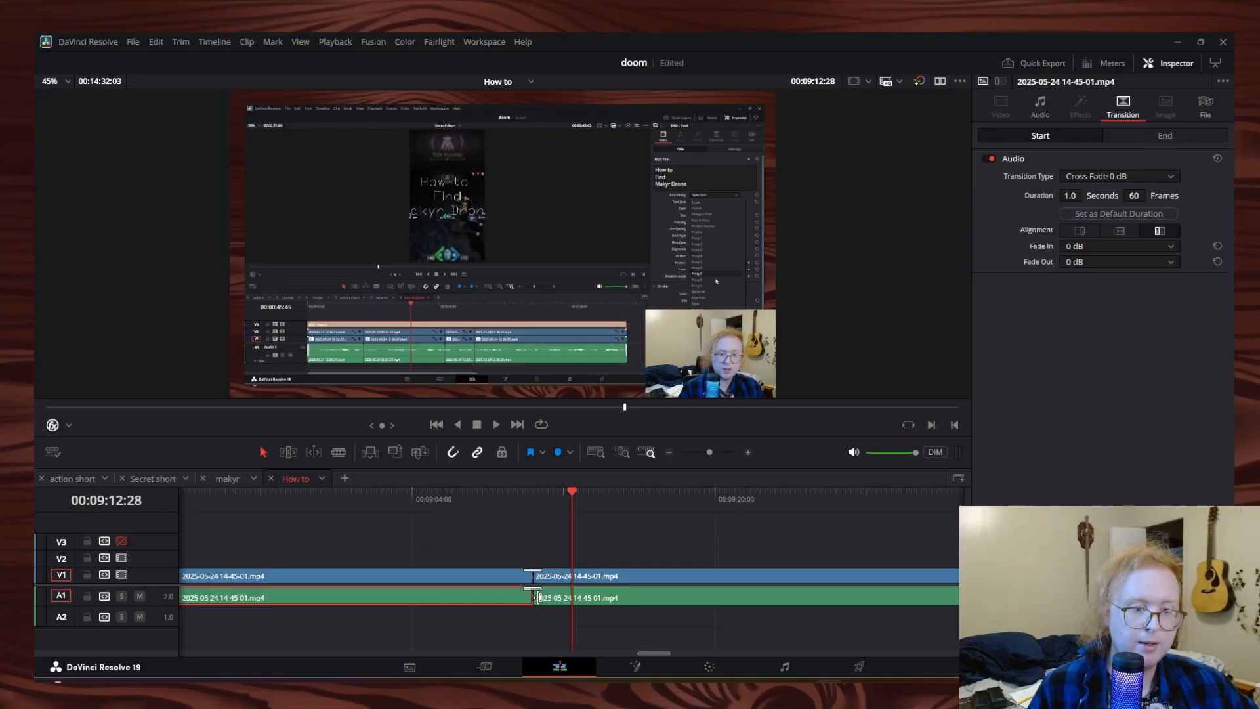
pyautogui.click(563, 599)
pyautogui.click(503, 597)
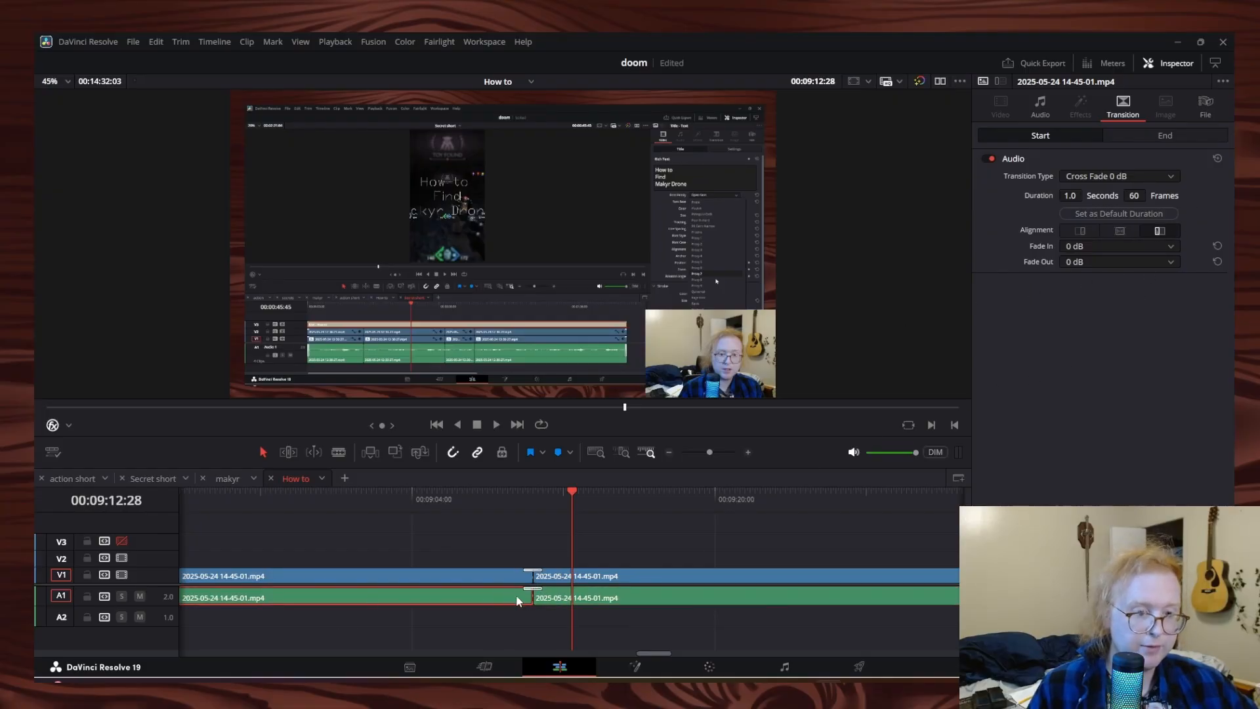
# Set the A1 crossfade after the cut to Fade In +3 dB and Fade Out -3 dB, and save the project
pyautogui.click(718, 597)
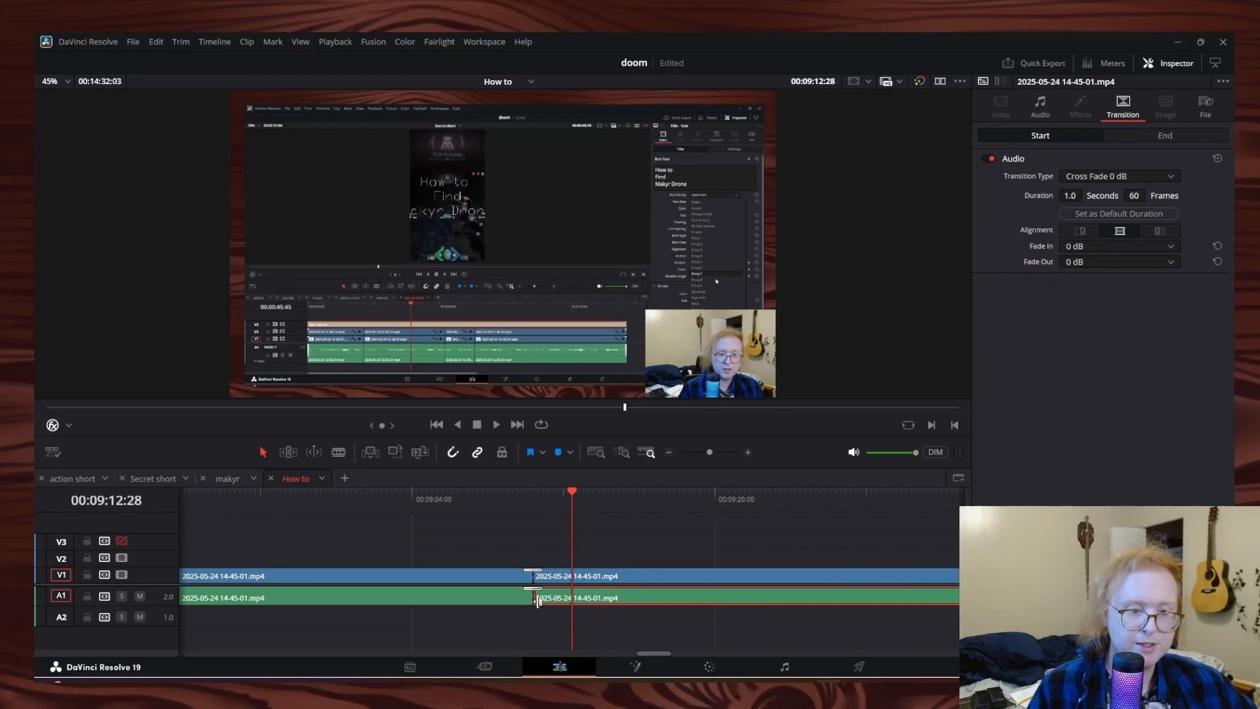
pyautogui.click(1084, 246)
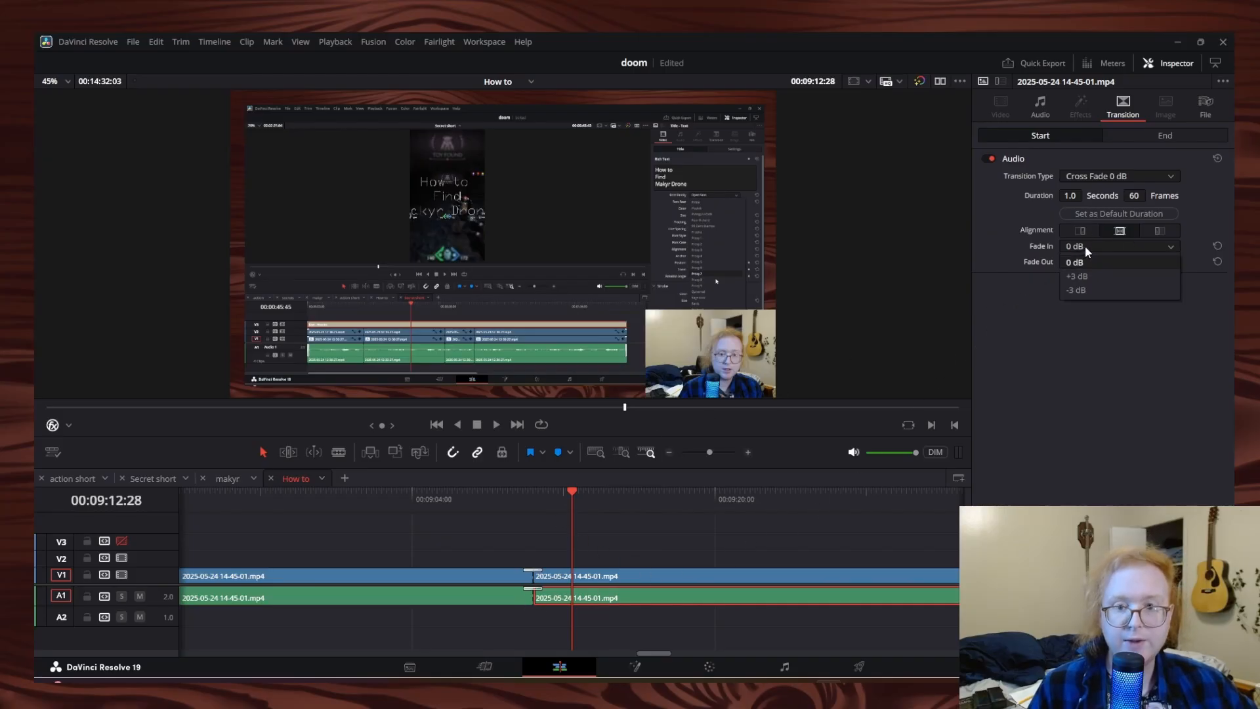
pyautogui.click(1092, 282)
pyautogui.click(1092, 262)
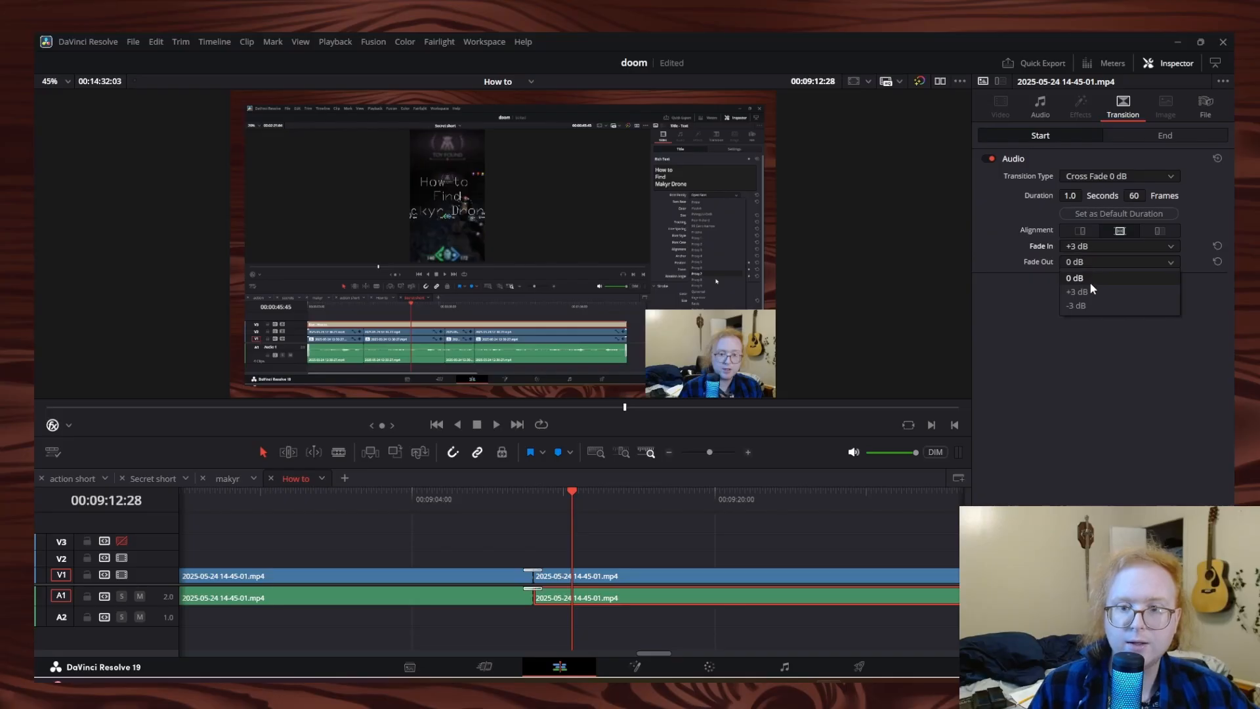
pyautogui.click(1087, 305)
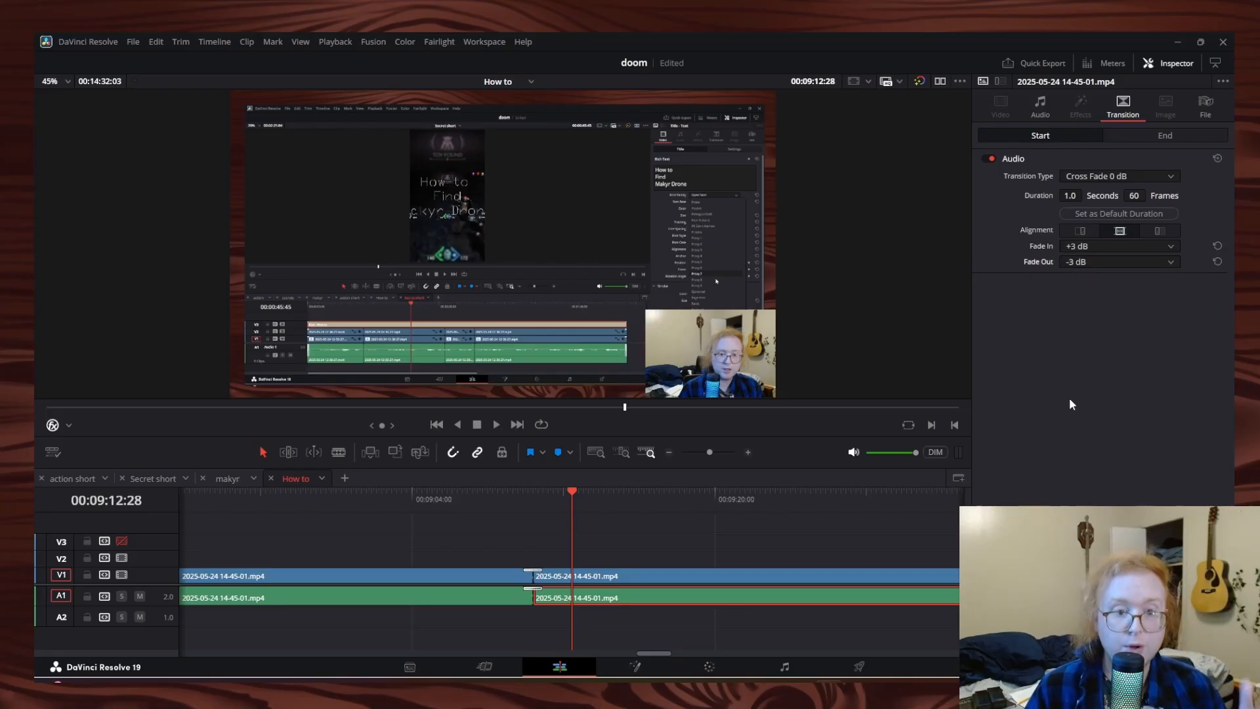
pyautogui.hotkey('ctrl', 's')
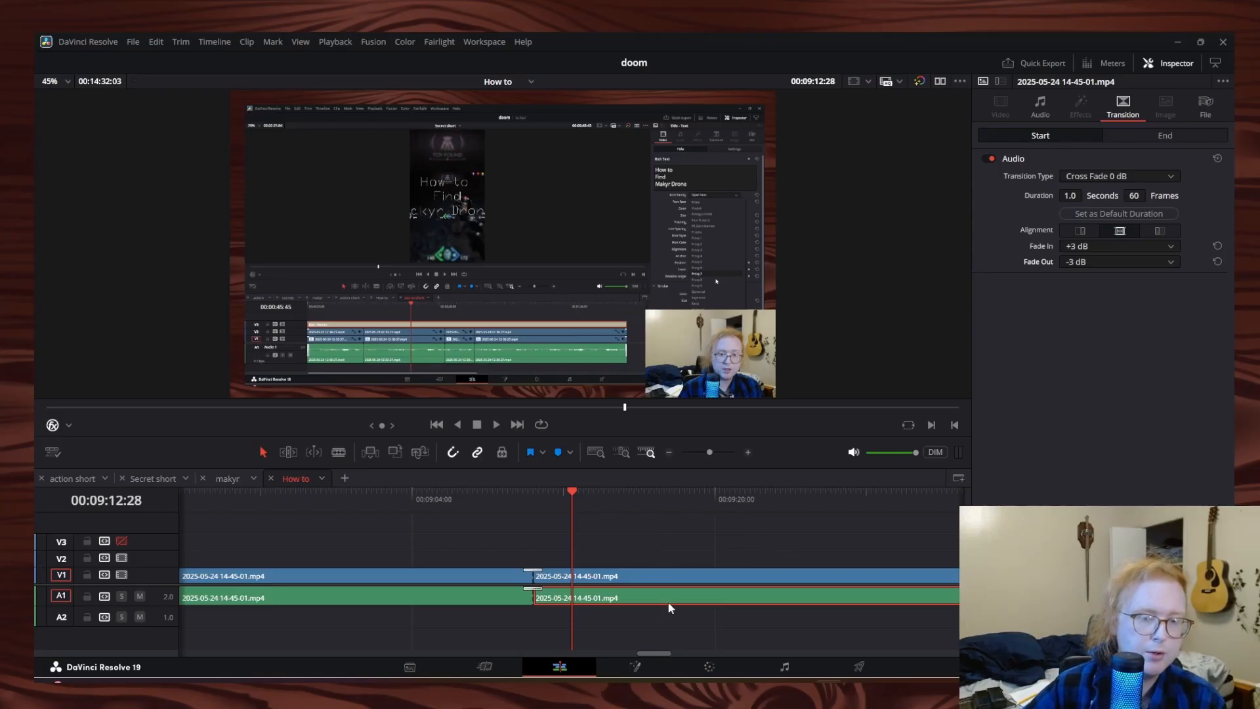
# Examine the start and end cross dissolve settings of the V1 clip after the cut
pyautogui.click(586, 577)
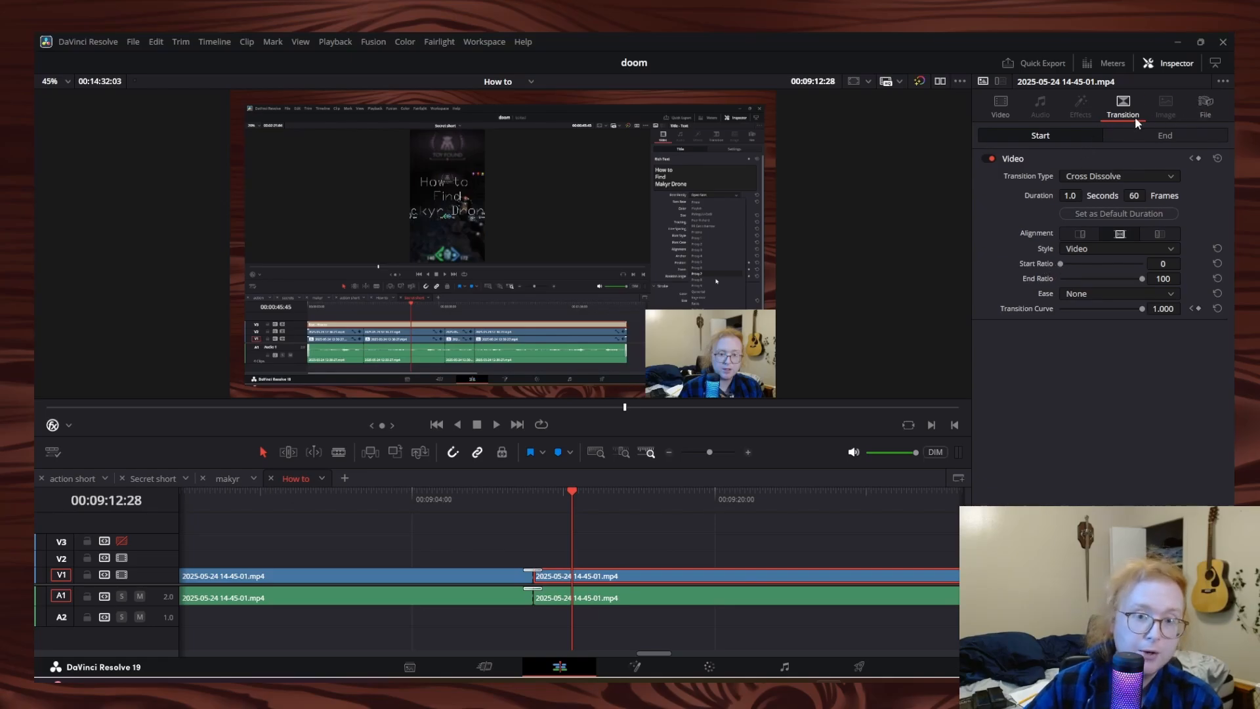
pyautogui.click(1166, 135)
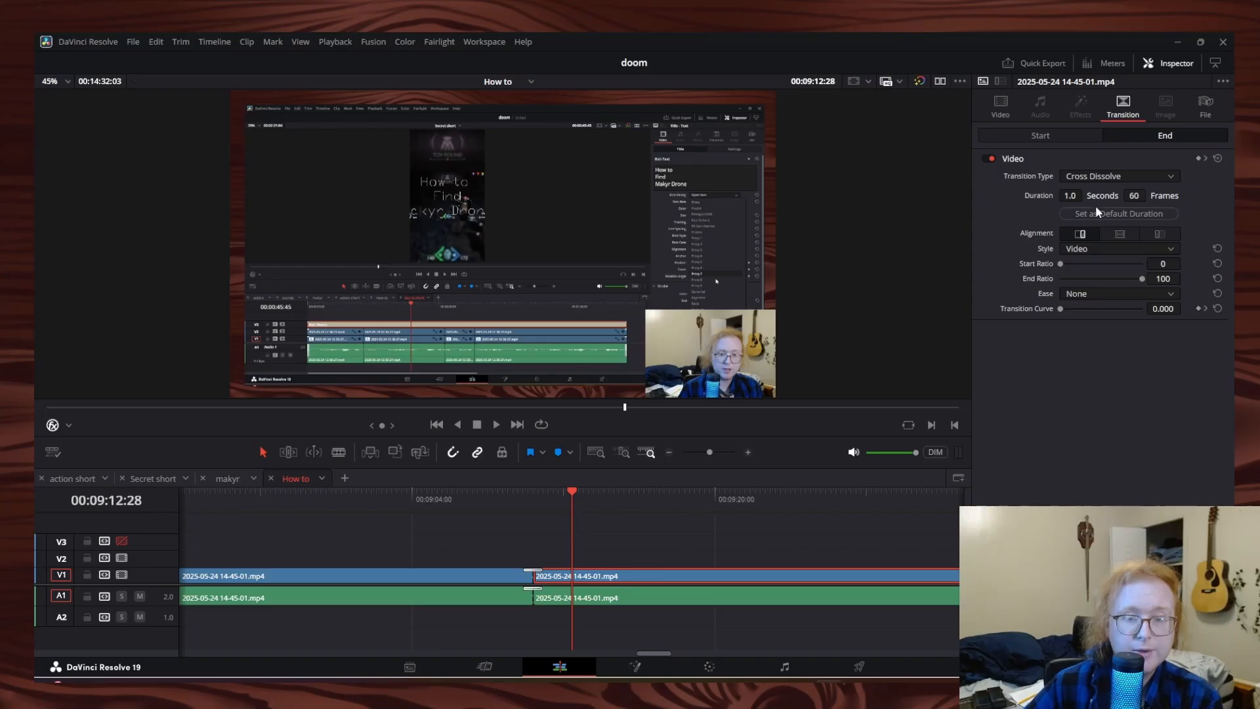
pyautogui.click(1057, 135)
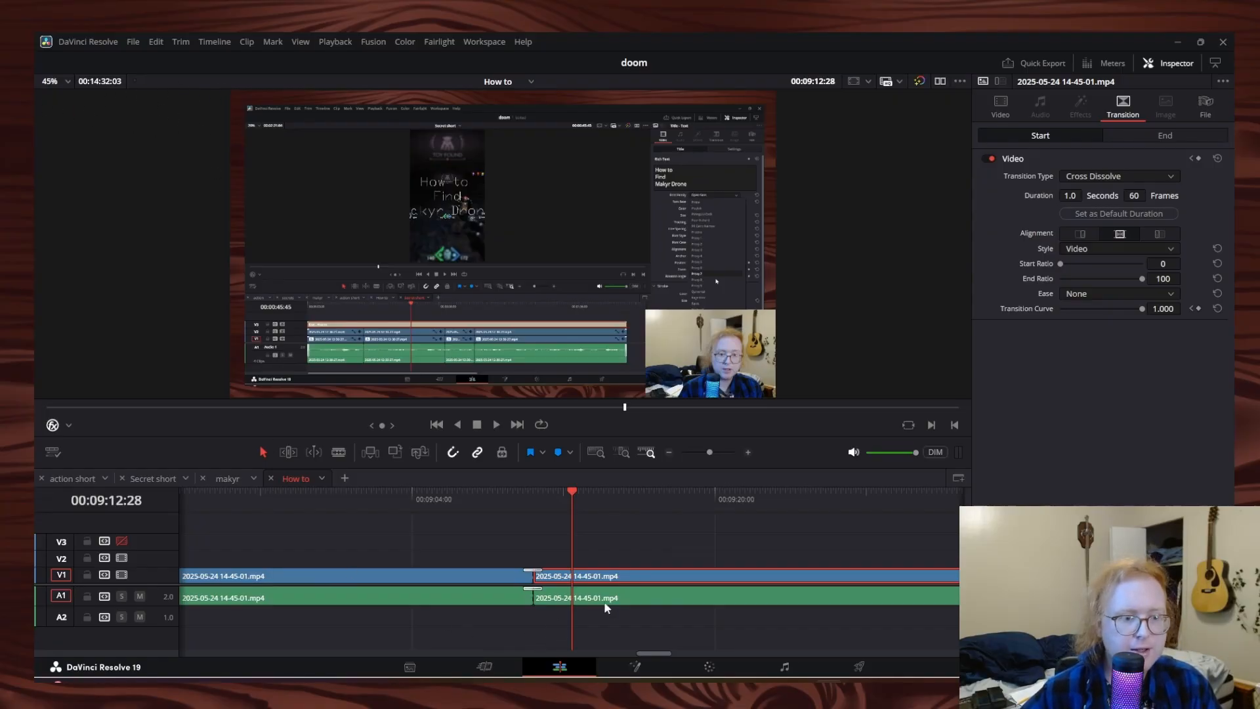
# Move the playhead to 00:07:10:52 and undo the recent transitions, the V1 and A1 split, the clip unlinking and the V3 overlay
pyautogui.scroll(-6, 612, 601)
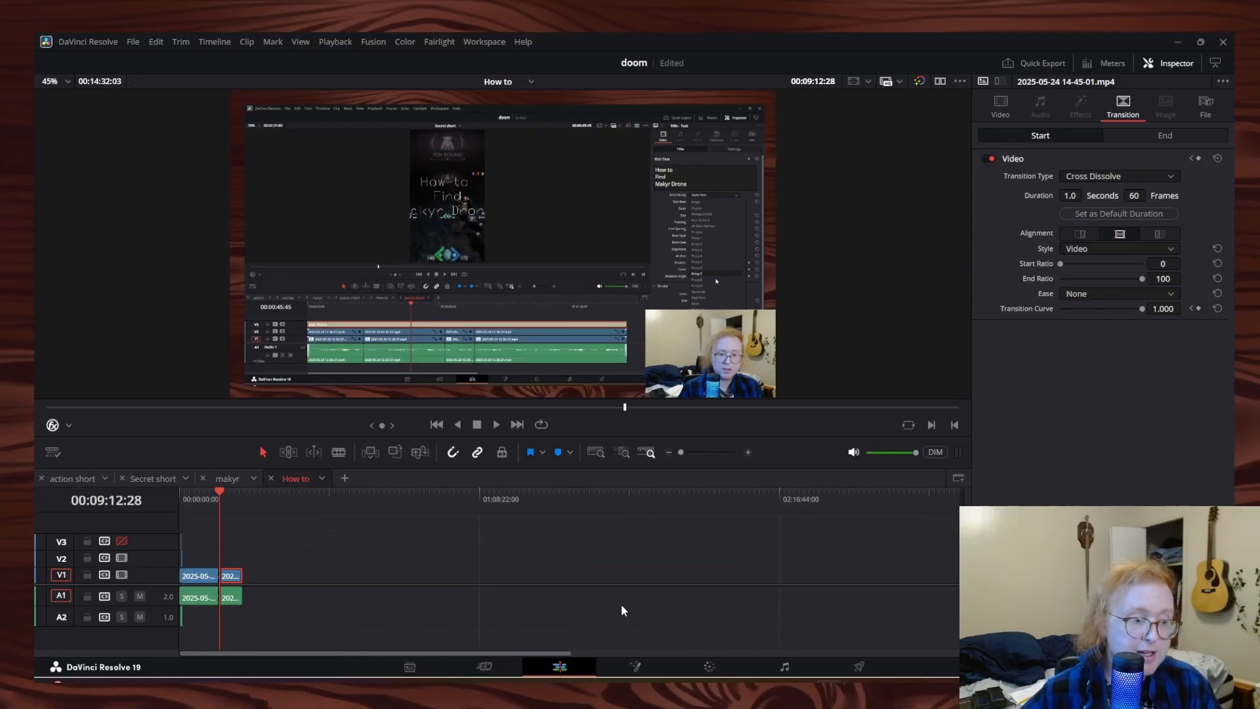
pyautogui.scroll(3, 623, 611)
pyautogui.click(454, 501)
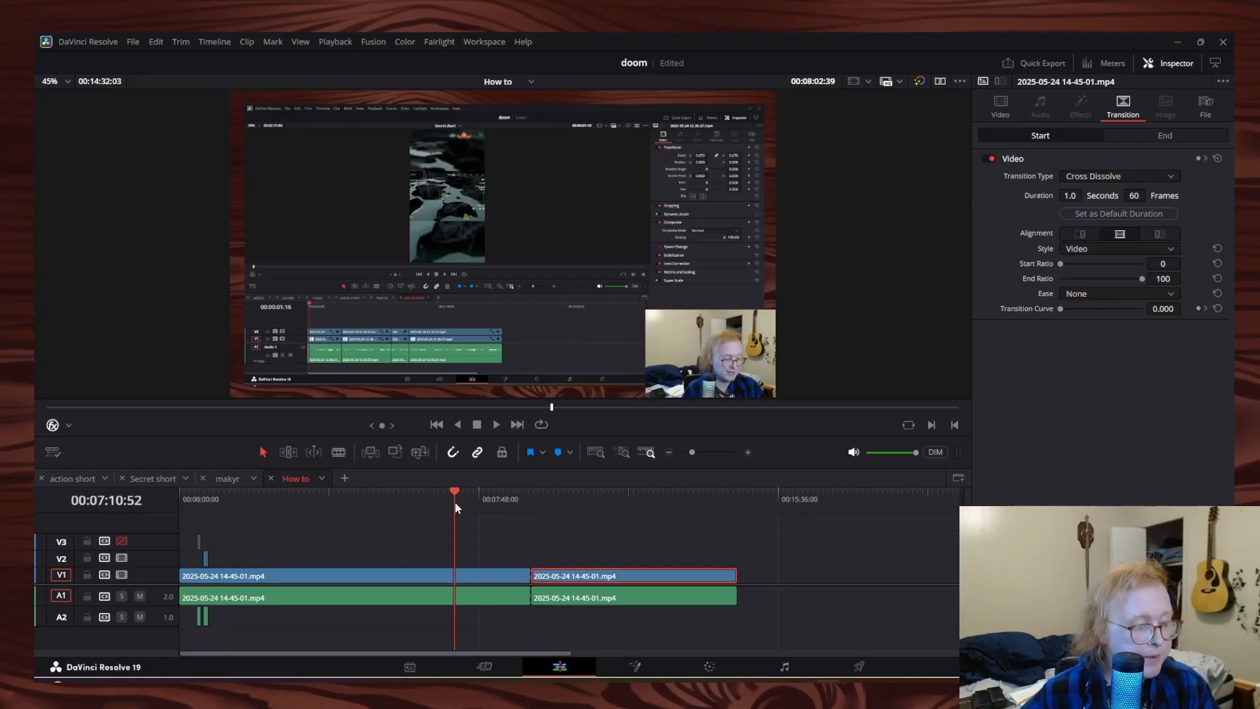
pyautogui.hotkey('ctrl', 'z')
pyautogui.hotkey('ctrl', 'z')
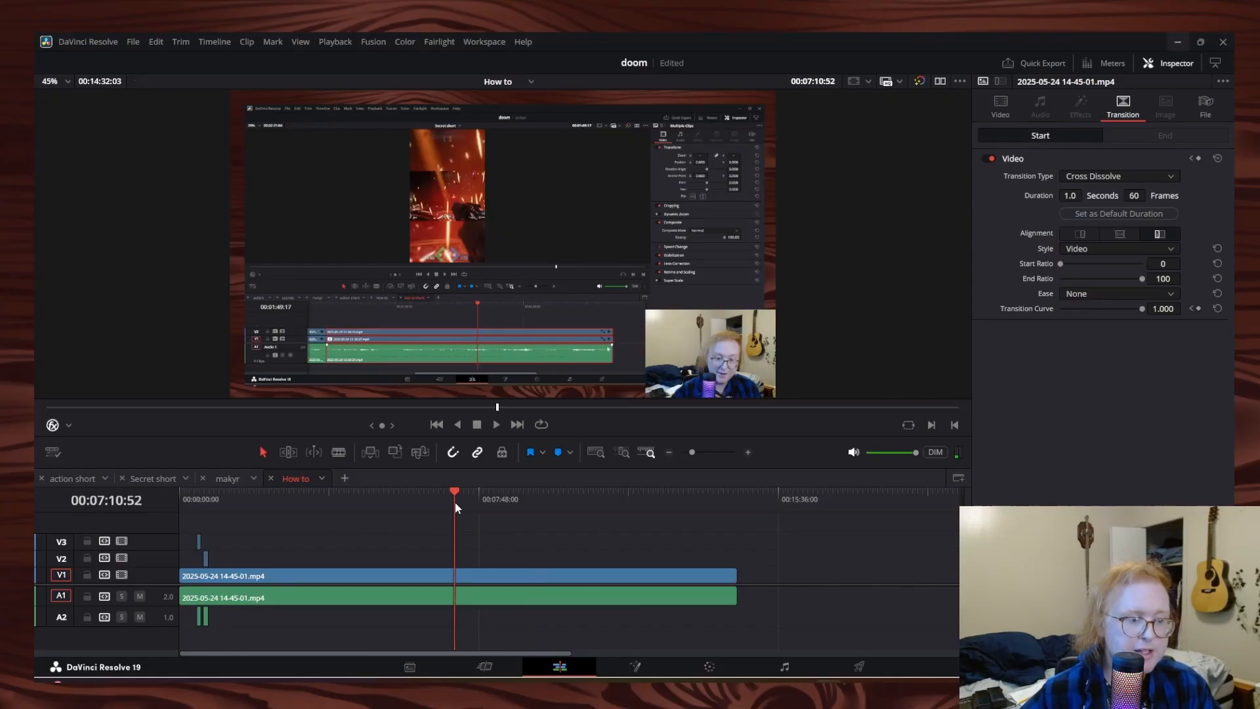
pyautogui.hotkey('ctrl', 'z')
pyautogui.hotkey('ctrl', 'z')
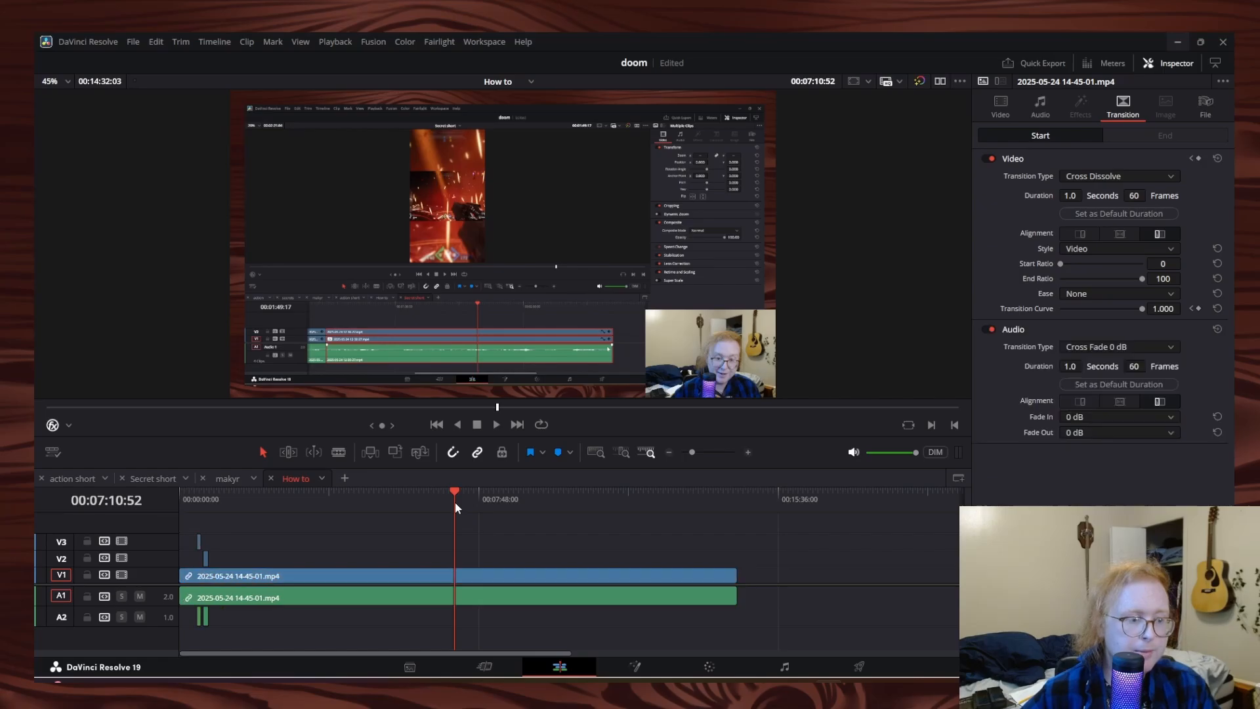
pyautogui.hotkey('ctrl', 'z')
pyautogui.hotkey('ctrl', 'z')
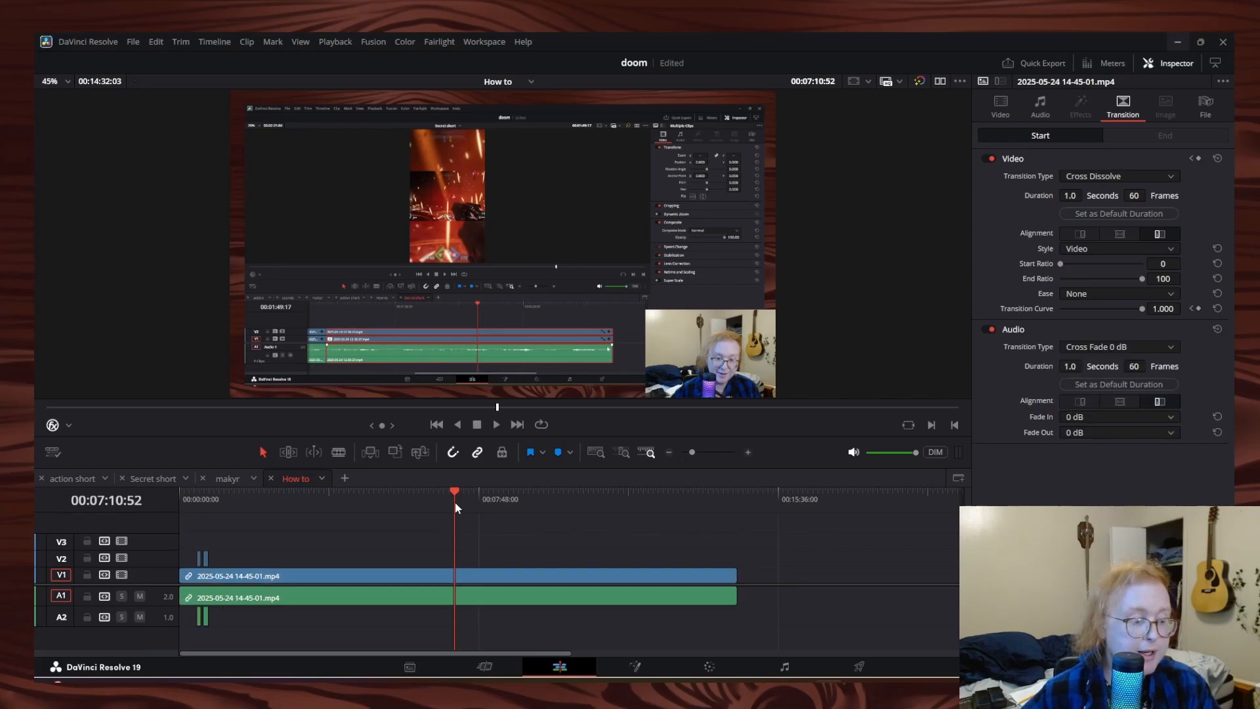
# Undo the earlier overlay, fade and trim edits until only the V1 and A1 tracks remain in the How to timeline
pyautogui.hotkey('ctrl', 'z')
pyautogui.hotkey('ctrl', 'z')
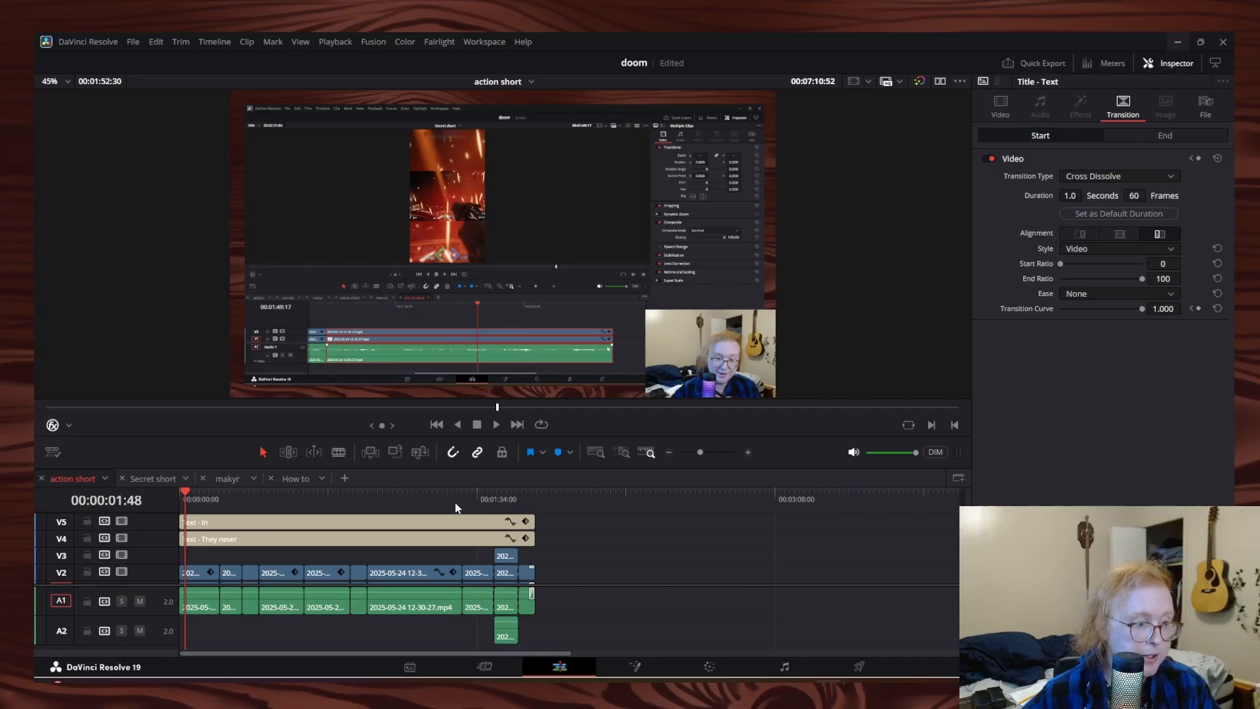
pyautogui.hotkey('ctrl', 'z')
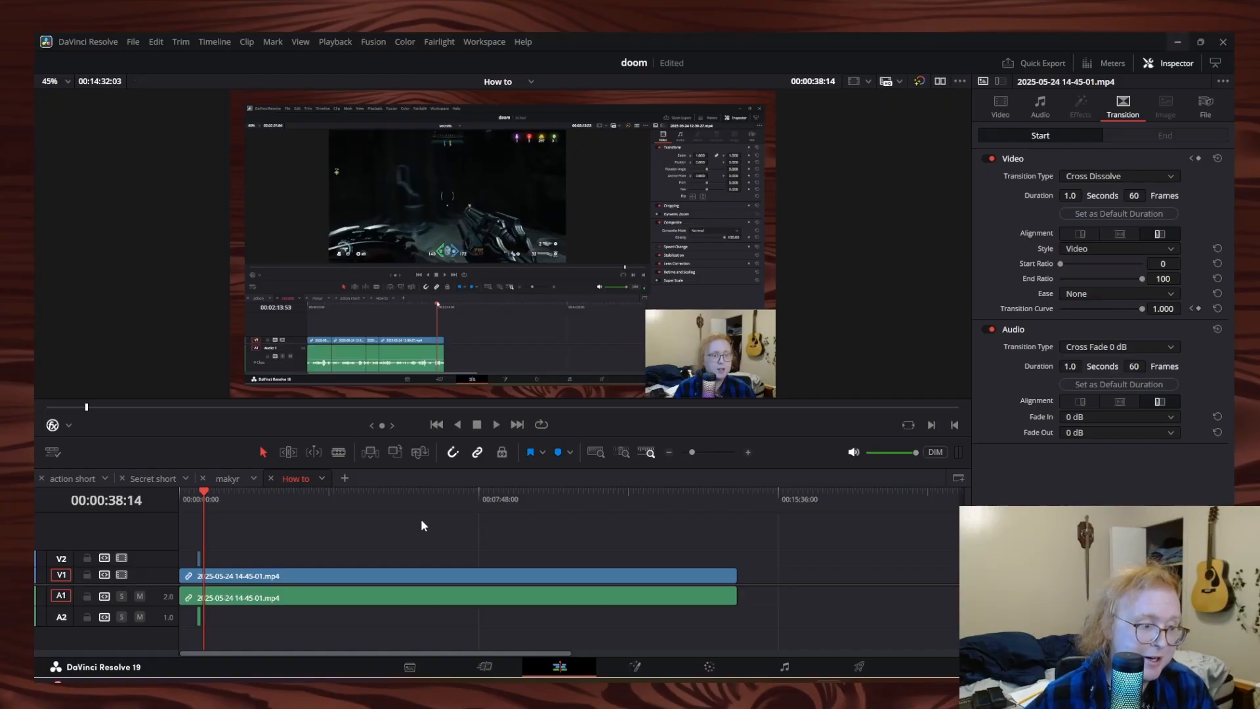
pyautogui.hotkey('ctrl', 'z')
pyautogui.hotkey('ctrl', 'z')
pyautogui.hotkey('ctrl', 'z')
pyautogui.hotkey('ctrl', 'z')
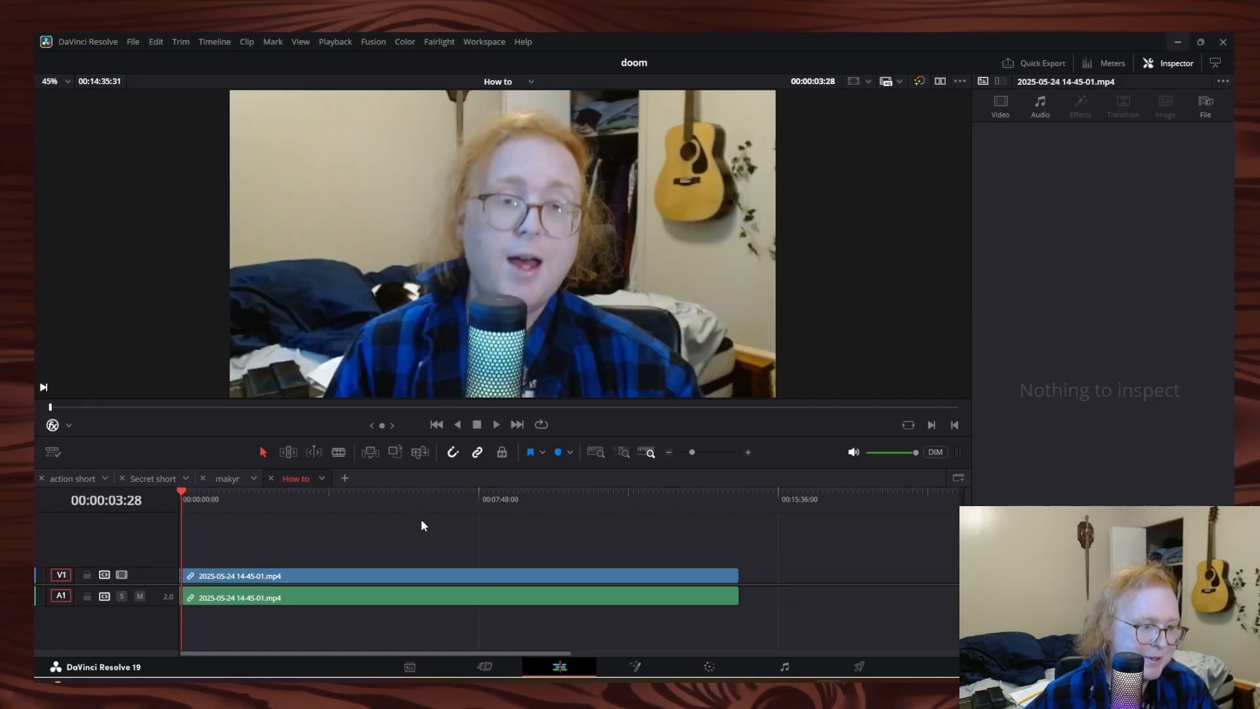
# Undo the split at 00:00:03:28 so the linked clip is whole, and save the project
pyautogui.scroll(5, 311, 594)
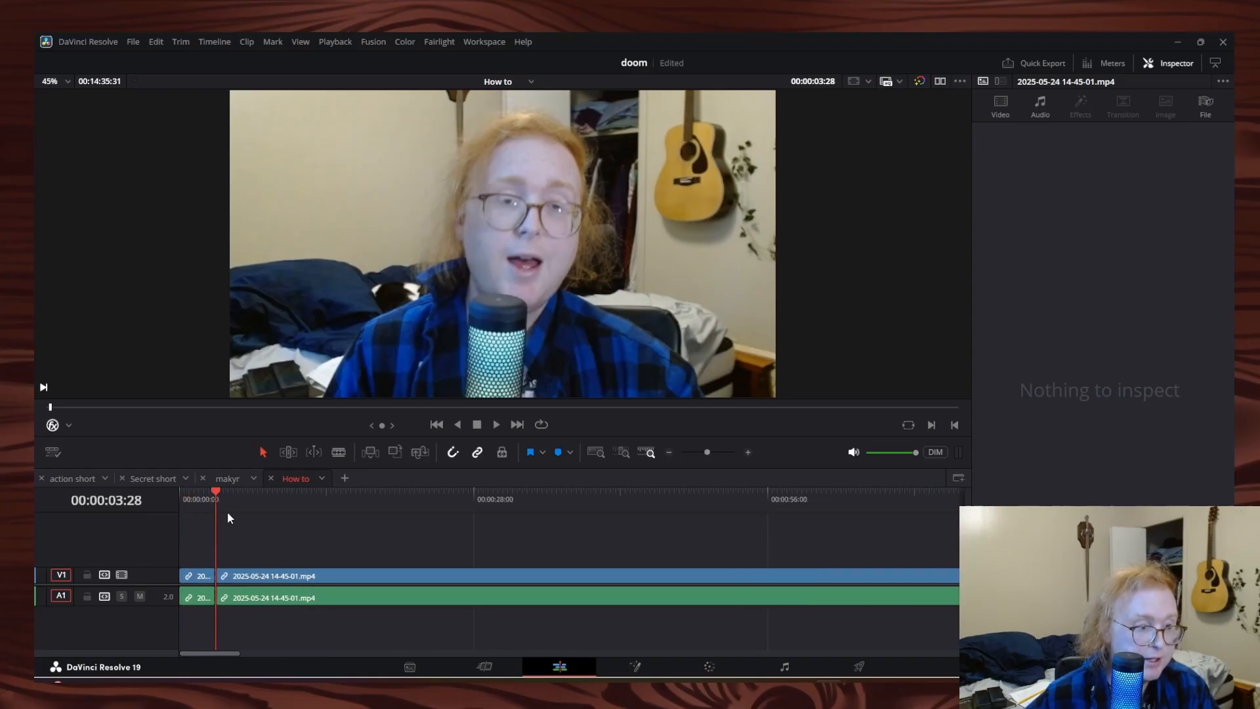
pyautogui.moveTo(227, 502); pyautogui.dragTo(209, 503)
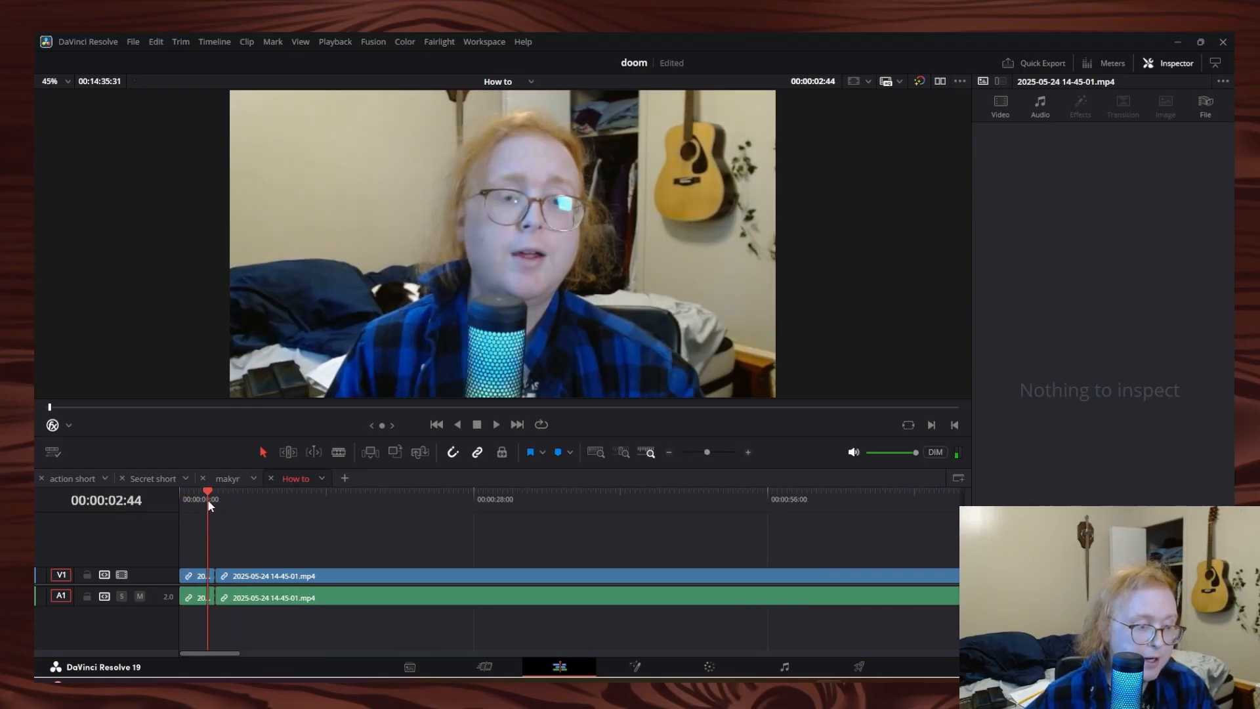
pyautogui.hotkey('ctrl', 'z')
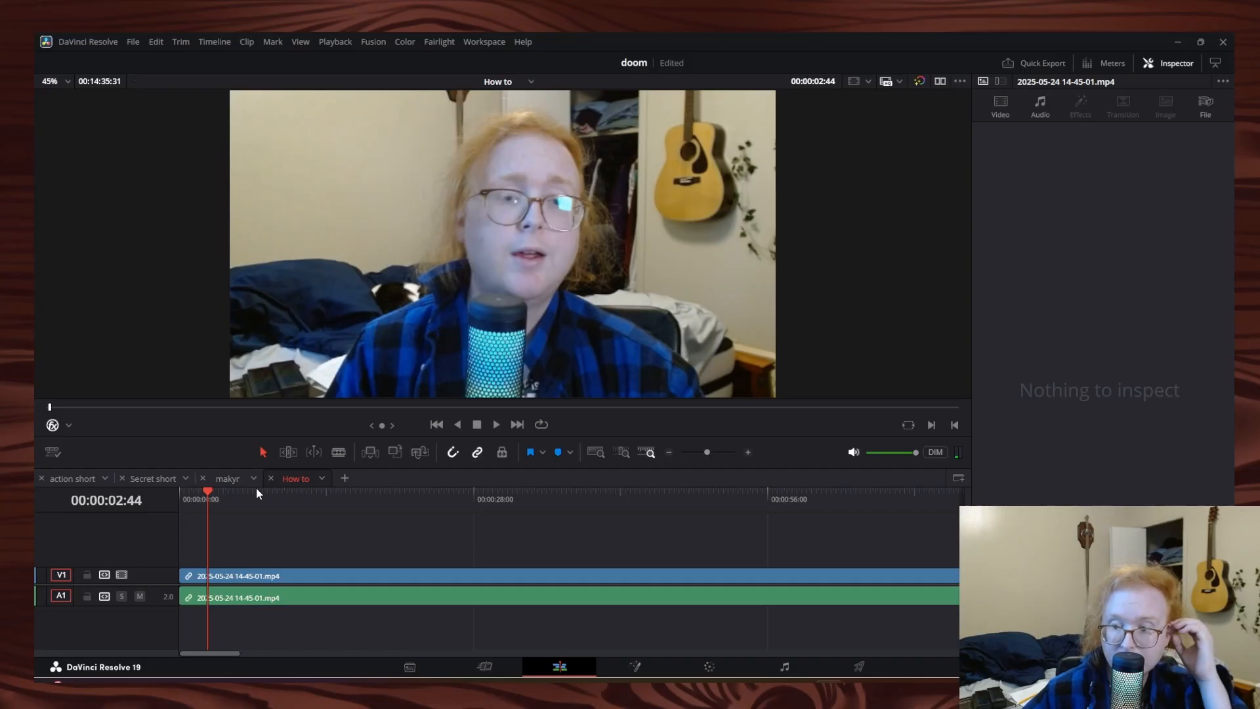
pyautogui.hotkey('ctrl', 's')
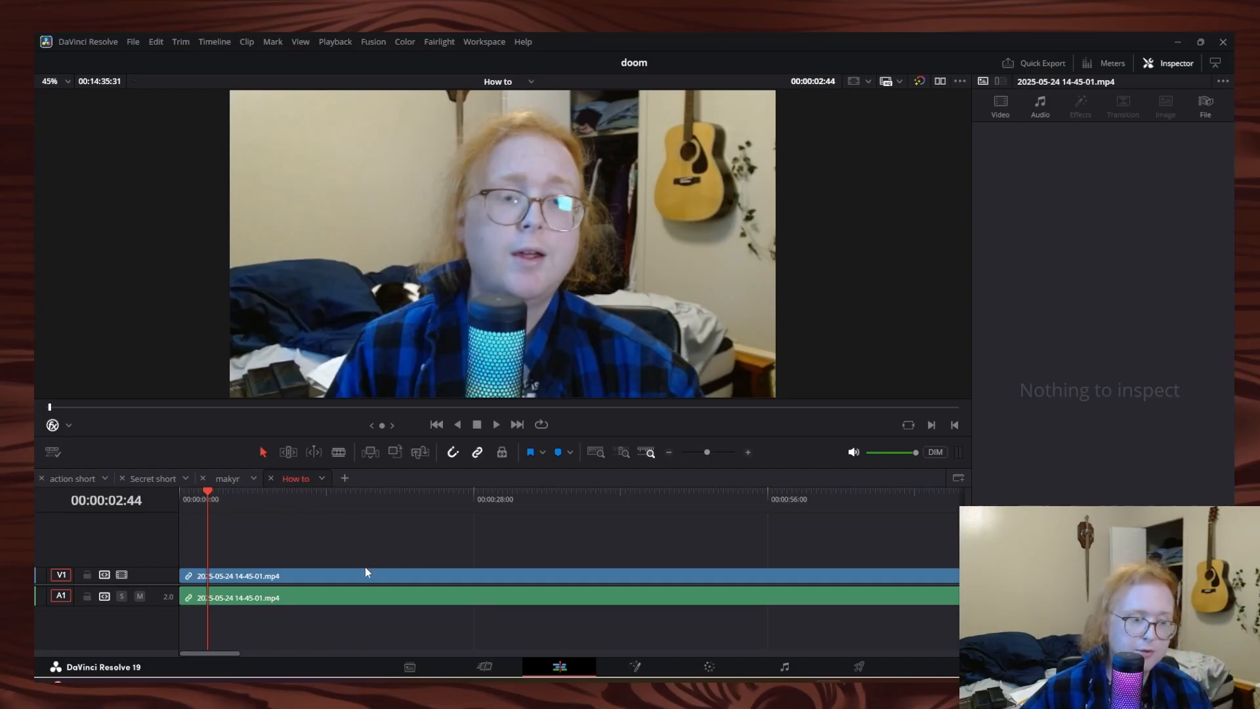
# Return the playhead to the timeline start and split the linked V1 and A1 clip at about 22, 34 and 45 seconds
pyautogui.moveTo(206, 505); pyautogui.dragTo(134, 503)
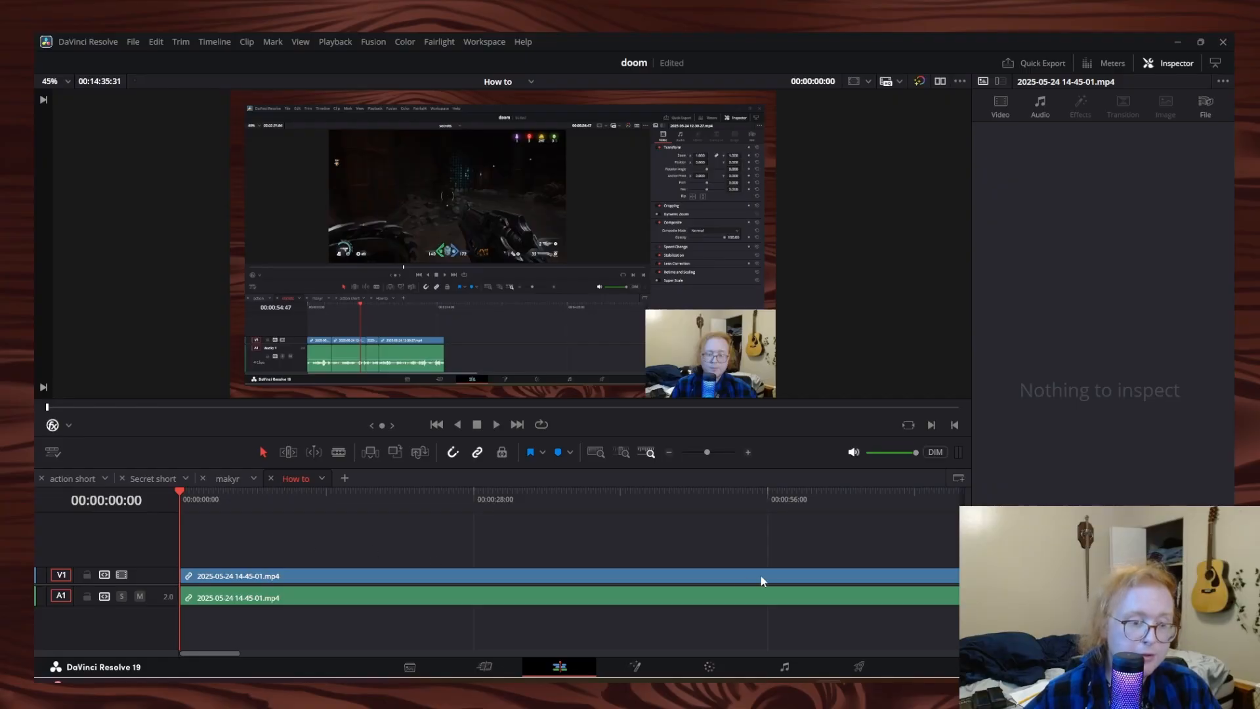
pyautogui.click(592, 575)
pyautogui.click(339, 452)
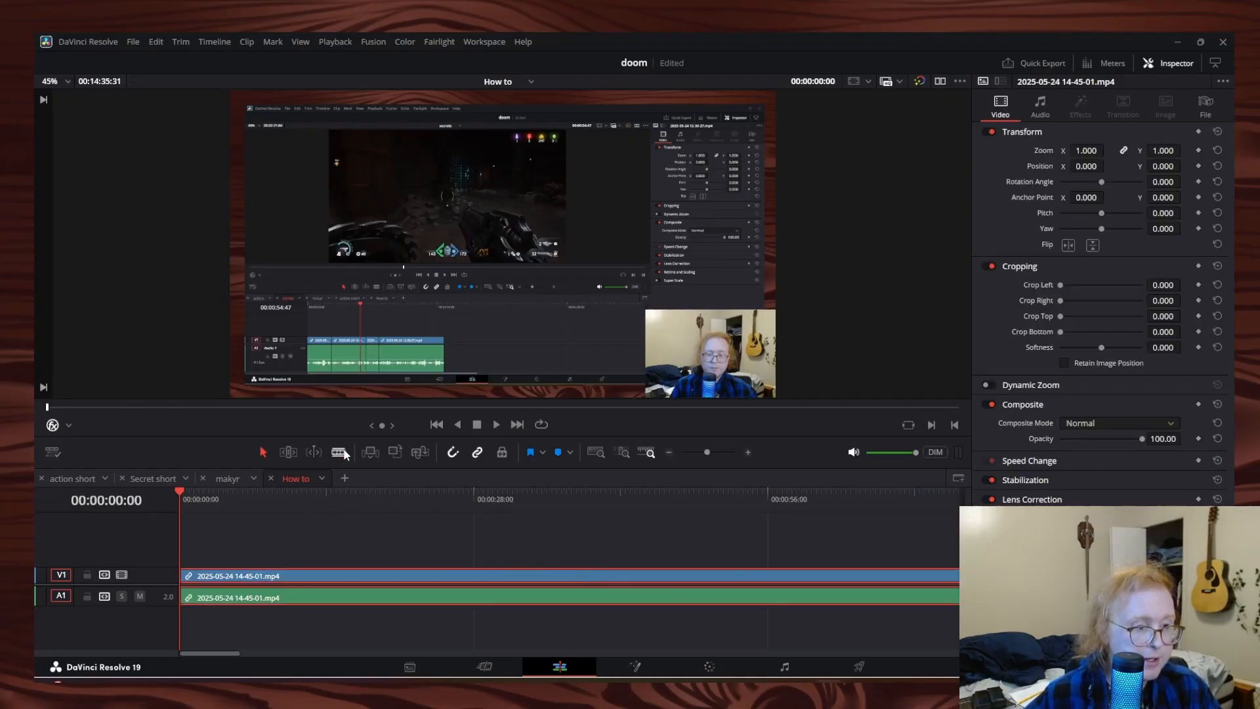
pyautogui.click(416, 575)
pyautogui.click(538, 575)
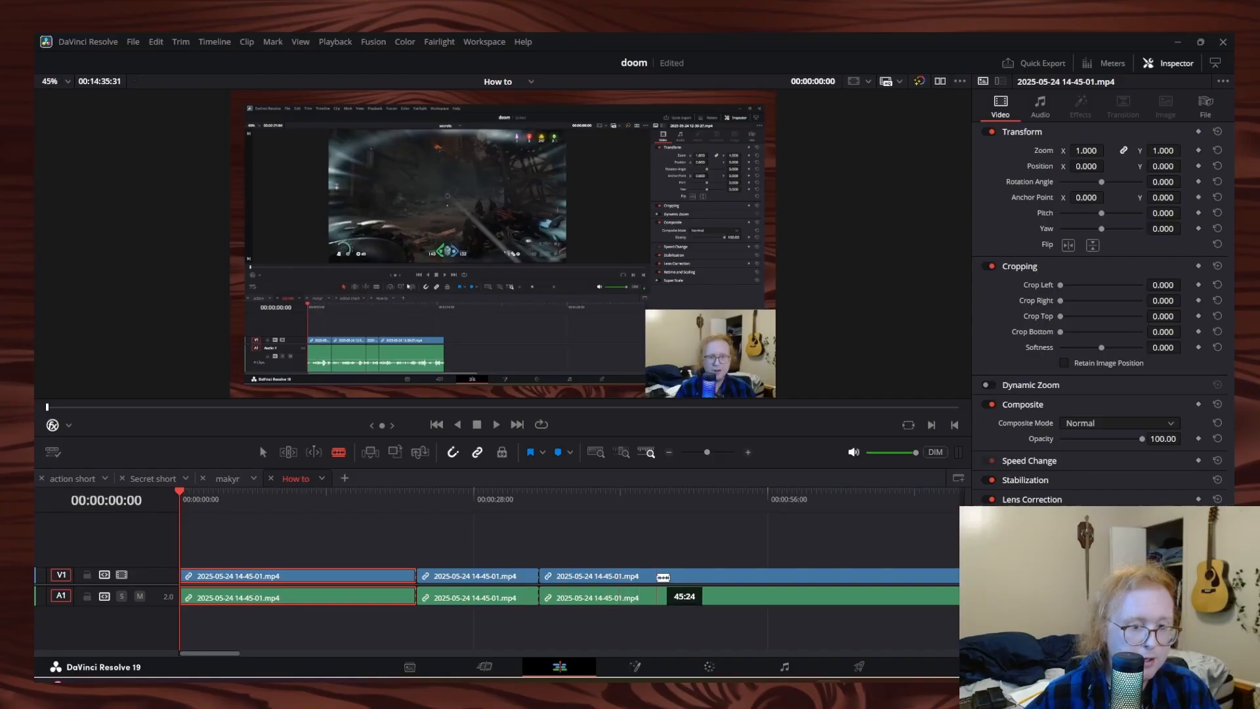
pyautogui.click(657, 576)
pyautogui.click(263, 452)
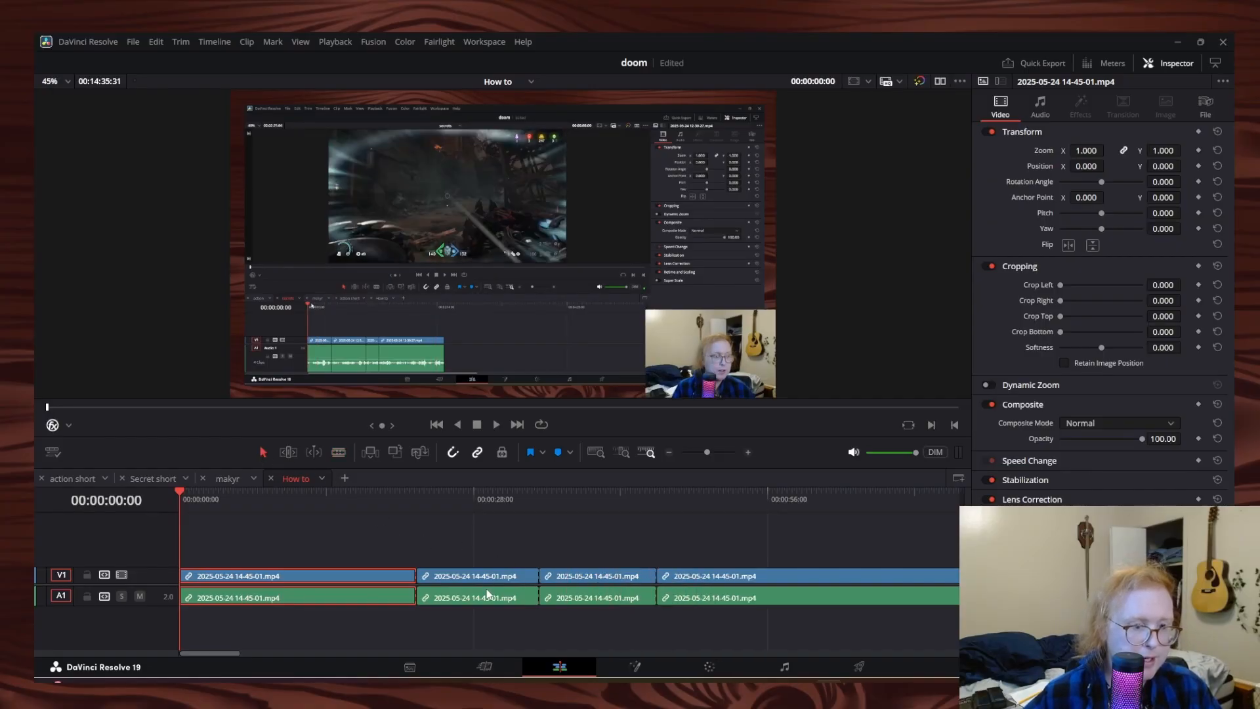
# Select the first cut and examine the cross dissolve durations available for it
pyautogui.click(417, 575)
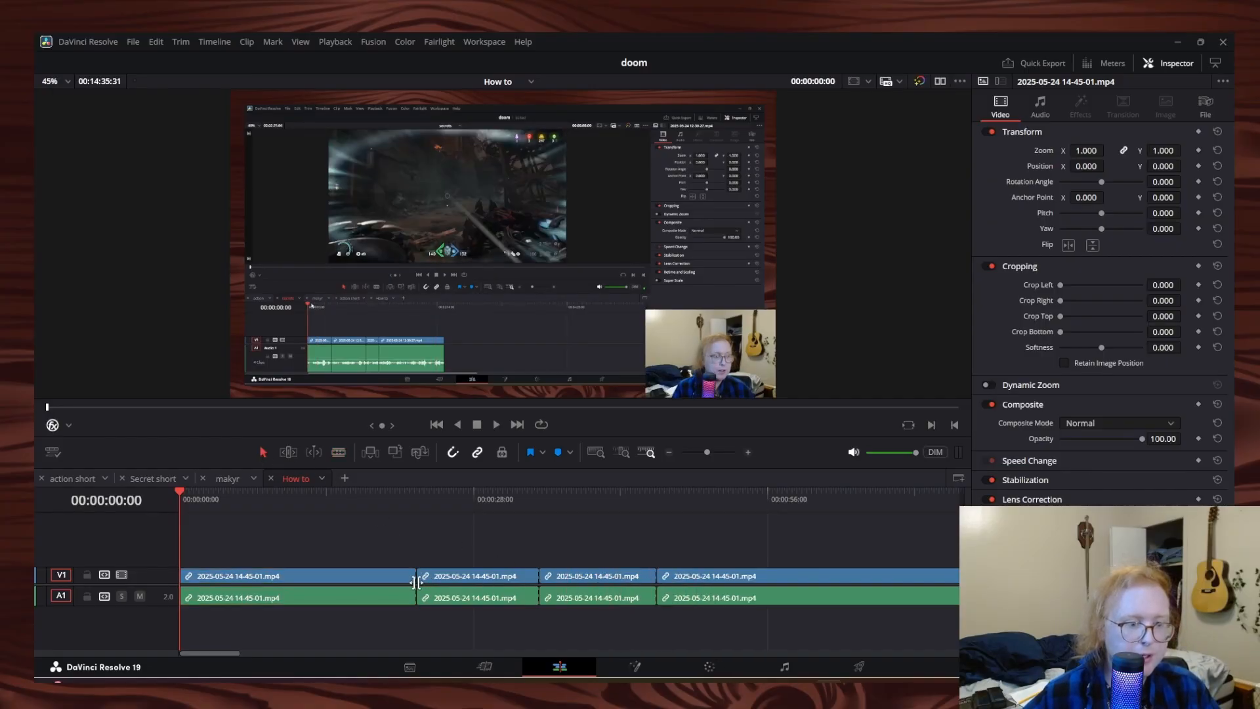
pyautogui.click(416, 582)
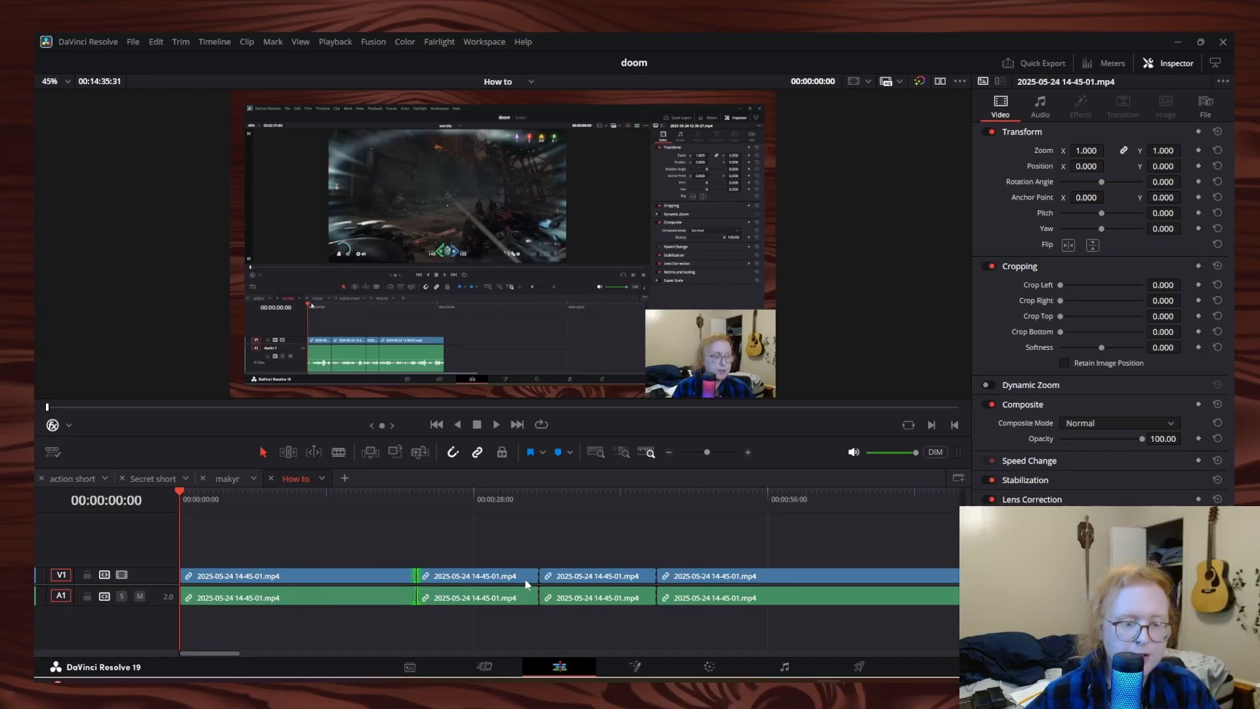
pyautogui.rightClick(416, 577)
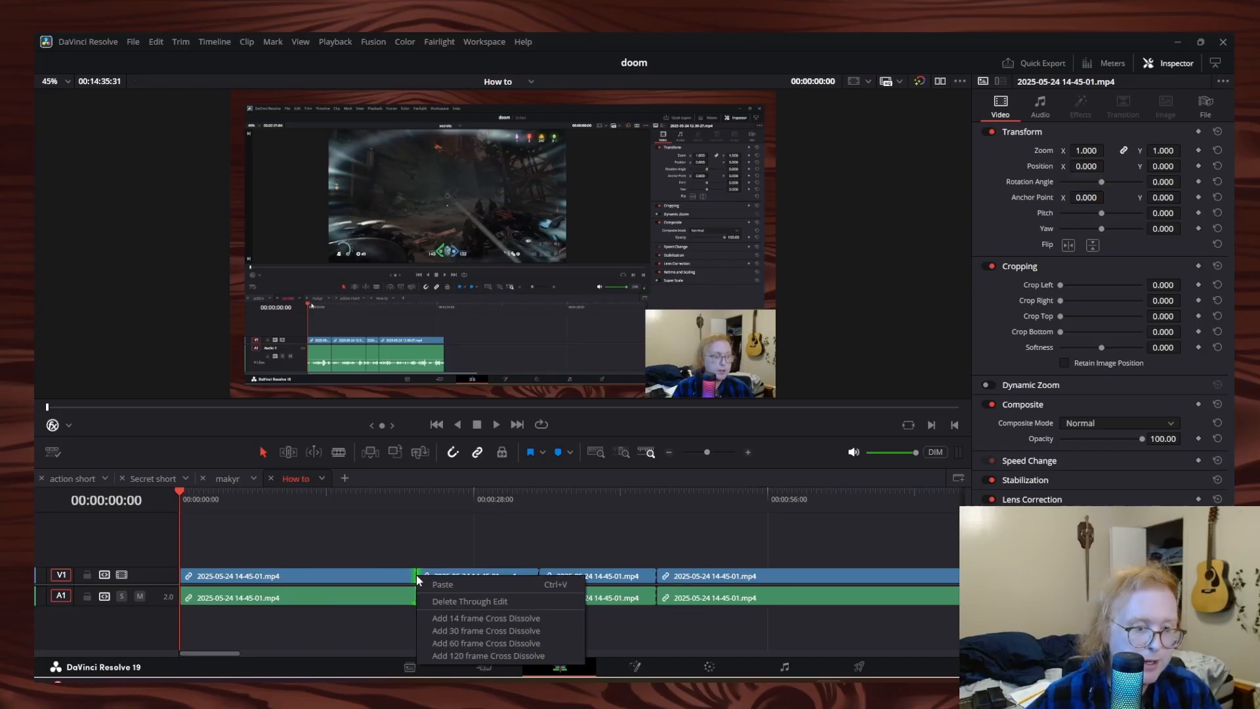
pyautogui.press('Escape')
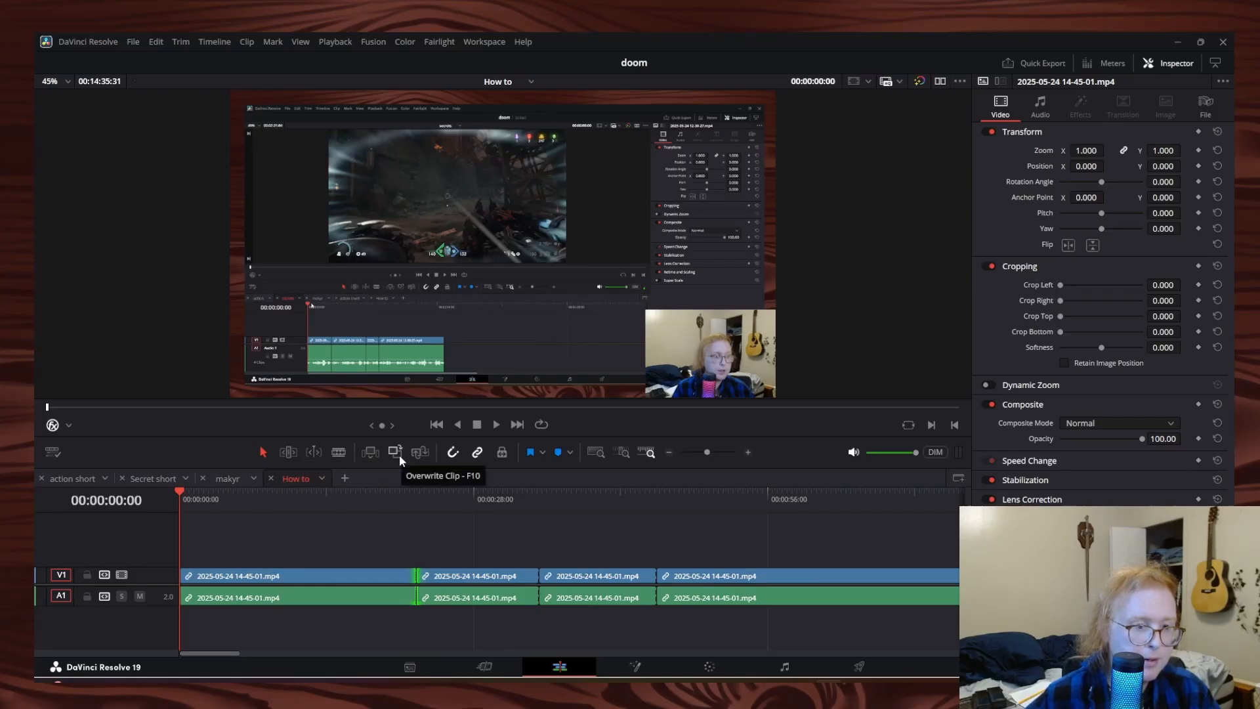
# Examine the clip options for the first two timeline segments, and view the Cut page before returning to the Edit page
pyautogui.moveTo(445, 553); pyautogui.dragTo(361, 611)
pyautogui.rightClick(381, 576)
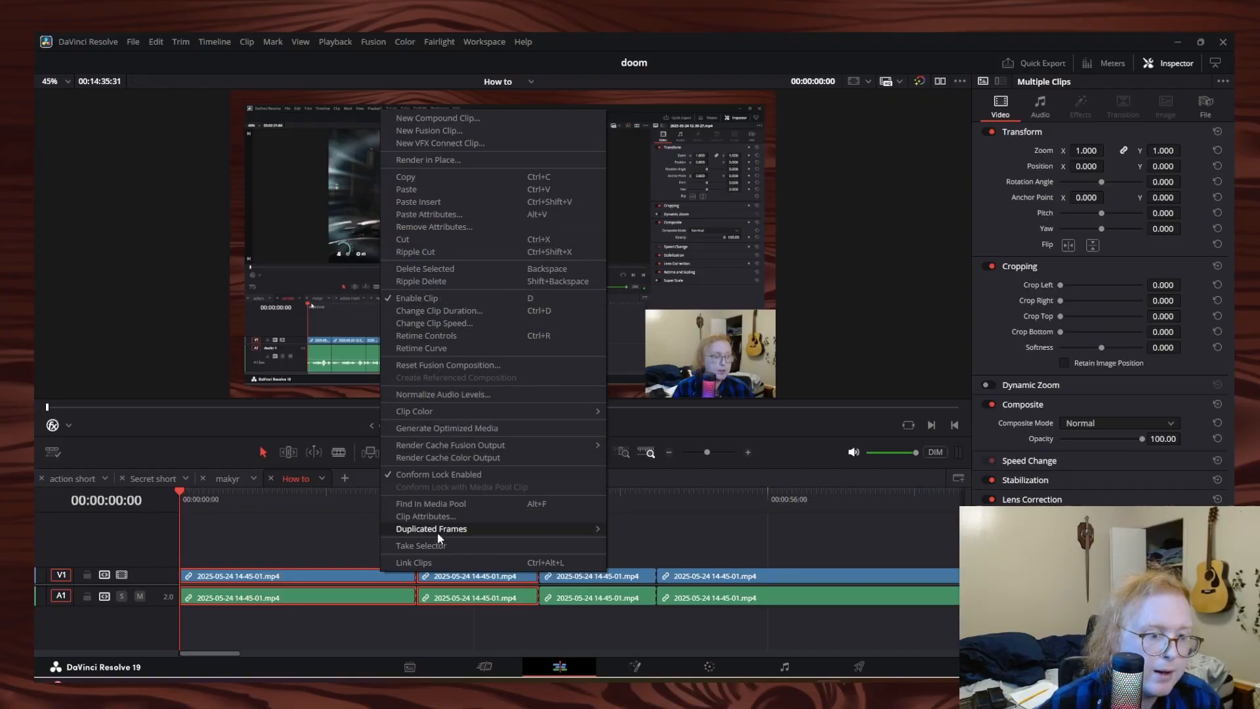
pyautogui.moveTo(435, 528)
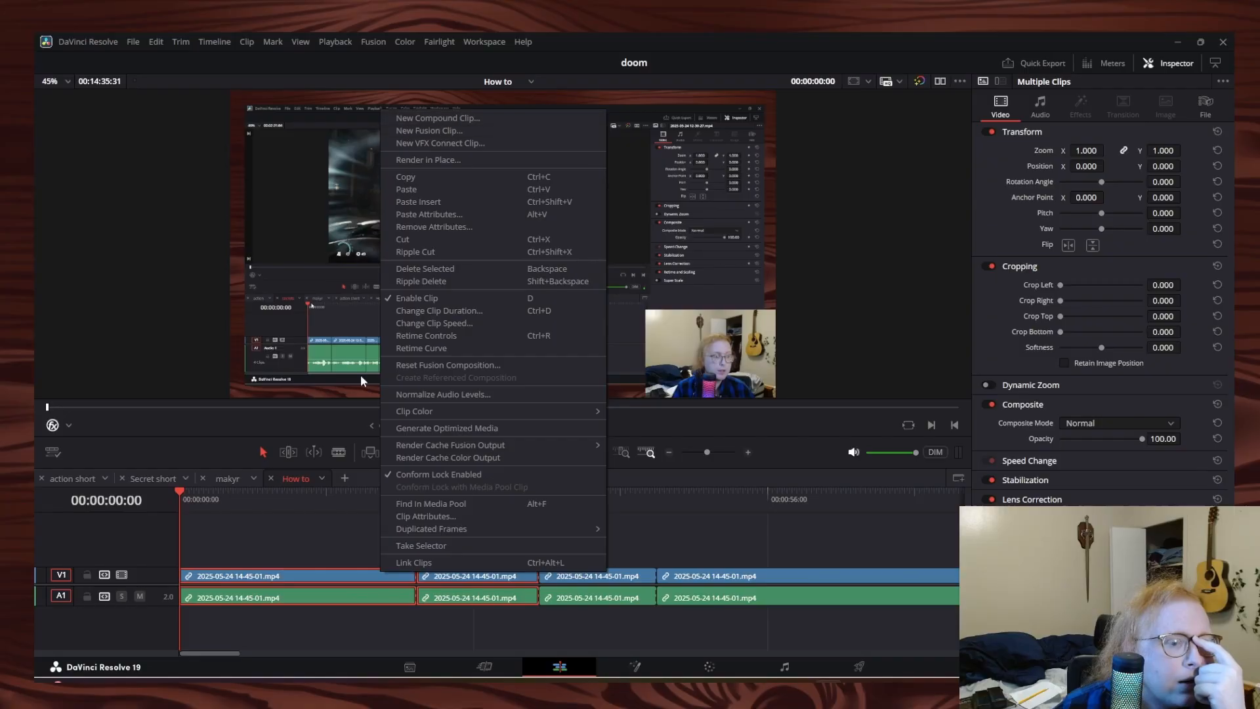
pyautogui.click(333, 521)
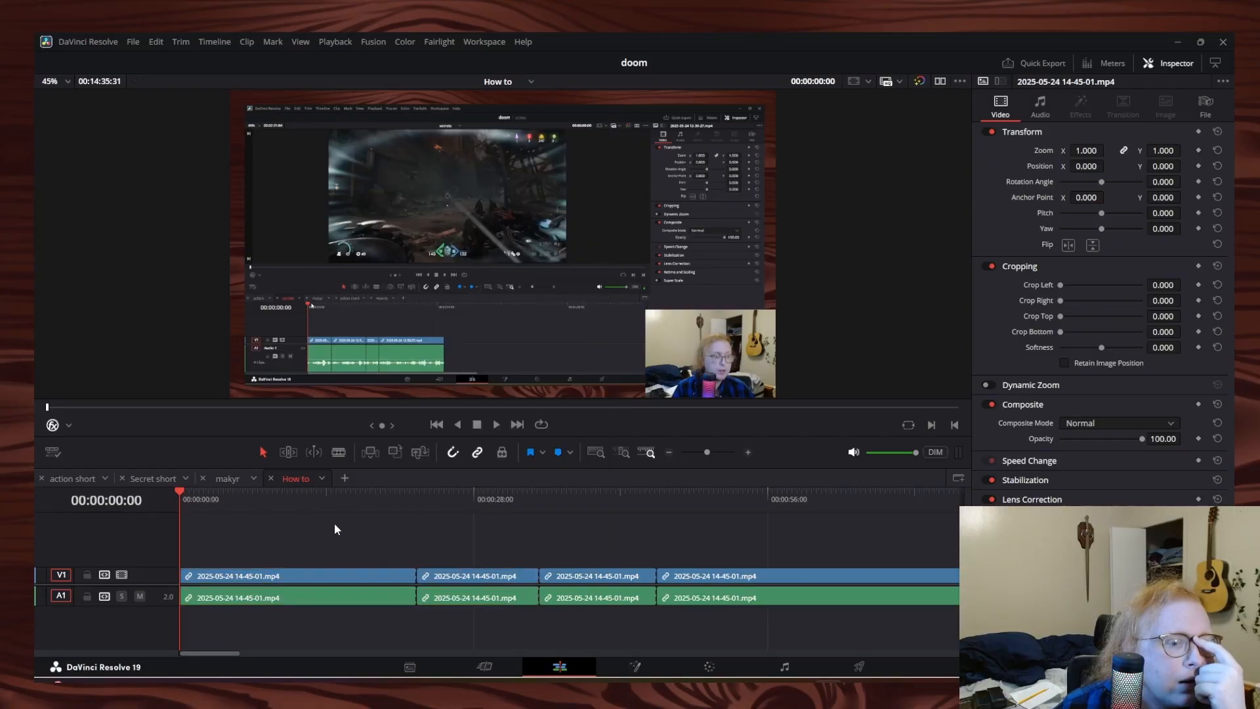
pyautogui.click(486, 666)
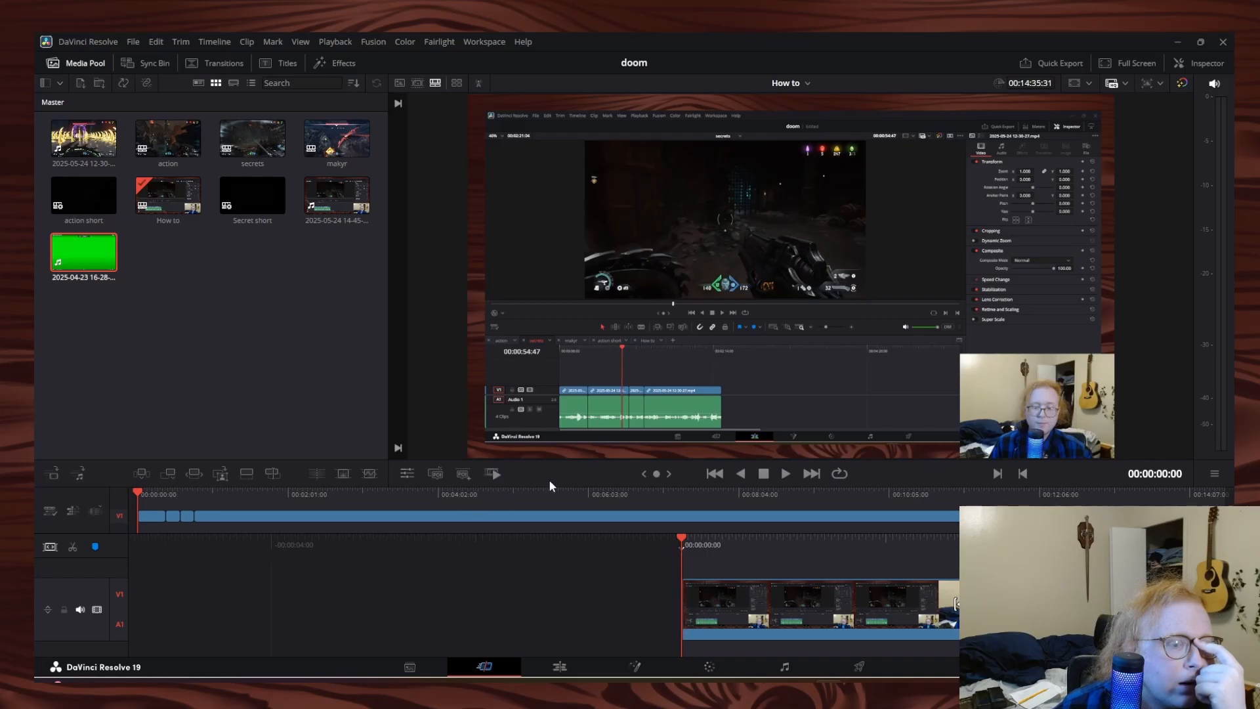
pyautogui.click(561, 666)
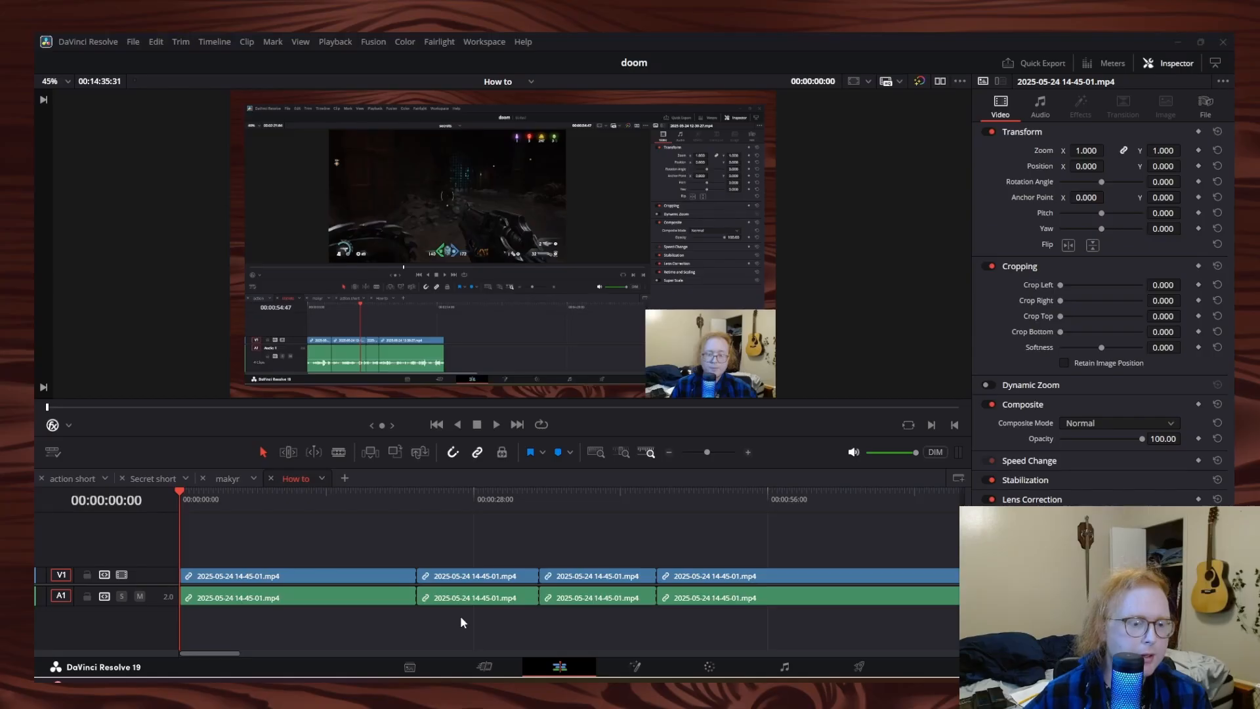
# Select the video and audio of the first two segments and link them together
pyautogui.click(446, 598)
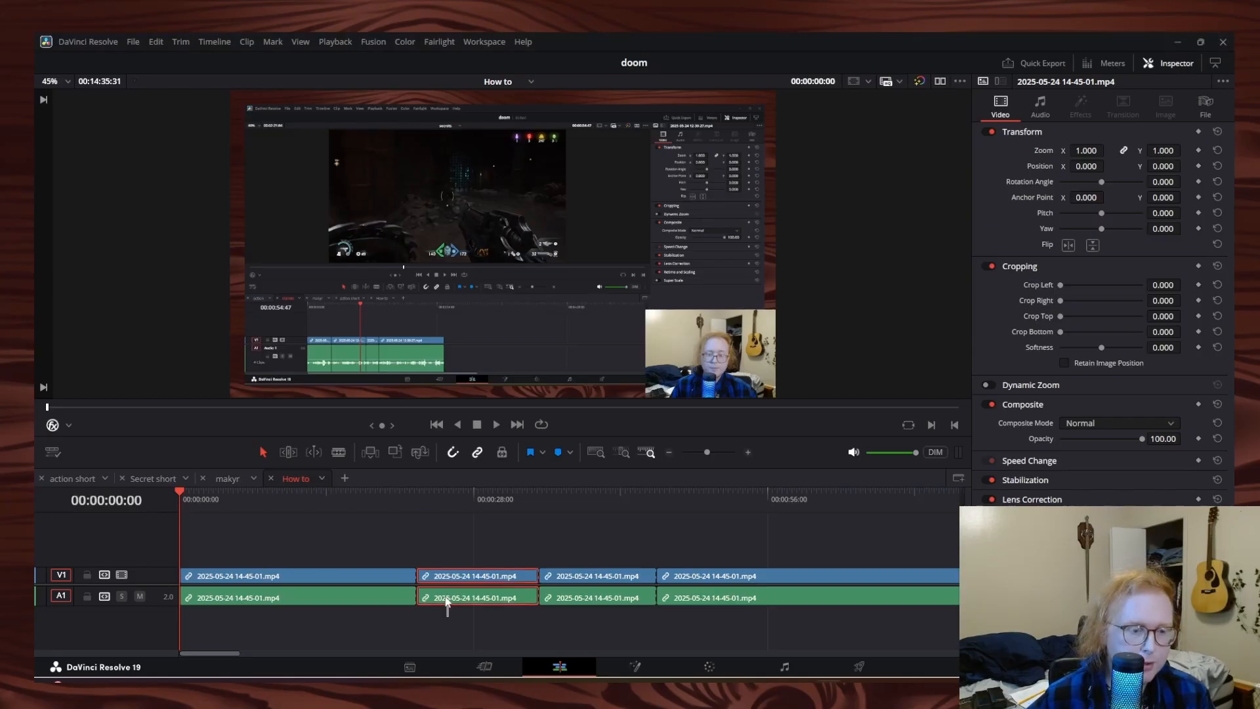
pyautogui.moveTo(434, 579); pyautogui.dragTo(450, 619)
pyautogui.rightClick(409, 576)
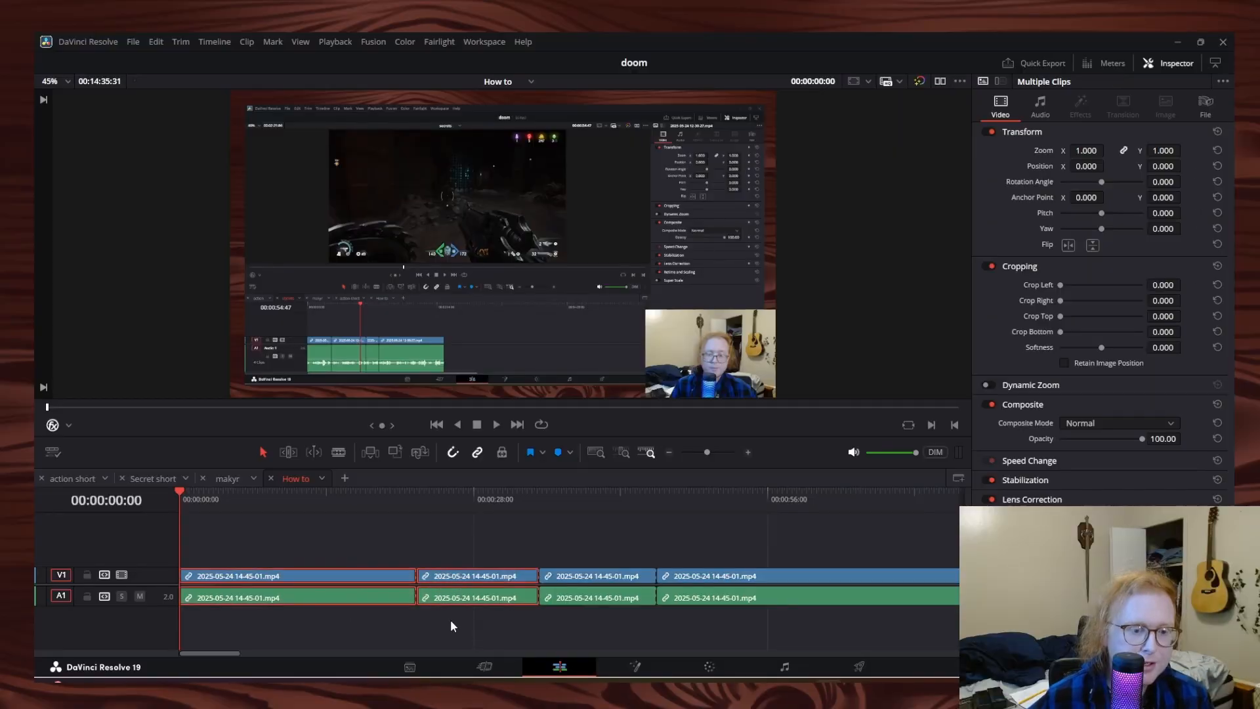
pyautogui.rightClick(437, 601)
pyautogui.click(464, 591)
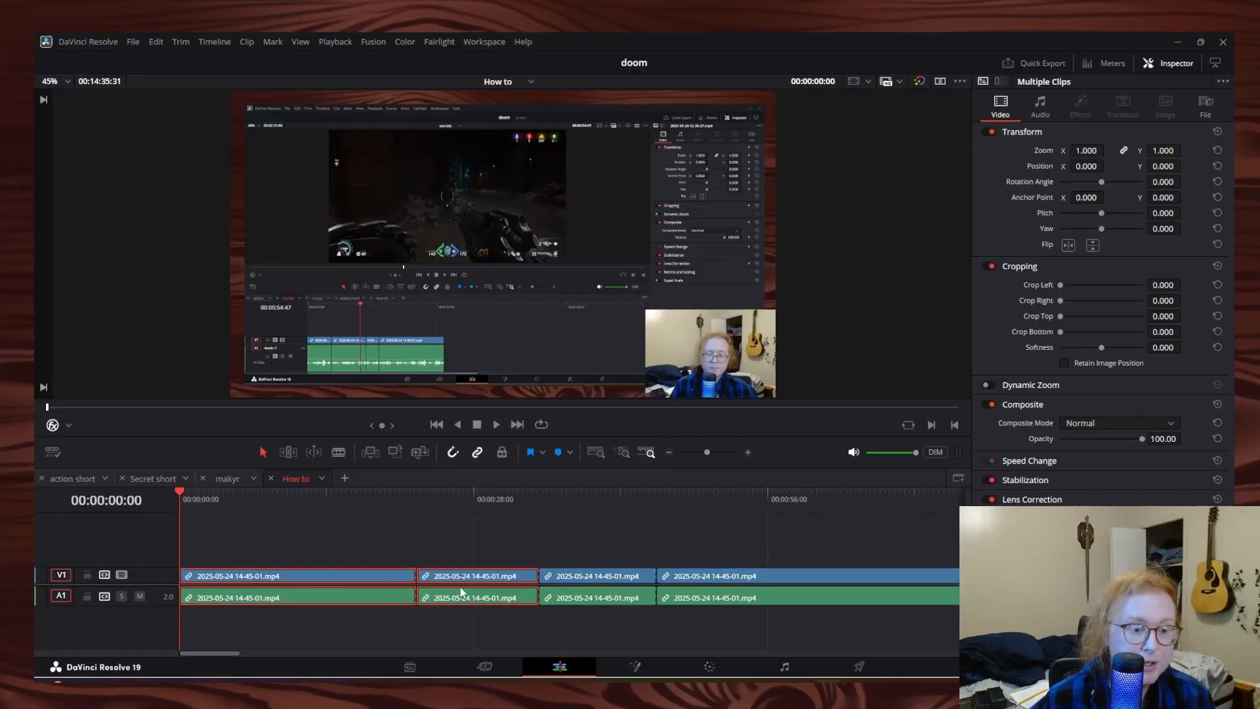
# Unlink the video and audio of the first two segments, and select the second V1 segment on its own
pyautogui.click(430, 634)
pyautogui.moveTo(455, 618); pyautogui.dragTo(410, 527)
pyautogui.click(437, 619)
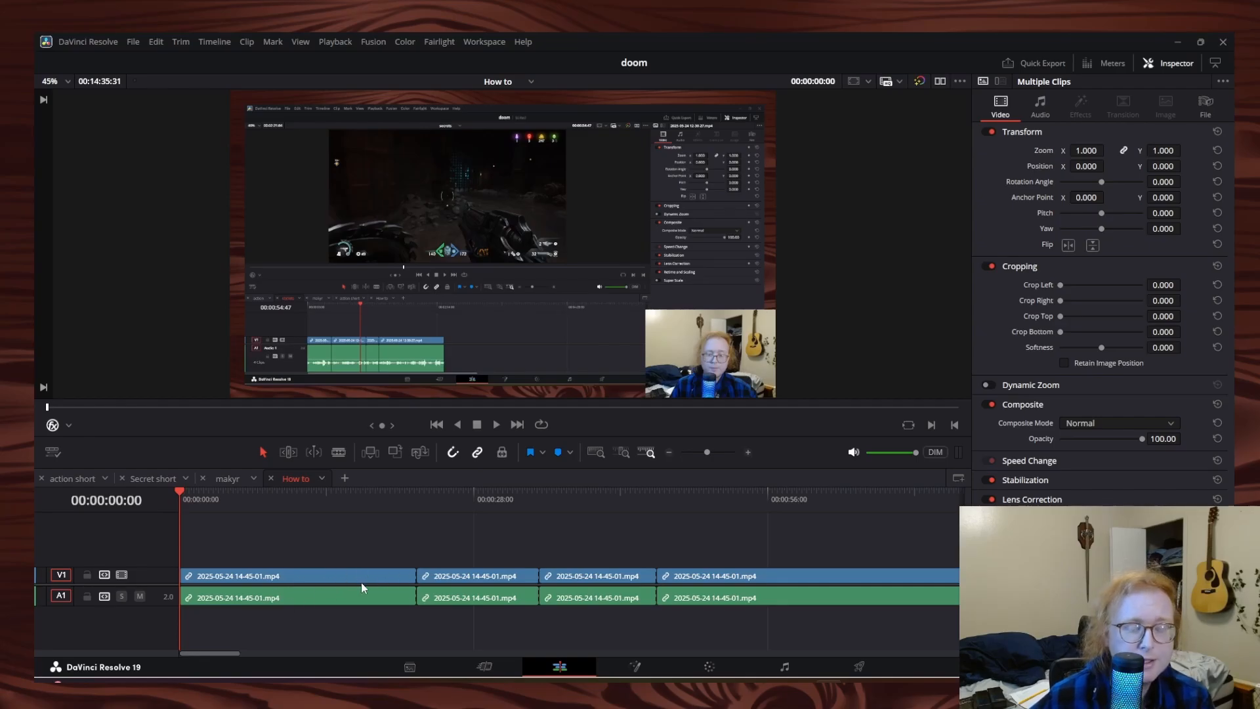
pyautogui.rightClick(451, 602)
pyautogui.click(473, 583)
pyautogui.click(427, 552)
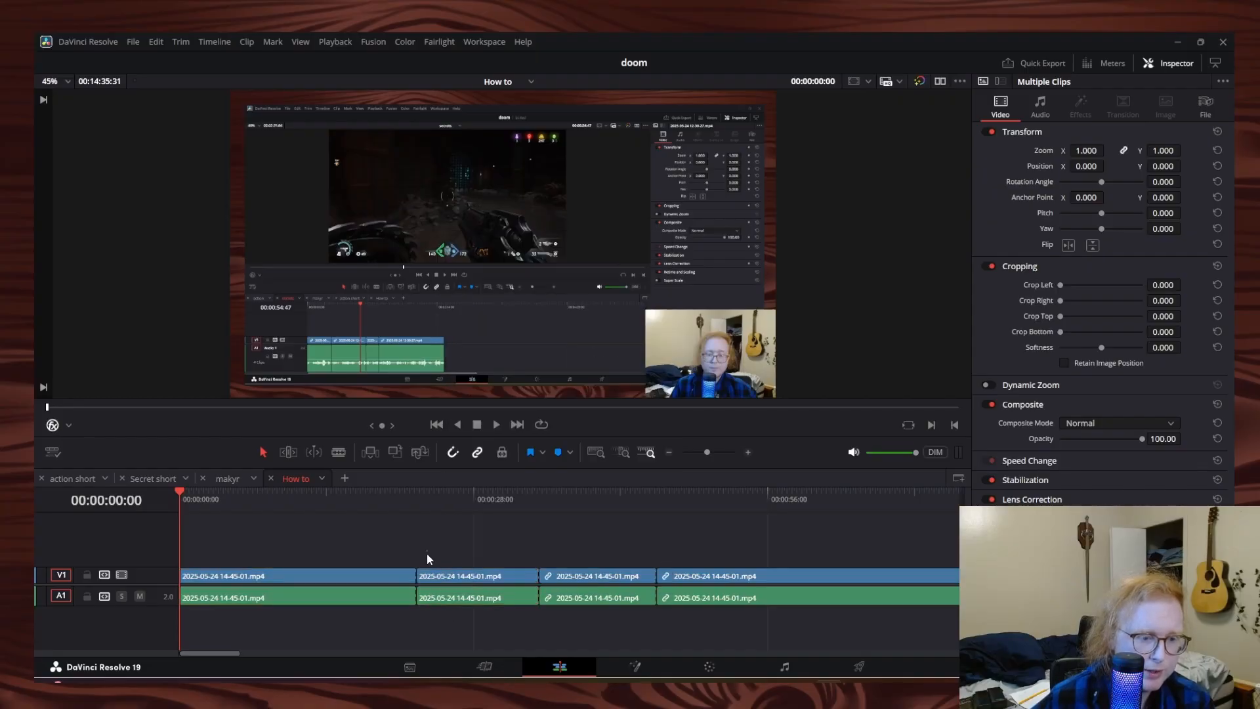
pyautogui.moveTo(451, 575)
pyautogui.mouseDown()
pyautogui.moveTo(461, 575)
pyautogui.moveTo(431, 555)
pyautogui.moveTo(444, 571)
pyautogui.moveTo(437, 583)
pyautogui.moveTo(464, 577)
pyautogui.moveTo(420, 596)
pyautogui.moveTo(441, 594)
pyautogui.moveTo(416, 525)
pyautogui.moveTo(445, 538)
pyautogui.moveTo(444, 581)
pyautogui.moveTo(429, 582)
pyautogui.moveTo(442, 580)
pyautogui.mouseUp()
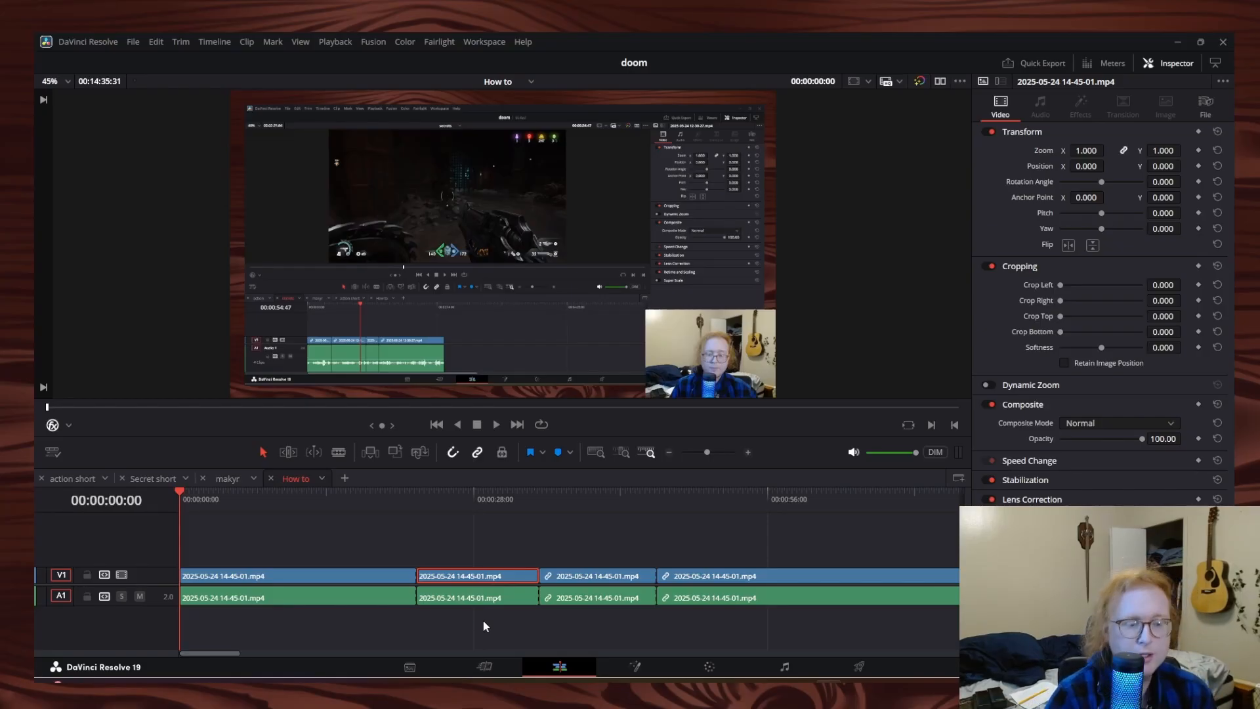
pyautogui.click(474, 518)
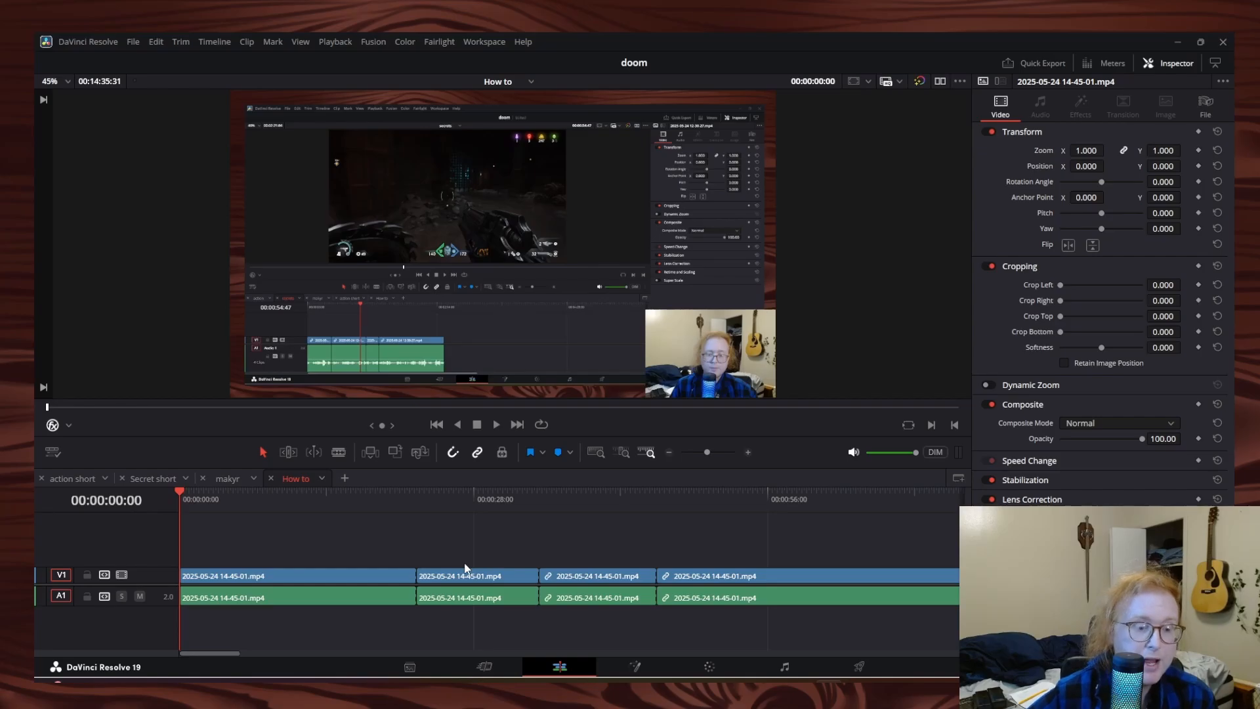
# Link the first two V1 video segments to each other without their audio
pyautogui.moveTo(458, 624); pyautogui.dragTo(515, 632)
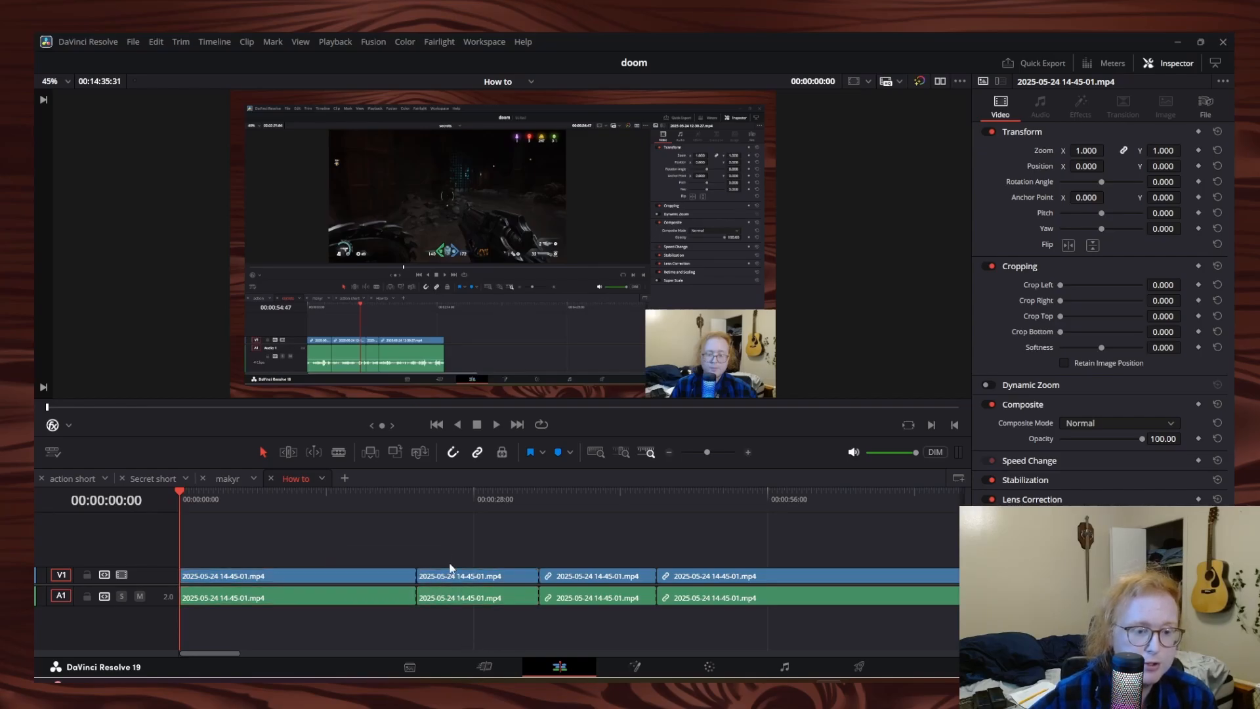
pyautogui.moveTo(445, 549); pyautogui.dragTo(371, 577)
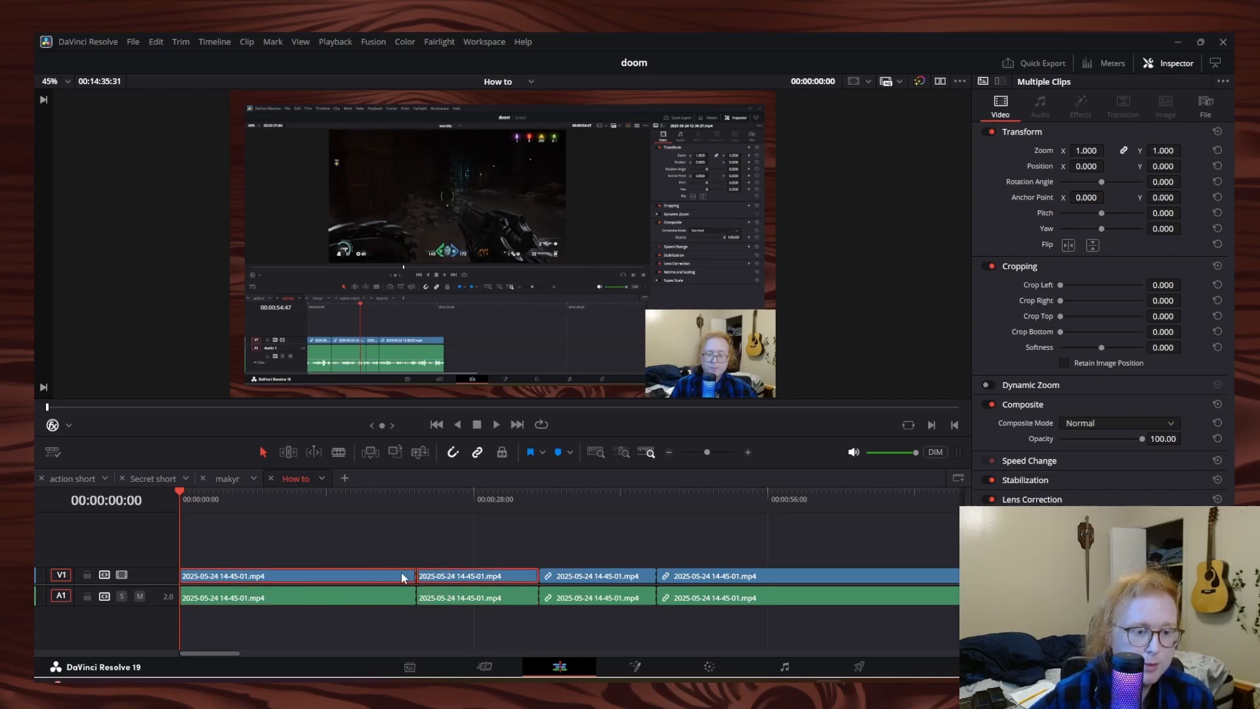
pyautogui.rightClick(400, 573)
pyautogui.click(434, 563)
# Link the first two A1 audio segments to each other and test selecting the linked video pair
pyautogui.click(452, 603)
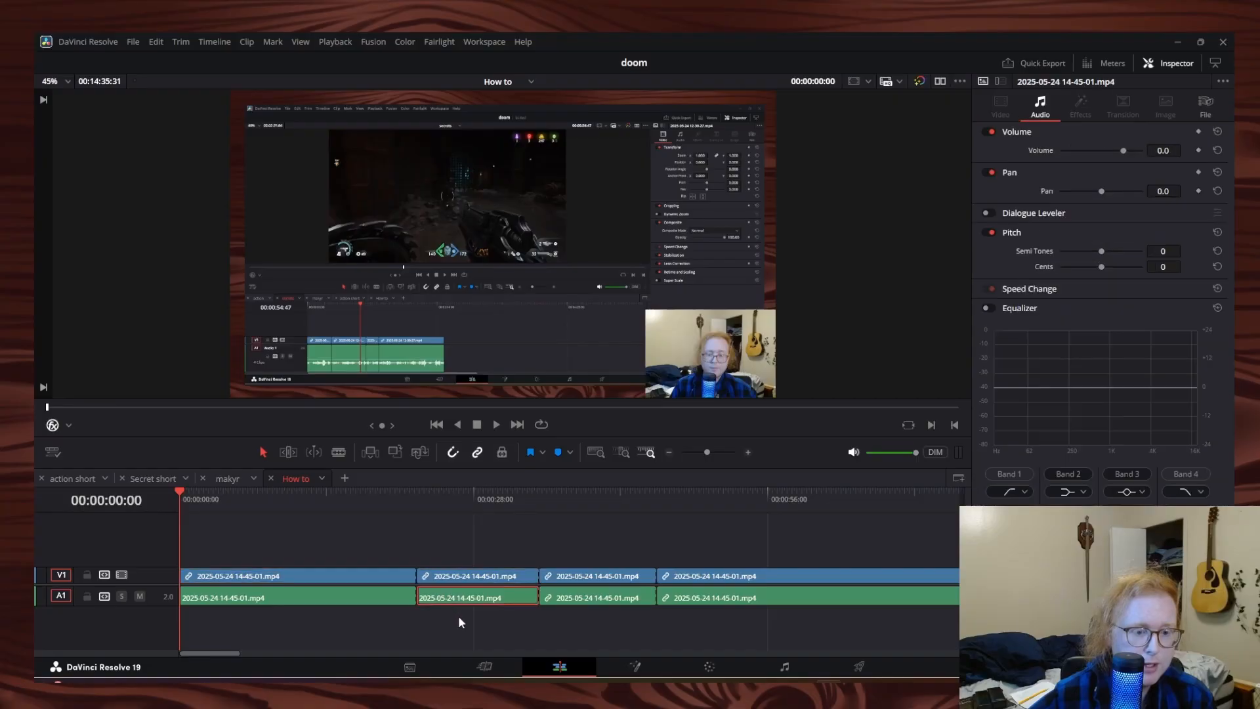
pyautogui.click(459, 621)
pyautogui.moveTo(459, 620); pyautogui.dragTo(377, 600)
pyautogui.rightClick(369, 600)
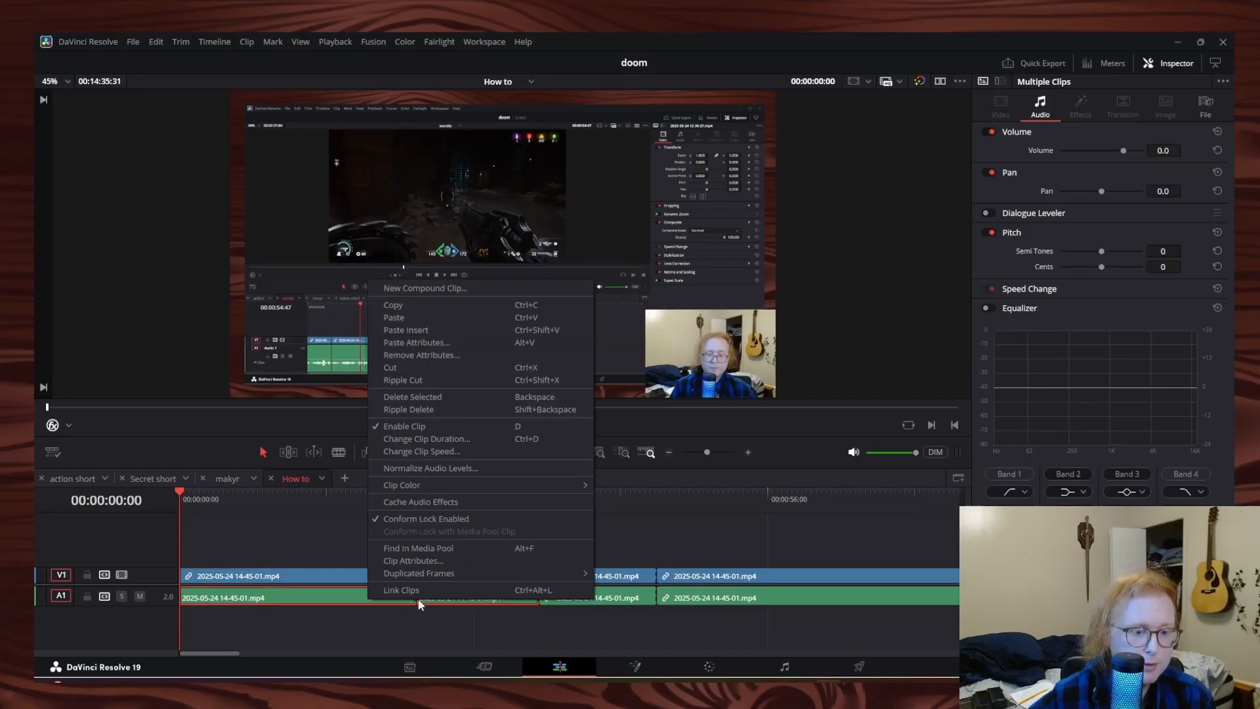
pyautogui.click(419, 594)
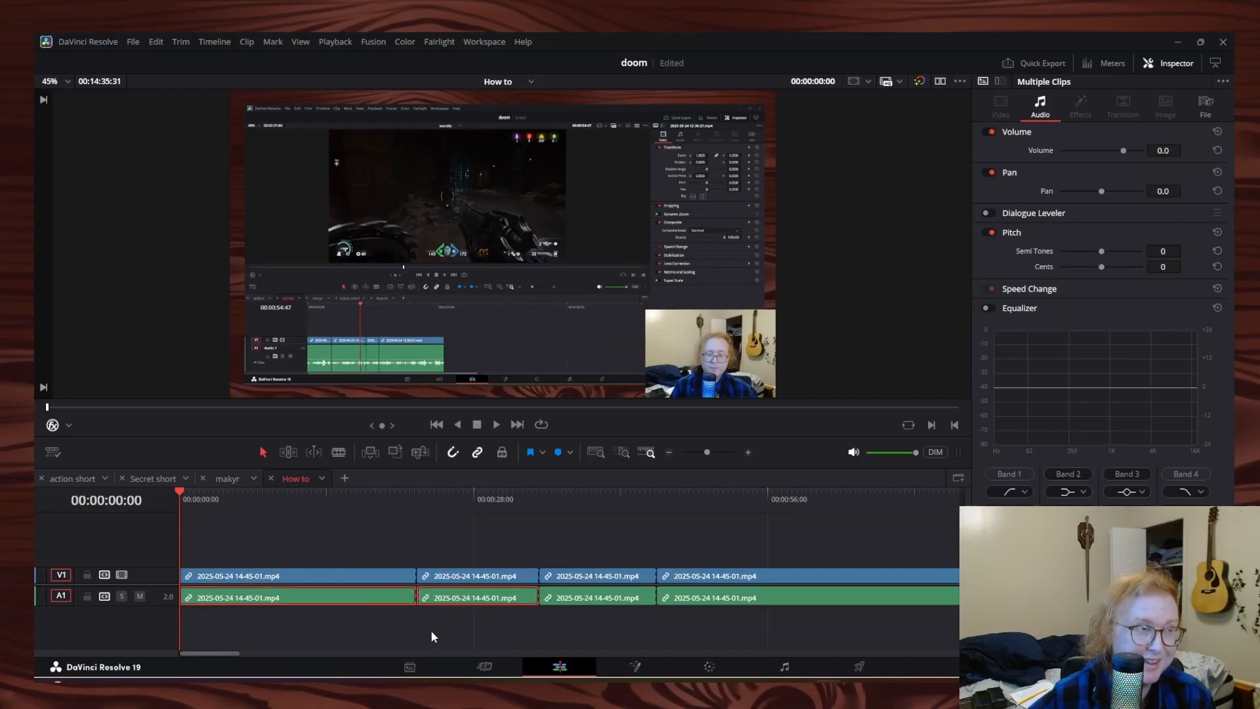
pyautogui.click(463, 579)
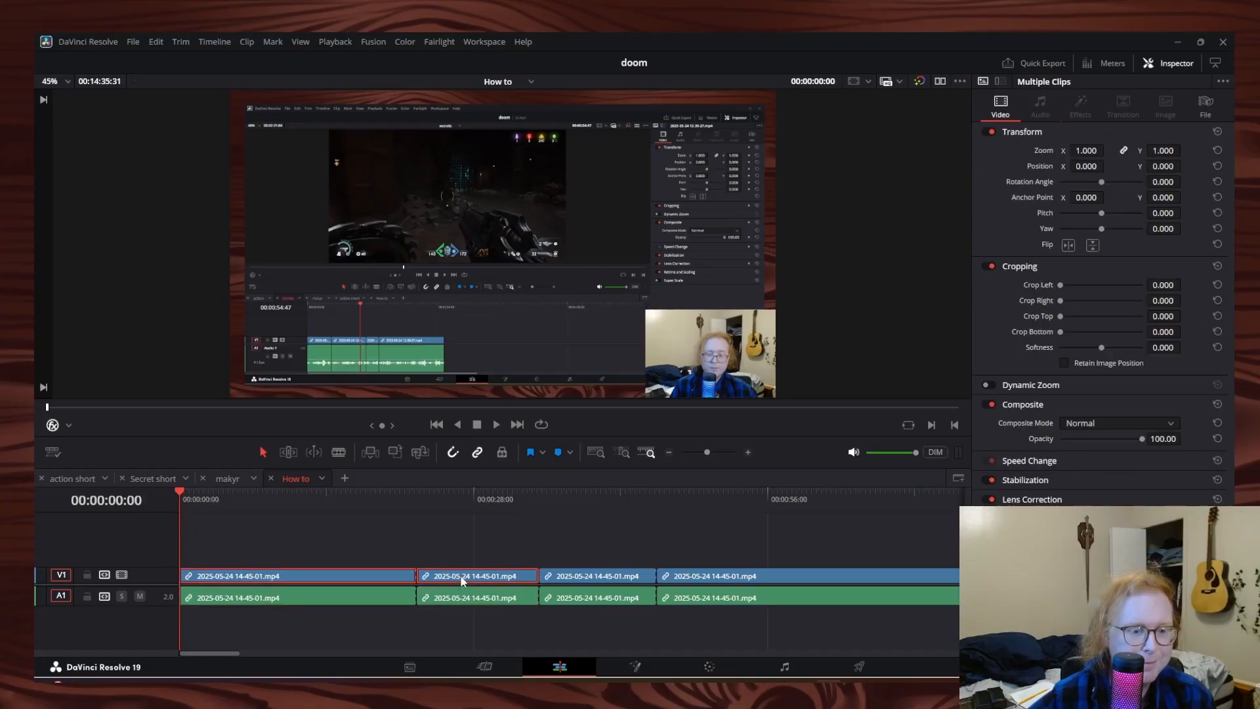
pyautogui.moveTo(460, 576); pyautogui.dragTo(389, 565)
pyautogui.click(480, 625)
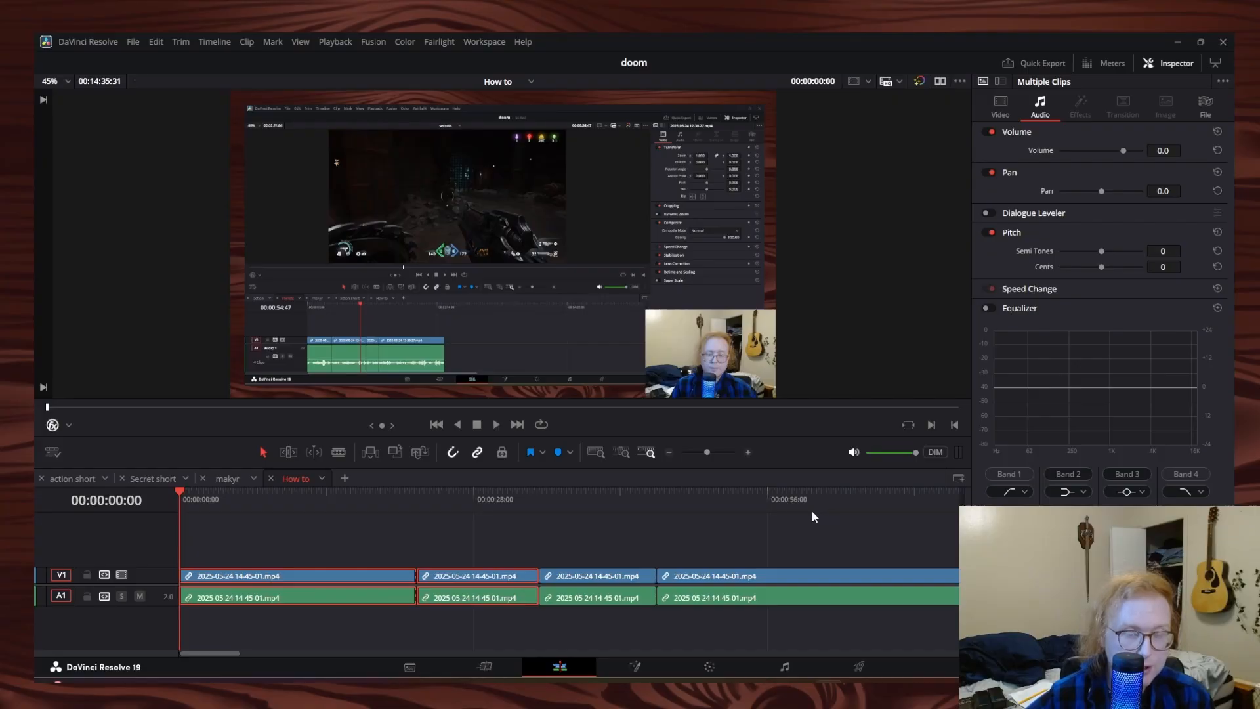
# View the makyr and Secret short timelines and return to the How to timeline
pyautogui.click(228, 478)
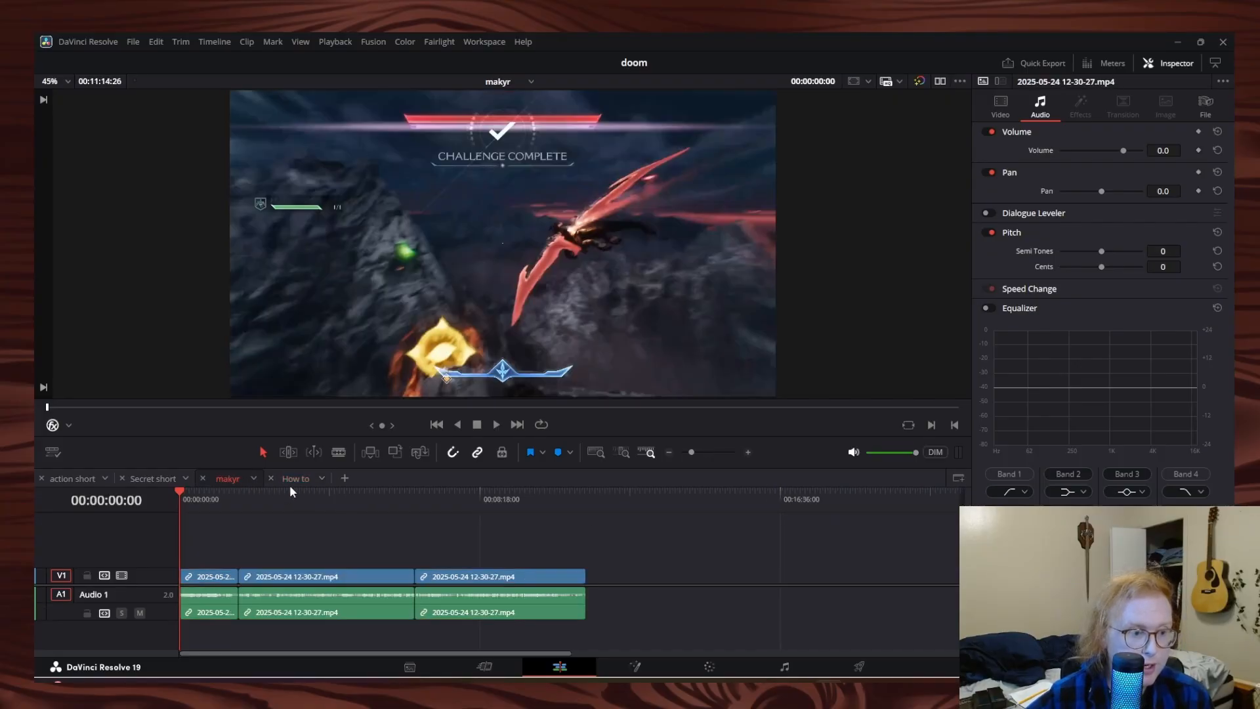
pyautogui.click(178, 478)
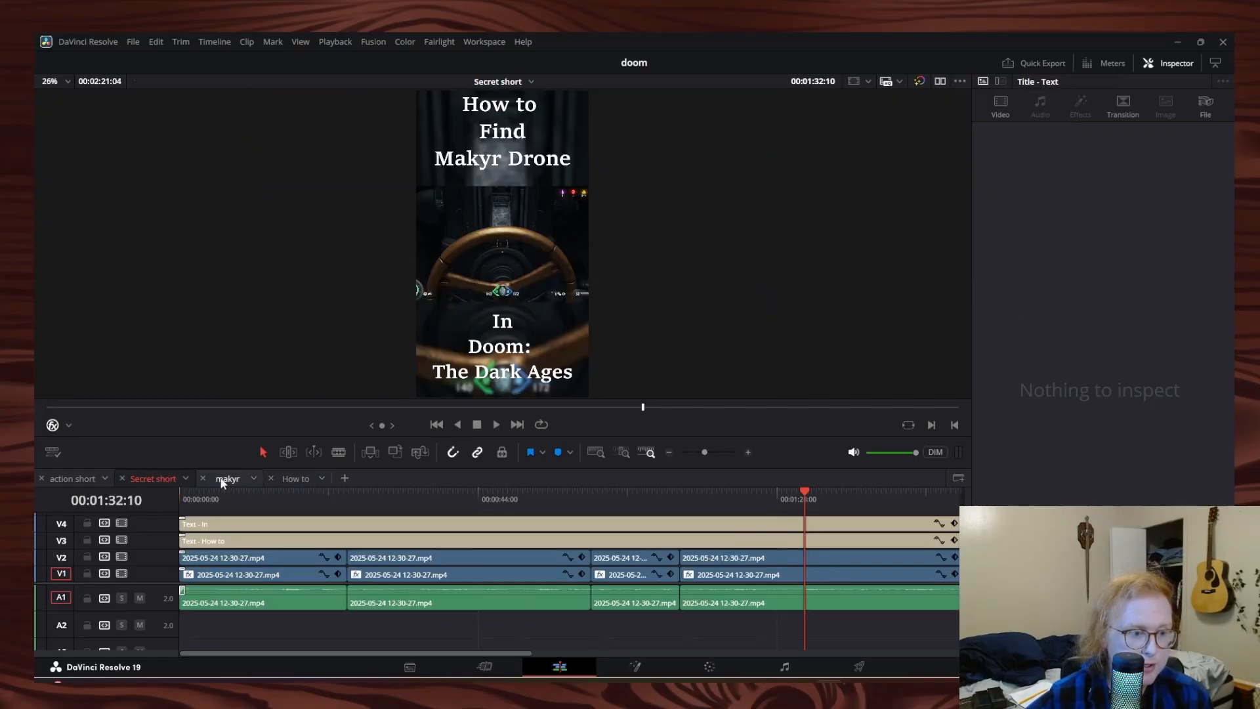
pyautogui.click(301, 479)
# Add the first three timeline segments to the Media Pool and bring the secondary window onto the main screen
pyautogui.moveTo(338, 545); pyautogui.dragTo(472, 624)
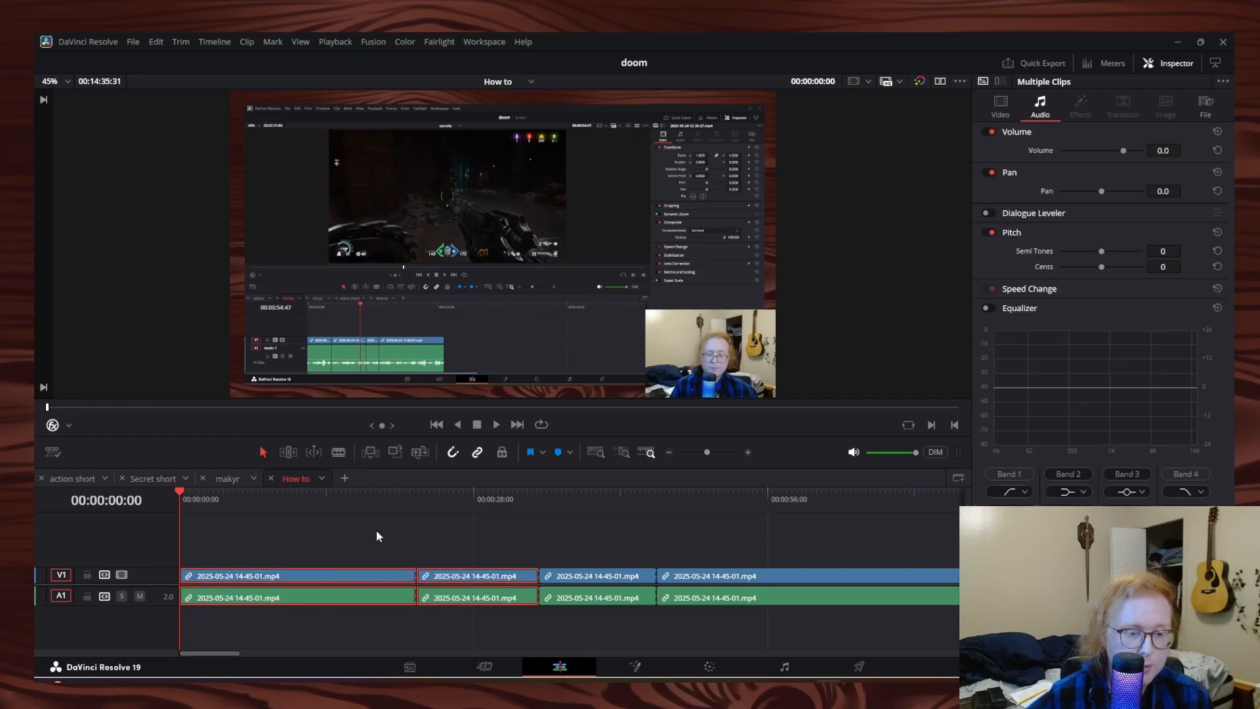
pyautogui.moveTo(309, 524); pyautogui.dragTo(1256, 315)
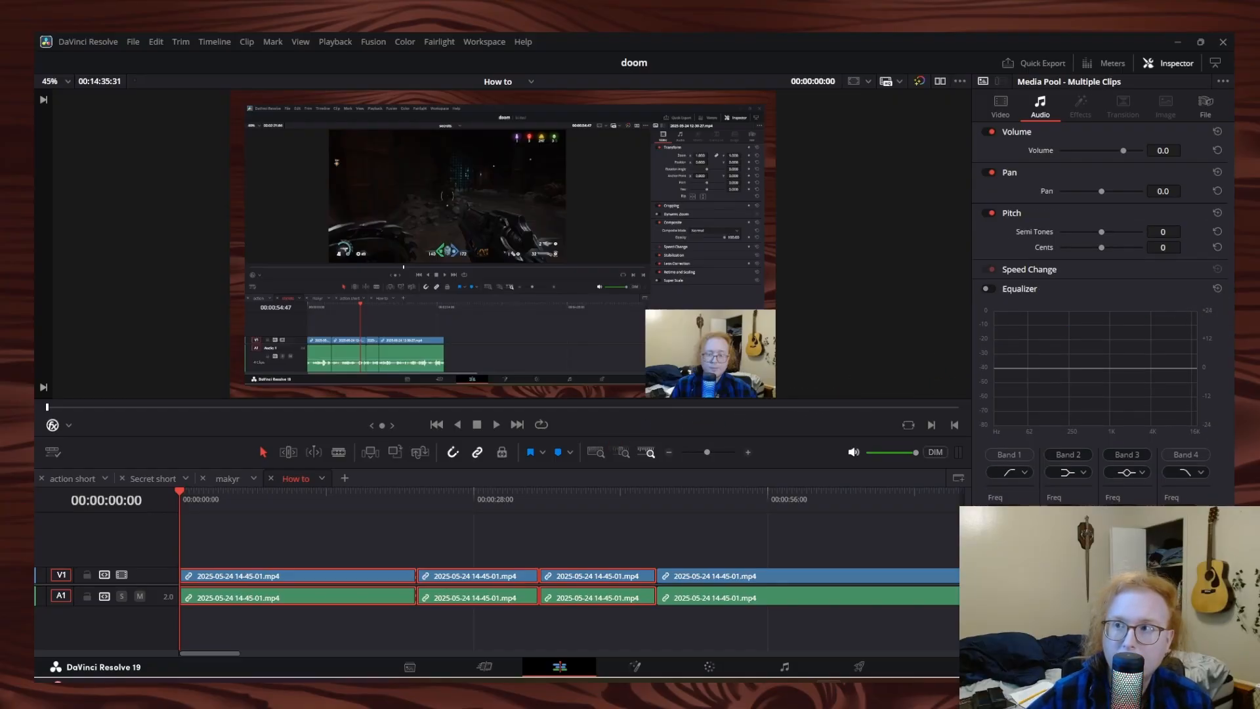
pyautogui.moveTo(1257, 180); pyautogui.dragTo(406, 105)
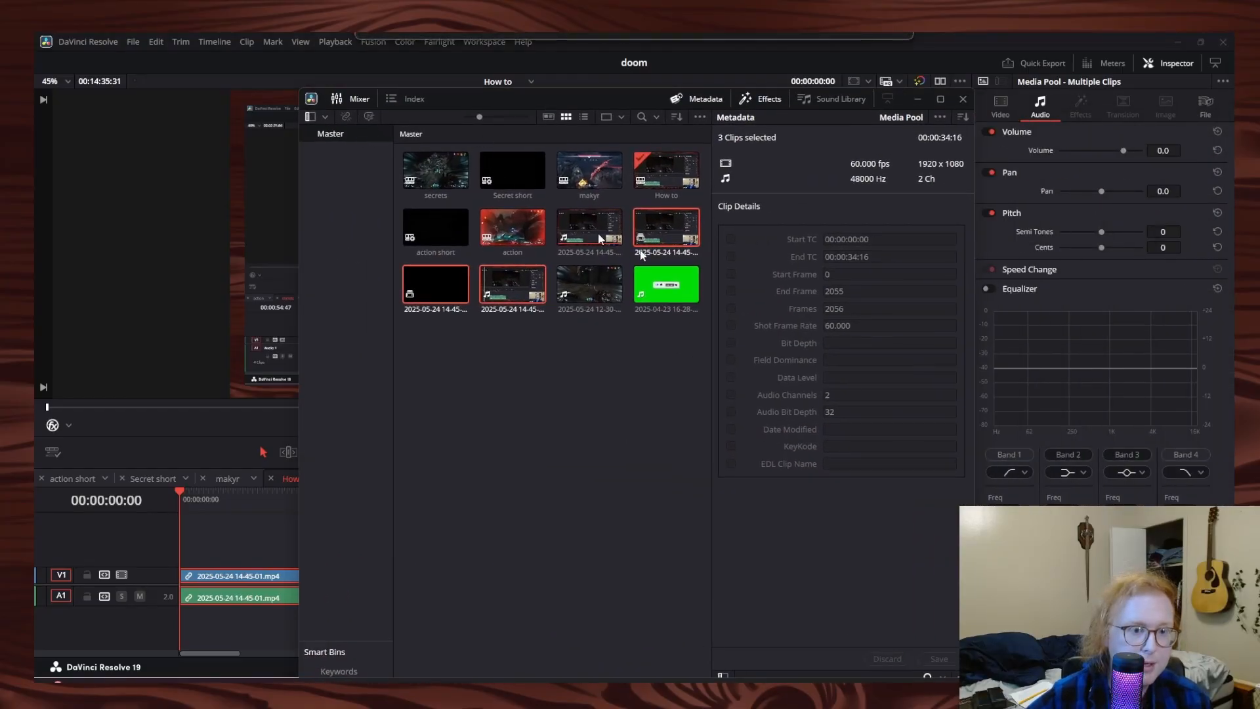
# Maximize the secondary window to examine the clips in the Media Pool, and move the window back off the main screen
pyautogui.doubleClick(627, 102)
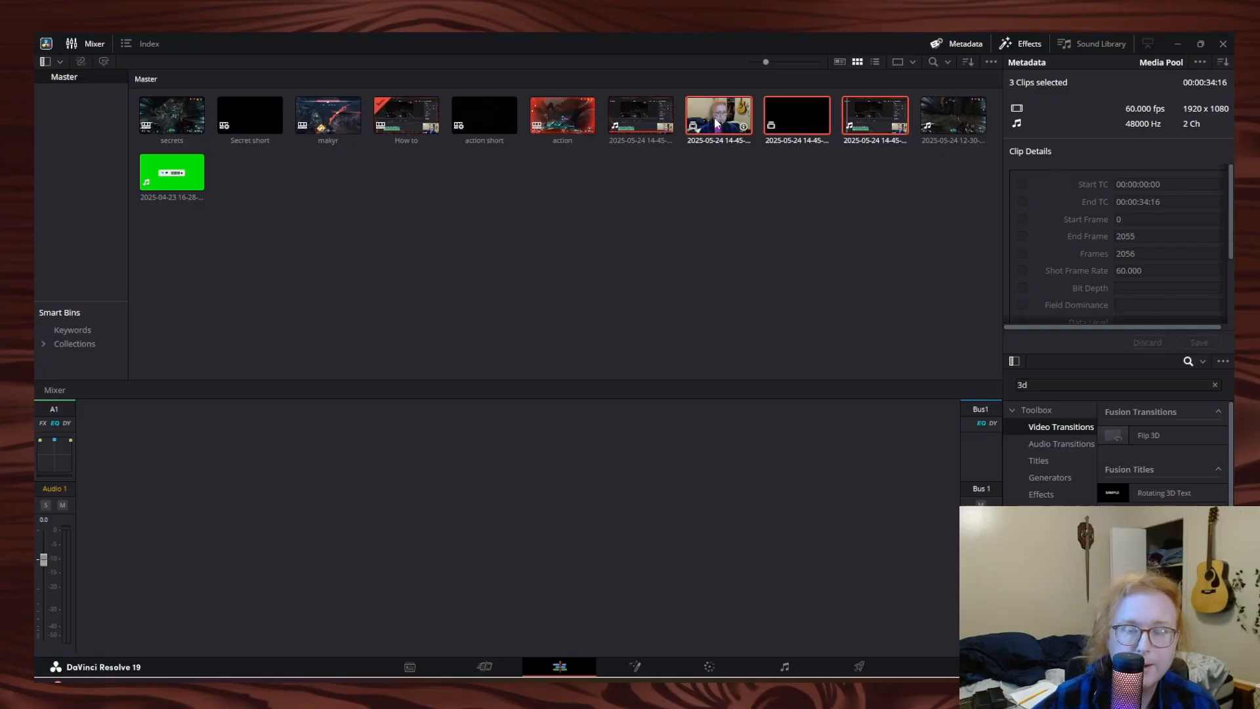
pyautogui.click(721, 232)
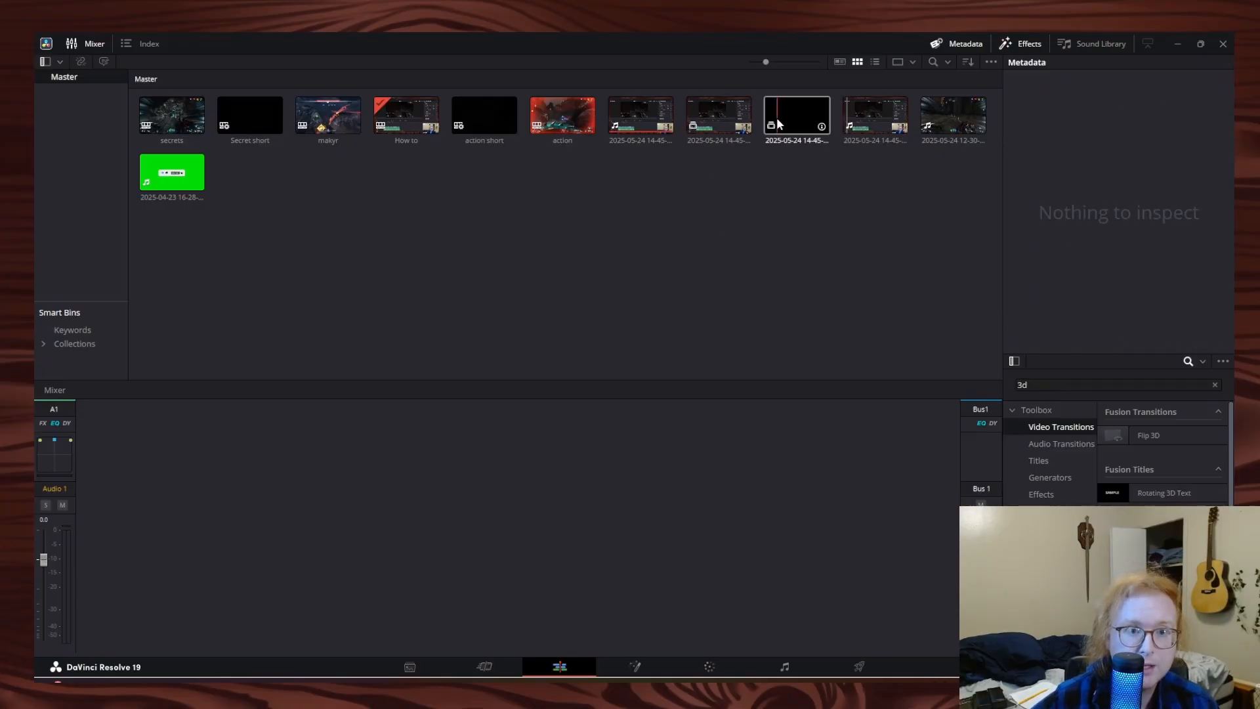
pyautogui.moveTo(849, 48); pyautogui.dragTo(1125, 82)
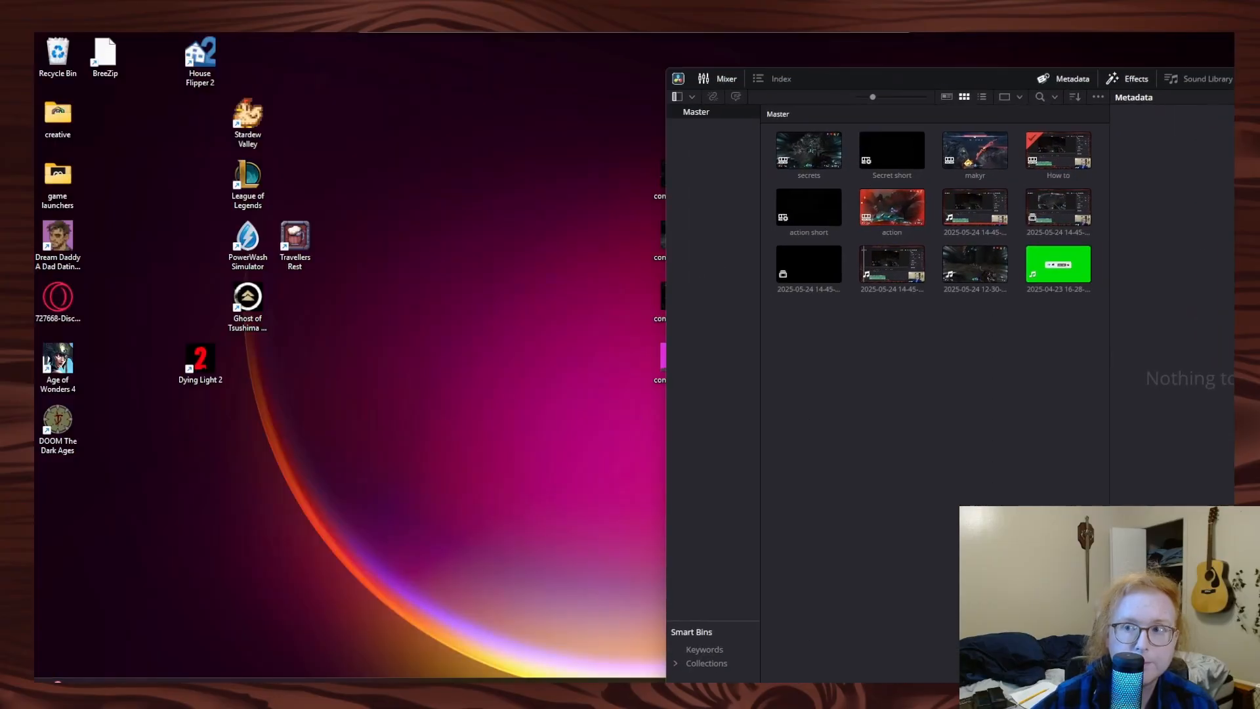
pyautogui.moveTo(821, 72); pyautogui.dragTo(1247, 131)
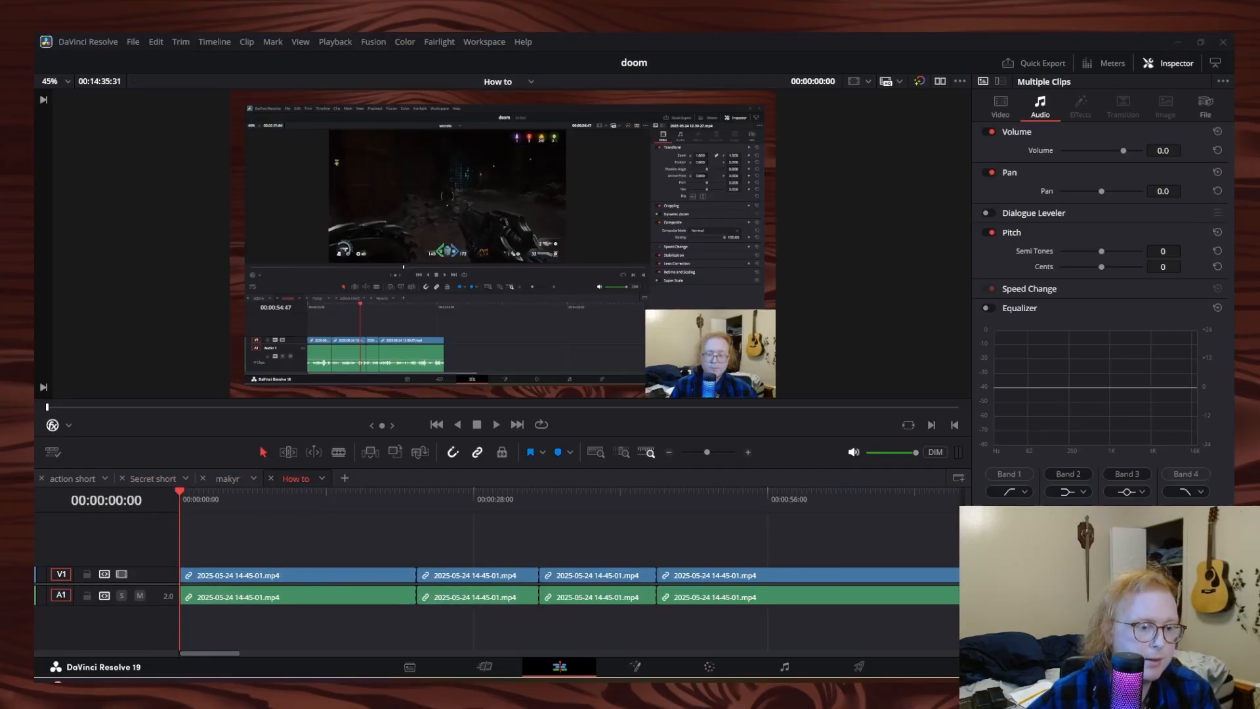
# Undo the recent link and split edits until the How to clip is whole, and save the project
pyautogui.hotkey('ctrl', 'z')
pyautogui.hotkey('ctrl', 'z')
pyautogui.hotkey('ctrl', 'z')
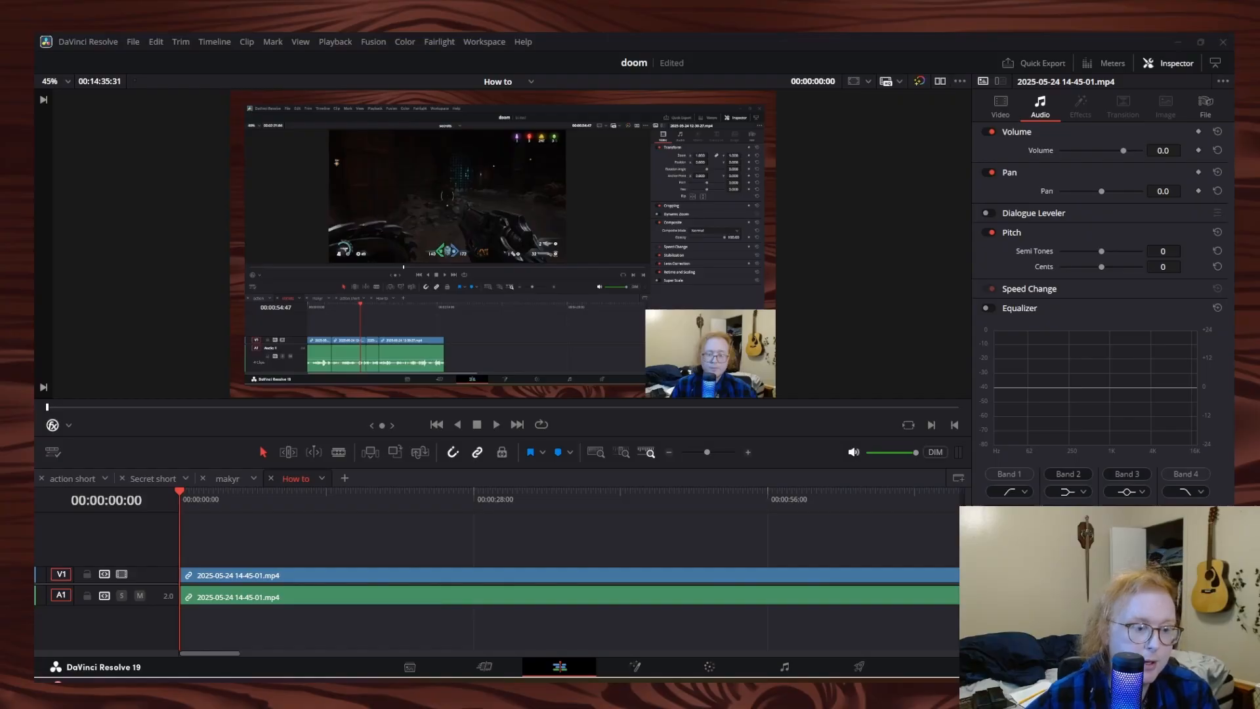
pyautogui.hotkey('ctrl', 's')
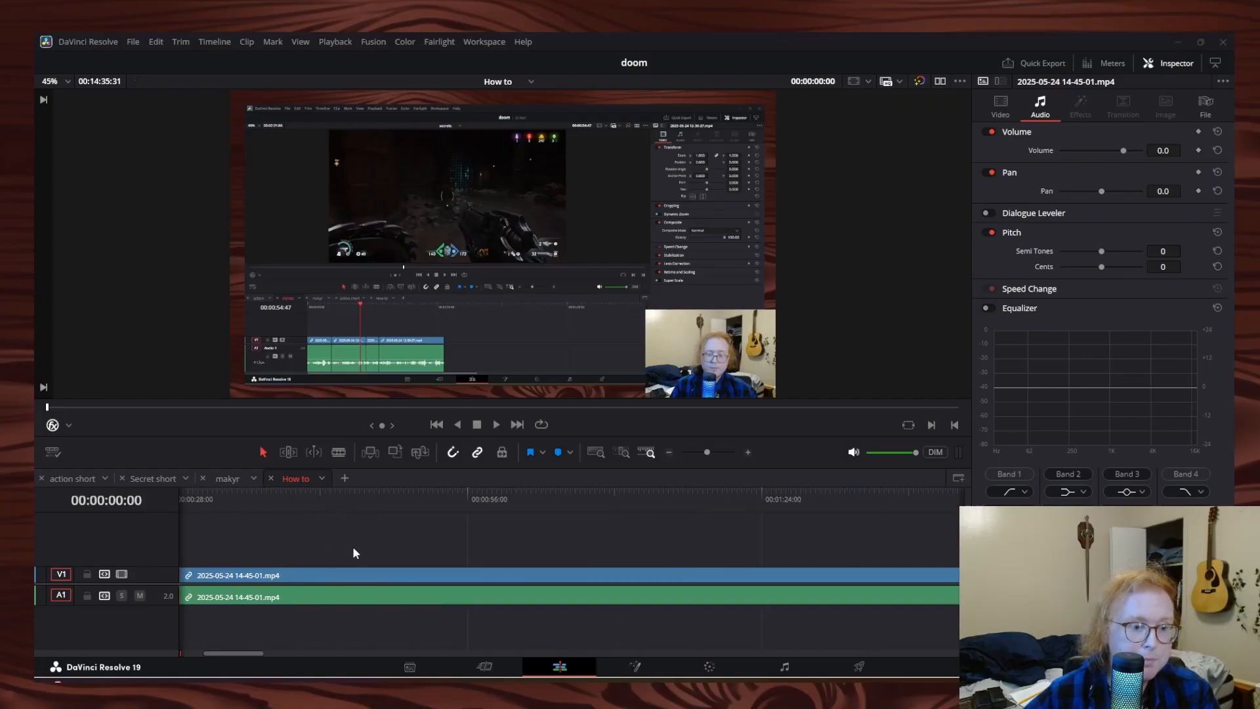
# Zoom the How to timeline out until the whole clip fits in view
pyautogui.hotkey('ctrl', '-')
pyautogui.hotkey('ctrl', '-')
pyautogui.hotkey('ctrl', '-')
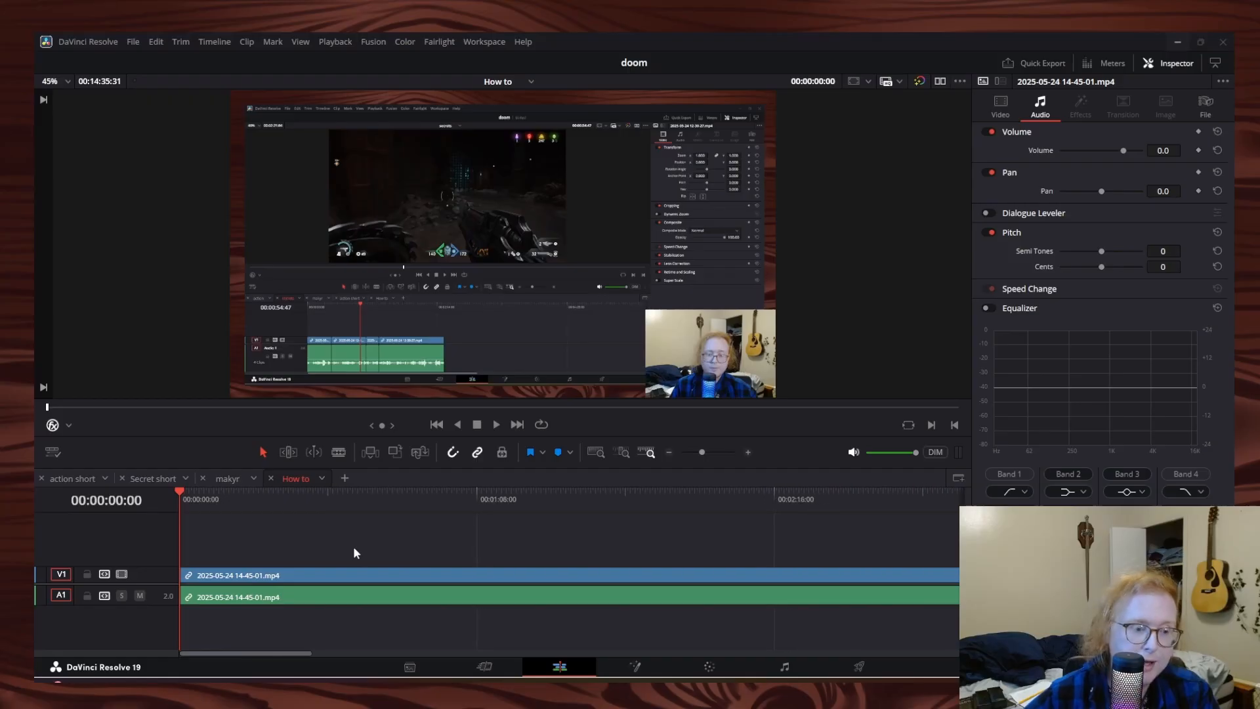
pyautogui.hotkey('ctrl', '+')
pyautogui.hotkey('ctrl', '+')
pyautogui.hotkey('ctrl', '+')
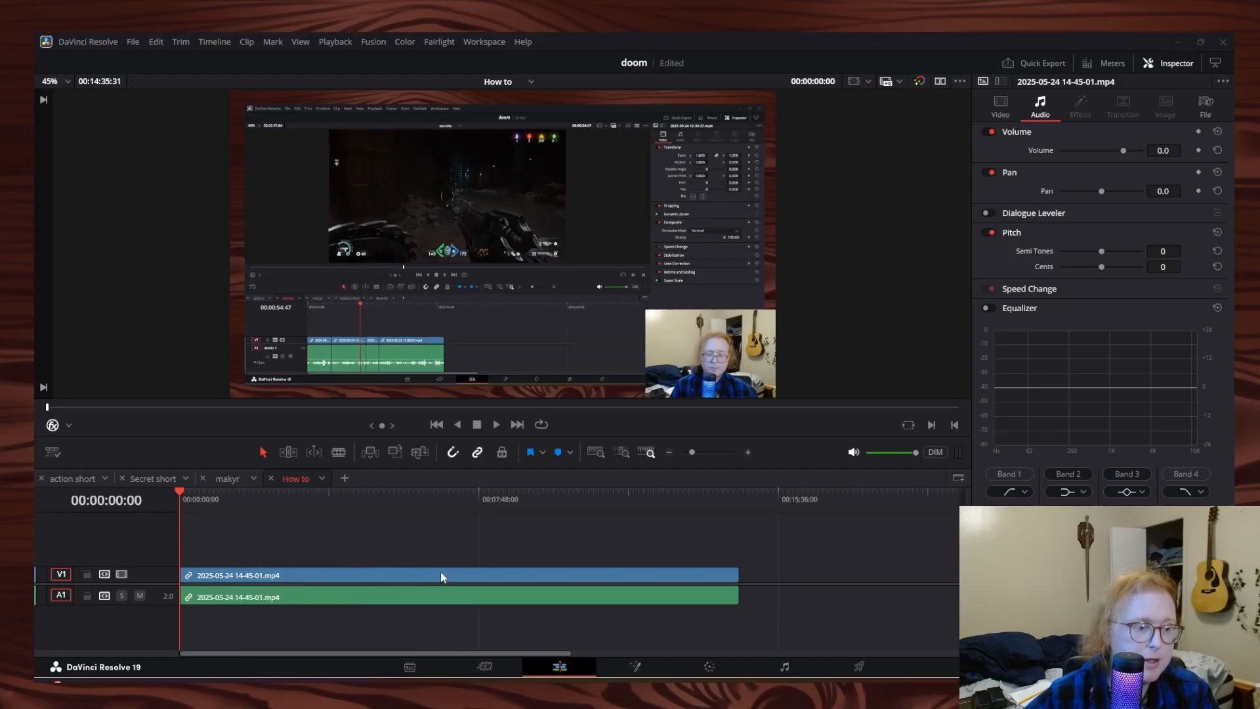